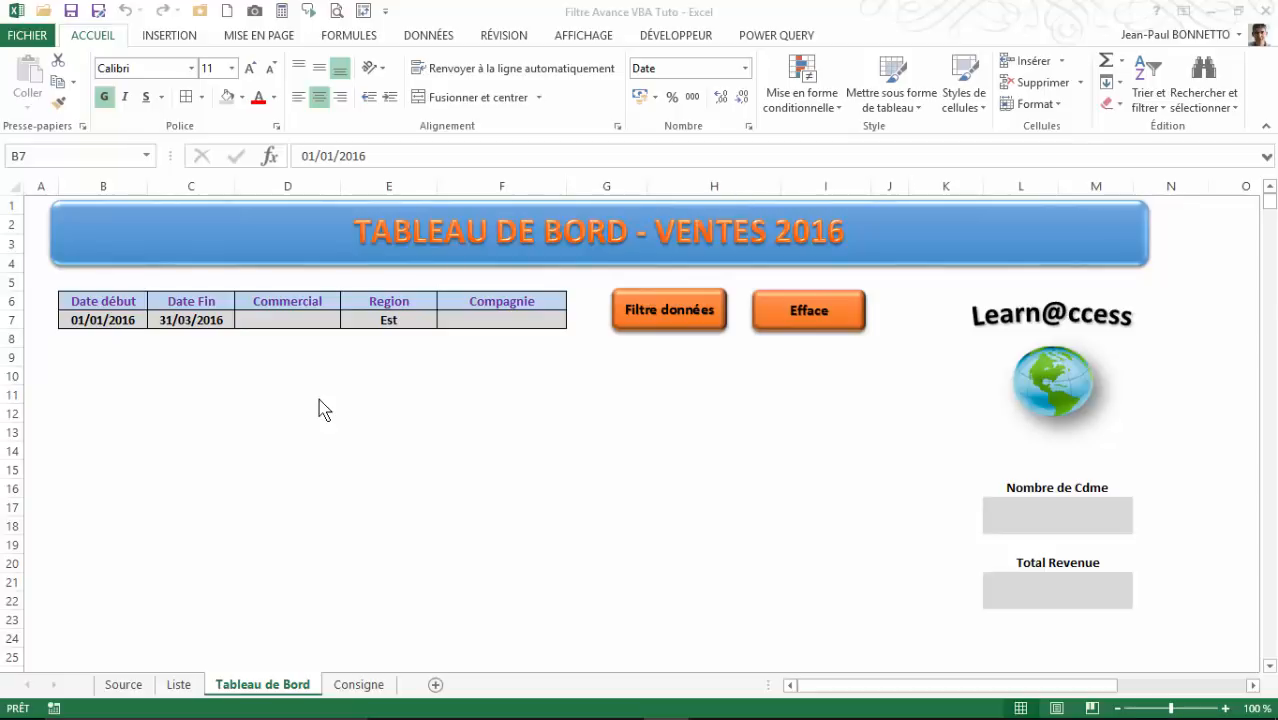
Step: Open the Source sheet and examine the order number, order date and client name columns
{"action": "left_click", "coordinate": [465, 350]}
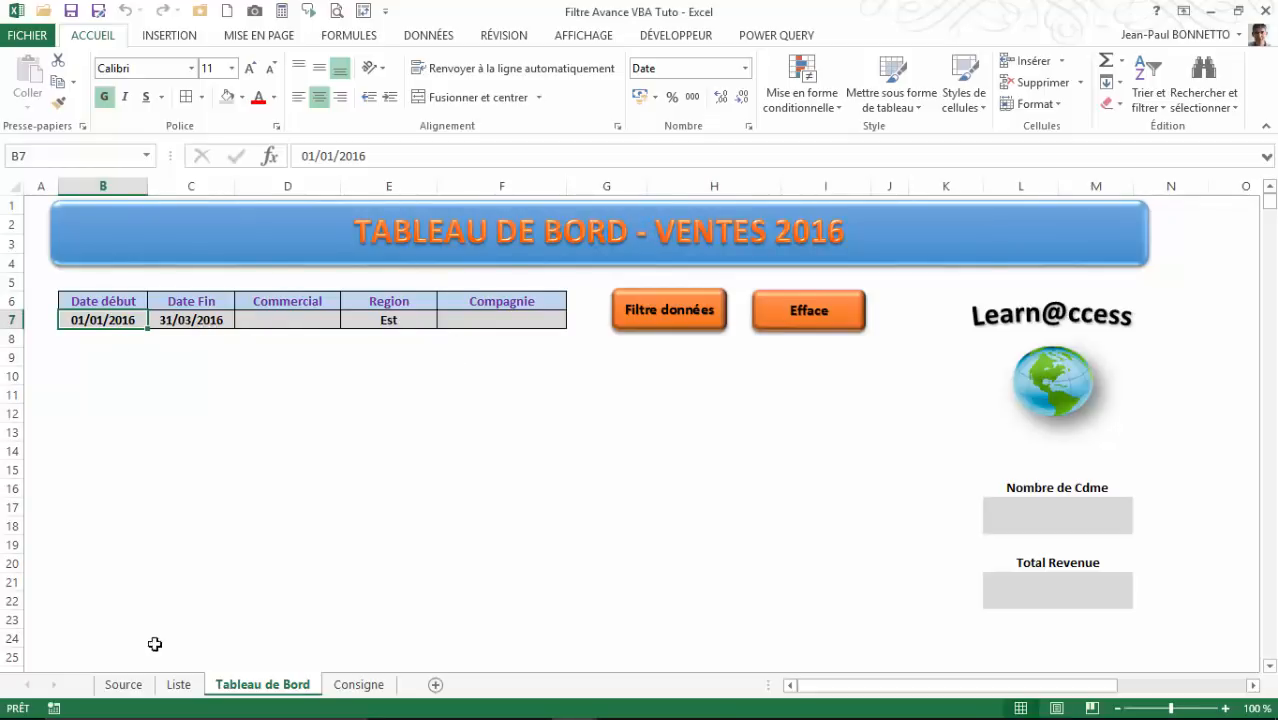
{"action": "left_click", "coordinate": [123, 684]}
{"action": "scroll", "coordinate": [143, 300], "scroll_direction": "down", "scroll_amount": 1}
{"action": "scroll", "coordinate": [150, 283], "scroll_direction": "up", "scroll_amount": 1}
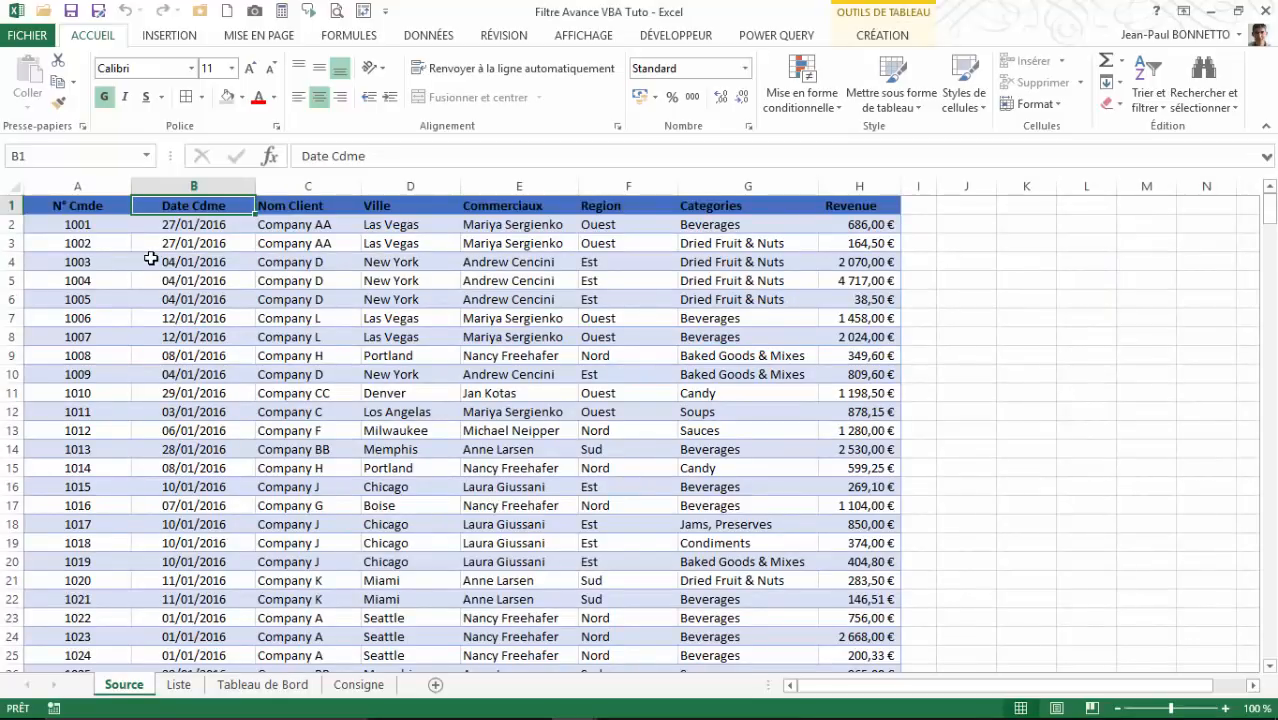
{"action": "left_click", "coordinate": [50, 224]}
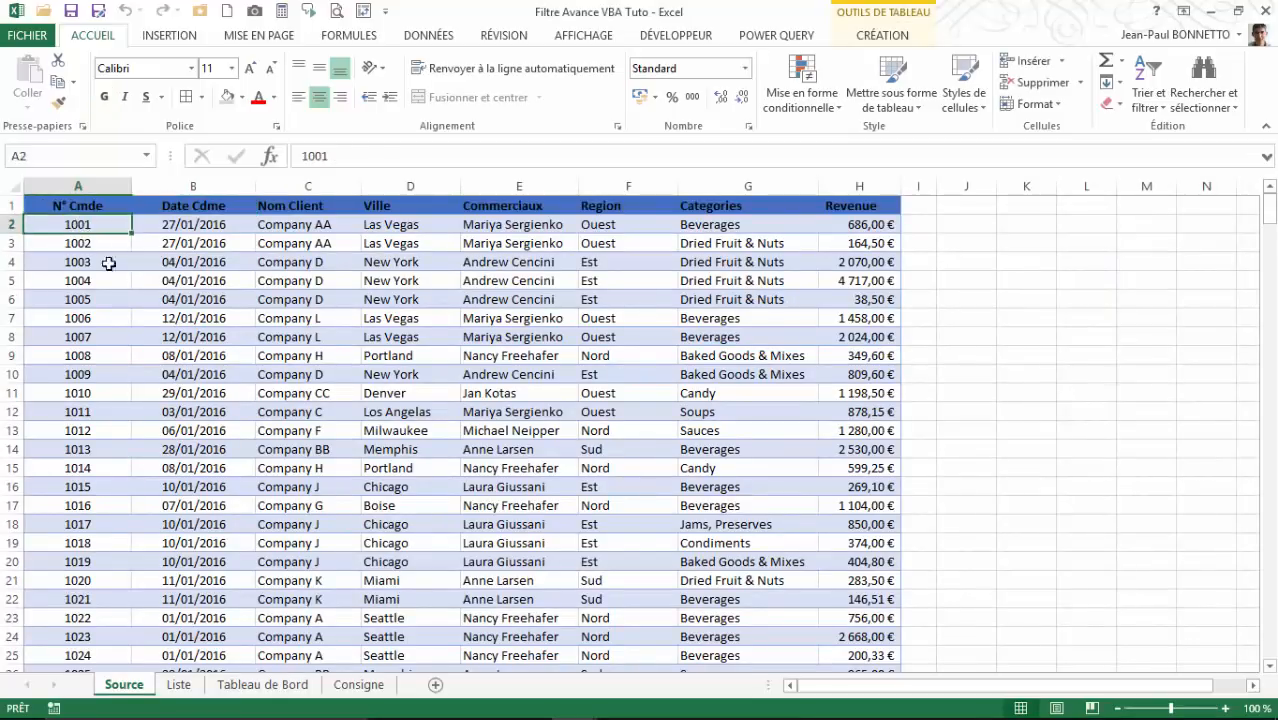
{"action": "left_click", "coordinate": [208, 223]}
{"action": "left_click", "coordinate": [296, 225]}
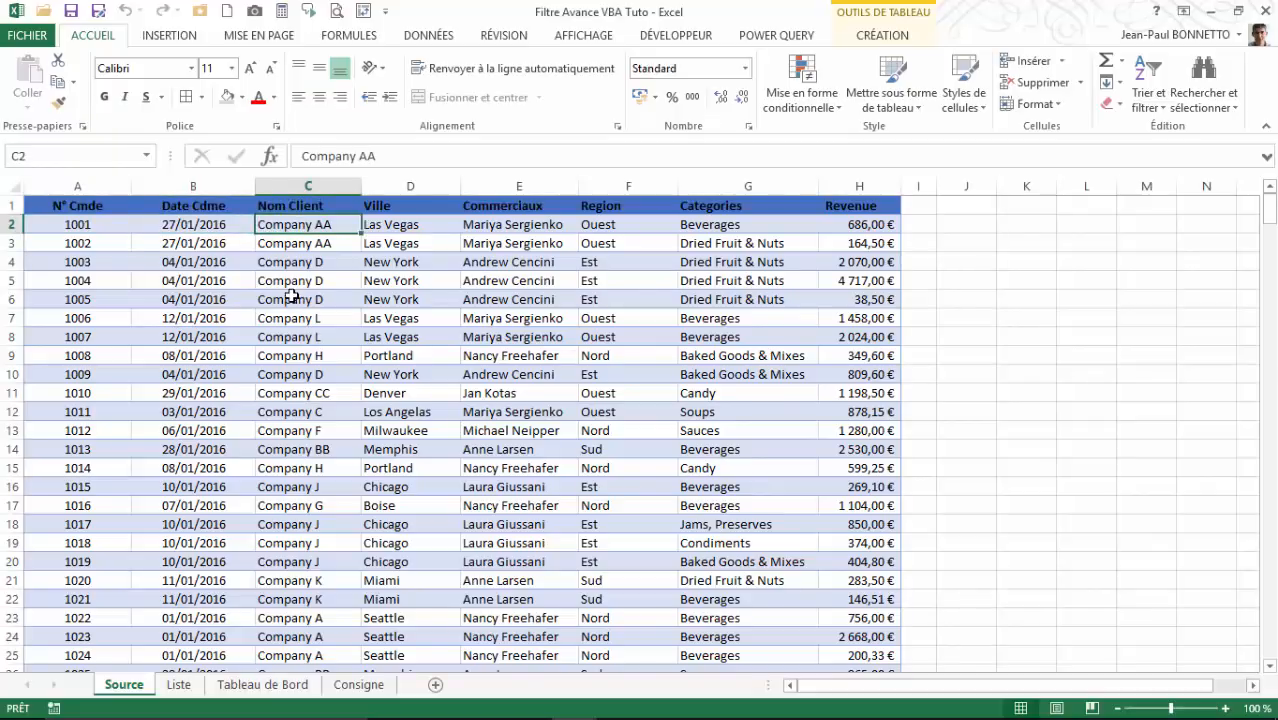
{"action": "left_click", "coordinate": [291, 296]}
{"action": "left_click", "coordinate": [296, 278]}
{"action": "left_click", "coordinate": [306, 240]}
Step: Examine the Ville, Commerciaux, Region, Categories and Revenue columns of the Source table
{"action": "left_click", "coordinate": [402, 243]}
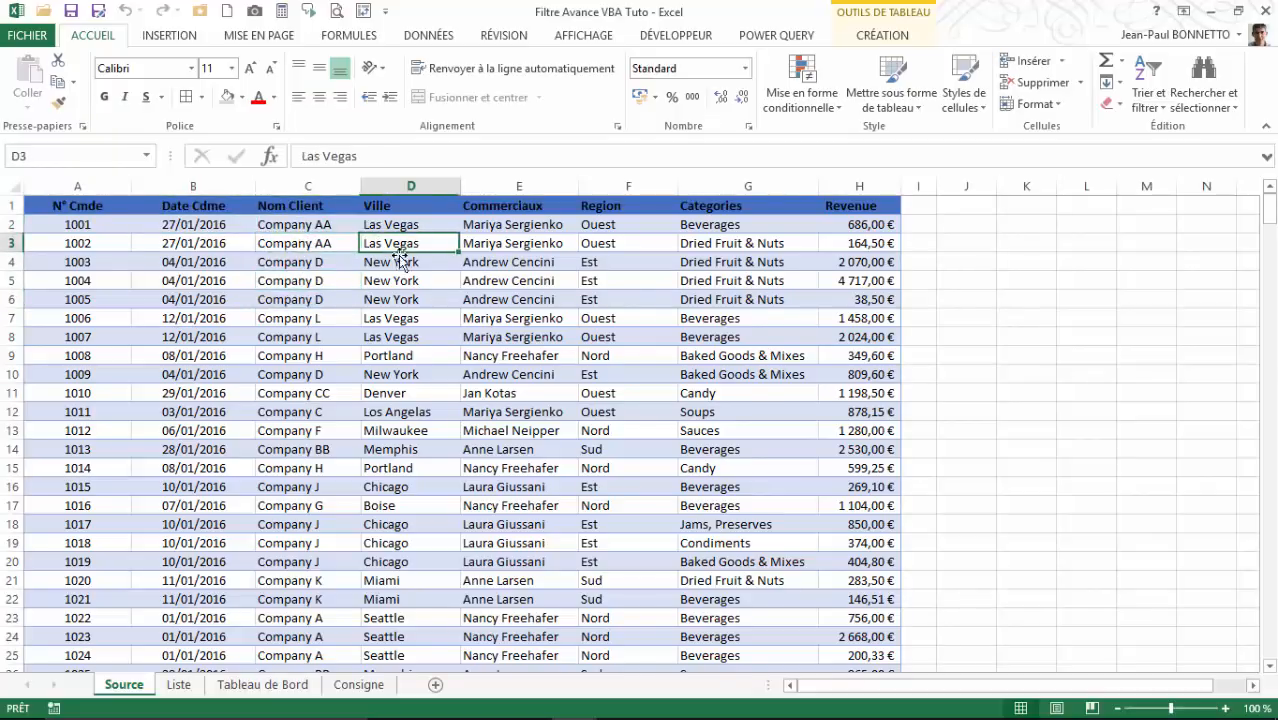
{"action": "left_click", "coordinate": [406, 260]}
{"action": "left_click", "coordinate": [406, 245]}
{"action": "left_click", "coordinate": [525, 248]}
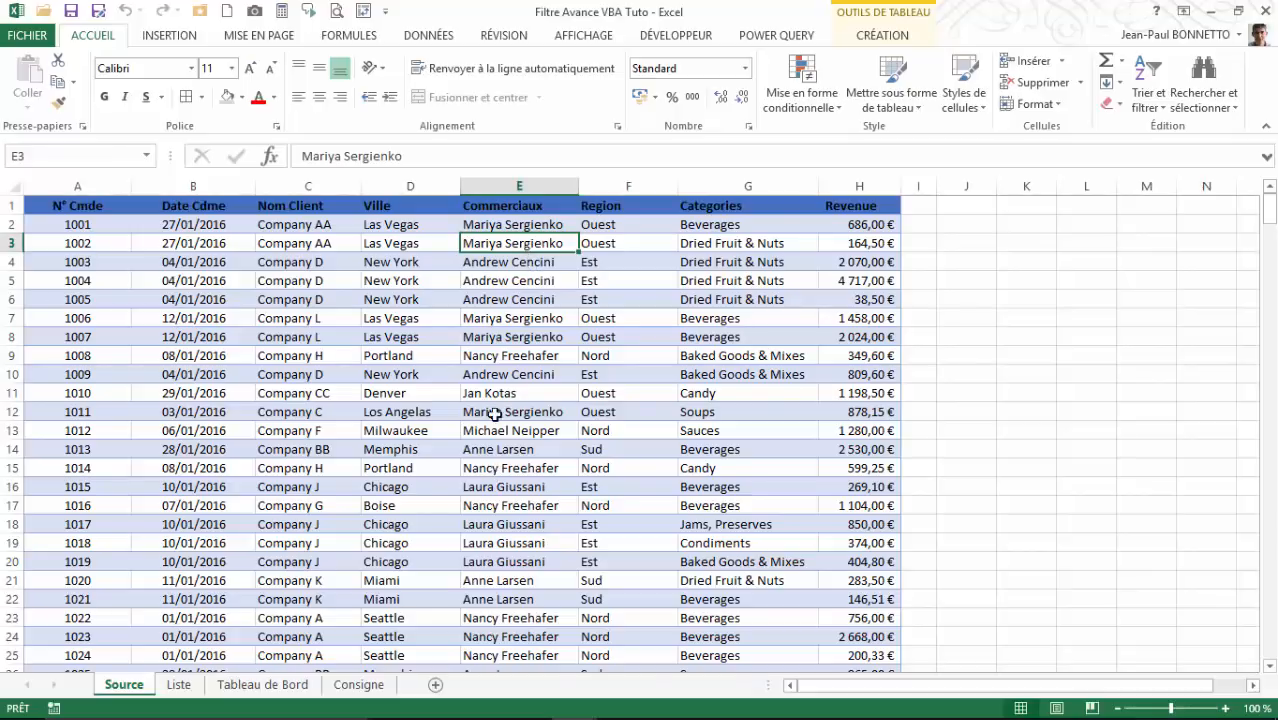
{"action": "left_click", "coordinate": [586, 247]}
{"action": "left_click", "coordinate": [724, 260]}
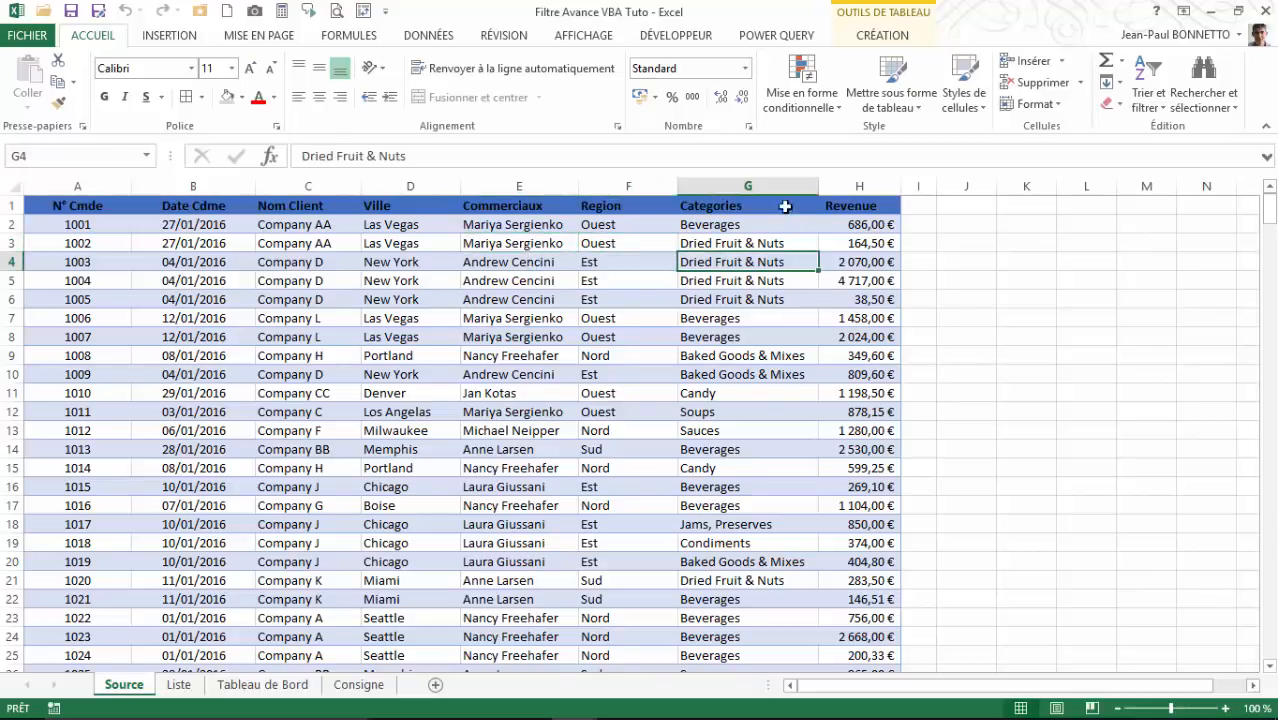
{"action": "left_click", "coordinate": [883, 226]}
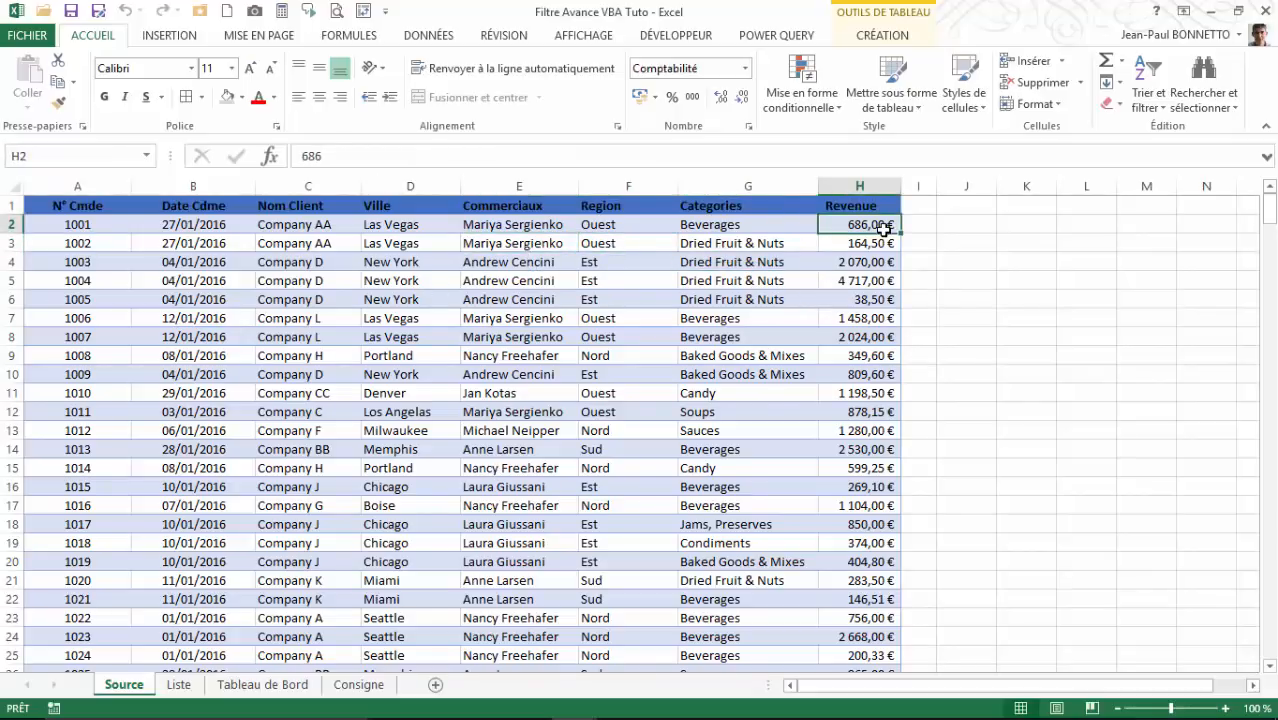
Step: Look through the order rows further down the Source table
{"action": "left_click", "coordinate": [888, 374]}
{"action": "scroll", "coordinate": [658, 298], "scroll_direction": "down", "scroll_amount": 20}
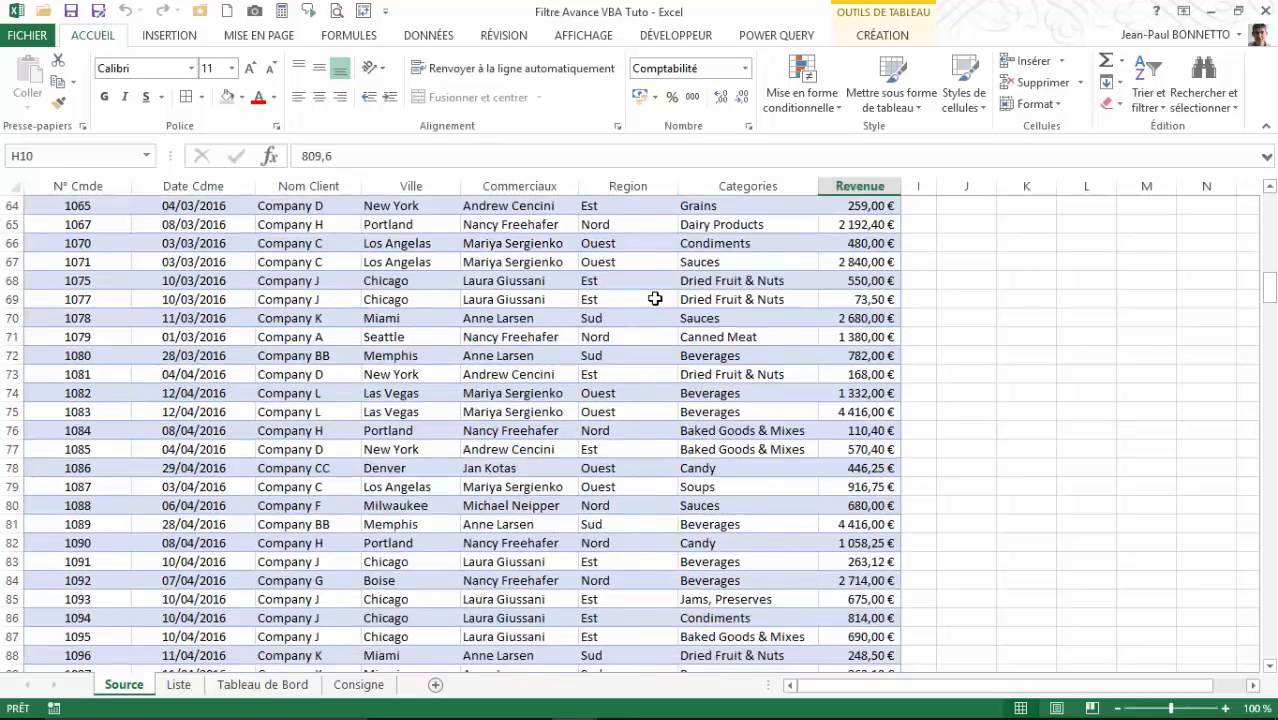
{"action": "scroll", "coordinate": [655, 298], "scroll_direction": "down", "scroll_amount": 20}
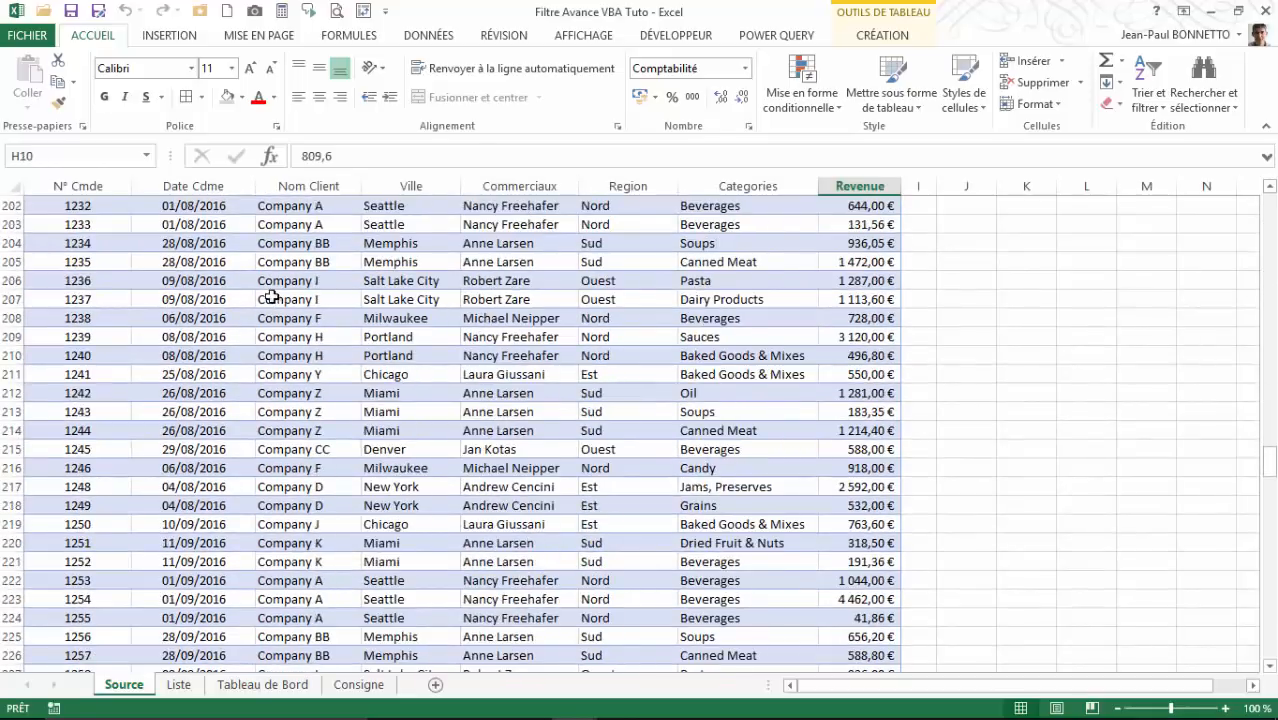
{"action": "scroll", "coordinate": [265, 292], "scroll_direction": "up", "scroll_amount": 6}
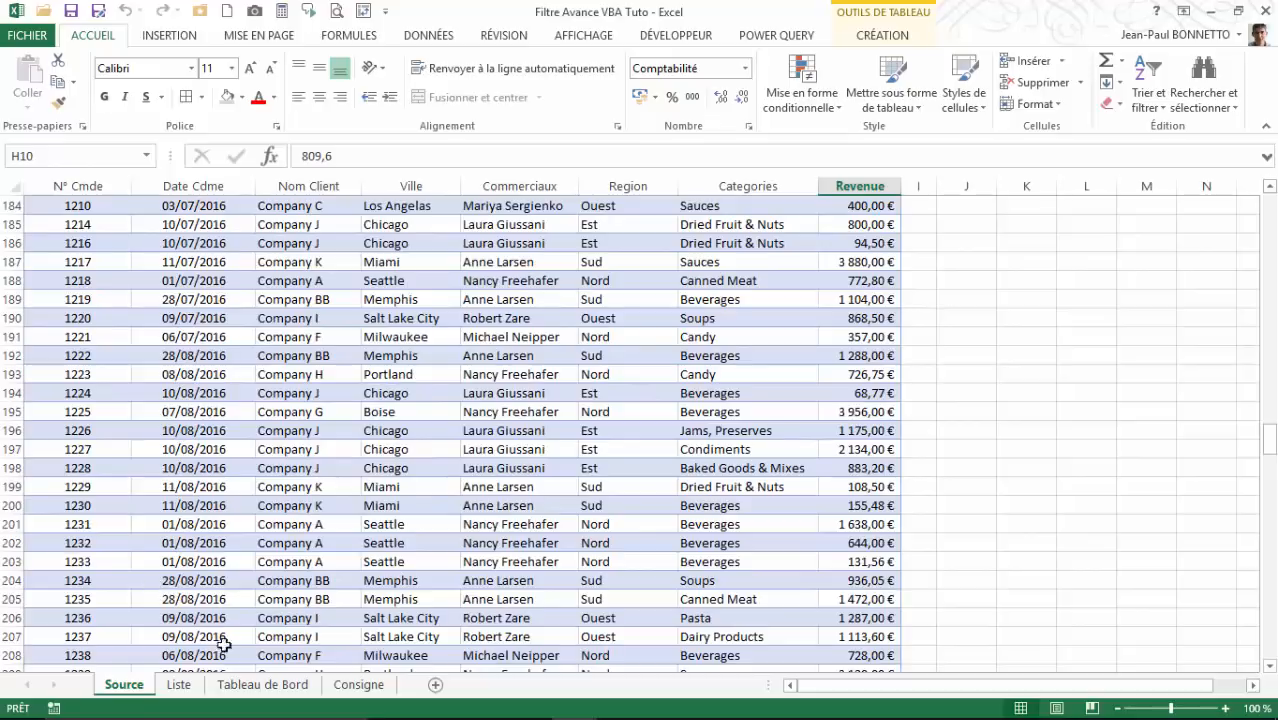
Step: Open the Liste sheet and check the table names of the Company, Region and Commerciaux lists
{"action": "left_click", "coordinate": [182, 686]}
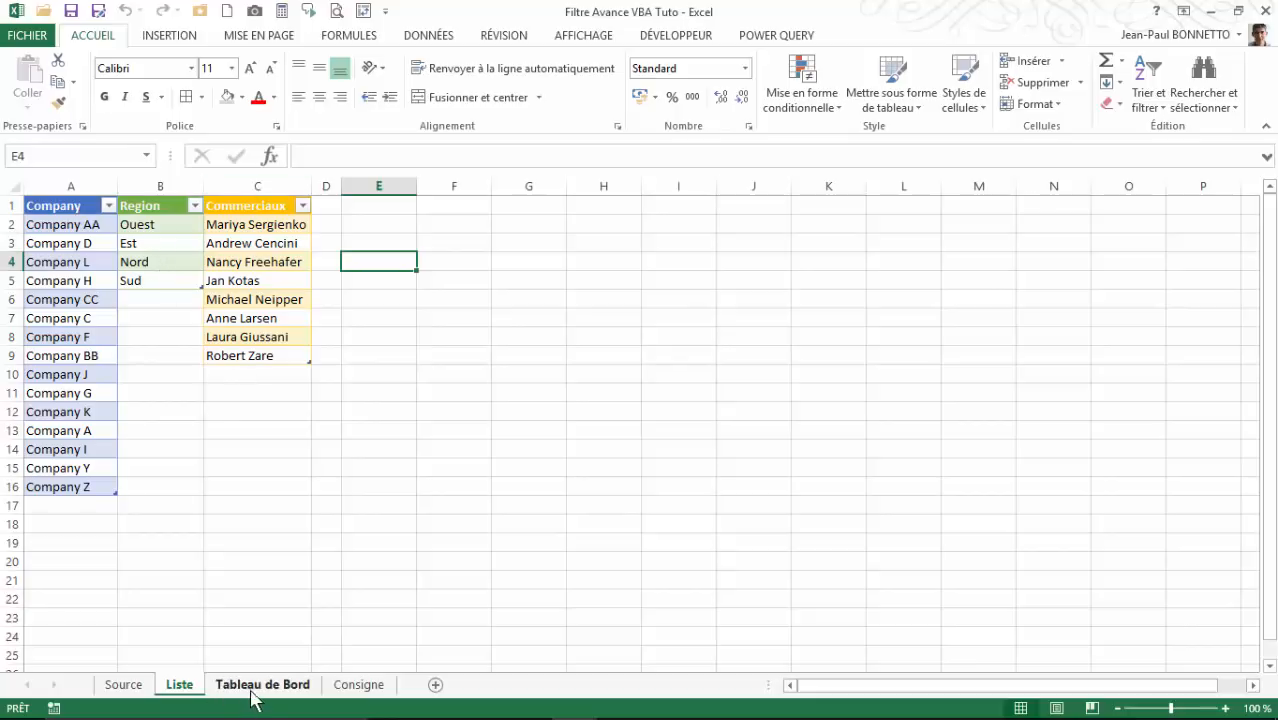
{"action": "left_click", "coordinate": [258, 243]}
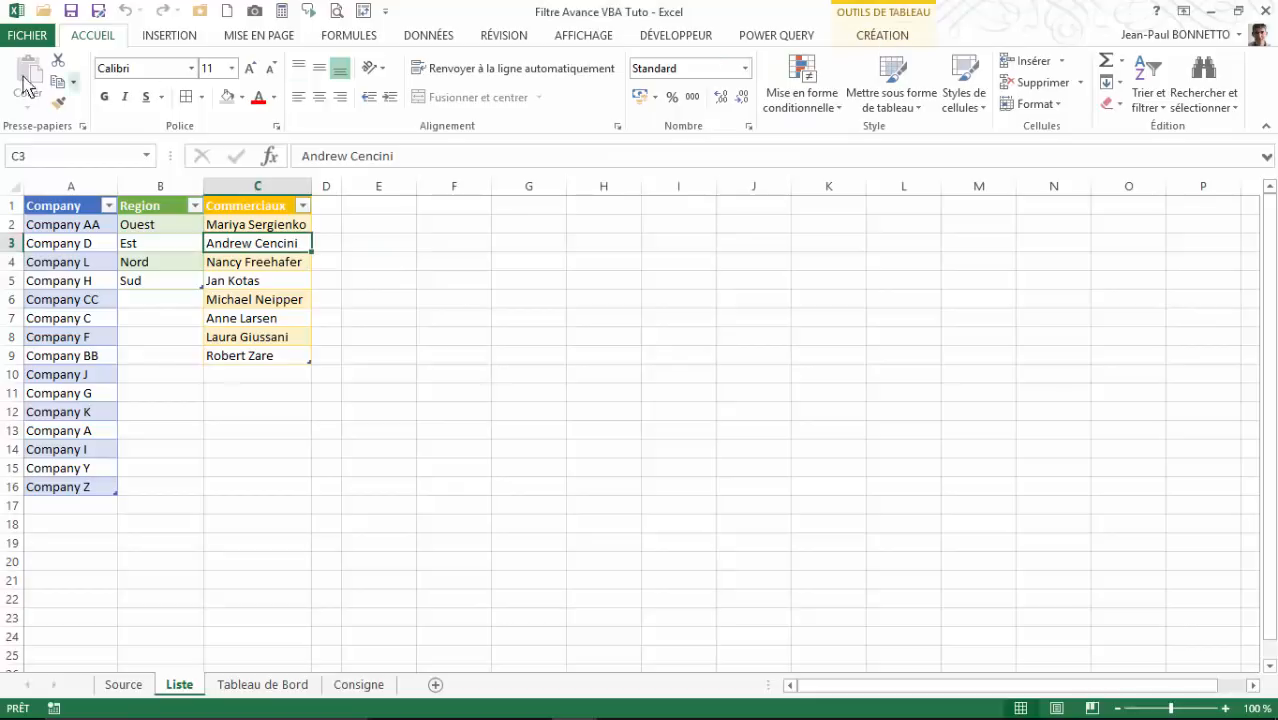
{"action": "left_click", "coordinate": [842, 42]}
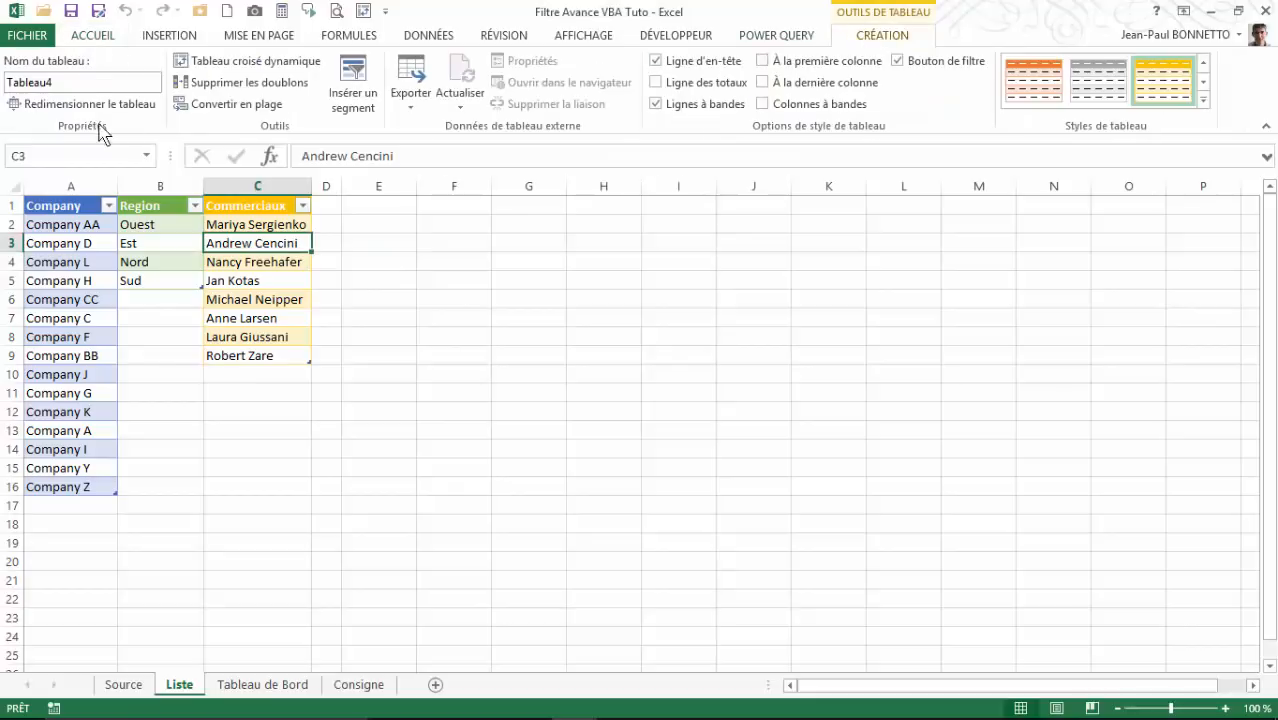
{"action": "left_click", "coordinate": [146, 230]}
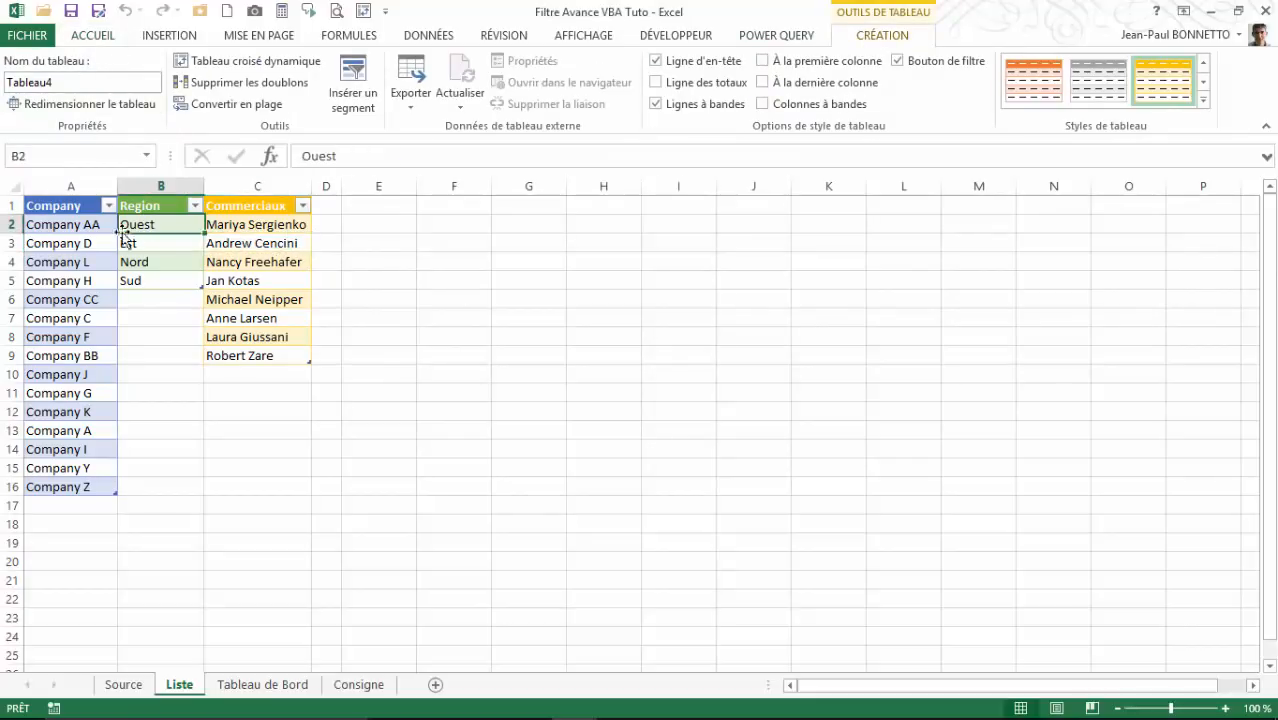
{"action": "left_click", "coordinate": [71, 260]}
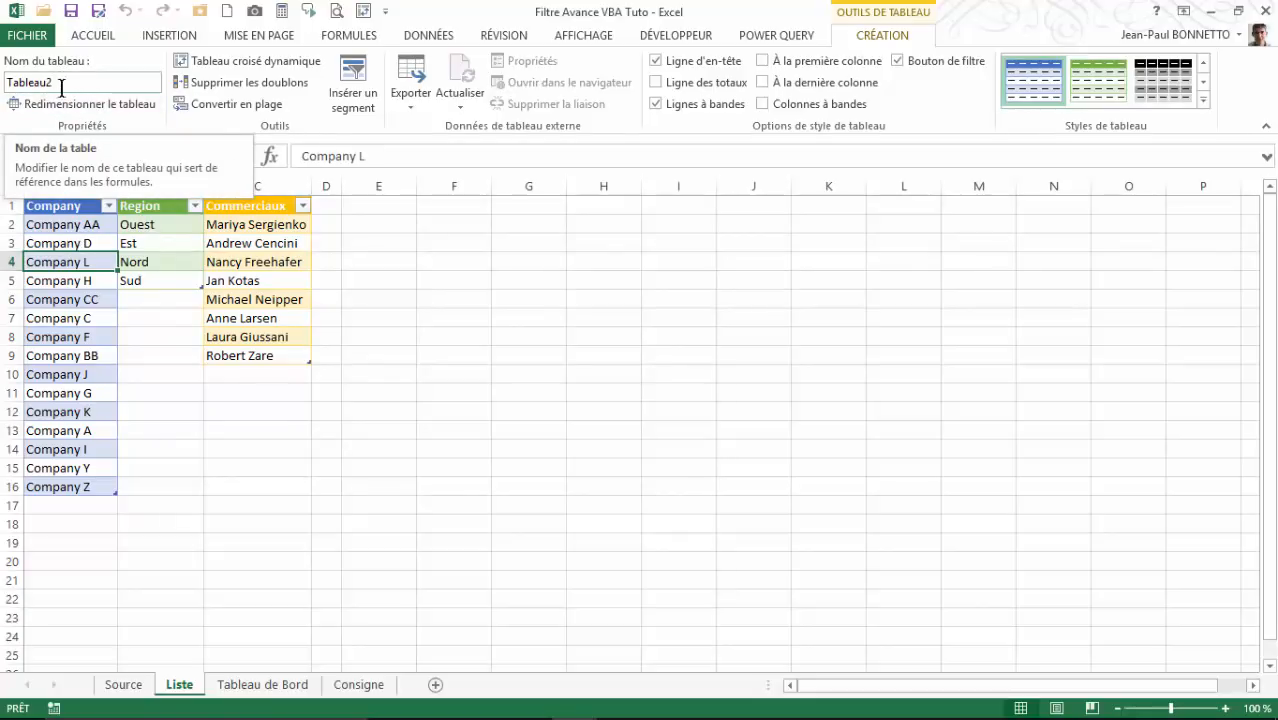
{"action": "left_click", "coordinate": [150, 244]}
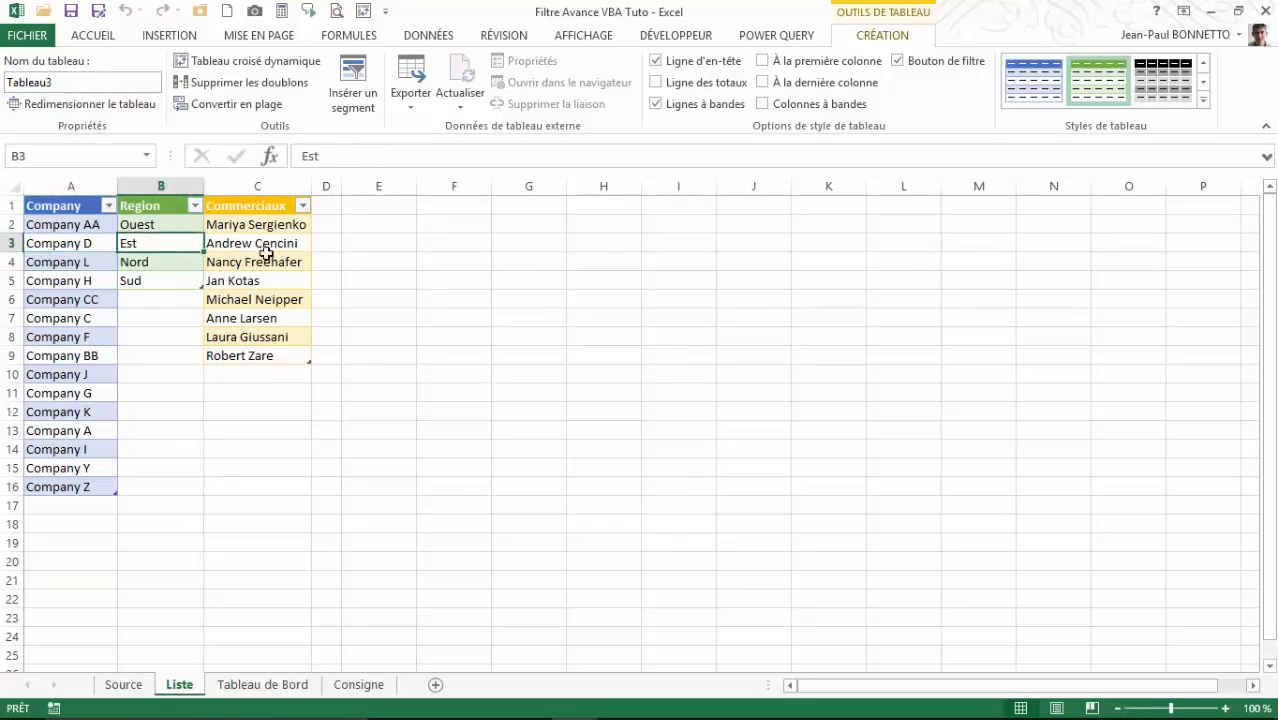
{"action": "left_click", "coordinate": [265, 257]}
{"action": "left_click", "coordinate": [58, 260]}
{"action": "left_click", "coordinate": [158, 230]}
{"action": "left_click", "coordinate": [267, 238]}
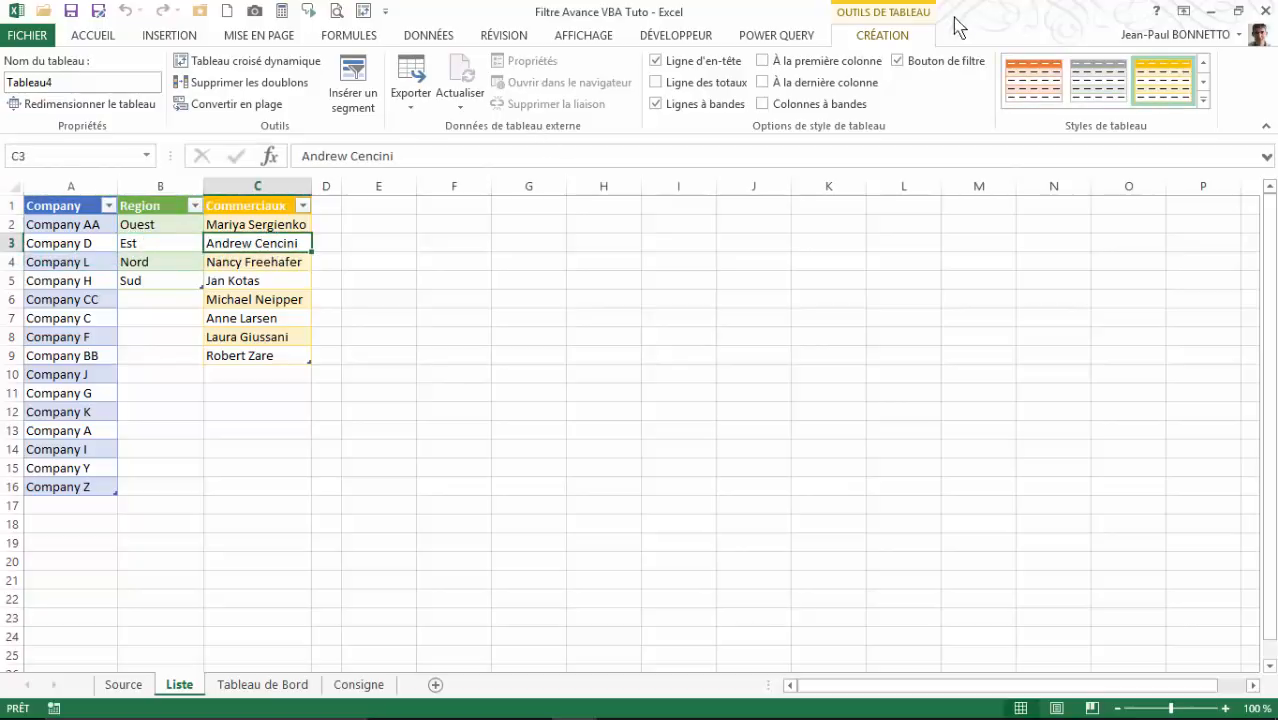
Step: View the available table formatting styles for the Company list without applying one
{"action": "left_click", "coordinate": [100, 243]}
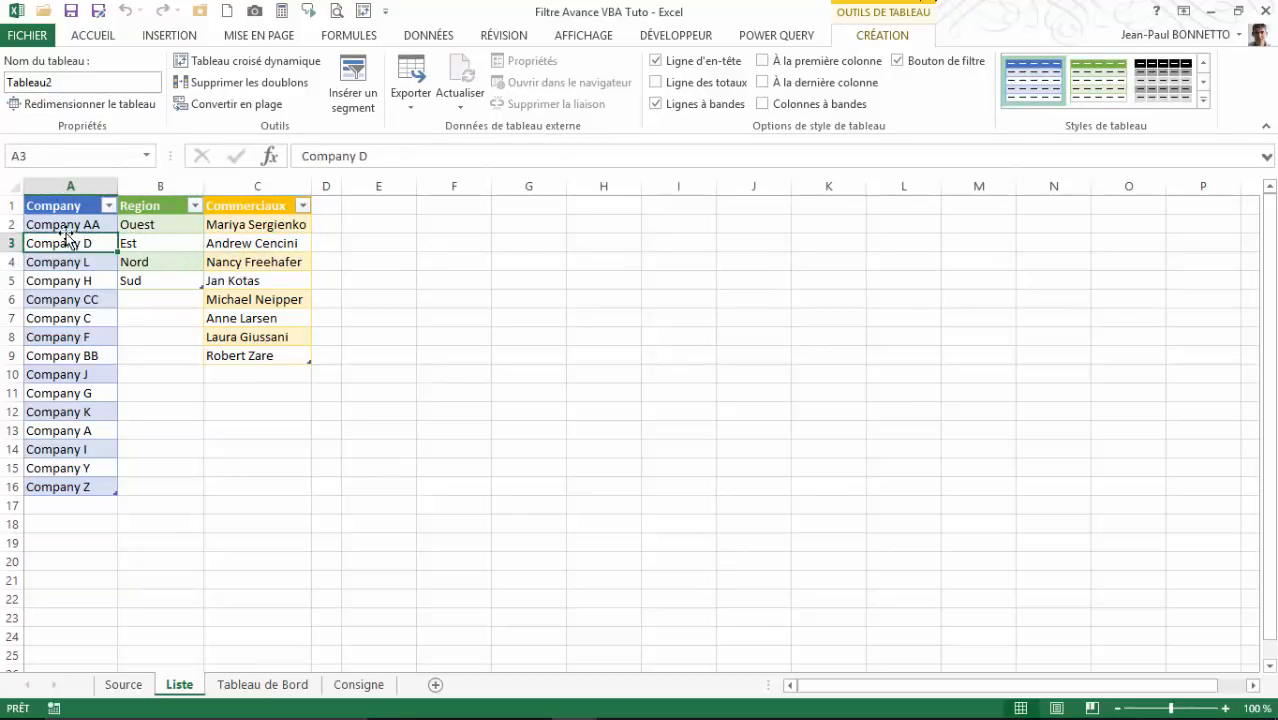
{"action": "left_click", "coordinate": [112, 35]}
{"action": "left_click", "coordinate": [893, 90]}
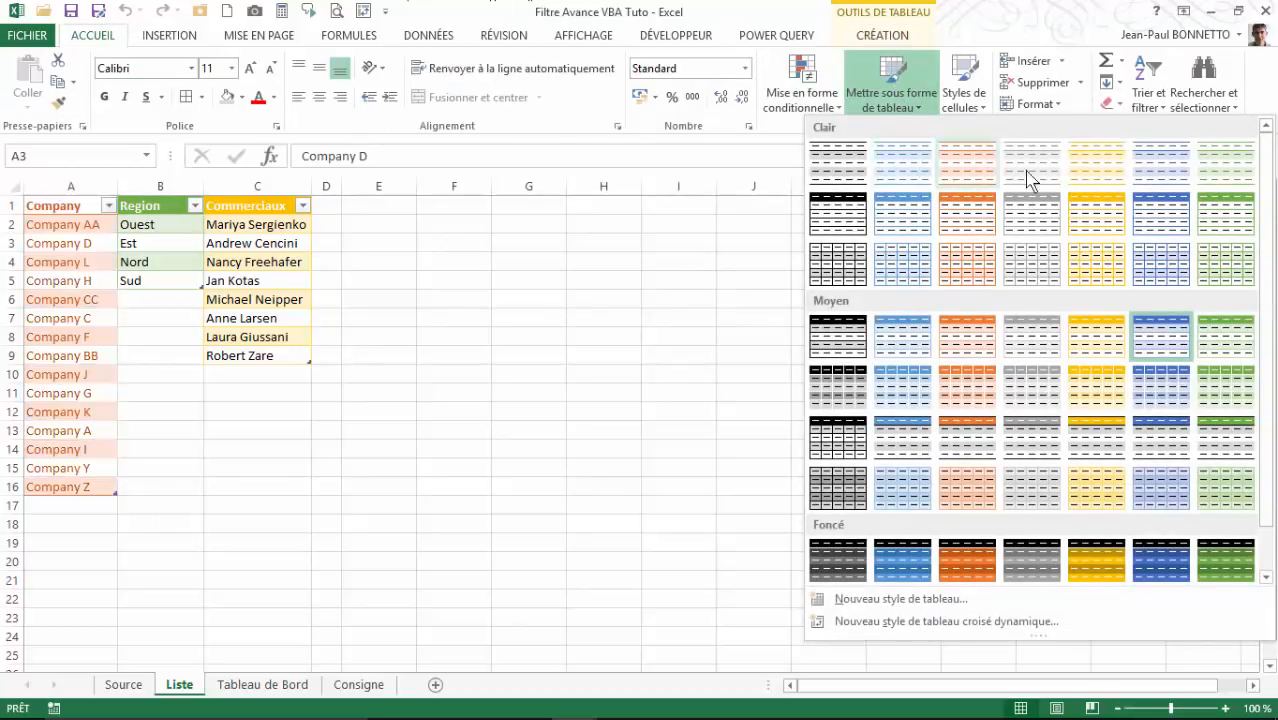
{"action": "left_click", "coordinate": [551, 244]}
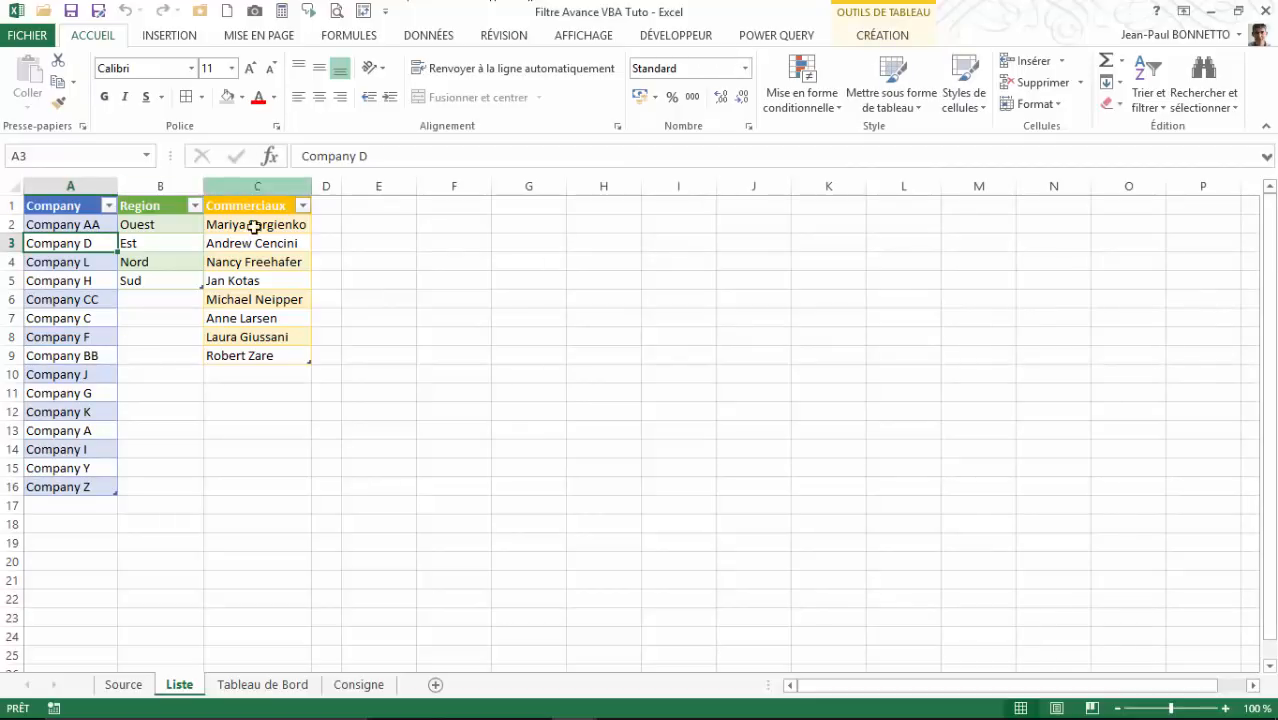
Step: Open the Tableau de Bord sheet and examine the criteria range B6:F7 and its start and end date cells
{"action": "left_click", "coordinate": [259, 686]}
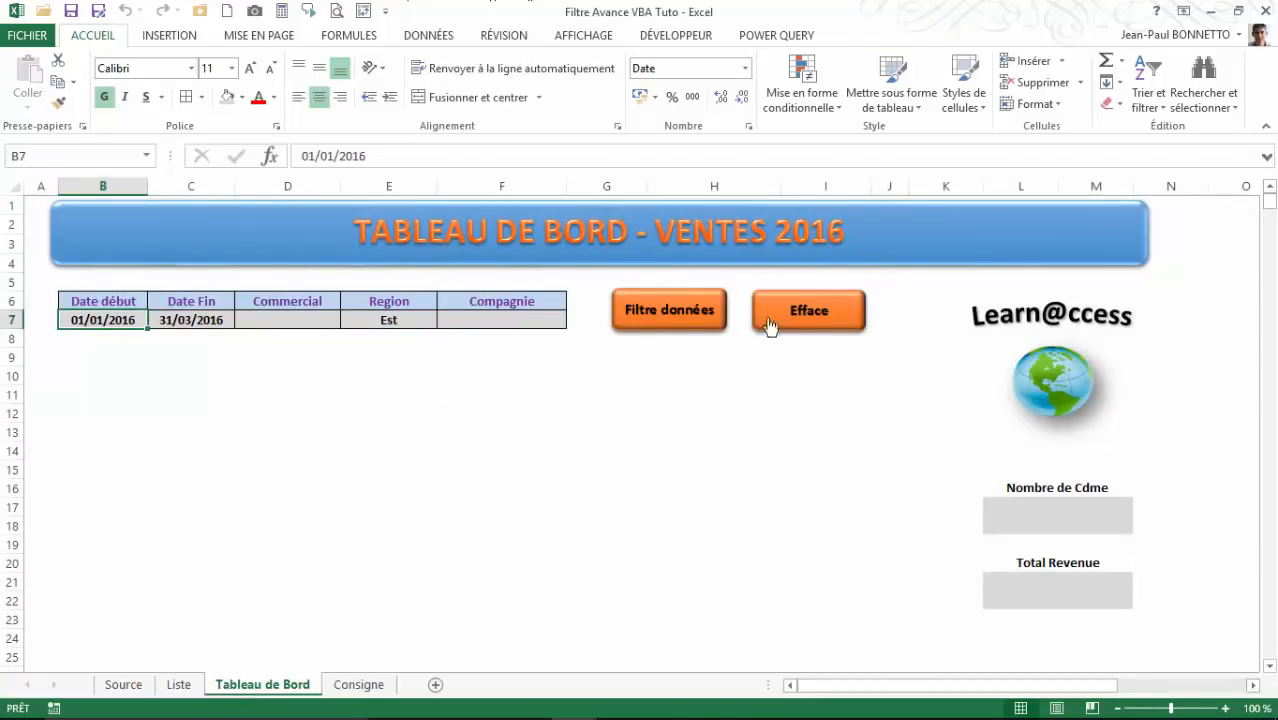
{"action": "left_click", "coordinate": [100, 301]}
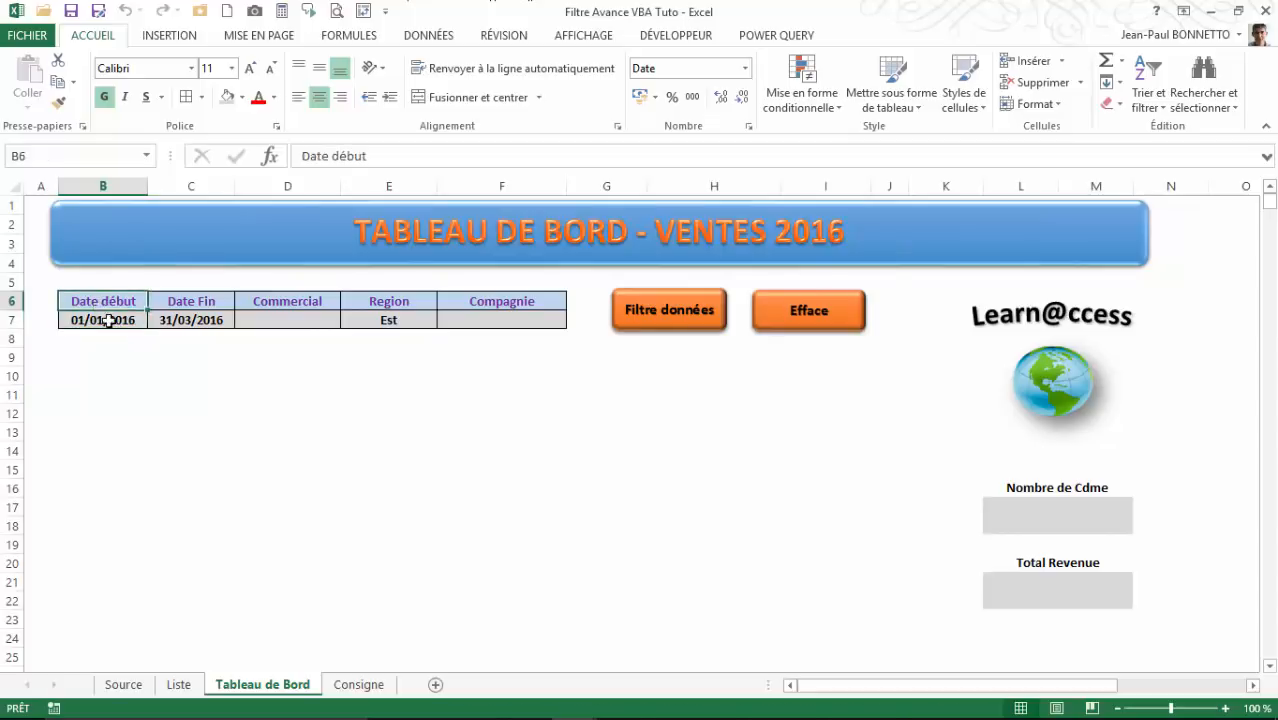
{"action": "left_click_drag", "start_coordinate": [107, 320], "coordinate": [535, 321]}
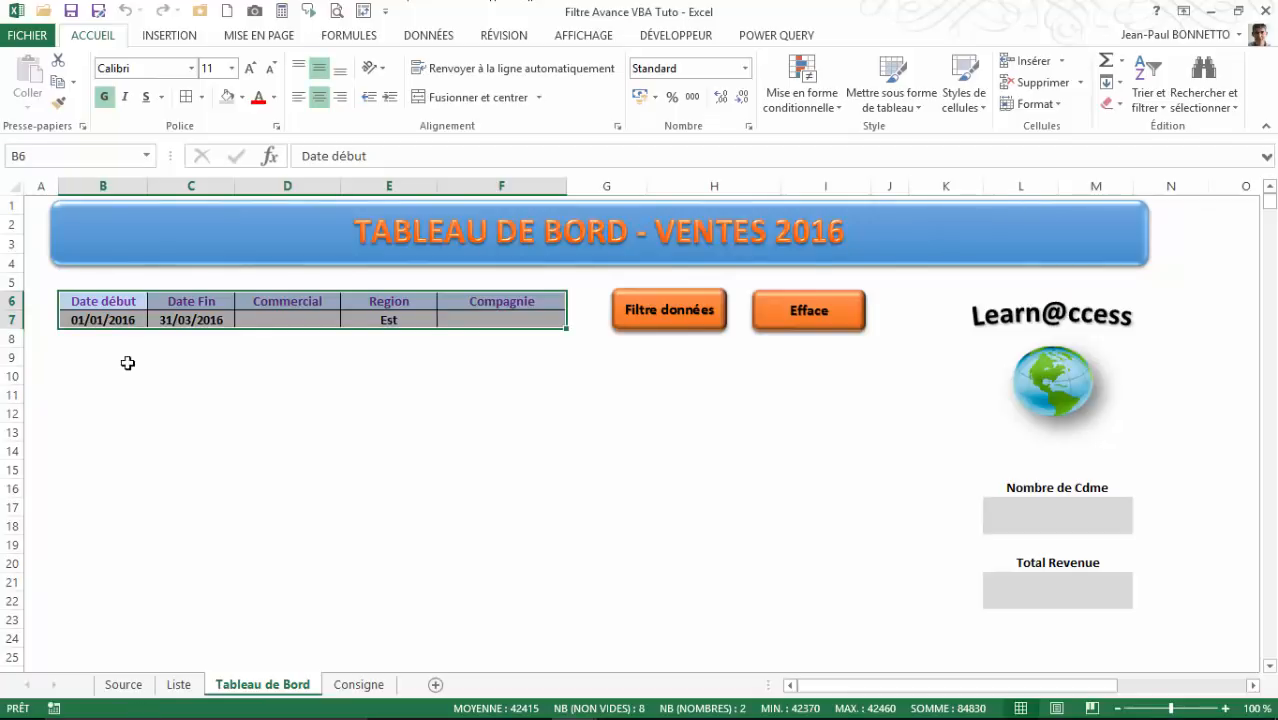
{"action": "left_click", "coordinate": [113, 320]}
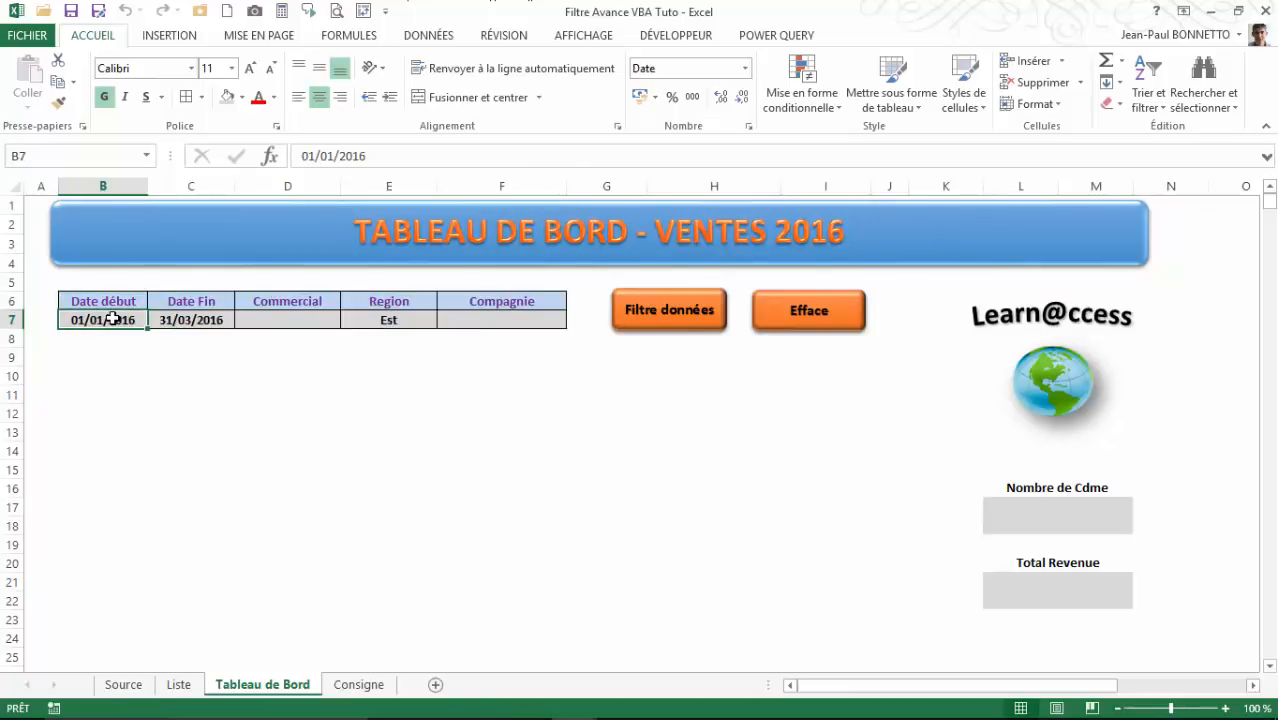
{"action": "left_click", "coordinate": [212, 317]}
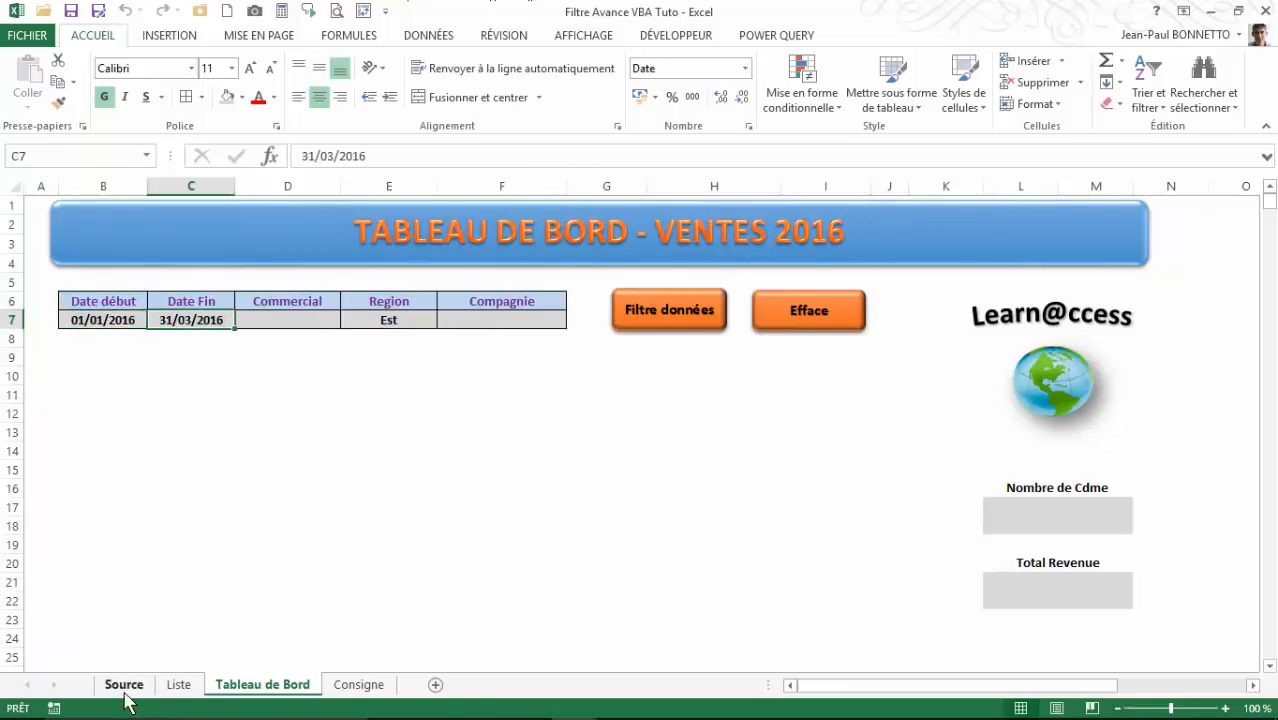
Step: Review the order dates in the Source sheet and the lists in the Liste sheet
{"action": "left_click", "coordinate": [123, 685]}
{"action": "scroll", "coordinate": [195, 210], "scroll_direction": "up", "scroll_amount": 2}
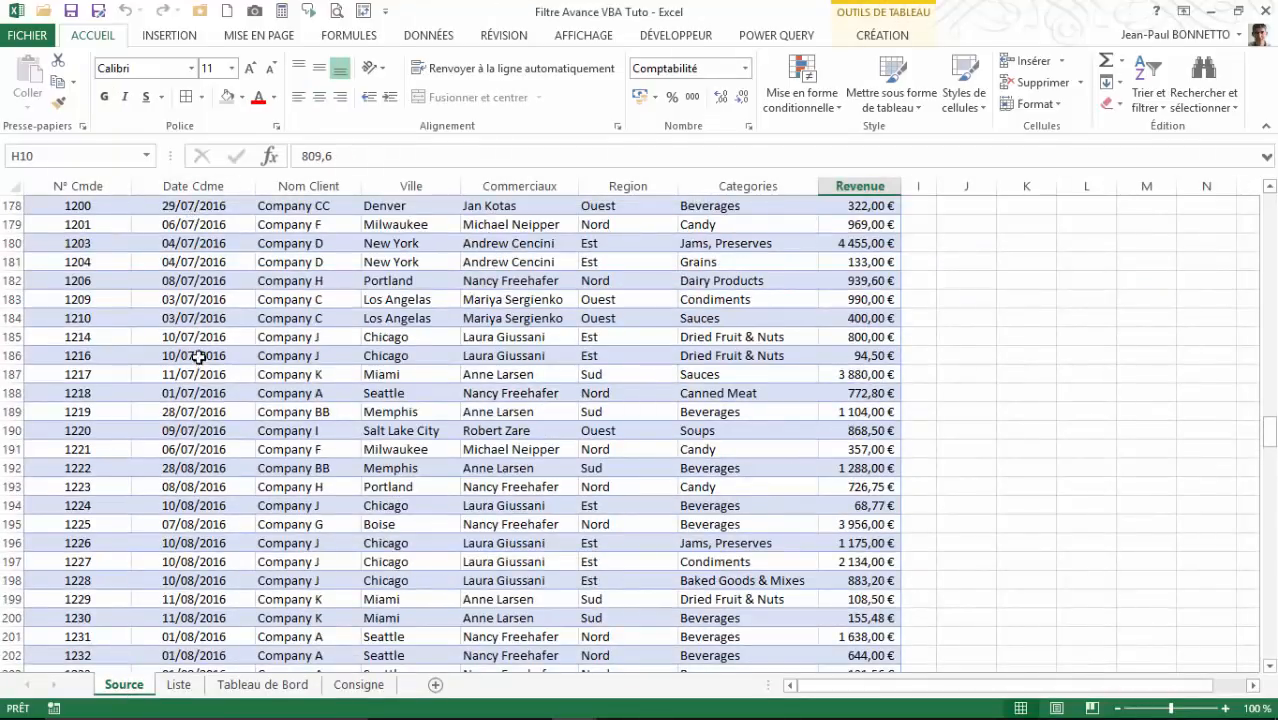
{"action": "scroll", "coordinate": [200, 330], "scroll_direction": "up", "scroll_amount": 3}
{"action": "scroll", "coordinate": [200, 318], "scroll_direction": "up", "scroll_amount": 4}
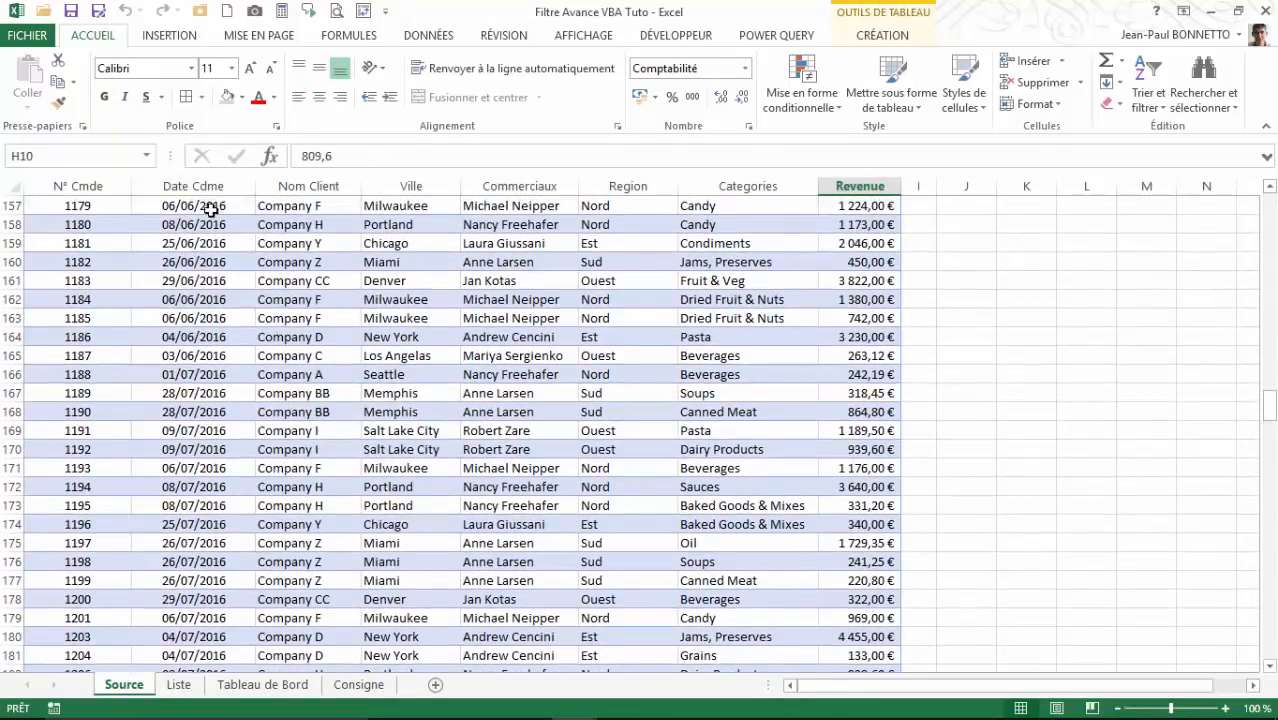
{"action": "scroll", "coordinate": [185, 387], "scroll_direction": "up", "scroll_amount": 2}
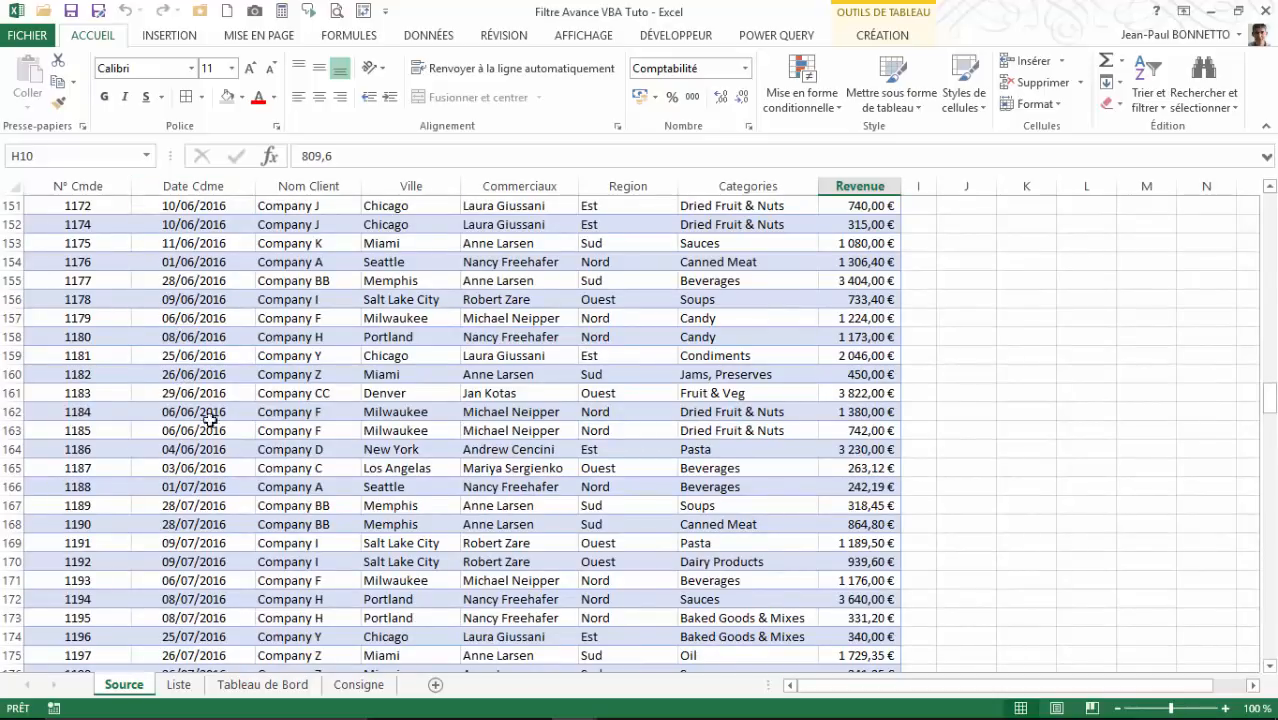
{"action": "left_click", "coordinate": [178, 684]}
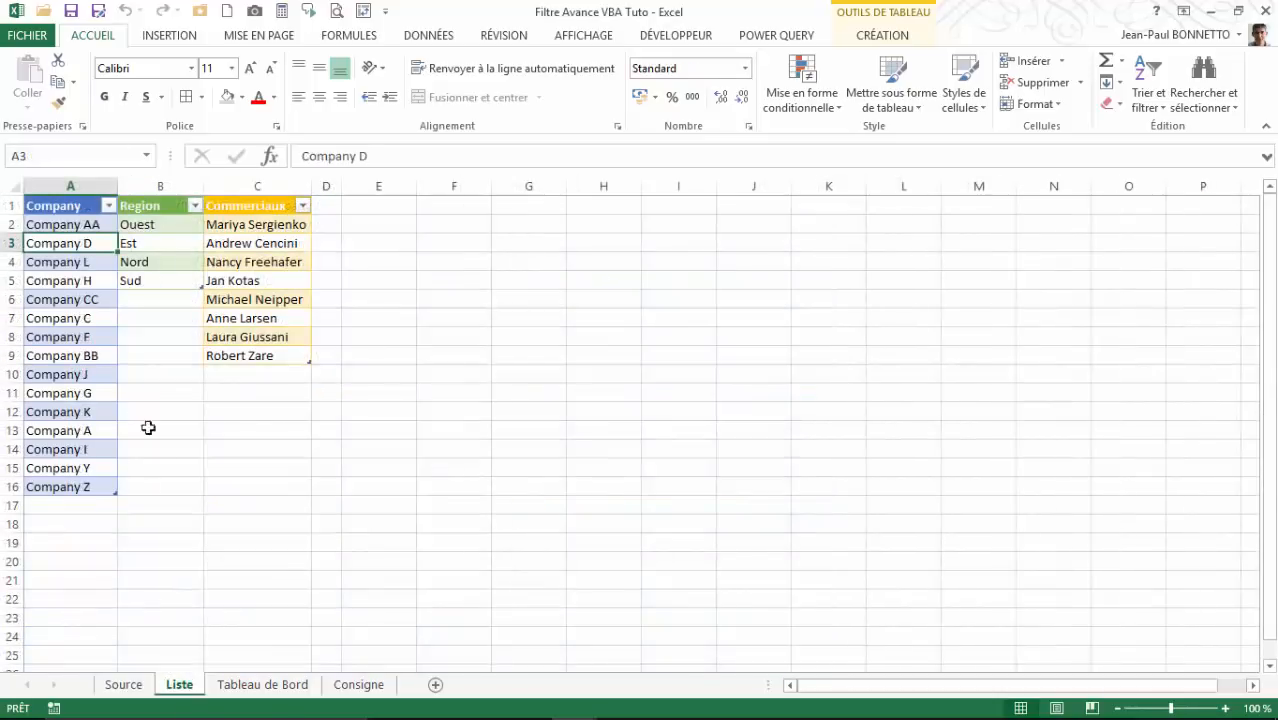
Step: Return to the Tableau de Bord sheet and inspect each criteria cell from Date début to Compagnie
{"action": "left_click", "coordinate": [262, 684]}
{"action": "left_click", "coordinate": [100, 319]}
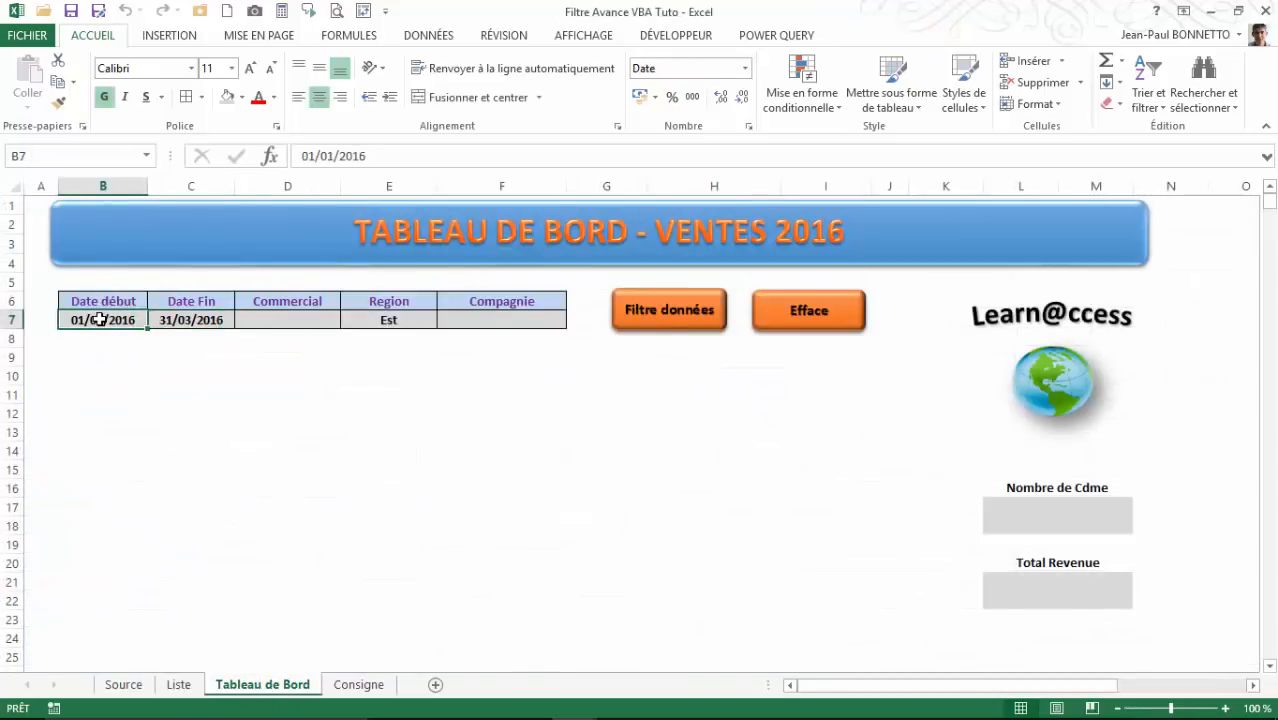
{"action": "left_click", "coordinate": [199, 319]}
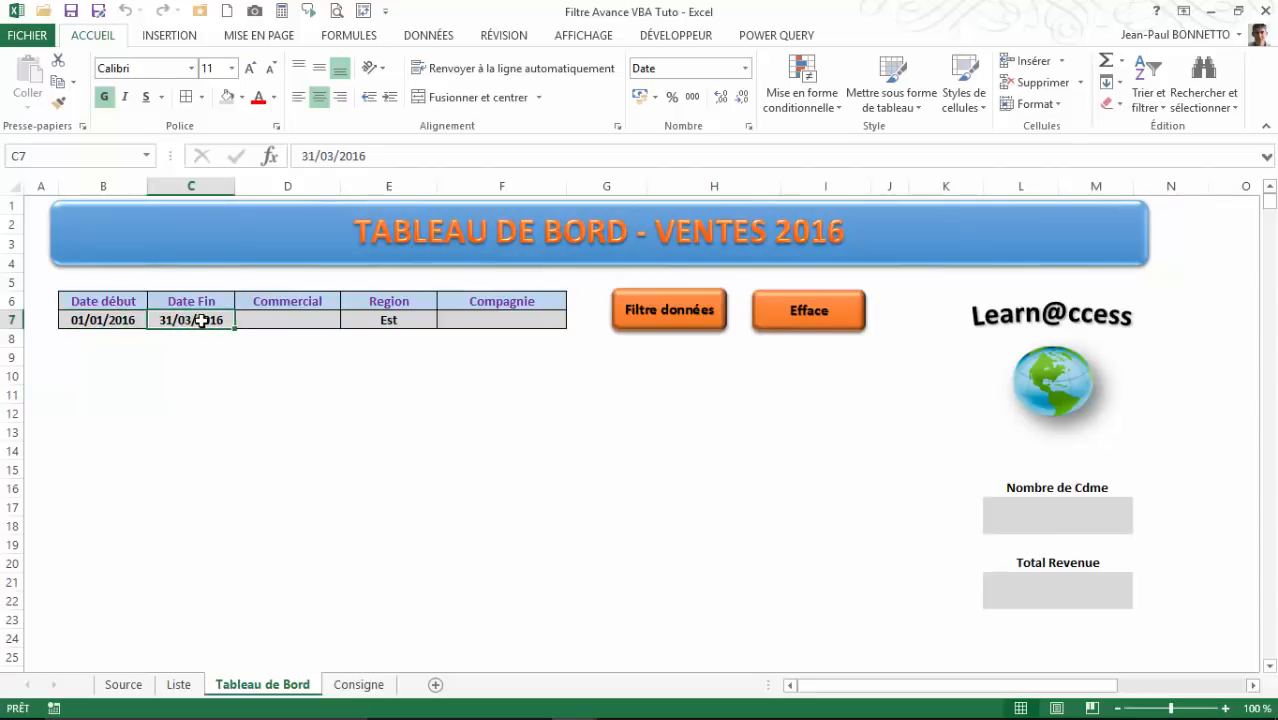
{"action": "left_click", "coordinate": [322, 326]}
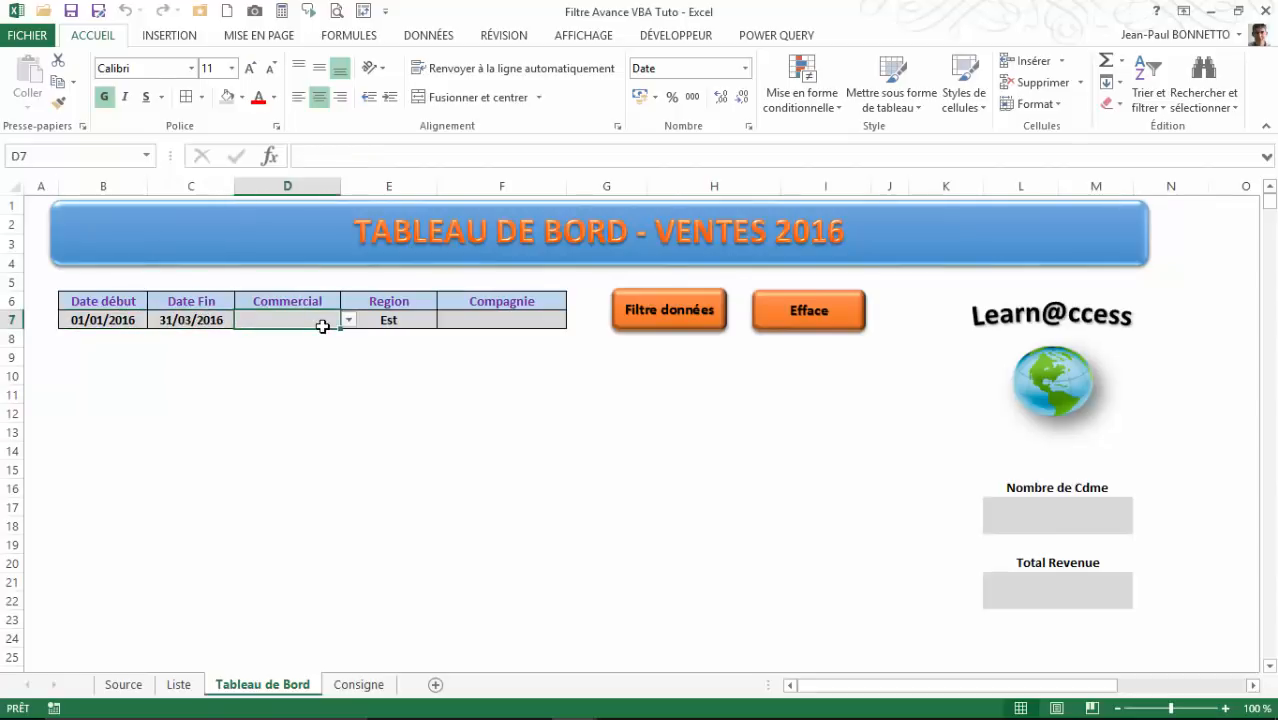
{"action": "left_click", "coordinate": [414, 318]}
{"action": "left_click", "coordinate": [485, 318]}
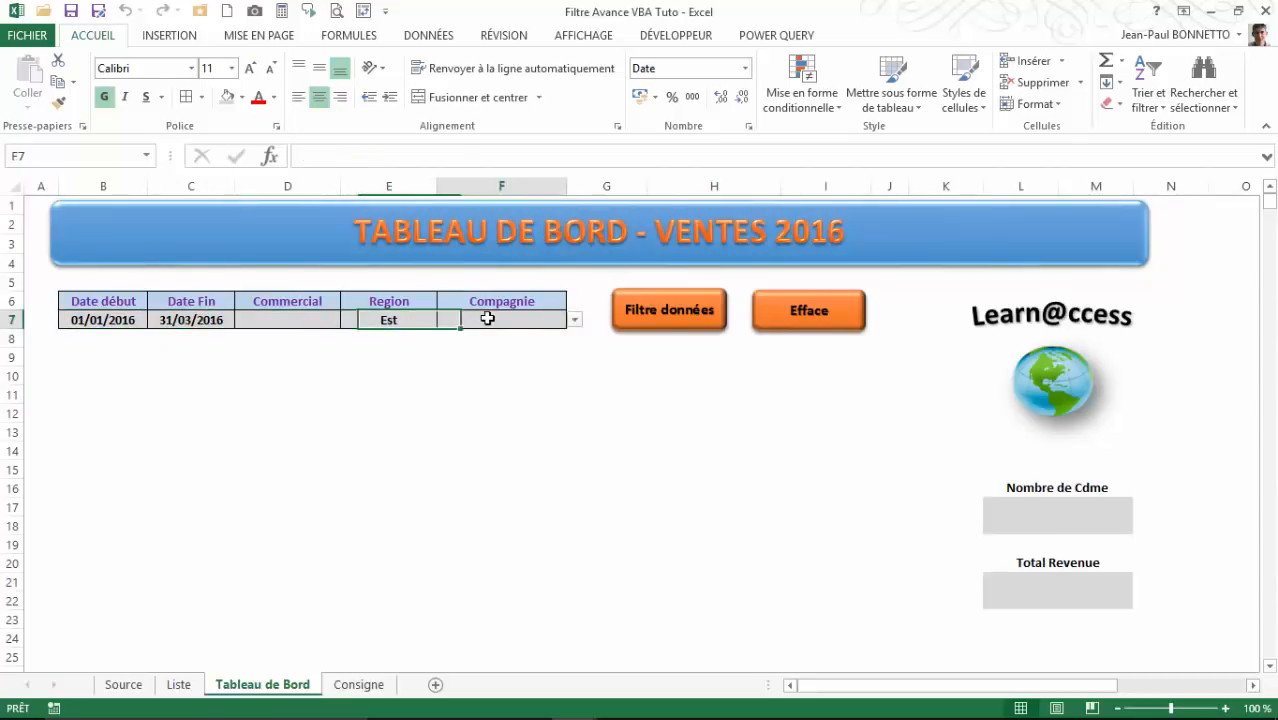
Step: Inspect the choices in Commercial cell D7 and the list source behind its data validation on the Liste sheet
{"action": "left_click", "coordinate": [305, 318]}
{"action": "left_click", "coordinate": [348, 320]}
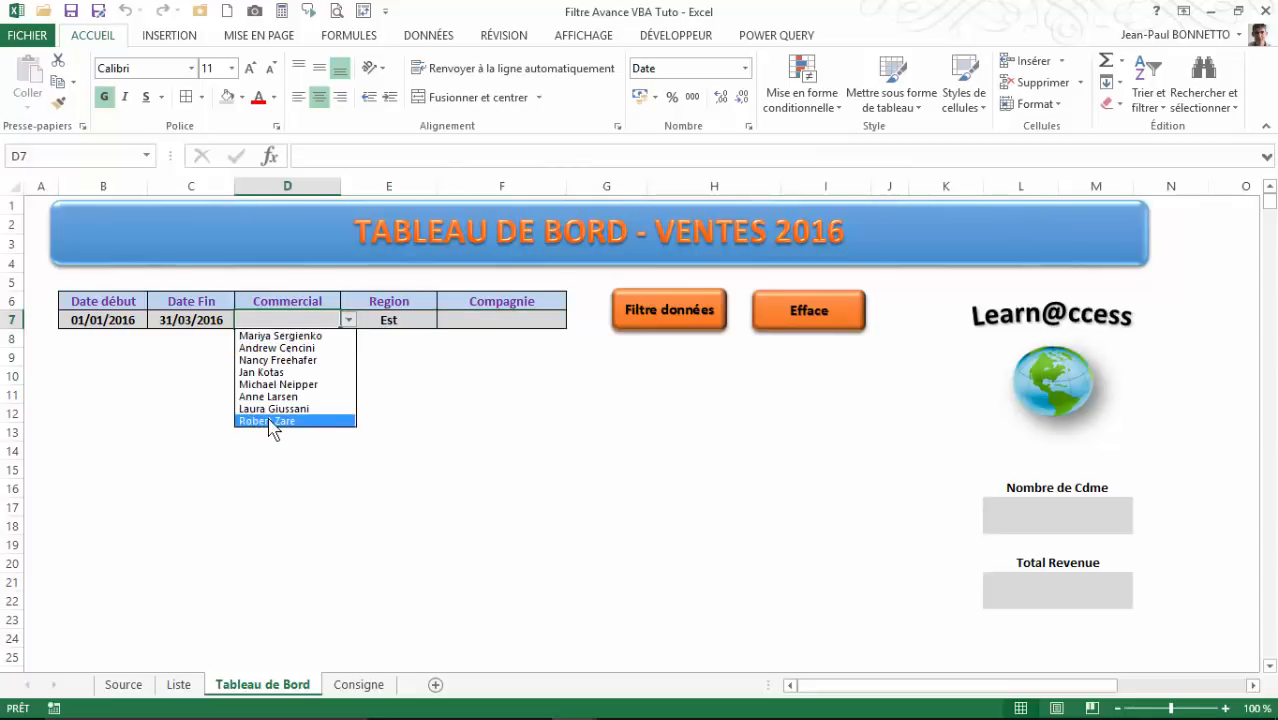
{"action": "left_click", "coordinate": [300, 320]}
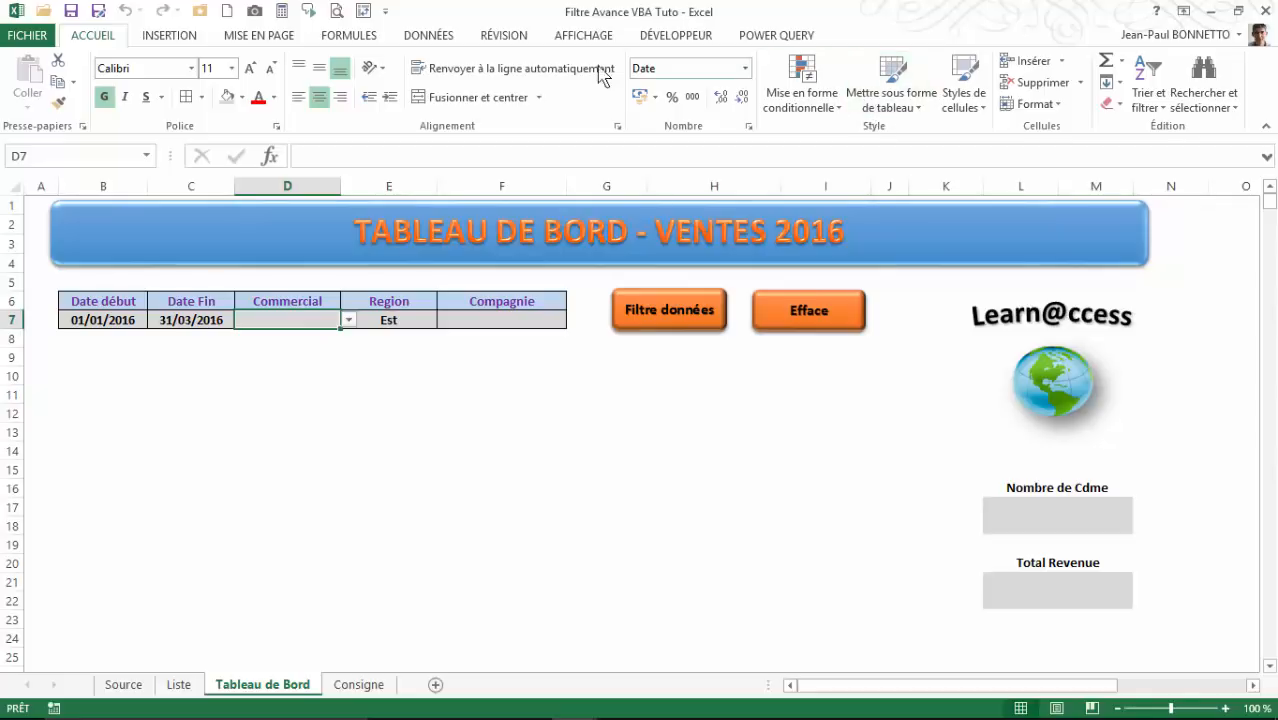
{"action": "left_click", "coordinate": [438, 37]}
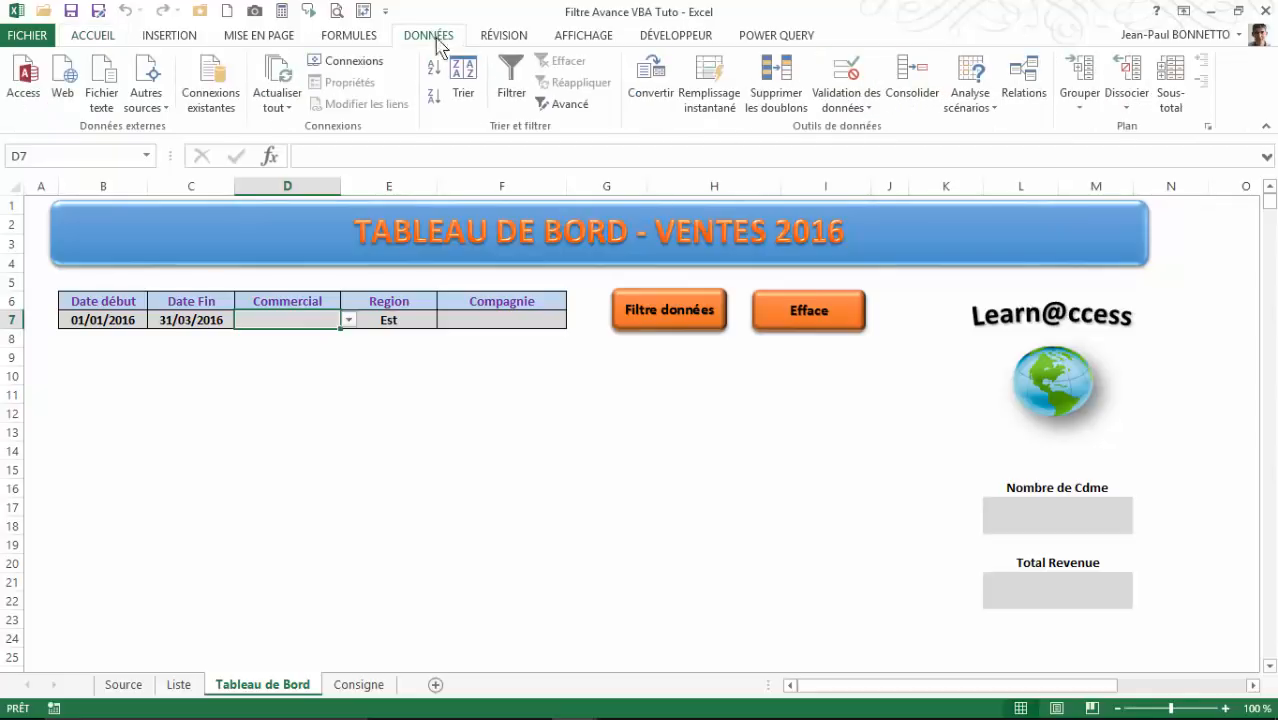
{"action": "left_click", "coordinate": [862, 104]}
{"action": "left_click", "coordinate": [870, 130]}
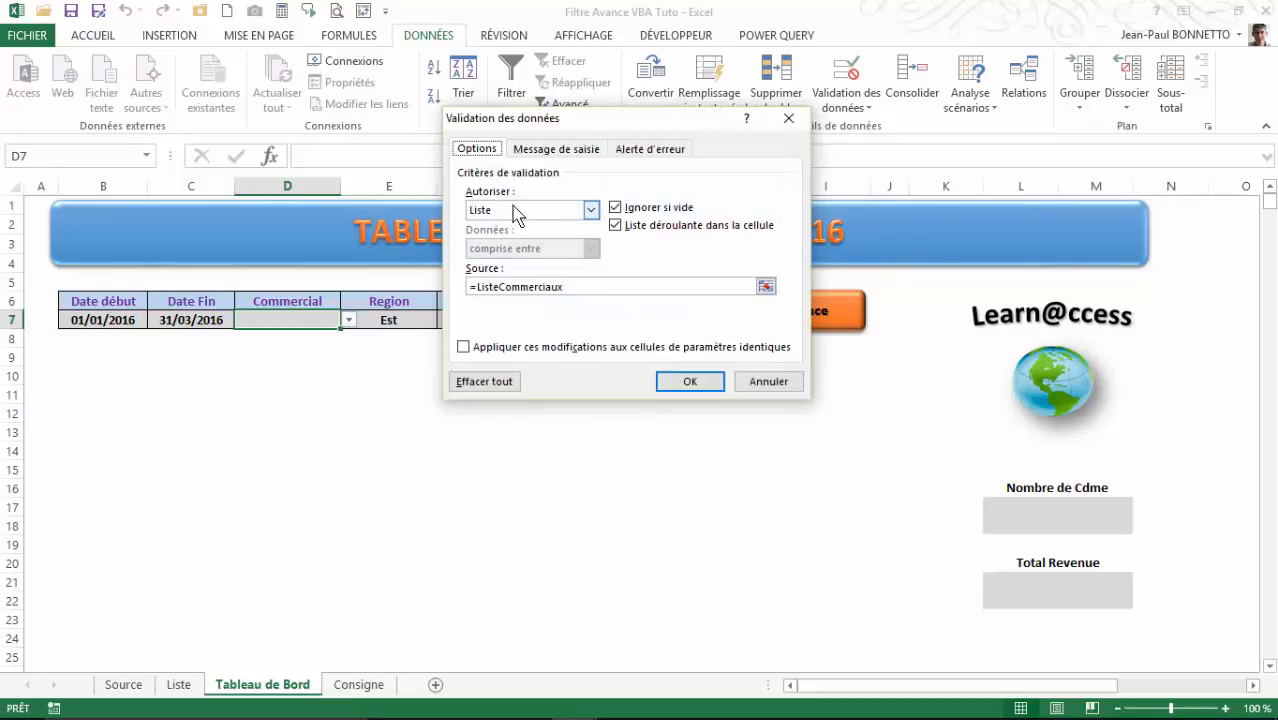
{"action": "left_click", "coordinate": [616, 290]}
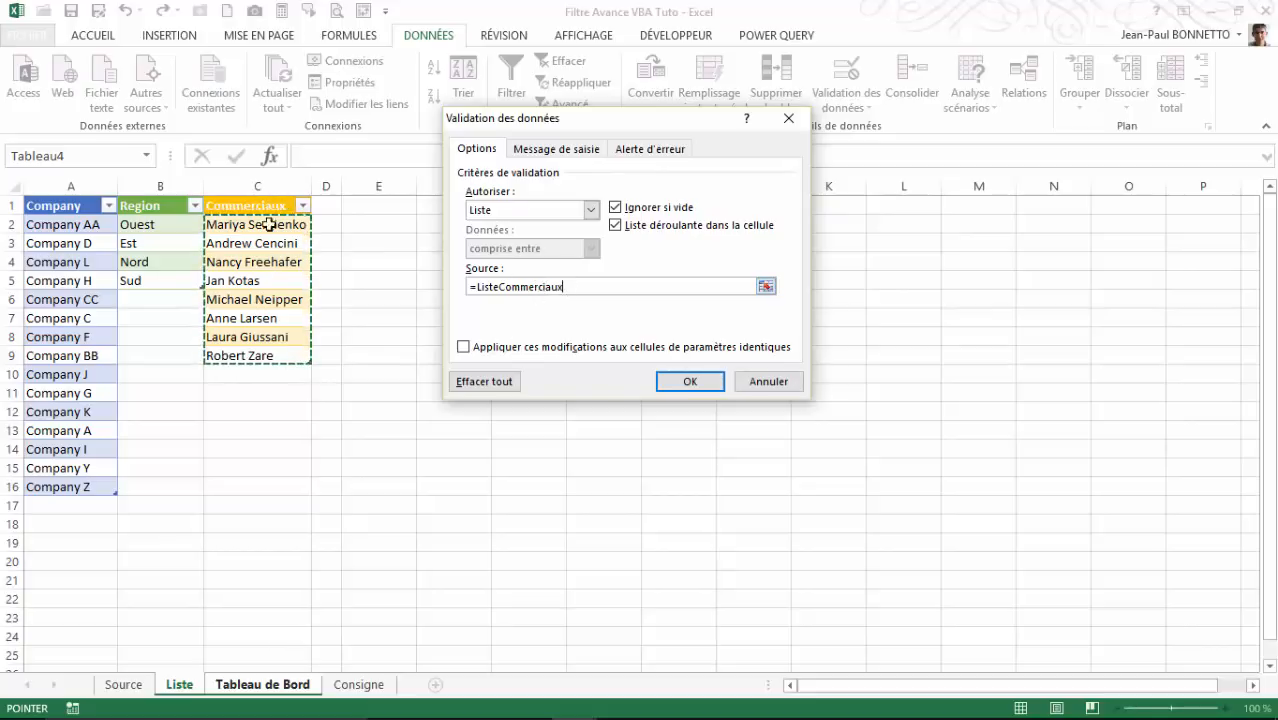
{"action": "left_click", "coordinate": [688, 382]}
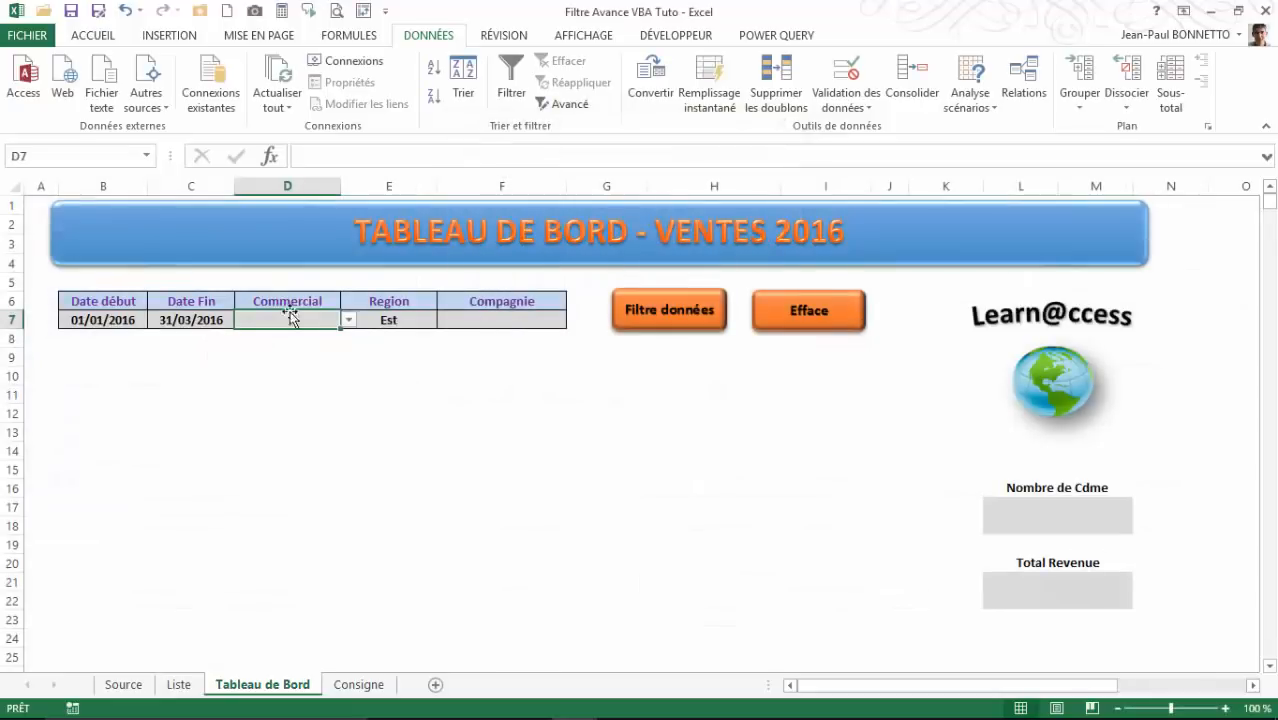
Step: Inspect the choices in Region cell E7 and the list source behind its data validation, leaving the settings as they are
{"action": "left_click", "coordinate": [424, 322]}
{"action": "left_click", "coordinate": [445, 320]}
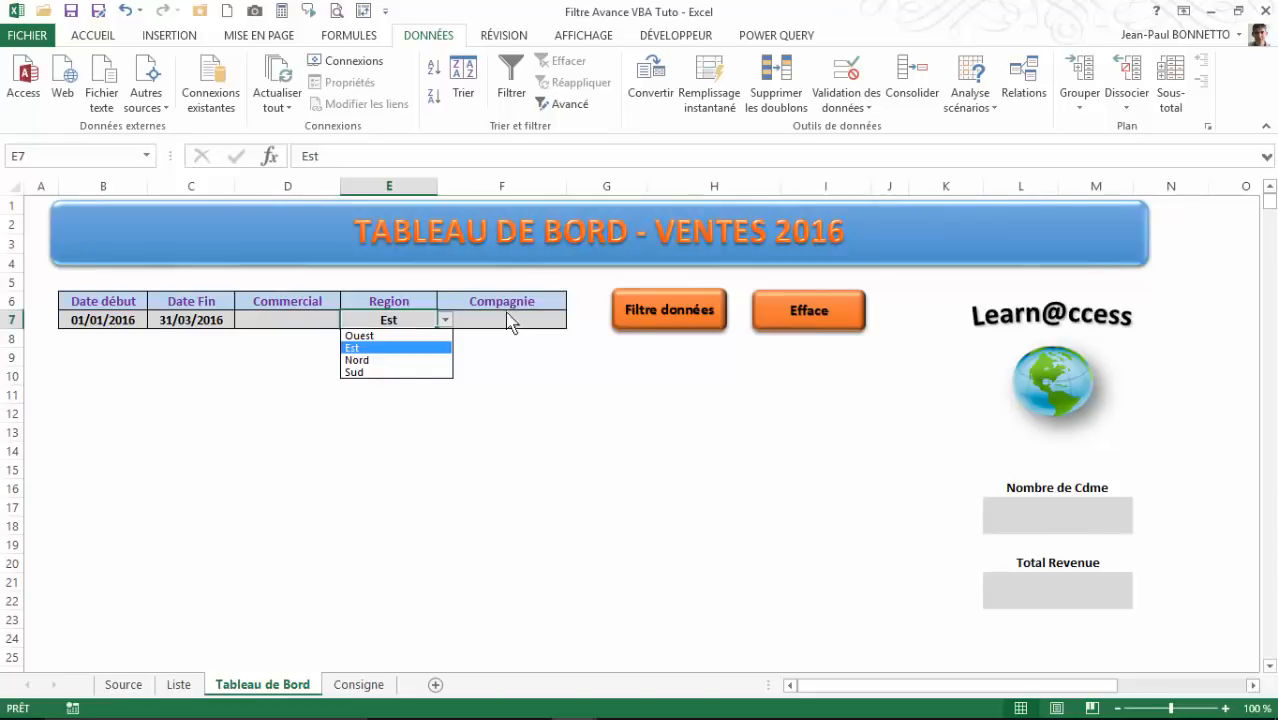
{"action": "left_click", "coordinate": [846, 99]}
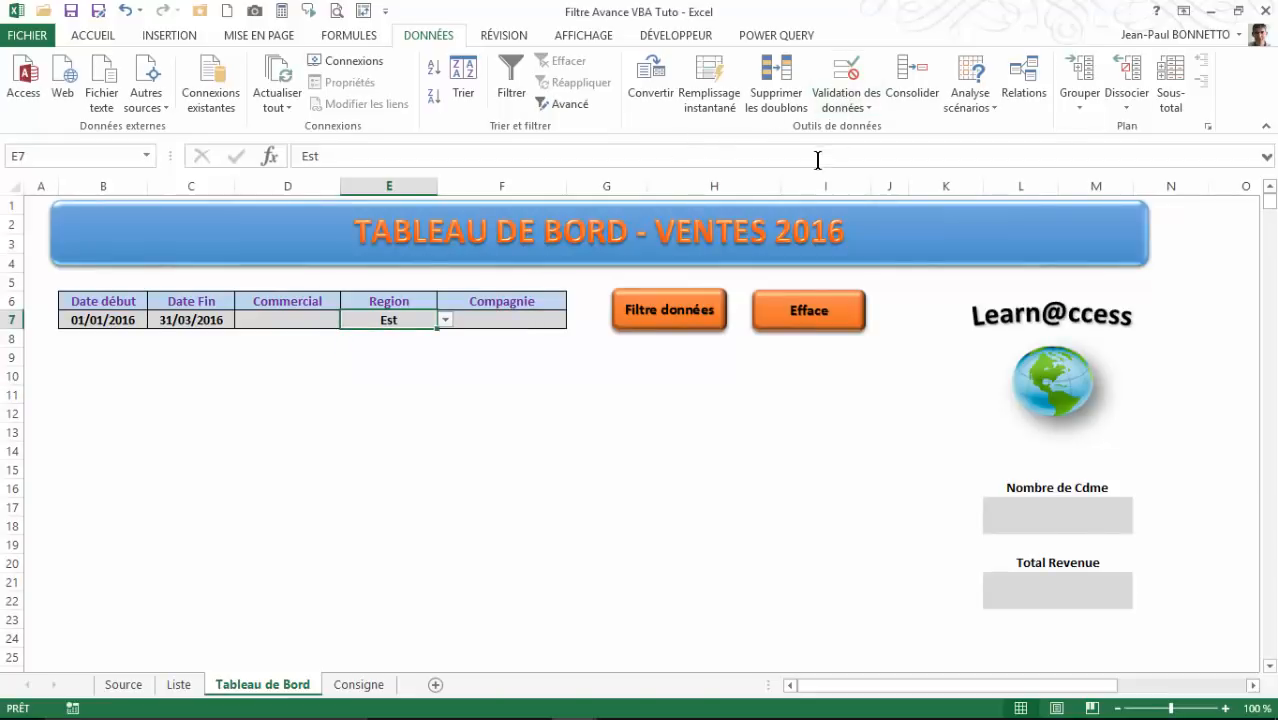
{"action": "left_click", "coordinate": [857, 108]}
{"action": "left_click", "coordinate": [862, 127]}
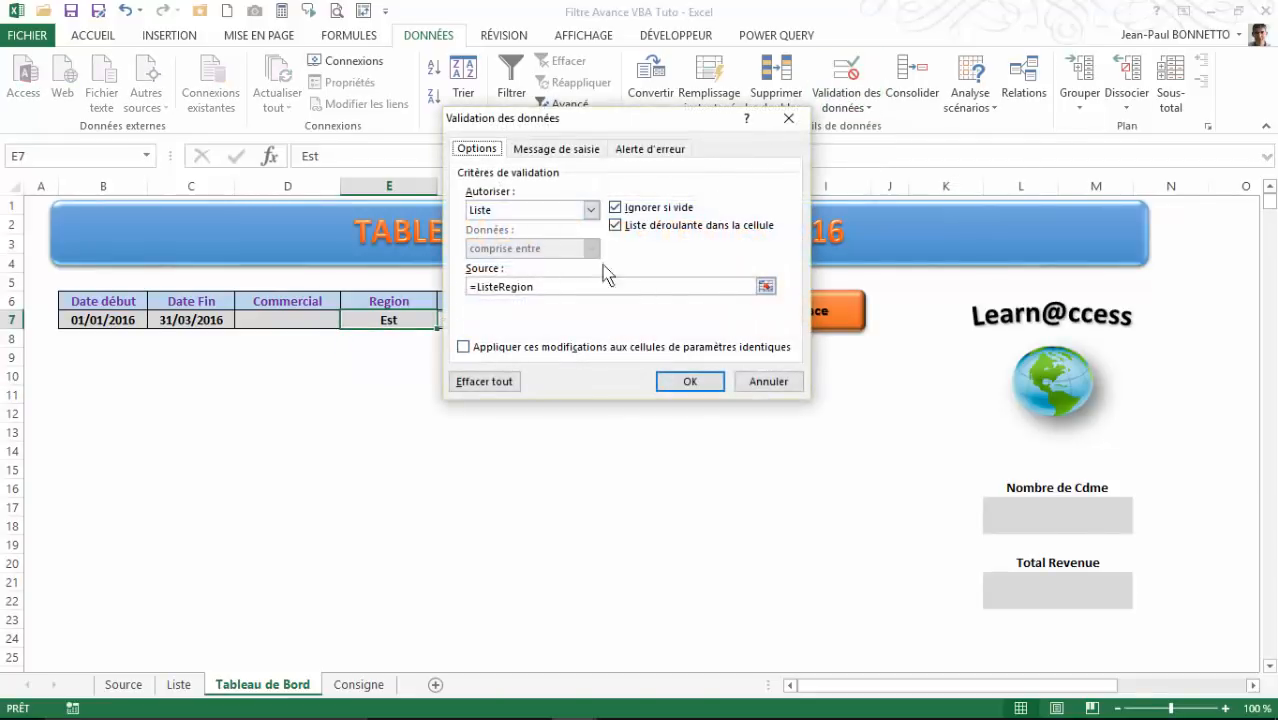
{"action": "left_click", "coordinate": [766, 286]}
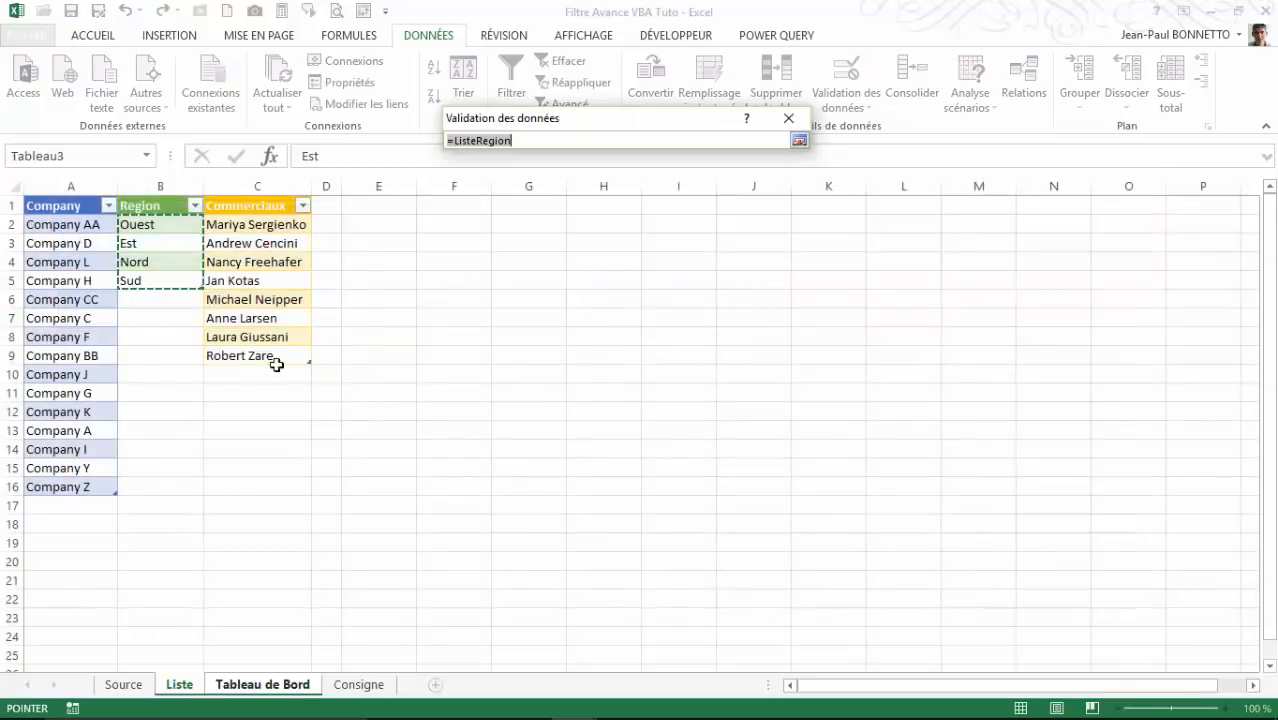
{"action": "left_click", "coordinate": [799, 140]}
{"action": "left_click", "coordinate": [788, 118]}
Step: Compare the Commercial and Region criteria cells and view the company choices in Compagnie cell F7 without picking one
{"action": "left_click", "coordinate": [280, 322]}
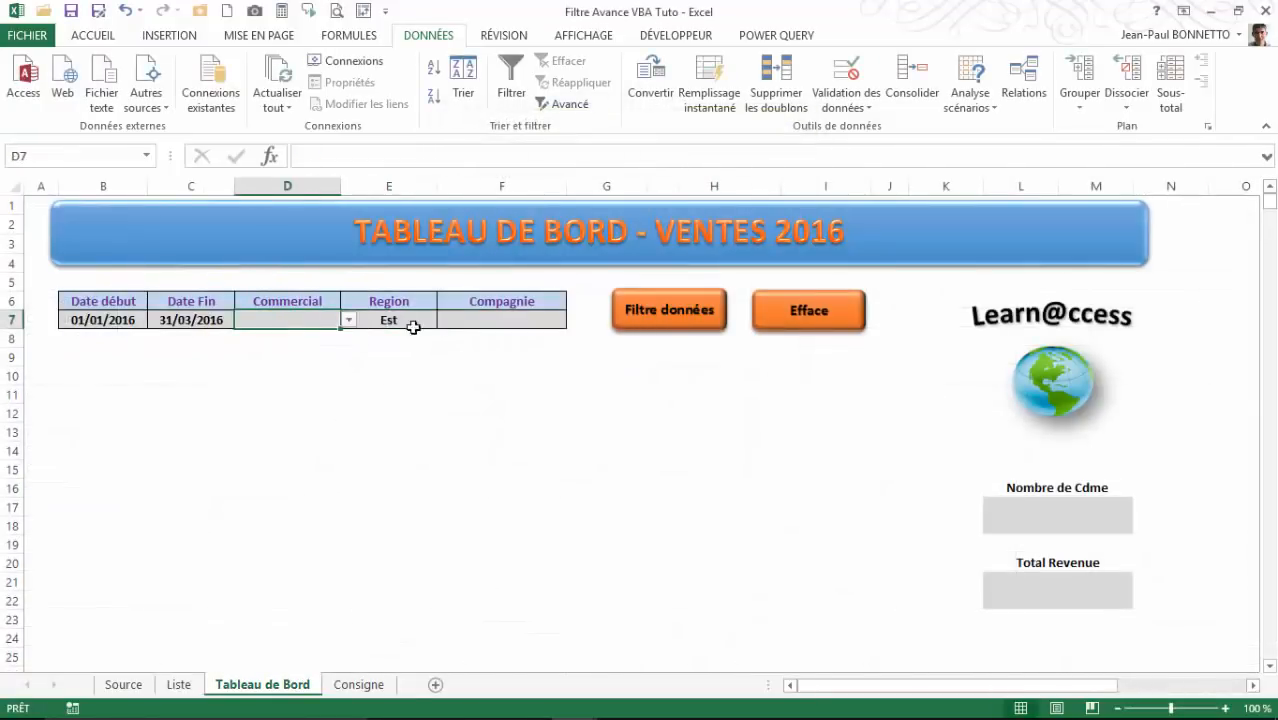
{"action": "left_click", "coordinate": [414, 322]}
{"action": "left_click", "coordinate": [300, 320]}
{"action": "left_click", "coordinate": [360, 319]}
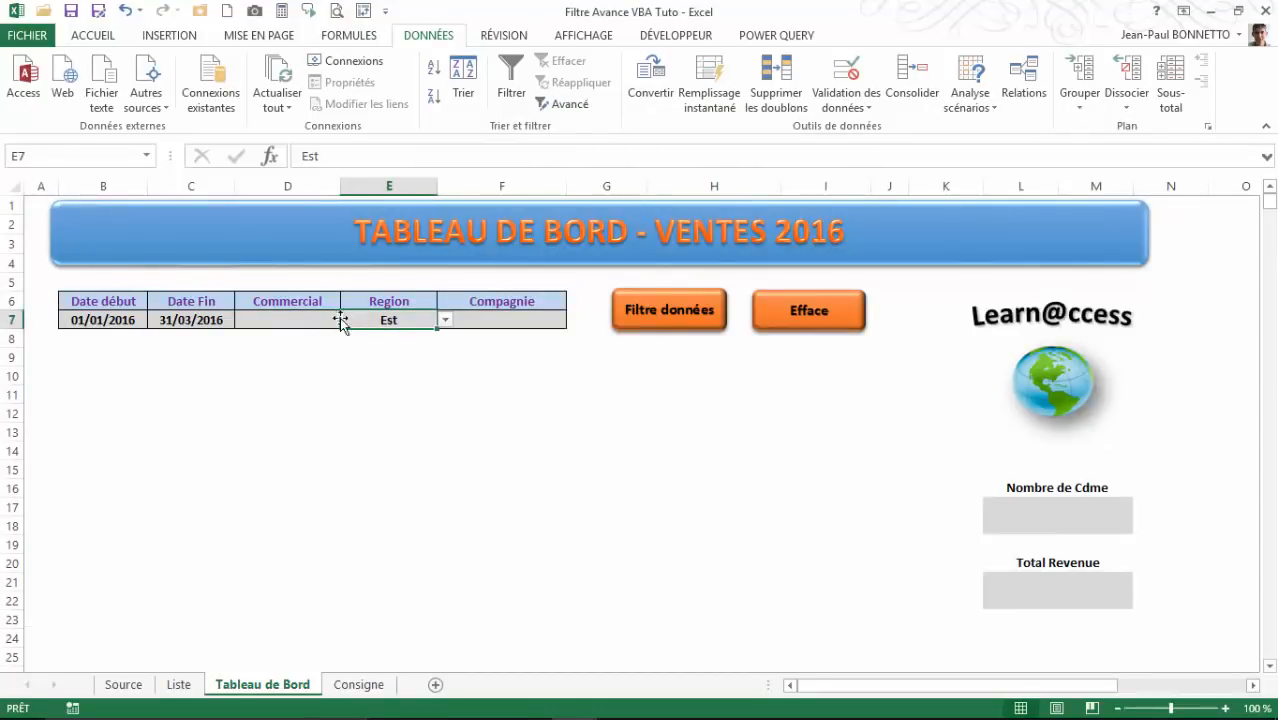
{"action": "left_click", "coordinate": [505, 322]}
{"action": "left_click", "coordinate": [575, 319]}
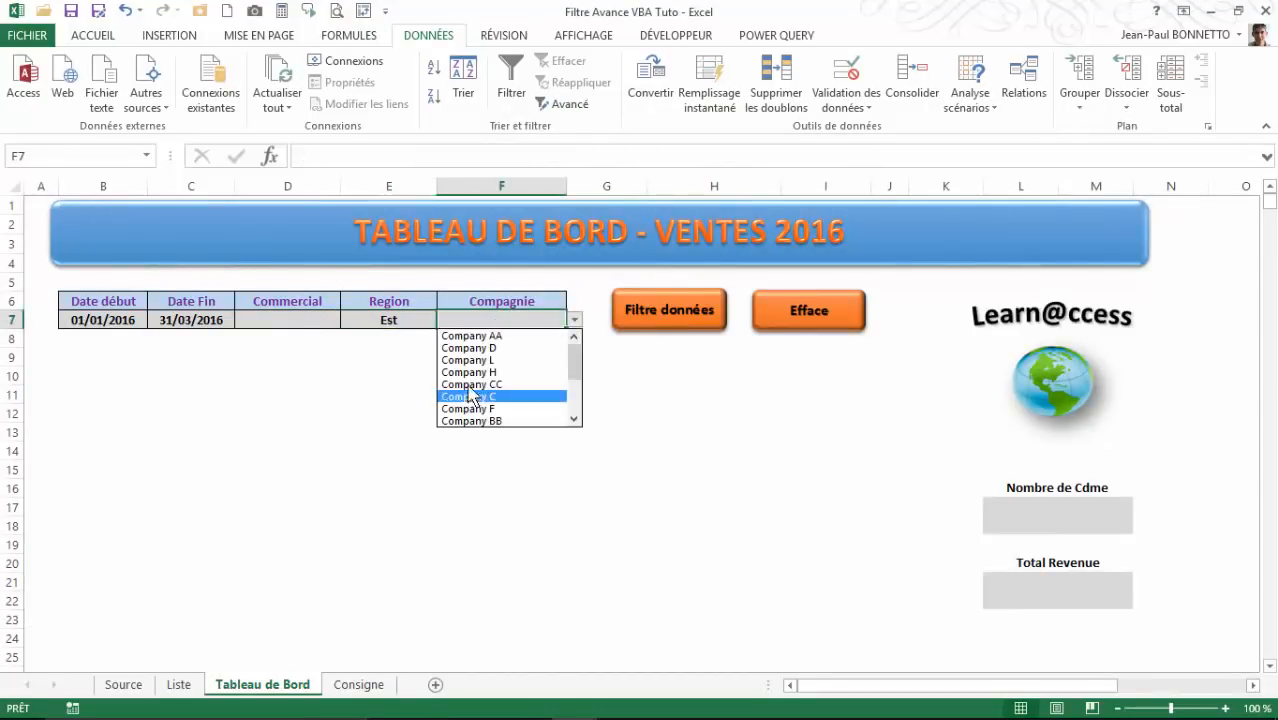
{"action": "left_click", "coordinate": [482, 326]}
{"action": "left_click", "coordinate": [381, 321]}
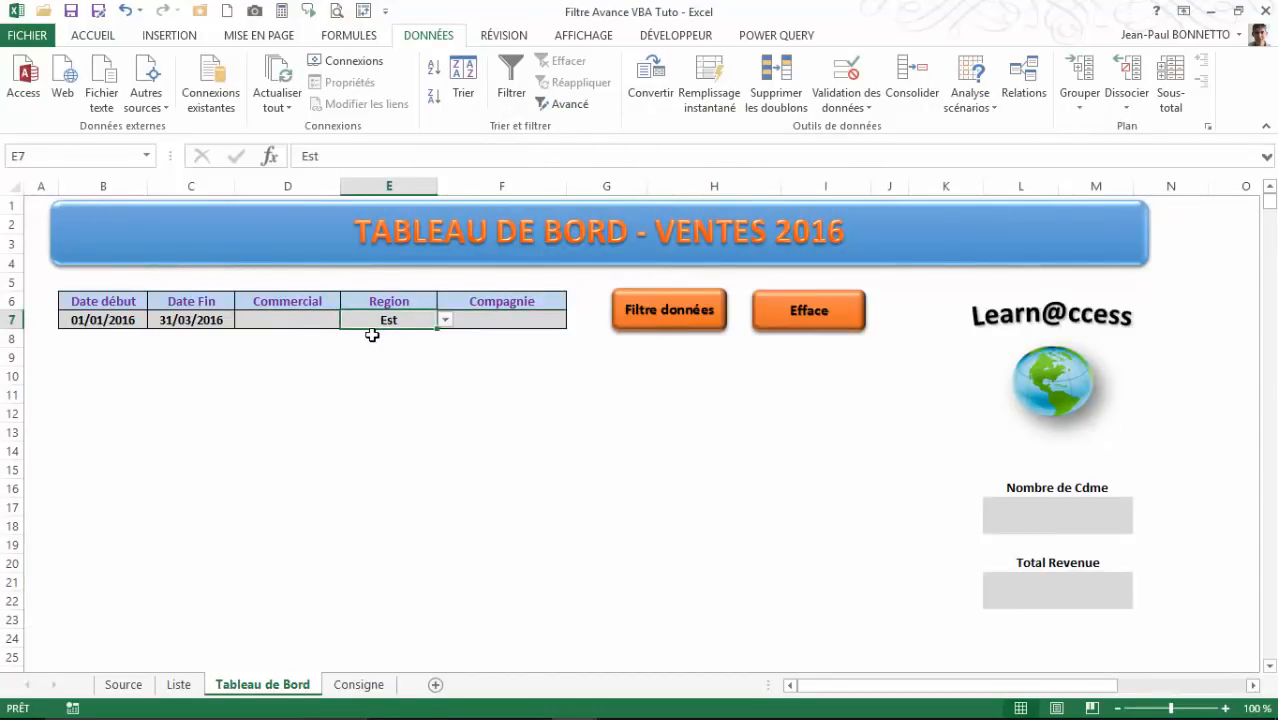
Step: Run Filtre données for orders from 01/01/2016 to 31/03/2016 in region Est, extracting them below the criteria range
{"action": "left_click_drag", "start_coordinate": [157, 320], "coordinate": [530, 338]}
{"action": "left_click", "coordinate": [158, 318]}
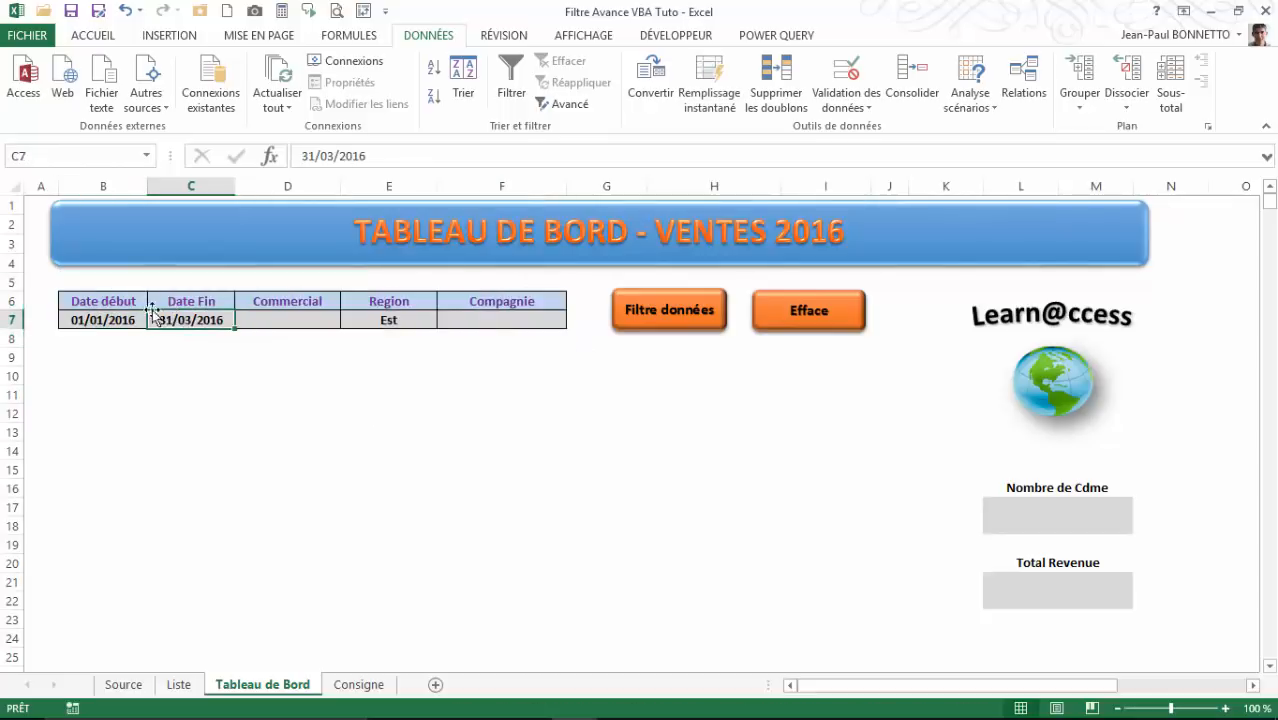
{"action": "left_click_drag", "start_coordinate": [94, 392], "coordinate": [853, 674]}
{"action": "scroll", "coordinate": [799, 559], "scroll_direction": "up", "scroll_amount": 2}
{"action": "scroll", "coordinate": [795, 552], "scroll_direction": "up", "scroll_amount": 2}
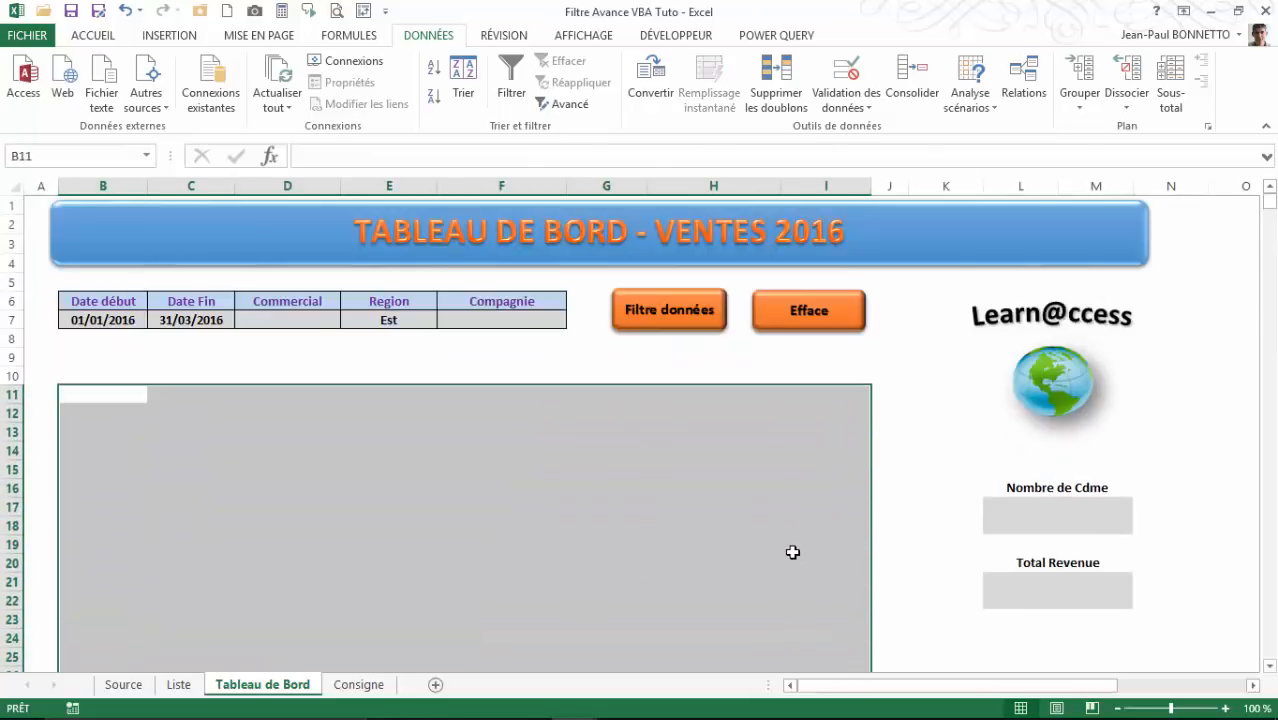
{"action": "left_click", "coordinate": [471, 354]}
{"action": "left_click", "coordinate": [665, 320]}
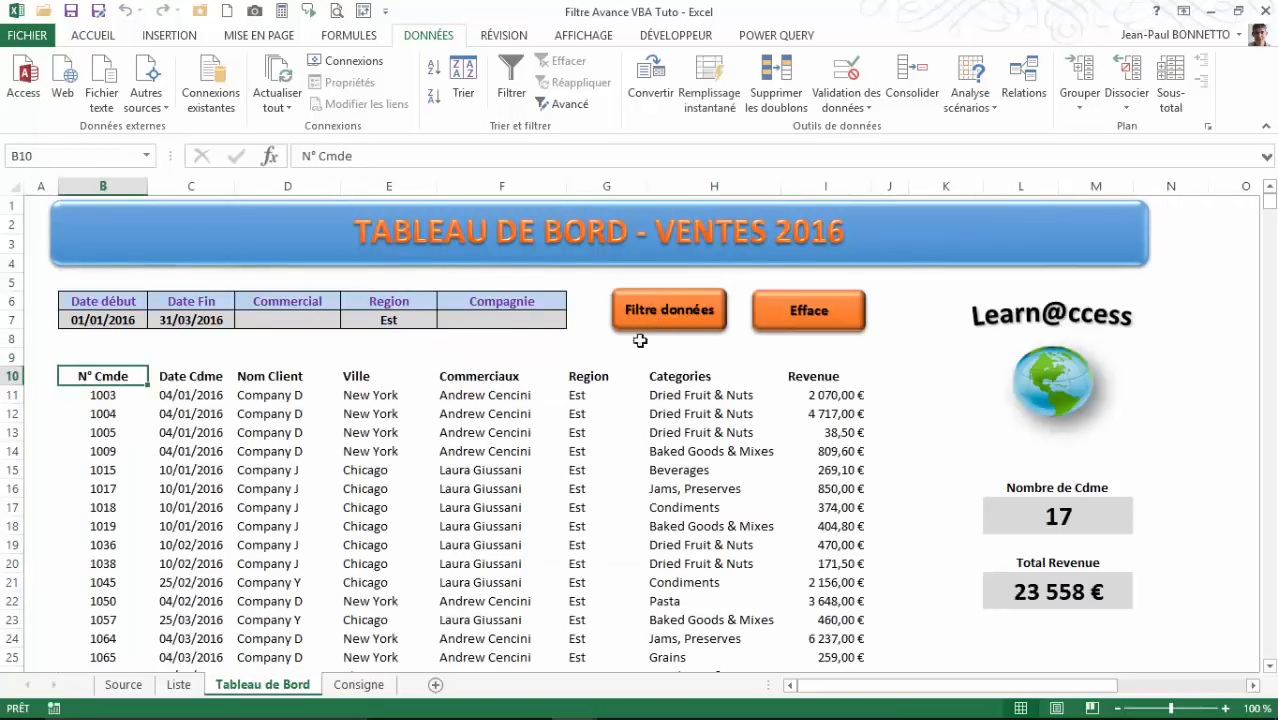
Step: Check the extracted order dates and regions against the Date début, Date Fin and Region criteria
{"action": "left_click", "coordinate": [179, 394]}
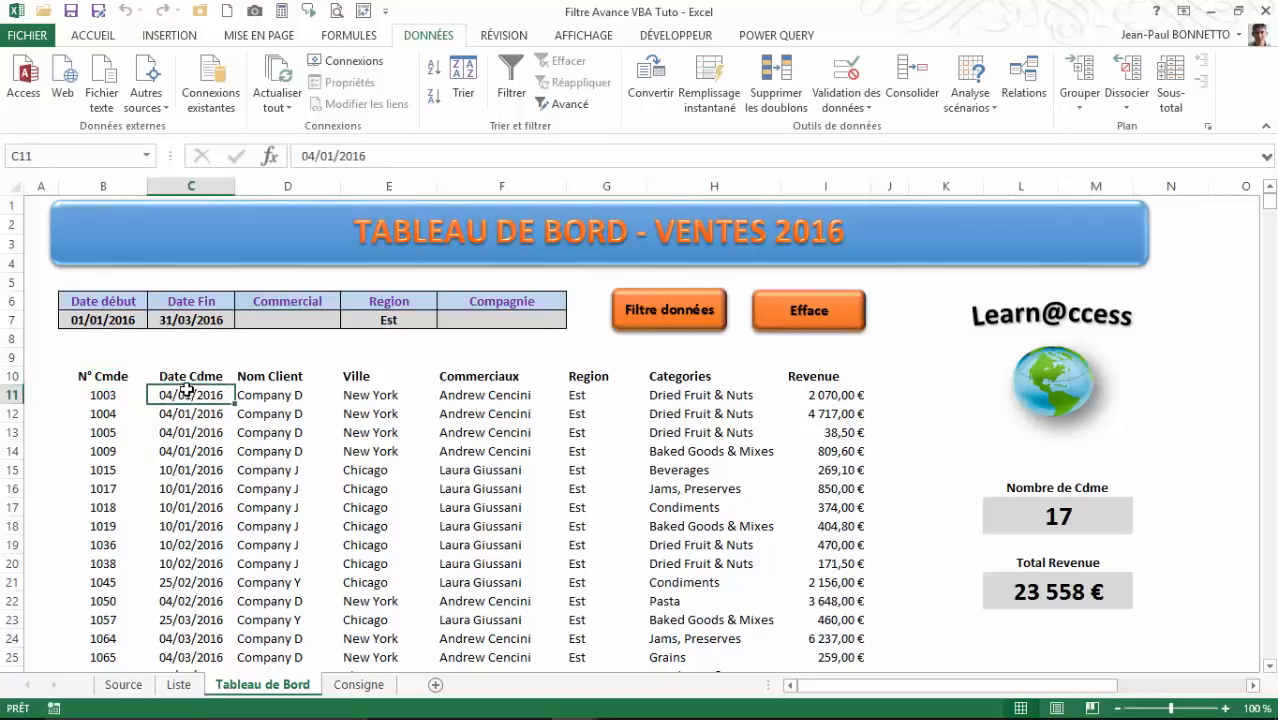
{"action": "left_click", "coordinate": [93, 319]}
{"action": "left_click", "coordinate": [200, 324]}
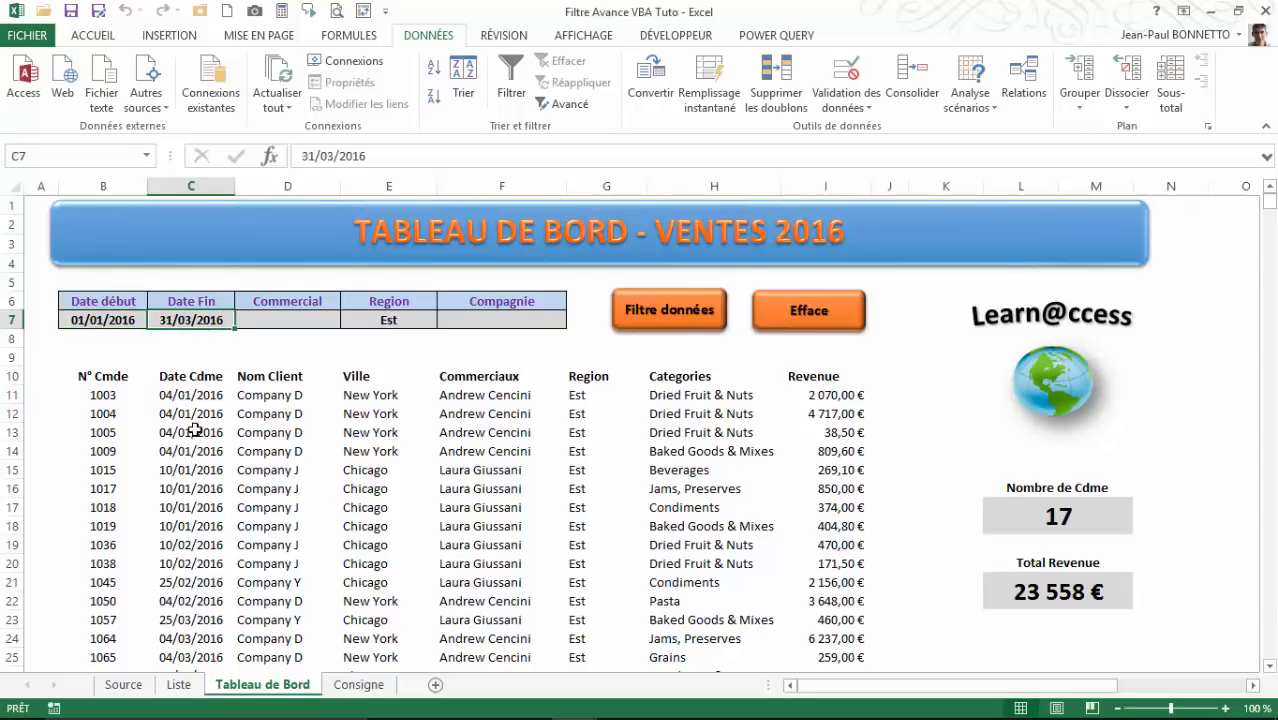
{"action": "scroll", "coordinate": [185, 402], "scroll_direction": "down", "scroll_amount": 3}
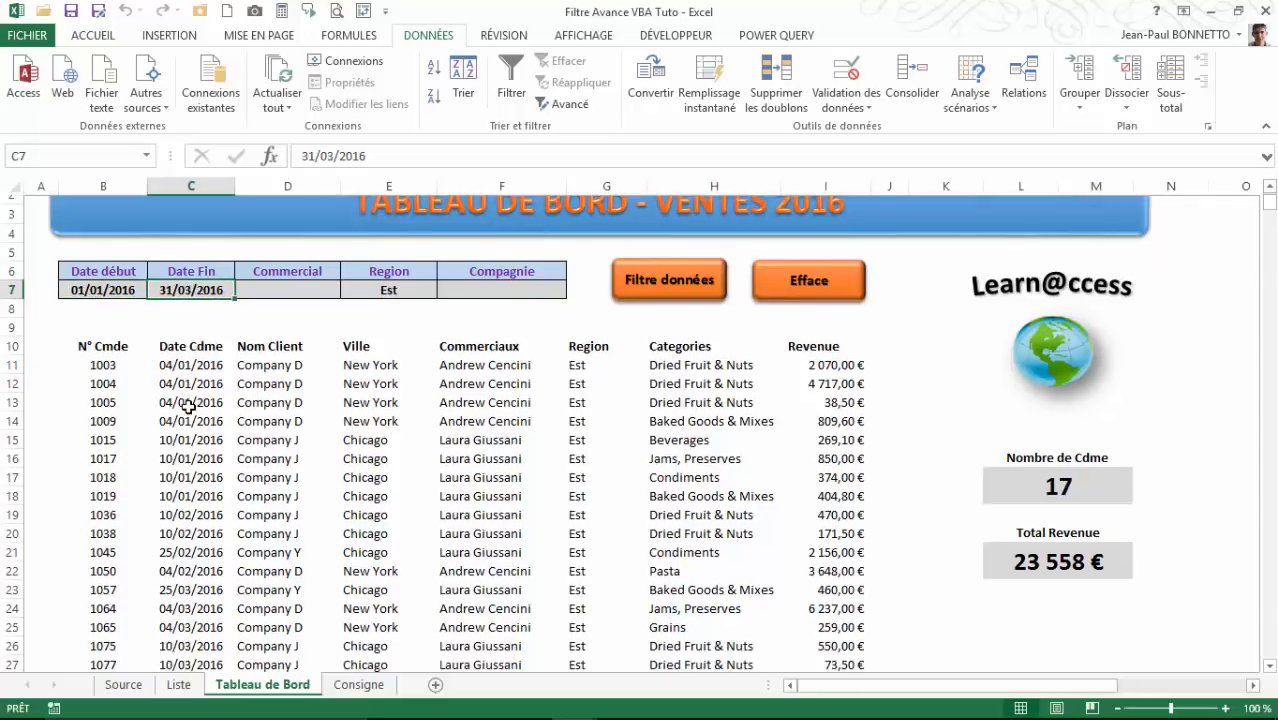
{"action": "scroll", "coordinate": [185, 402], "scroll_direction": "up", "scroll_amount": 3}
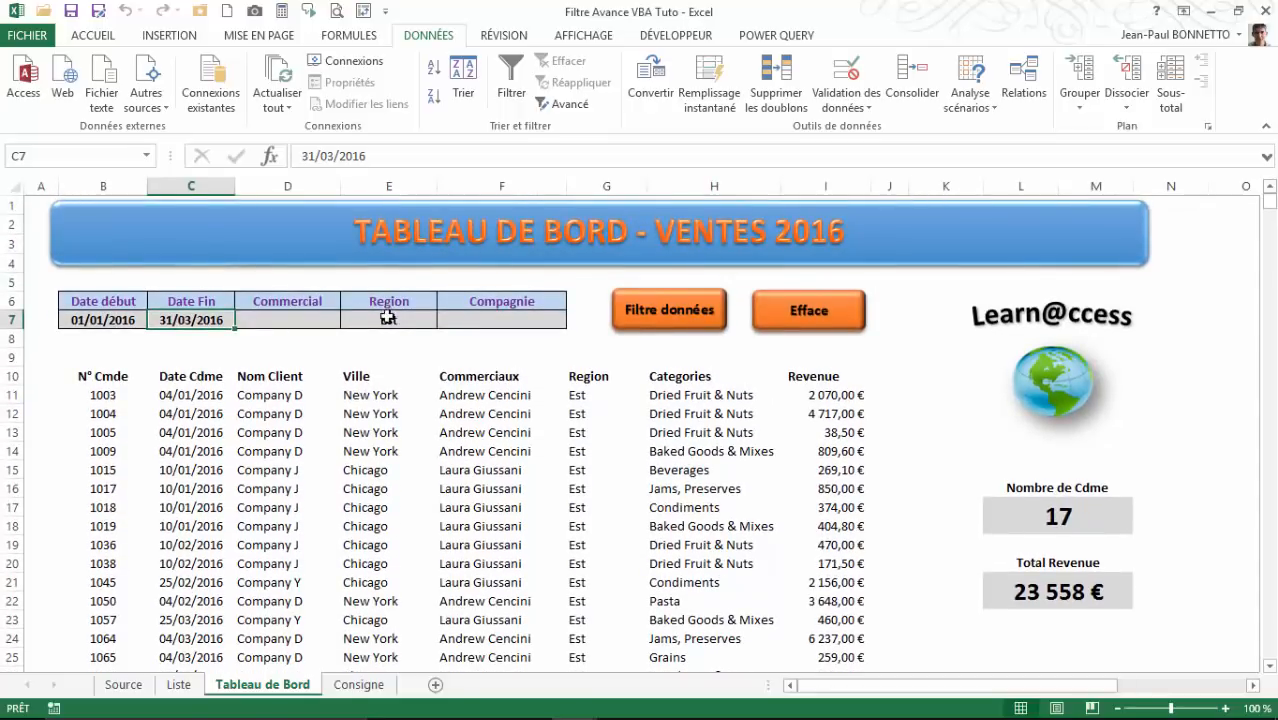
{"action": "left_click", "coordinate": [389, 319]}
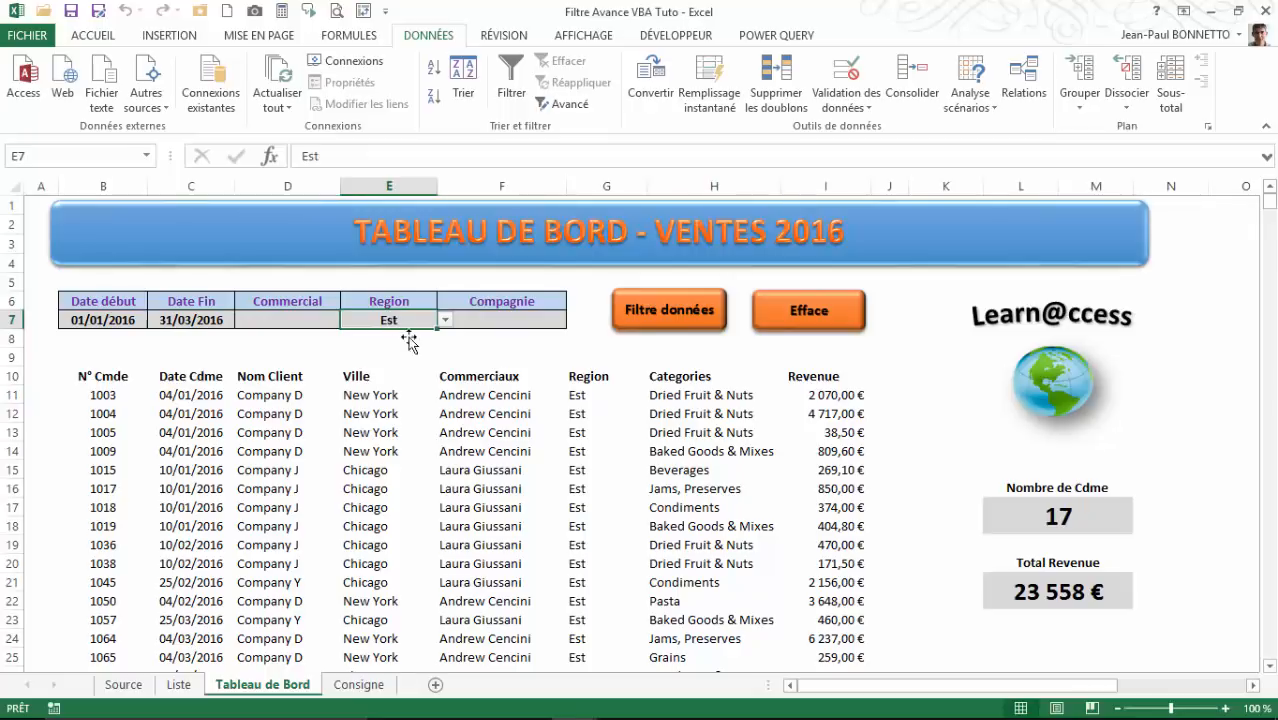
{"action": "left_click", "coordinate": [940, 432]}
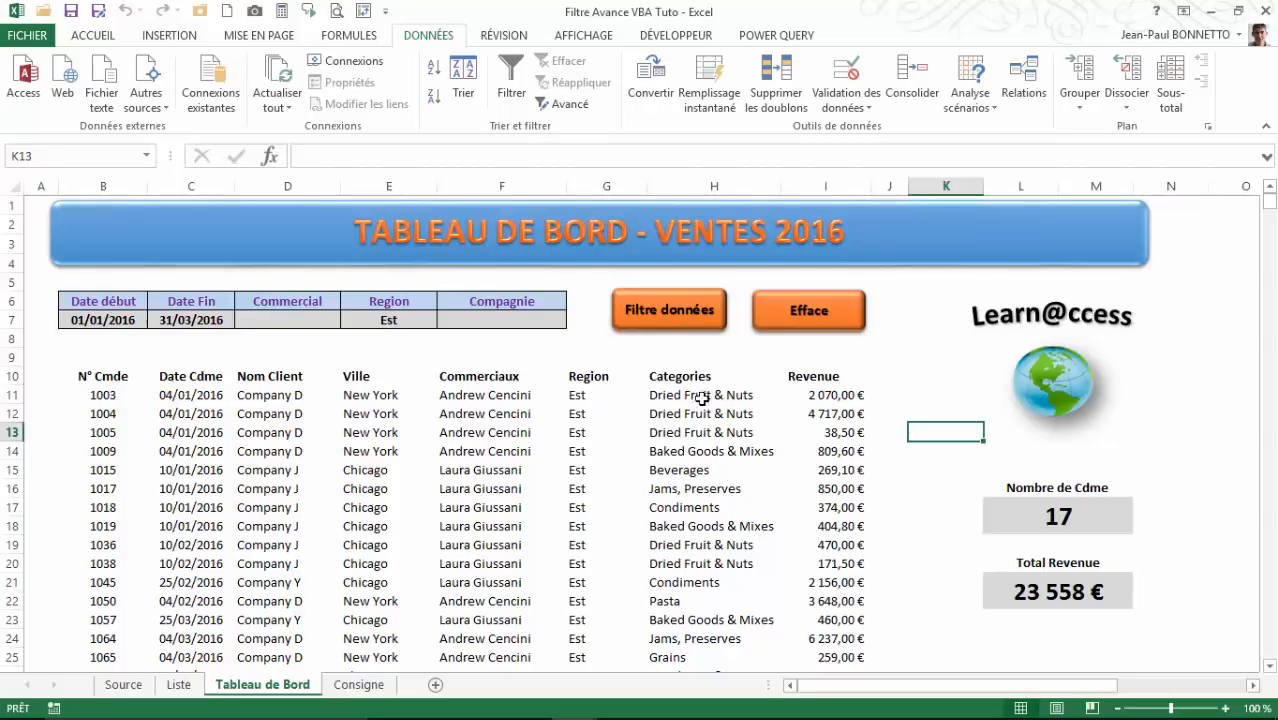
Step: Examine the extracted Categories in H11:H27 and the Revenue amounts in I11:I27
{"action": "left_click_drag", "start_coordinate": [673, 390], "coordinate": [665, 631]}
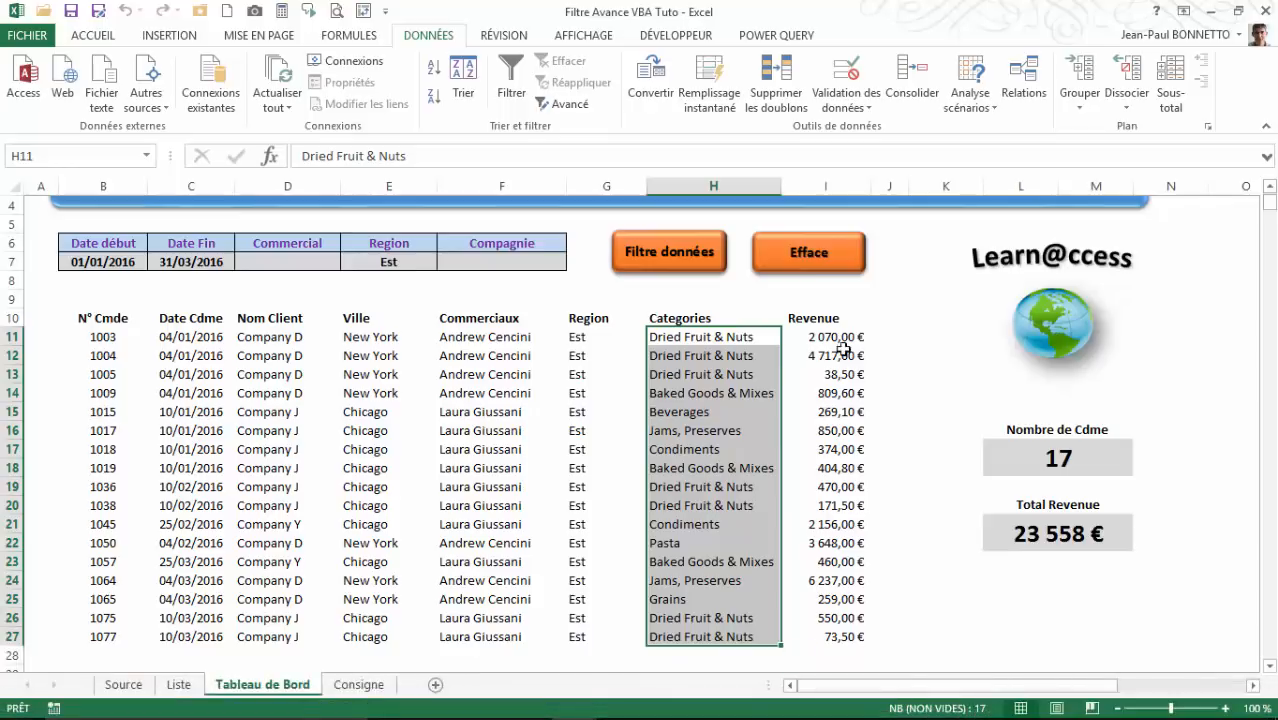
{"action": "left_click_drag", "start_coordinate": [843, 340], "coordinate": [856, 641]}
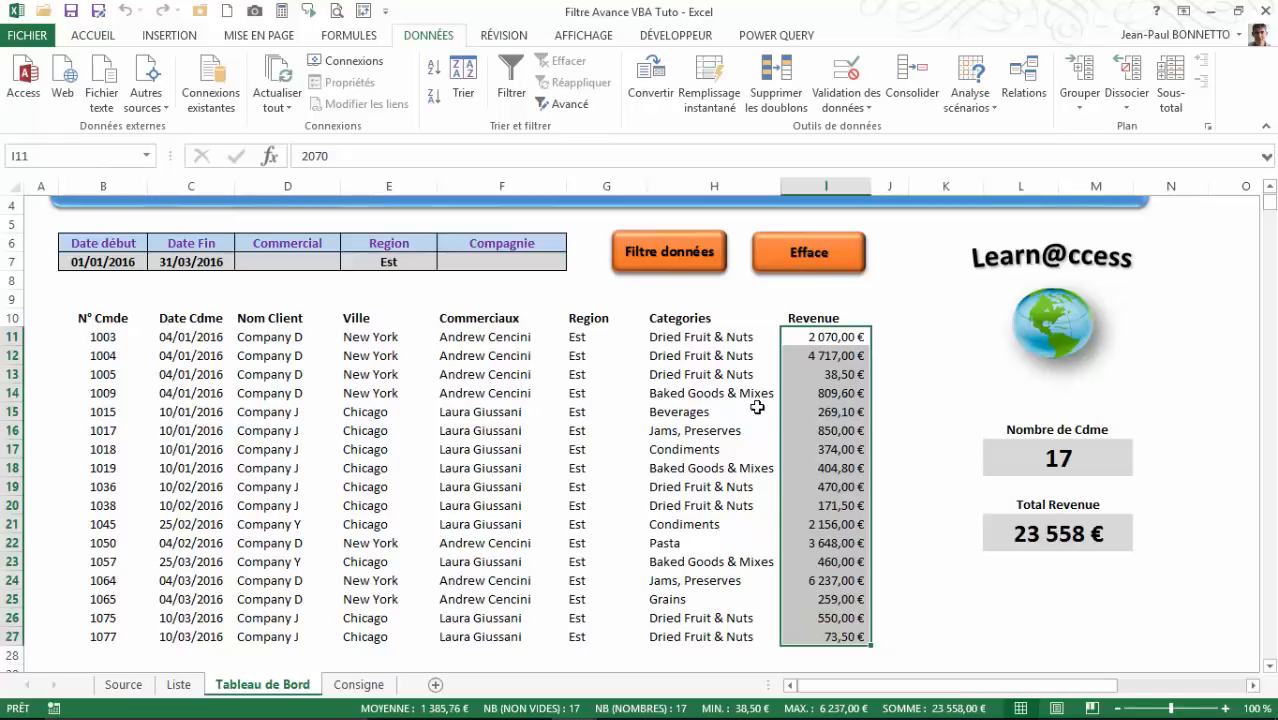
{"action": "left_click", "coordinate": [740, 356]}
Step: Set the Region criterion to Ouest and run Filtre données again
{"action": "left_click", "coordinate": [383, 258]}
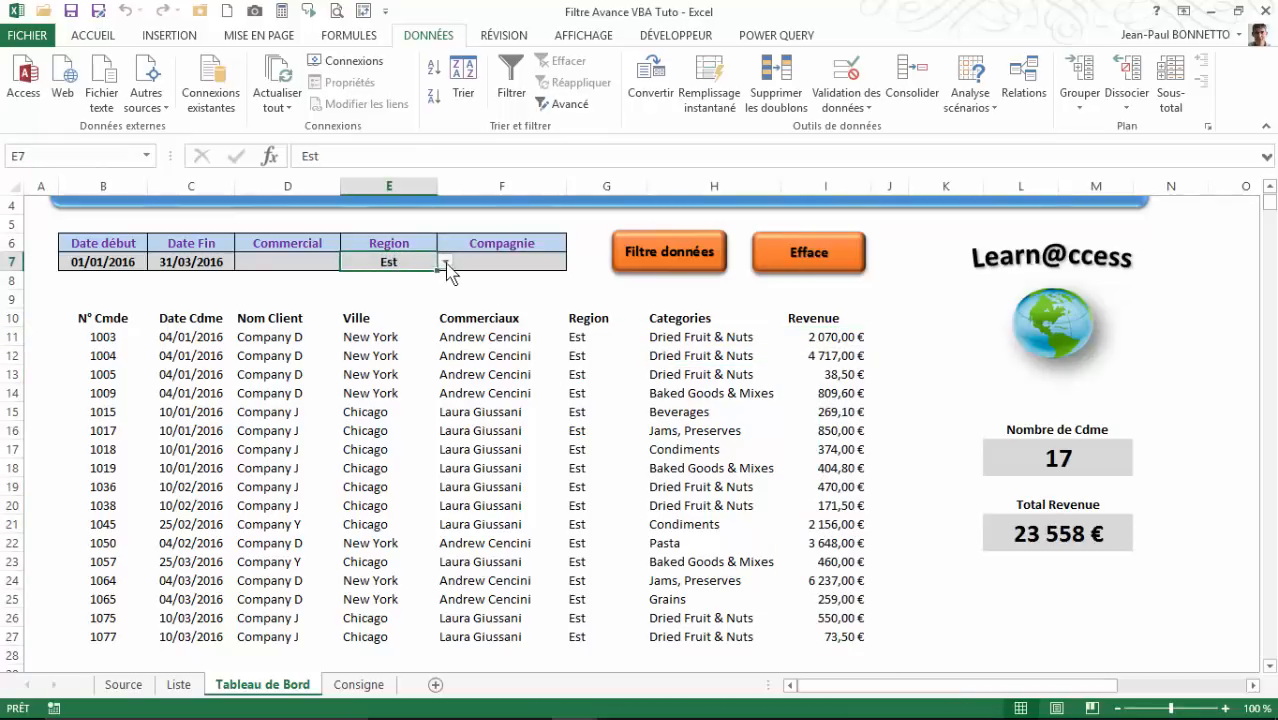
{"action": "left_click", "coordinate": [447, 262]}
{"action": "left_click", "coordinate": [358, 286]}
{"action": "left_click", "coordinate": [676, 258]}
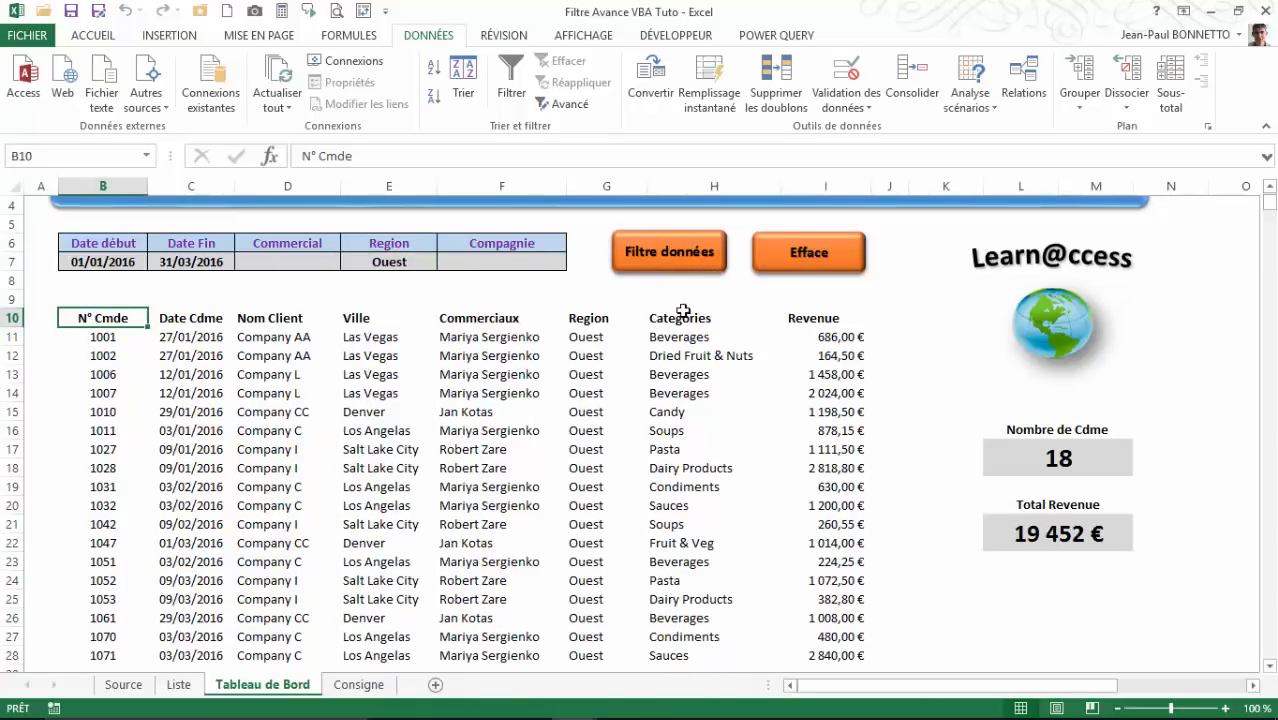
{"action": "scroll", "coordinate": [680, 312], "scroll_direction": "down", "scroll_amount": 1}
{"action": "scroll", "coordinate": [577, 295], "scroll_direction": "up", "scroll_amount": 1}
Step: Change the Region criterion to Sud and rerun Filtre données
{"action": "left_click", "coordinate": [396, 268]}
{"action": "left_click", "coordinate": [446, 262]}
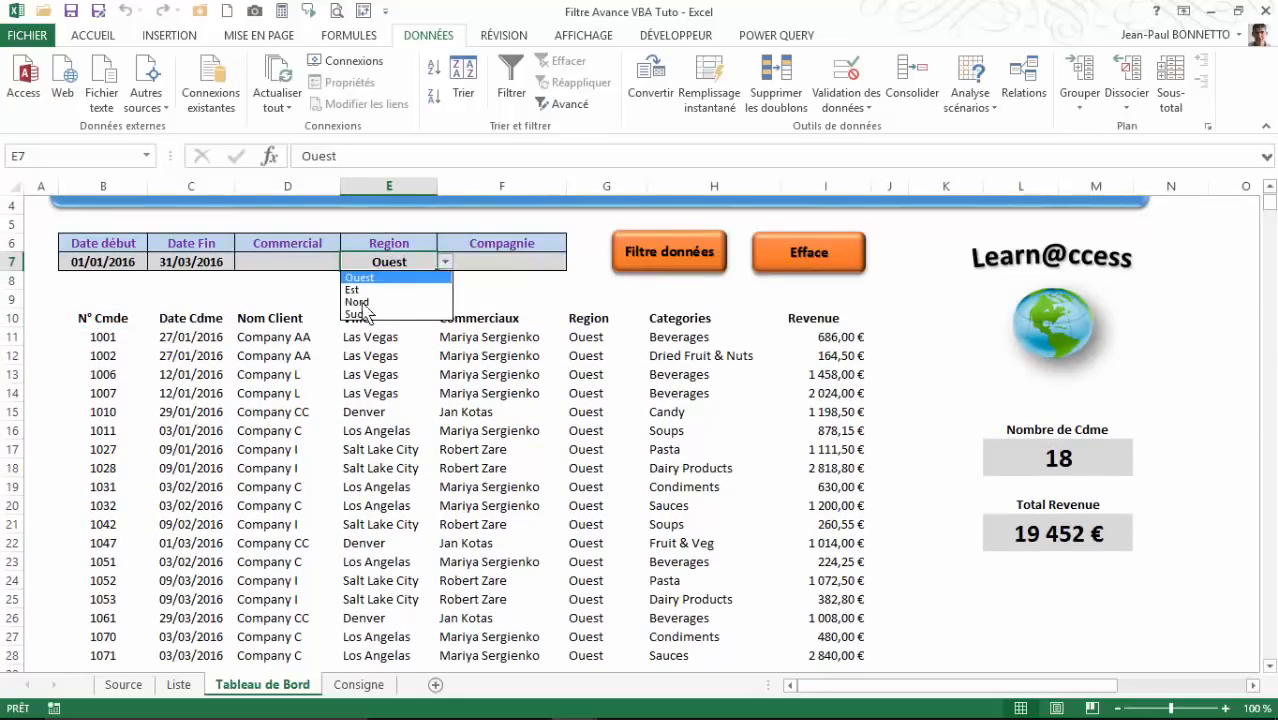
{"action": "left_click", "coordinate": [370, 318]}
{"action": "left_click", "coordinate": [712, 255]}
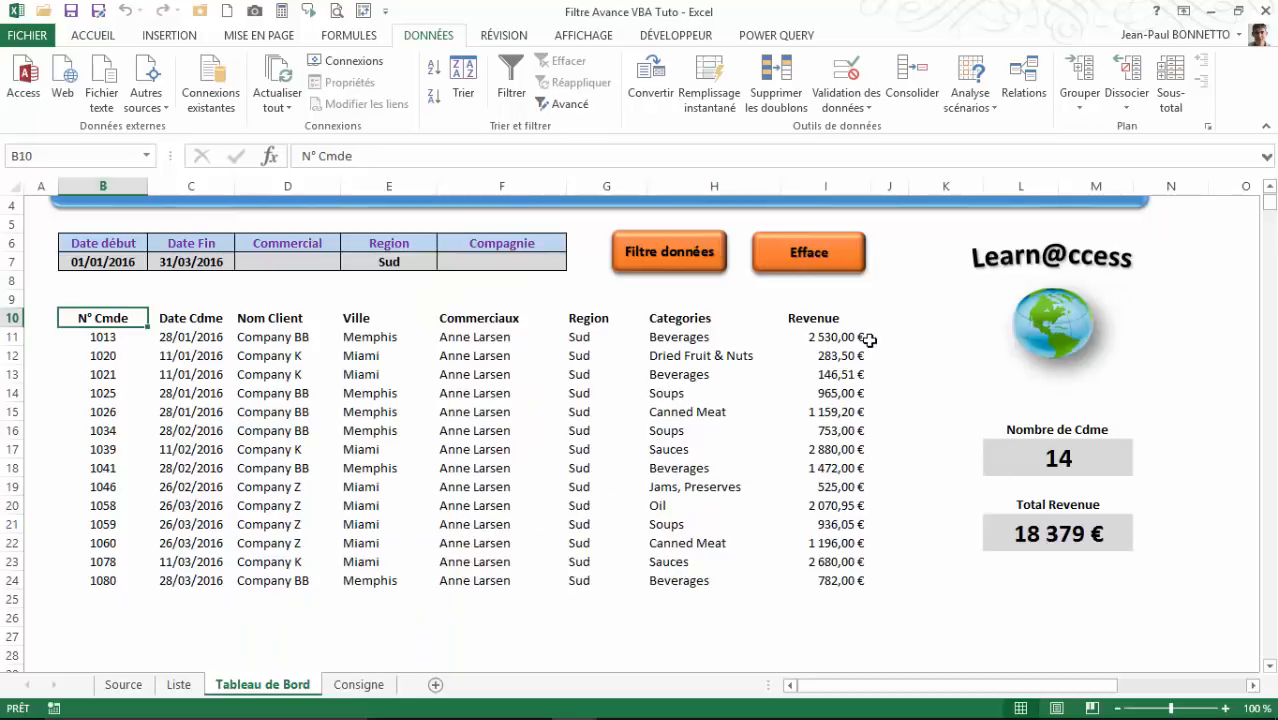
Step: Set Date Fin in C7 to 30/06/2016, run Filtre données and check the last extracted orders
{"action": "left_click", "coordinate": [206, 264]}
{"action": "left_click", "coordinate": [325, 156]}
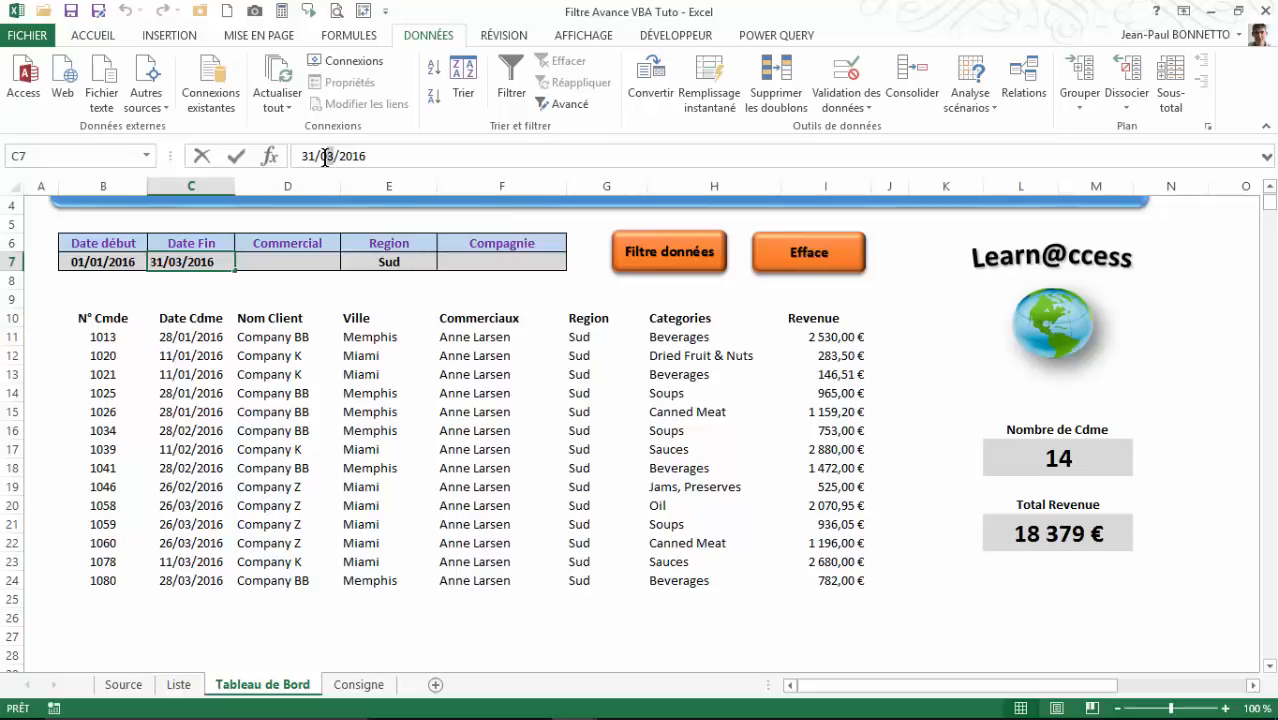
{"action": "key", "text": "Delete"}
{"action": "type", "text": "6"}
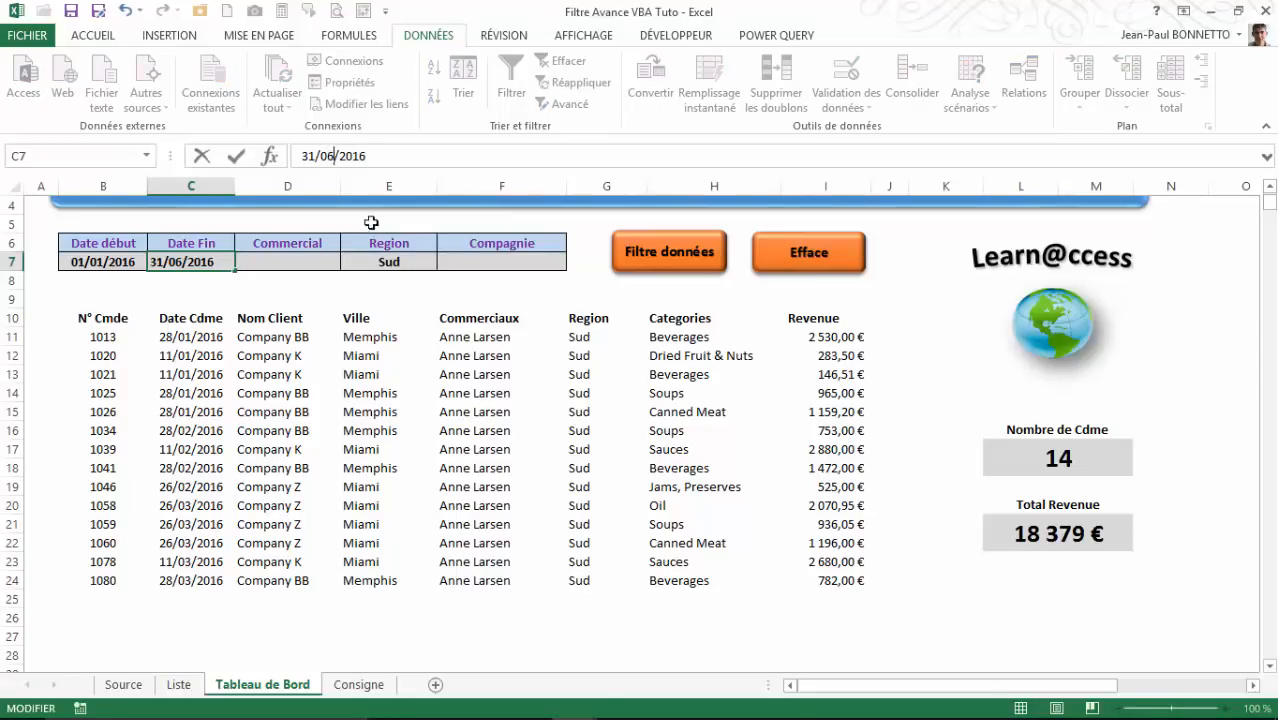
{"action": "key", "text": "BackSpace"}
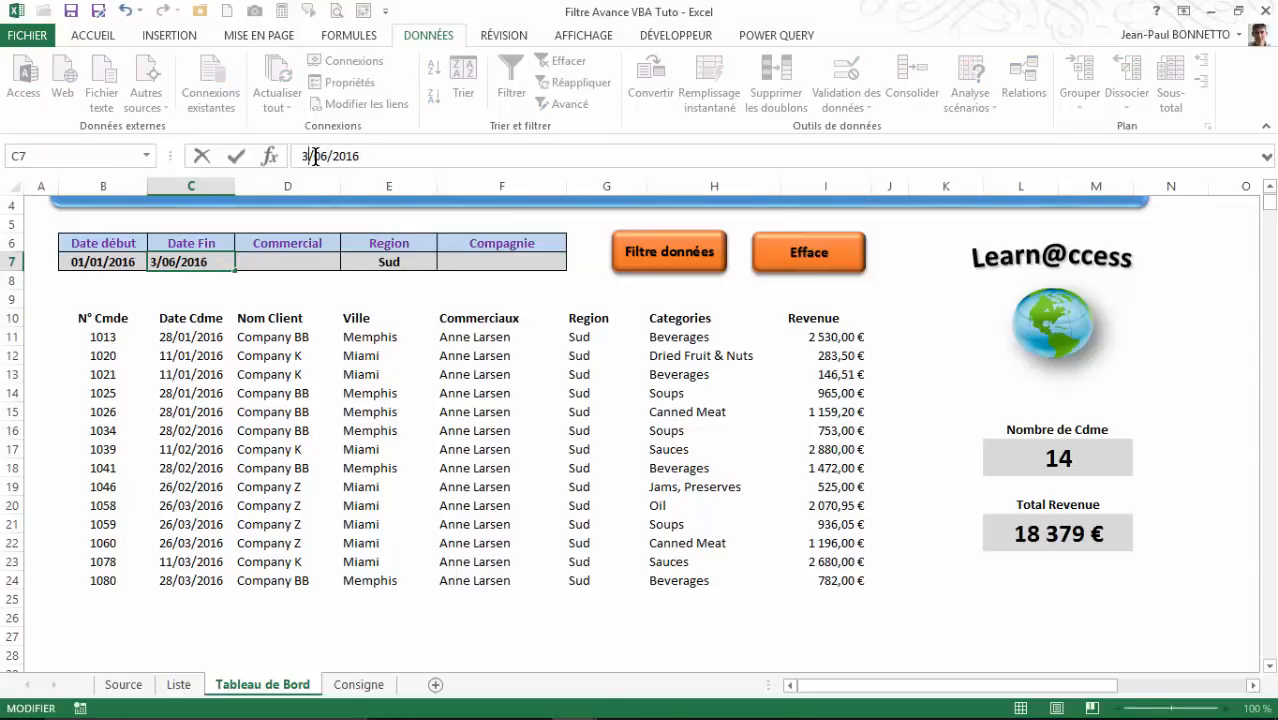
{"action": "type", "text": "0"}
{"action": "left_click", "coordinate": [668, 260]}
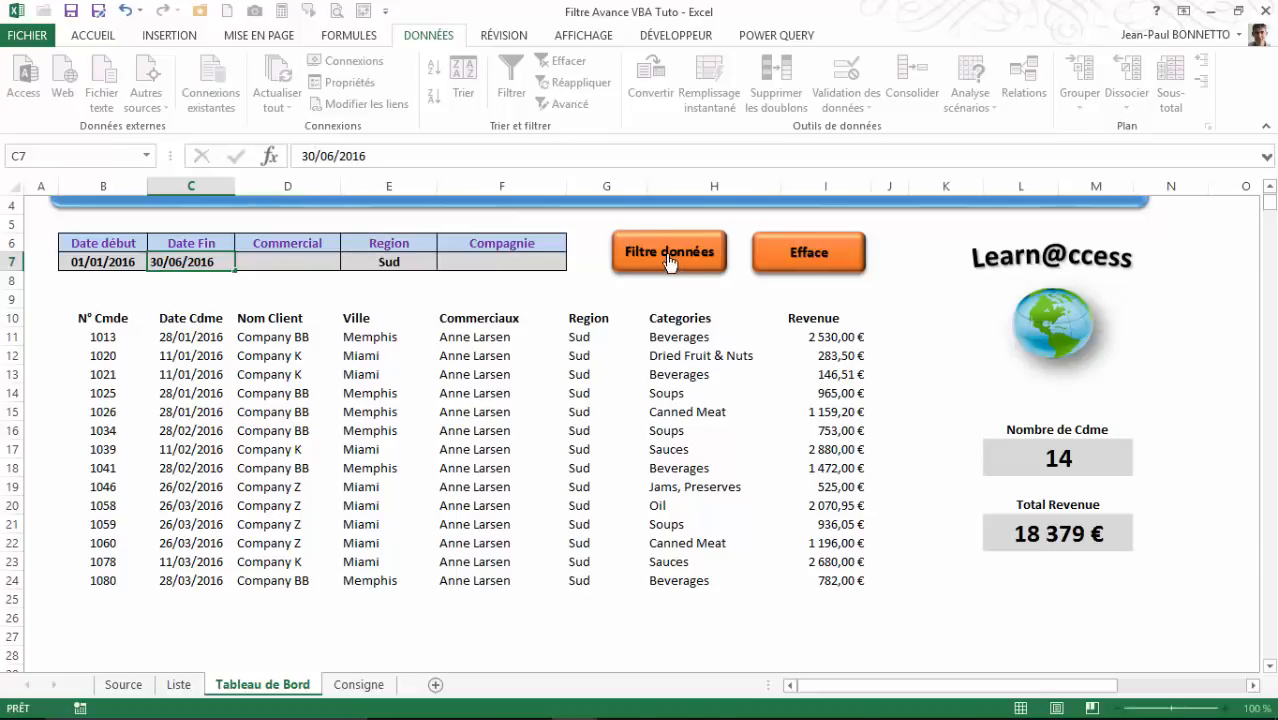
{"action": "scroll", "coordinate": [257, 371], "scroll_direction": "down", "scroll_amount": 20}
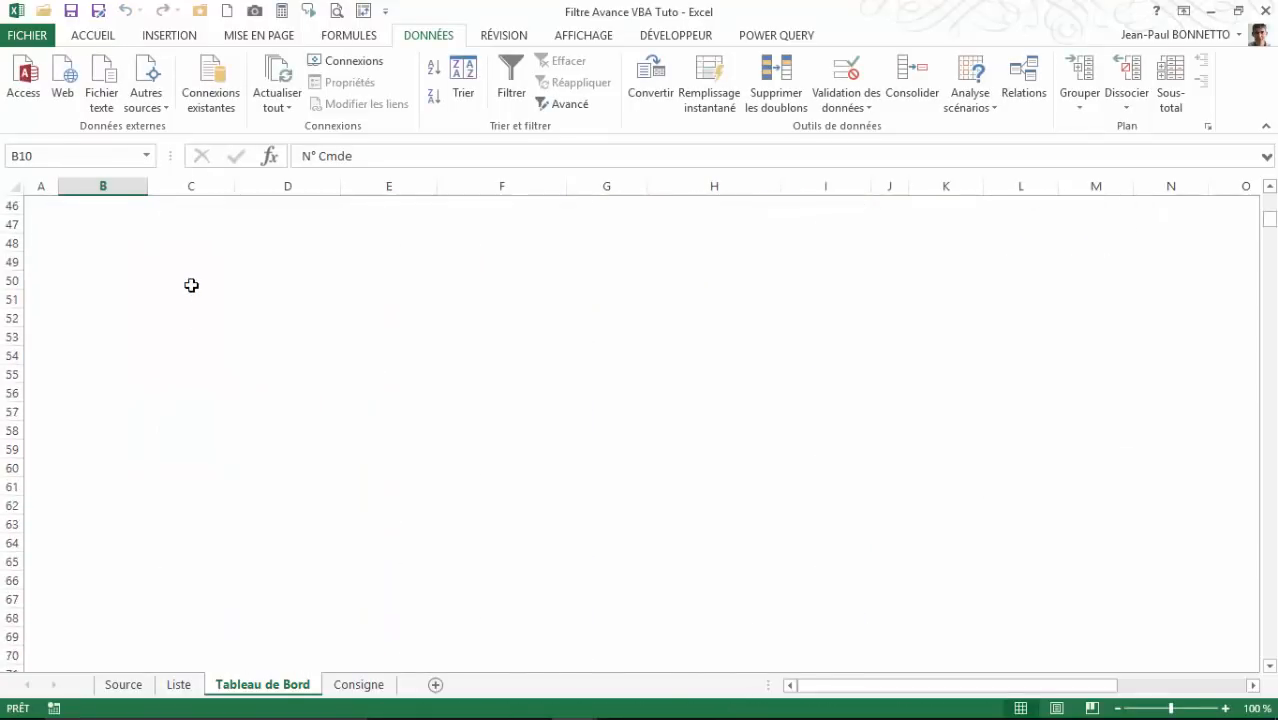
{"action": "scroll", "coordinate": [191, 287], "scroll_direction": "up", "scroll_amount": 14}
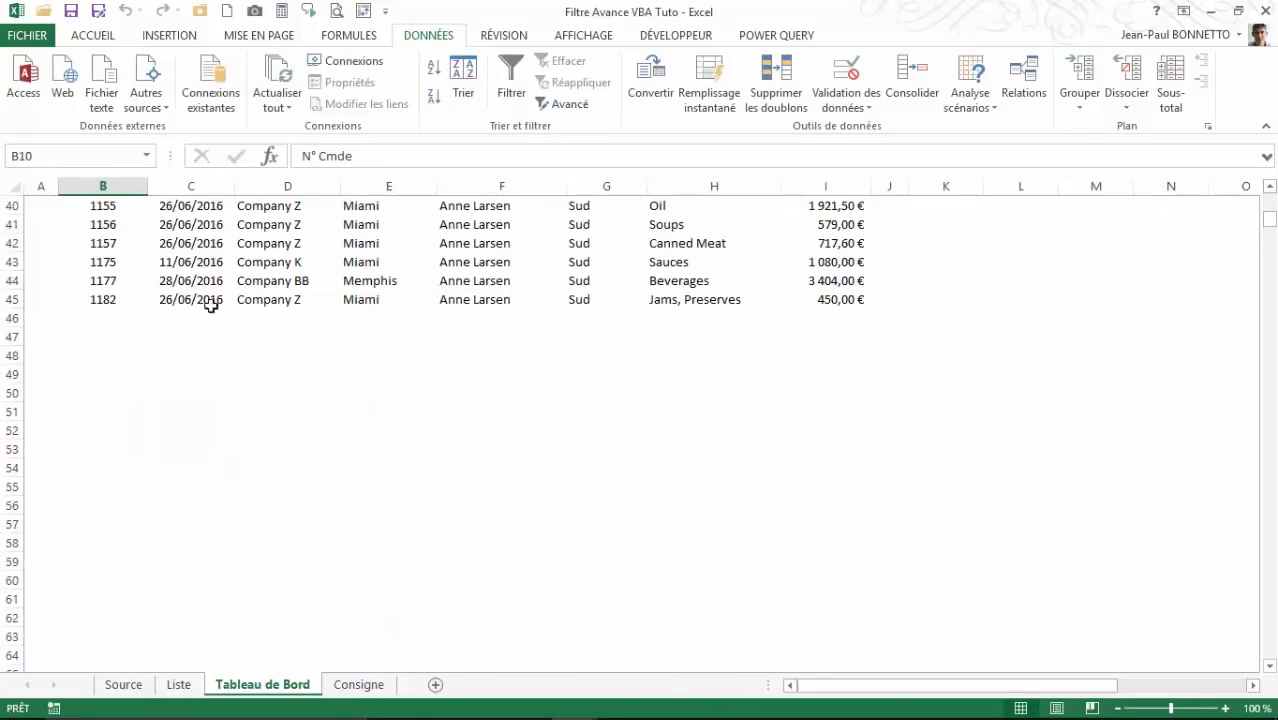
Step: Set the Compagnie criterion in F7 to Company Z and run Filtre données
{"action": "scroll", "coordinate": [172, 398], "scroll_direction": "up", "scroll_amount": 2}
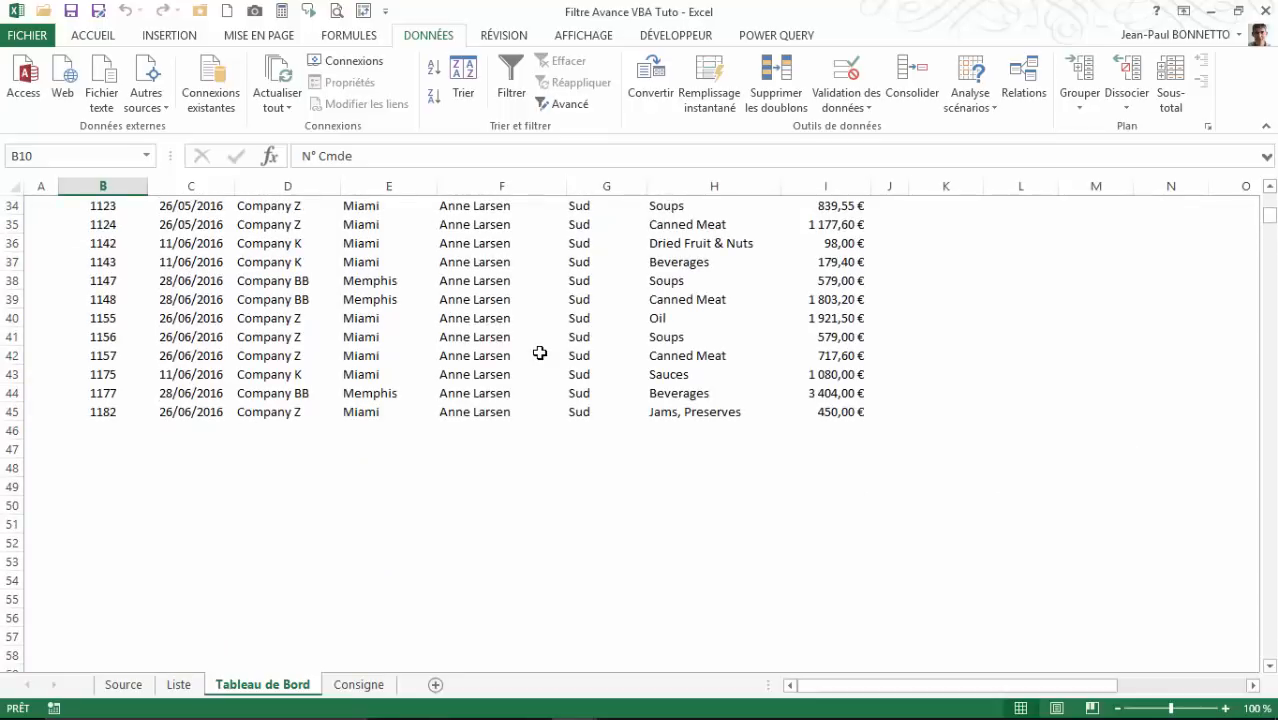
{"action": "scroll", "coordinate": [539, 352], "scroll_direction": "up", "scroll_amount": 9}
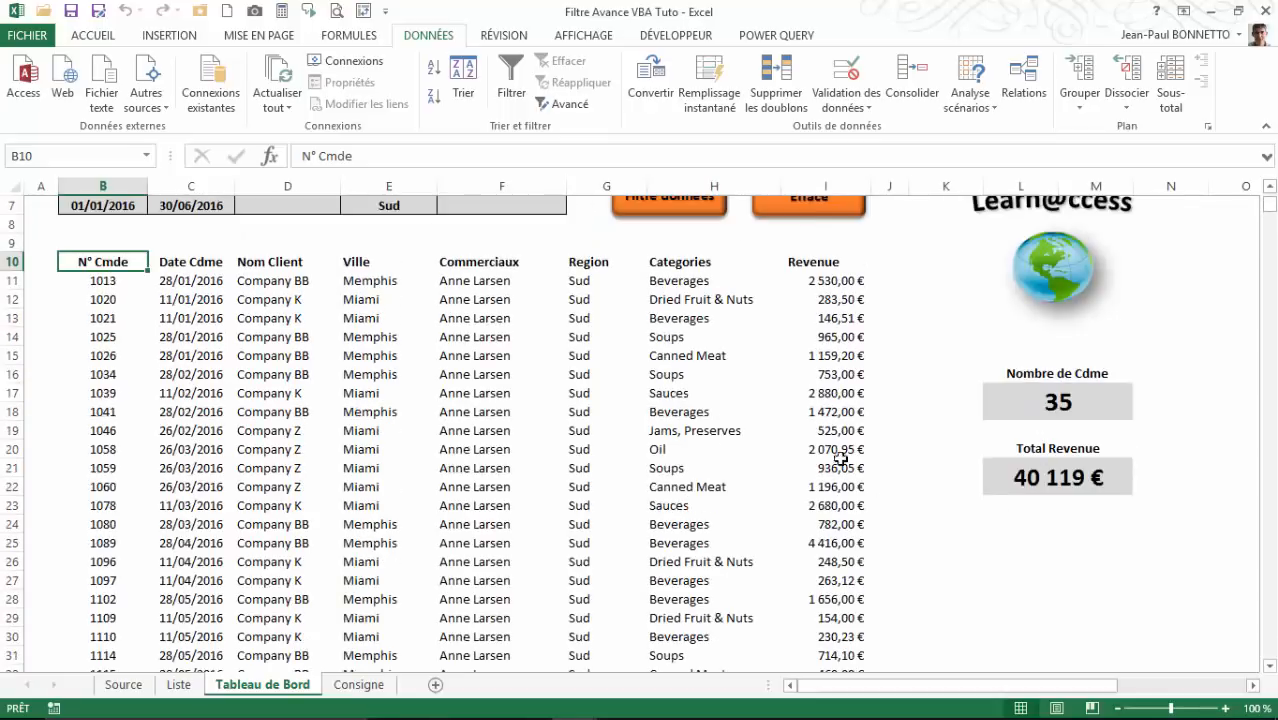
{"action": "scroll", "coordinate": [619, 480], "scroll_direction": "up", "scroll_amount": 2}
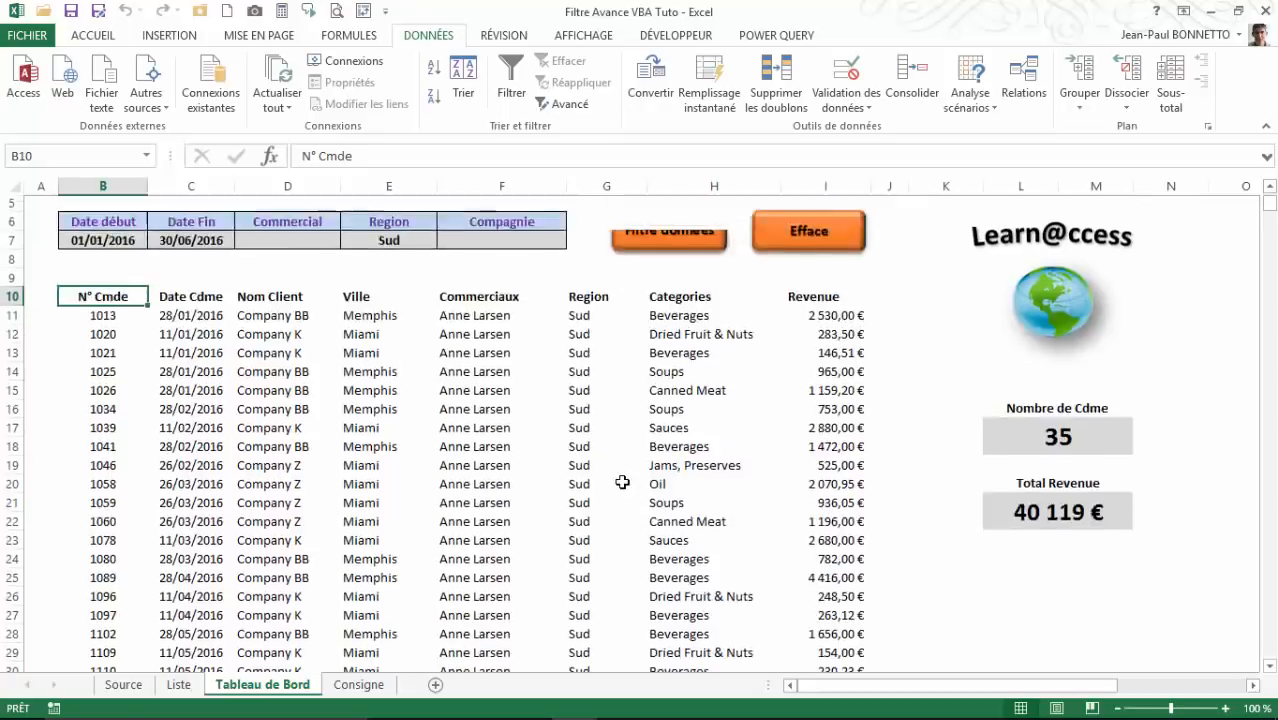
{"action": "left_click", "coordinate": [420, 321]}
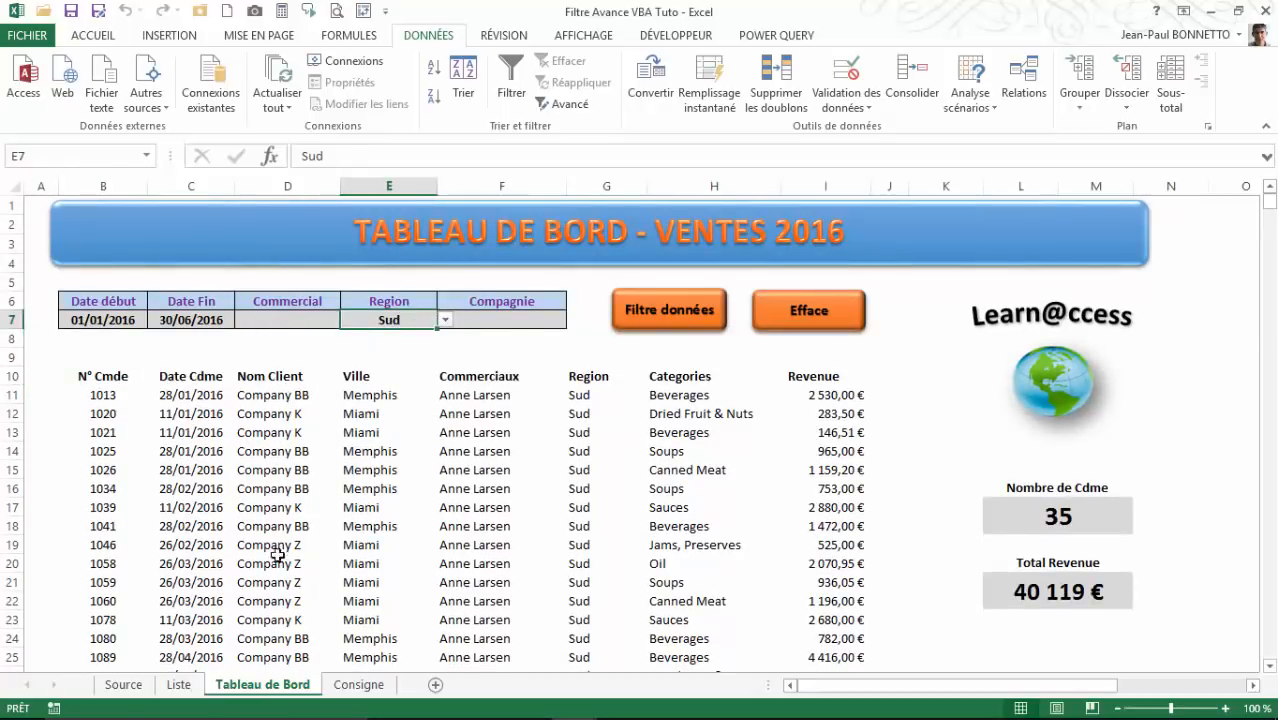
{"action": "left_click", "coordinate": [500, 320]}
{"action": "left_click", "coordinate": [574, 319]}
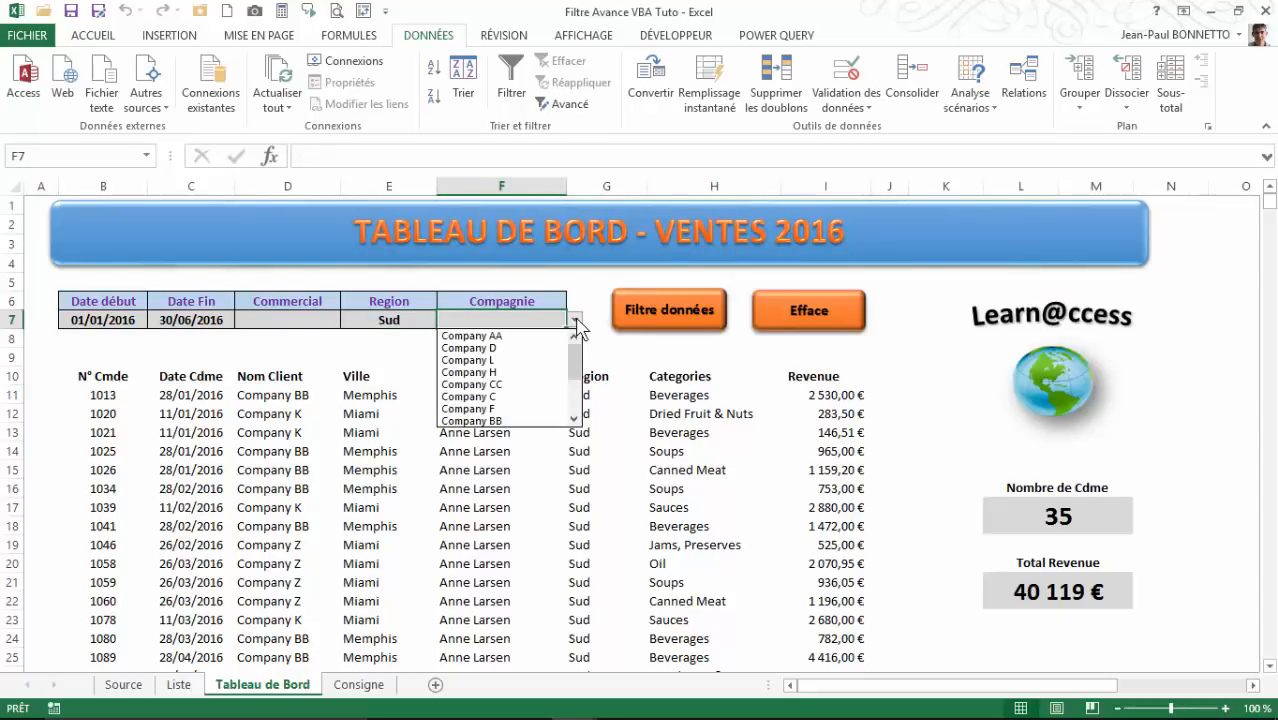
{"action": "left_click_drag", "start_coordinate": [574, 358], "coordinate": [576, 392]}
{"action": "left_click", "coordinate": [480, 421]}
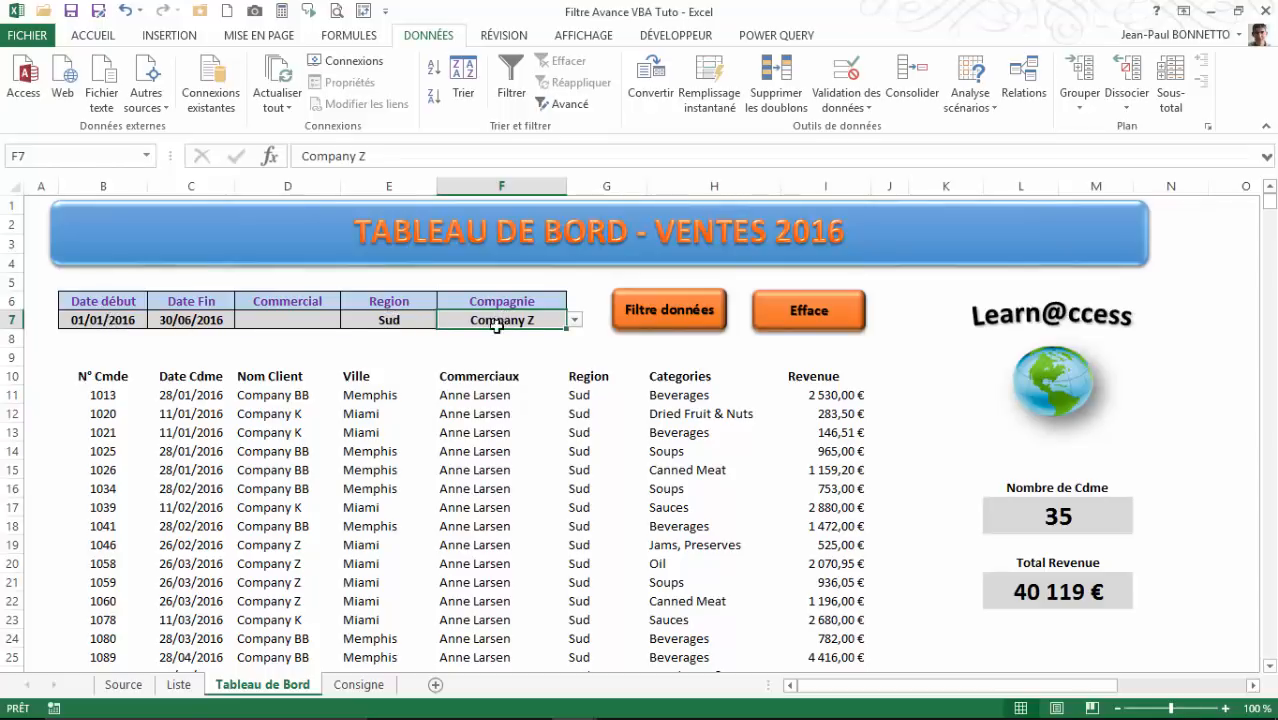
{"action": "left_click", "coordinate": [686, 314]}
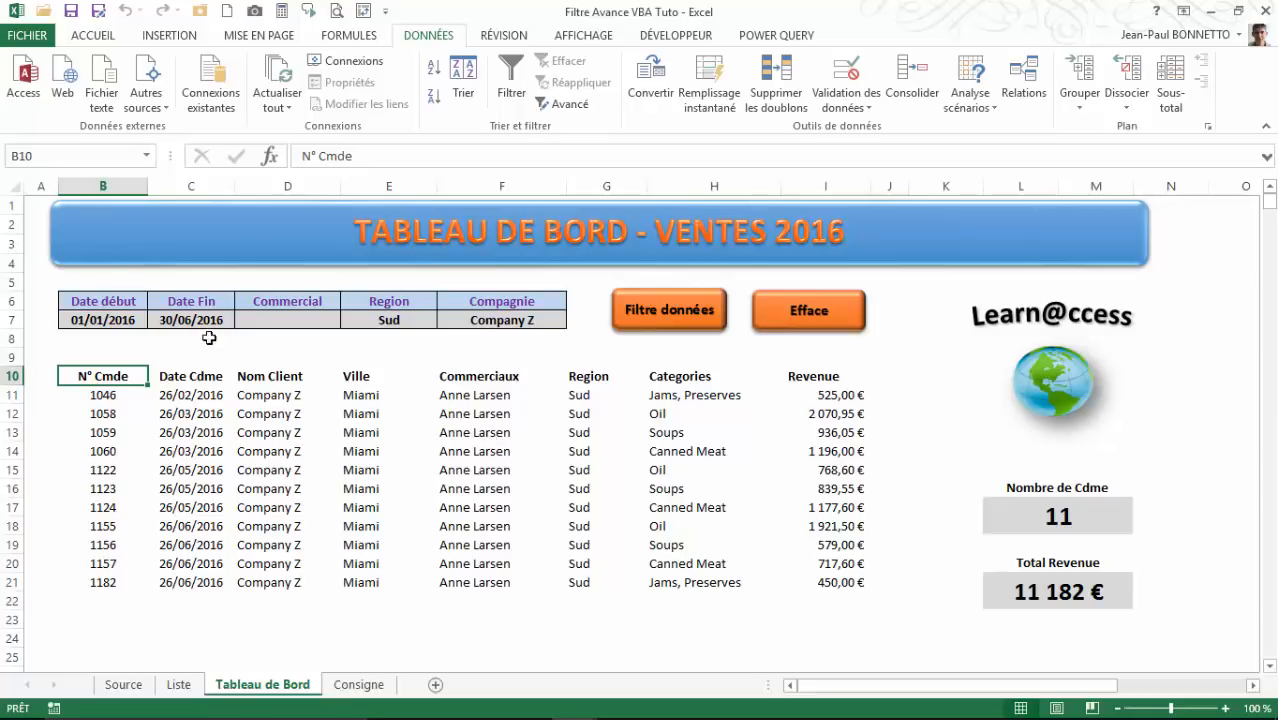
Step: Review the June and July 2016 orders on the Source sheet and return to Tableau de Bord via Liste
{"action": "left_click", "coordinate": [123, 684]}
{"action": "left_click_drag", "start_coordinate": [1146, 226], "coordinate": [1078, 388]}
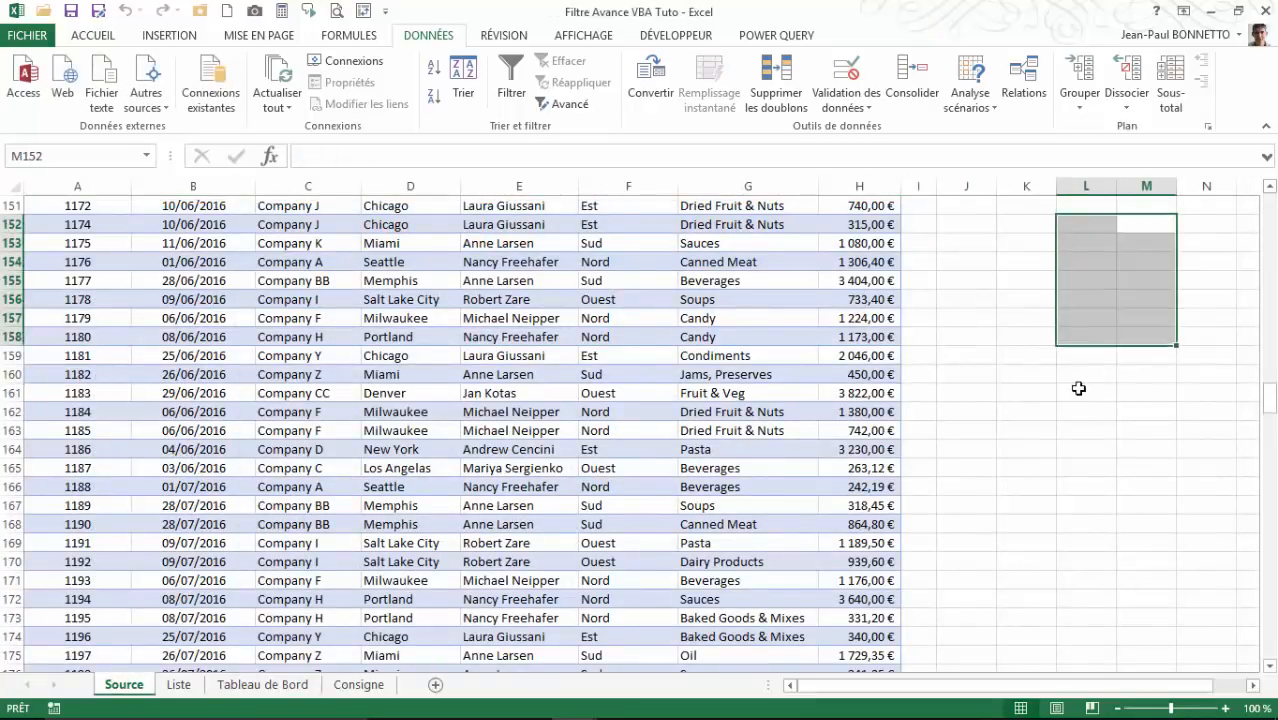
{"action": "left_click", "coordinate": [1078, 388]}
{"action": "scroll", "coordinate": [1075, 380], "scroll_direction": "up", "scroll_amount": 3}
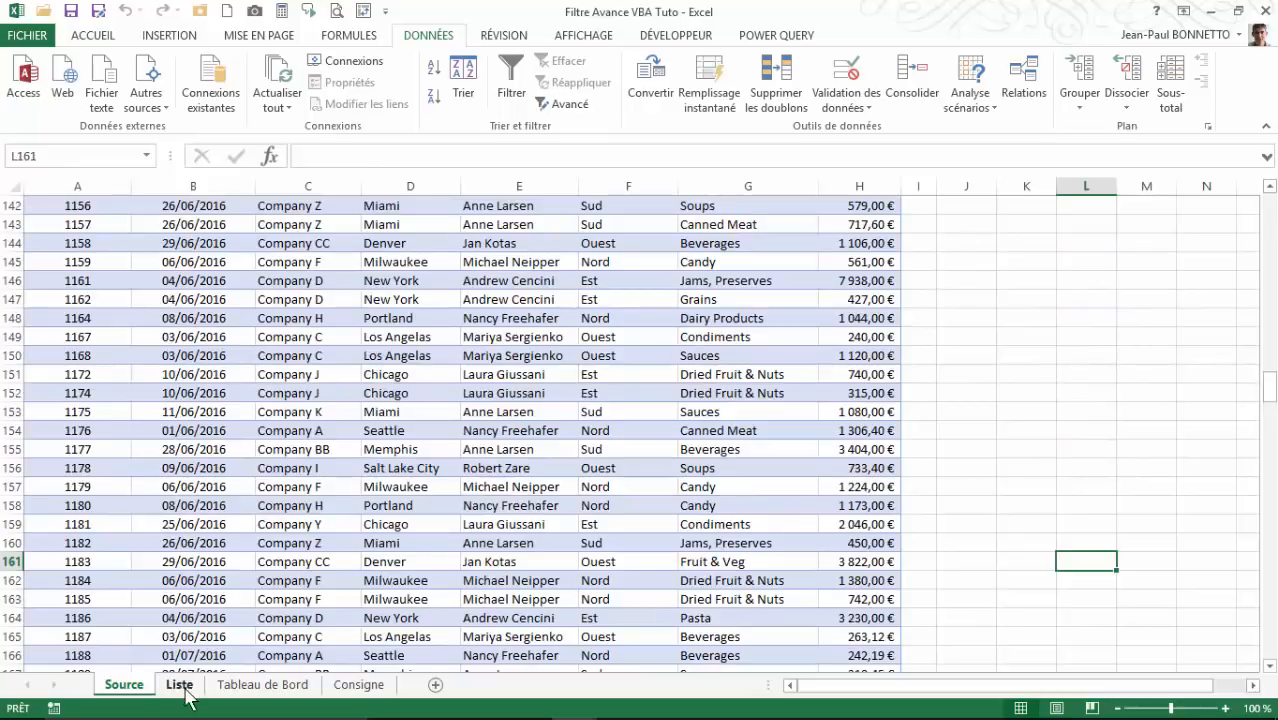
{"action": "left_click", "coordinate": [180, 685]}
{"action": "left_click", "coordinate": [255, 685]}
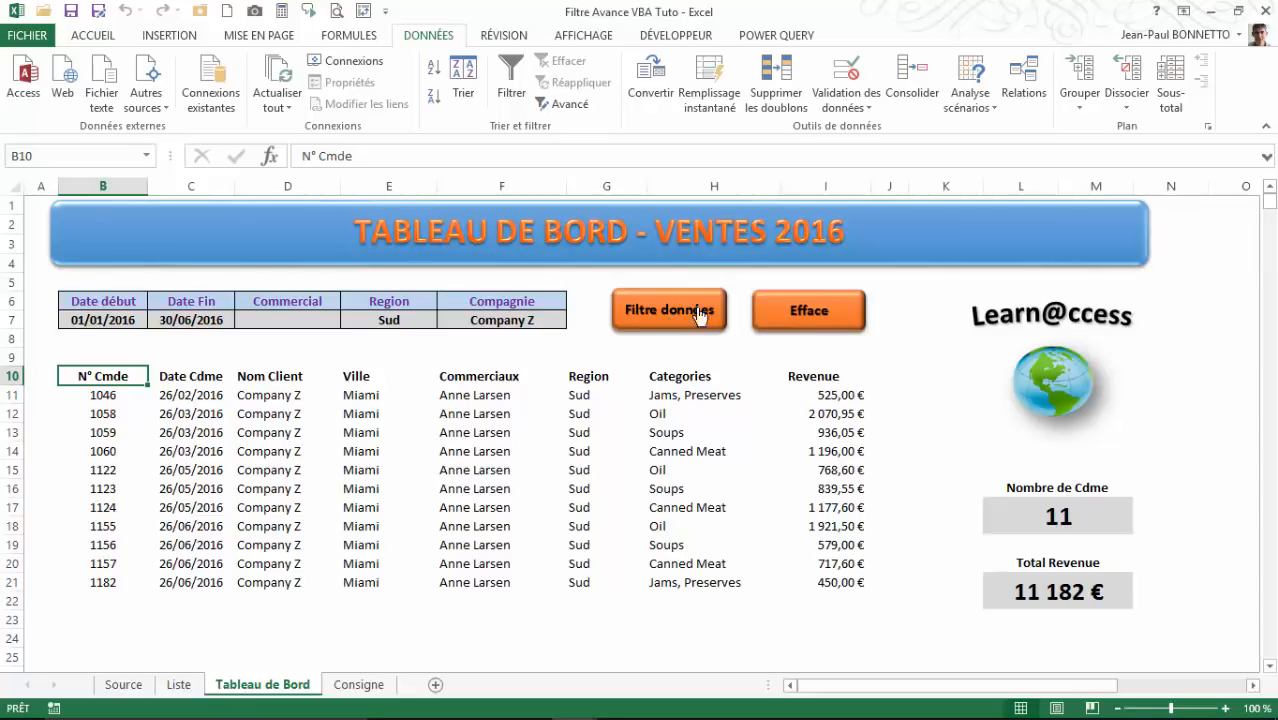
Step: Clear the extracted orders from the dashboard with Efface
{"action": "left_click", "coordinate": [821, 317]}
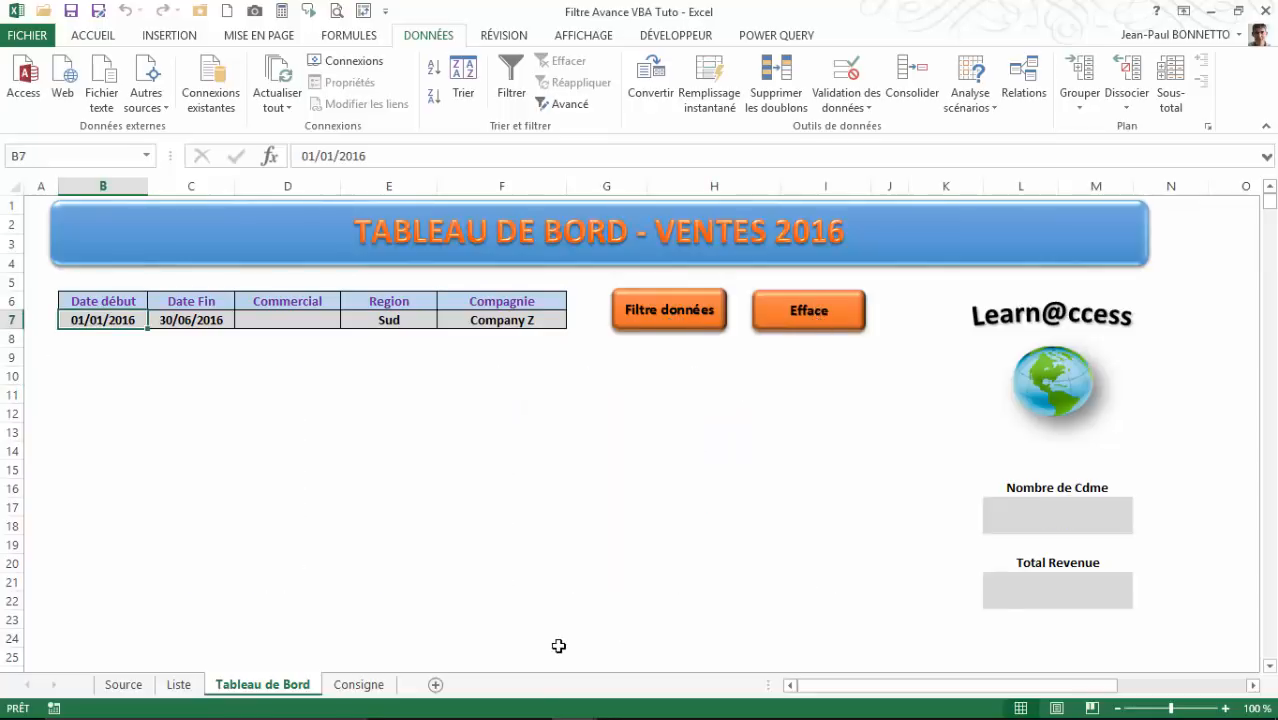
{"action": "left_click", "coordinate": [353, 429]}
{"action": "left_click", "coordinate": [277, 377]}
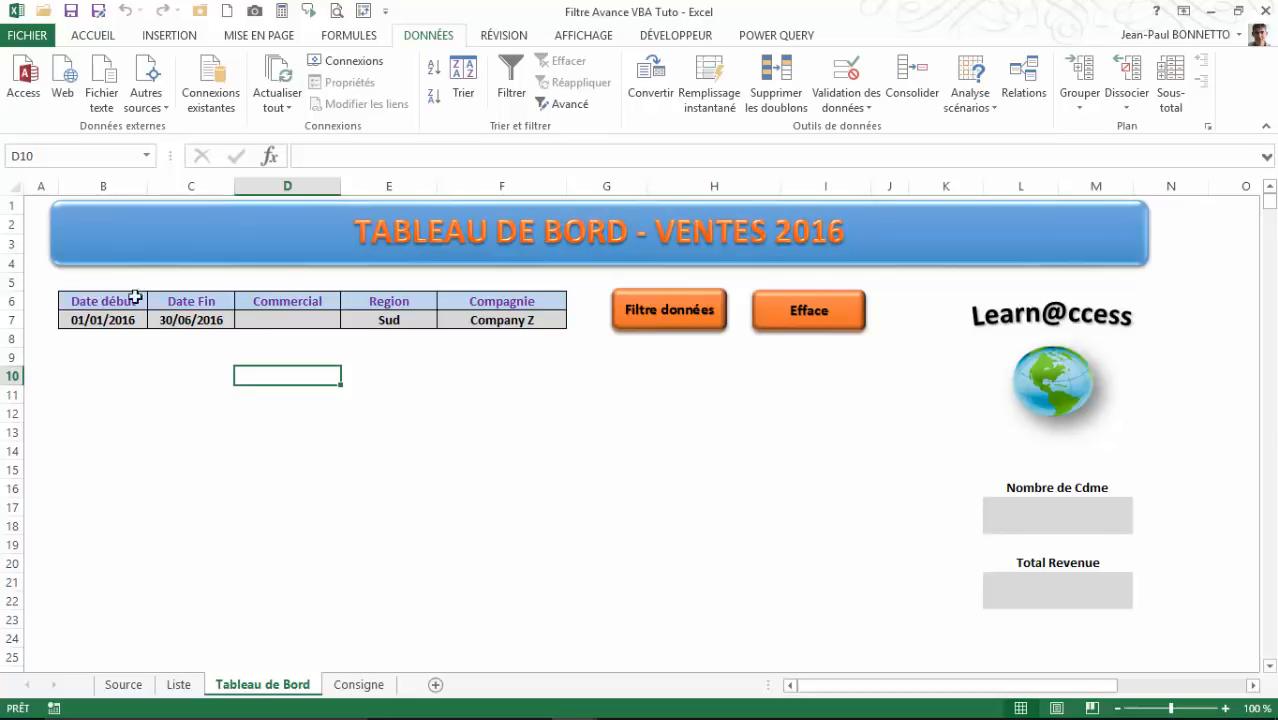
Step: Examine the criteria entry range B6:F7 and locate the Advanced Filter command
{"action": "left_click_drag", "start_coordinate": [148, 308], "coordinate": [508, 320]}
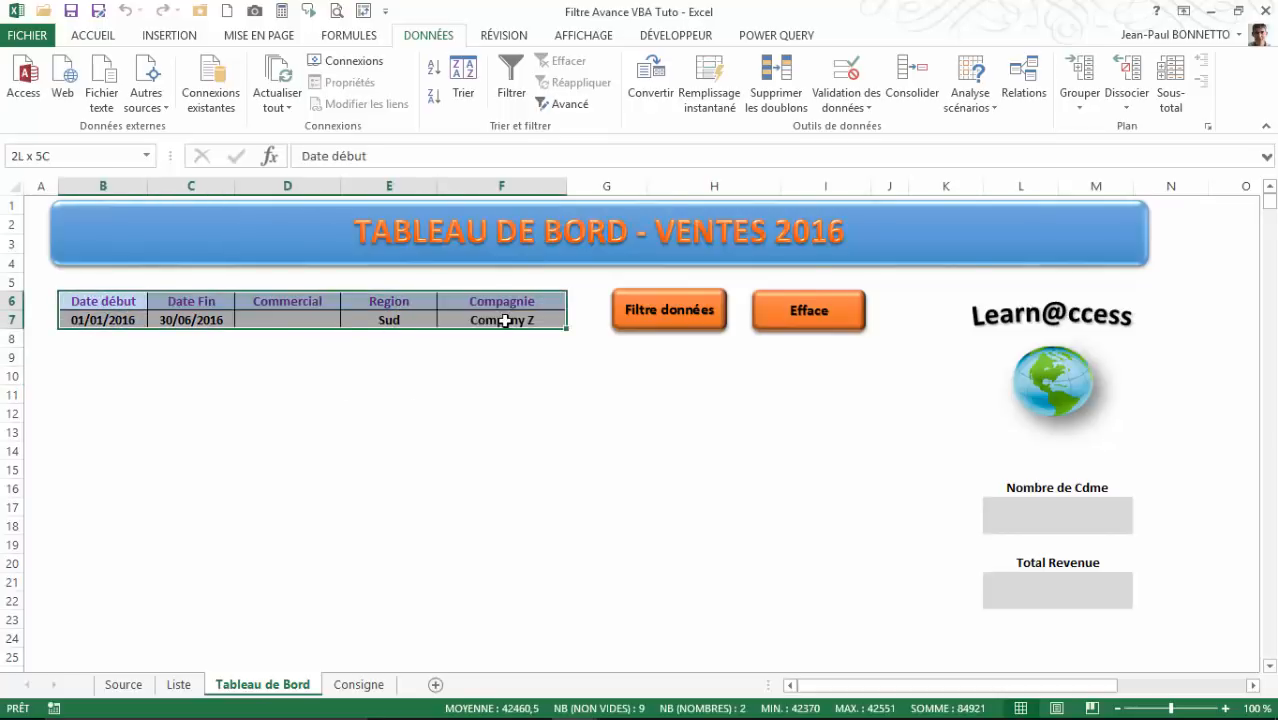
{"action": "left_click", "coordinate": [396, 319]}
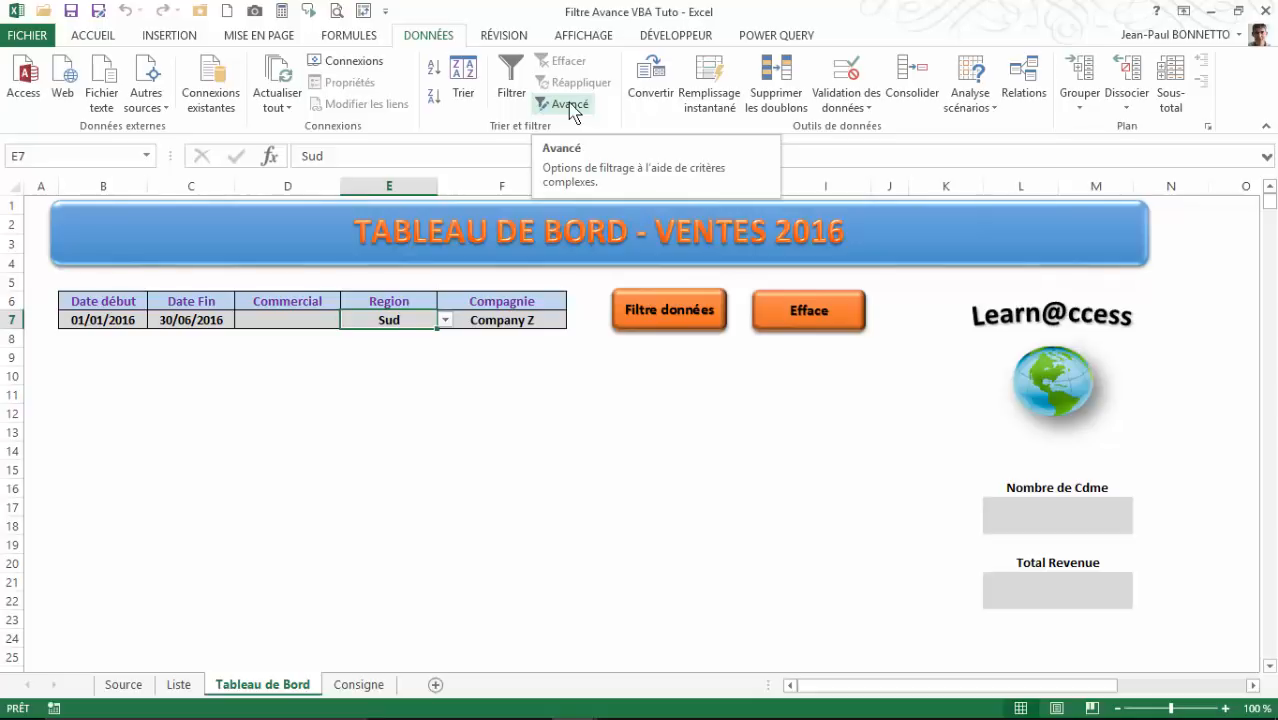
{"action": "left_click", "coordinate": [378, 370]}
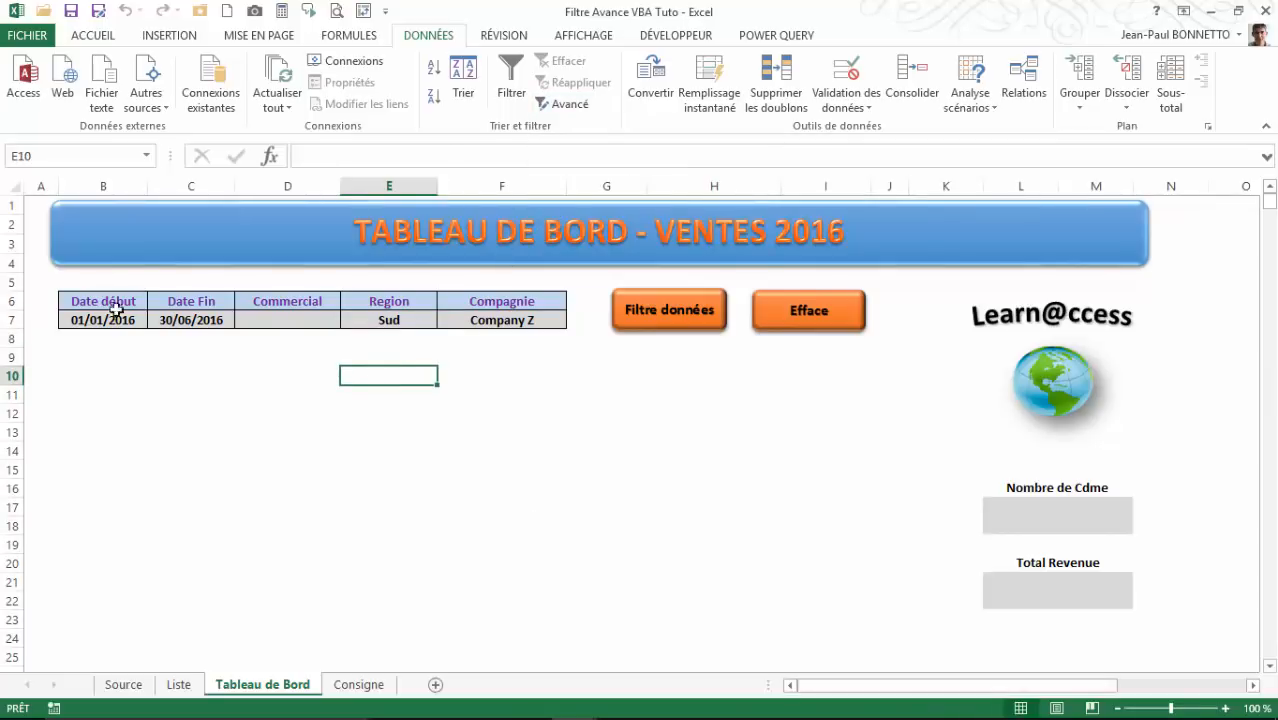
{"action": "left_click_drag", "start_coordinate": [114, 303], "coordinate": [310, 322]}
{"action": "left_click_drag", "start_coordinate": [428, 325], "coordinate": [500, 320]}
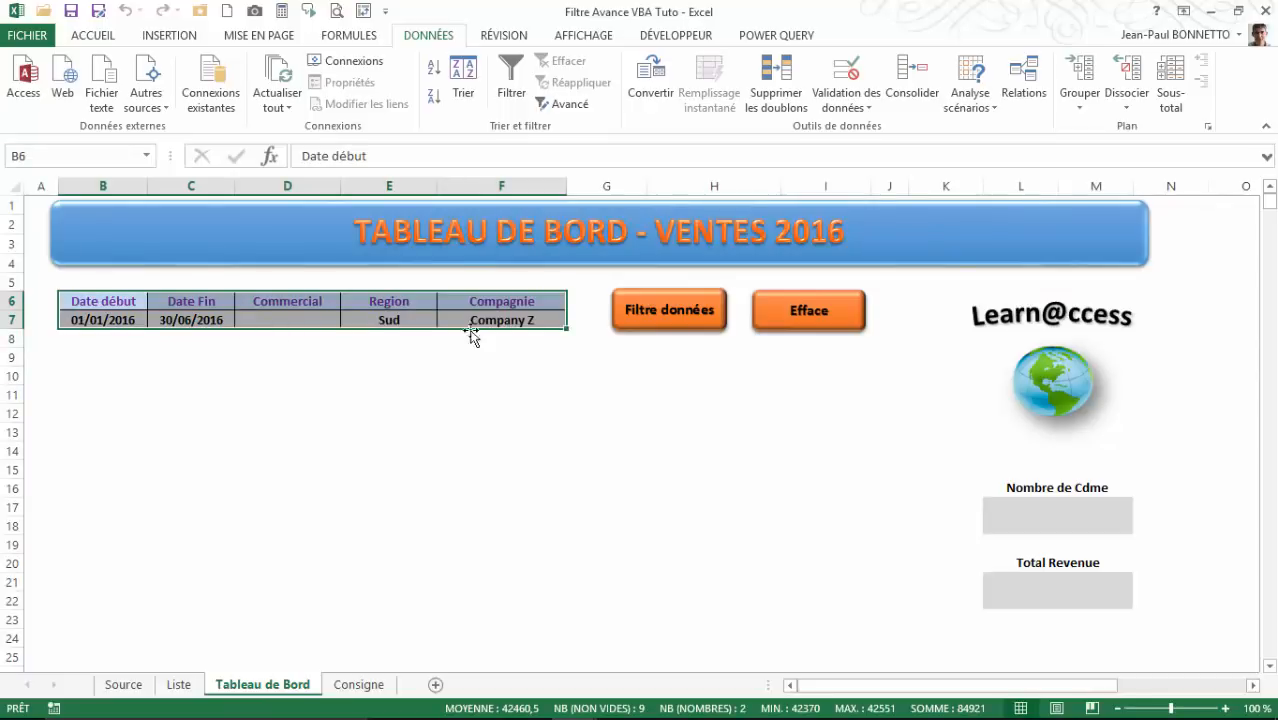
{"action": "left_click", "coordinate": [578, 375]}
{"action": "left_click", "coordinate": [128, 317]}
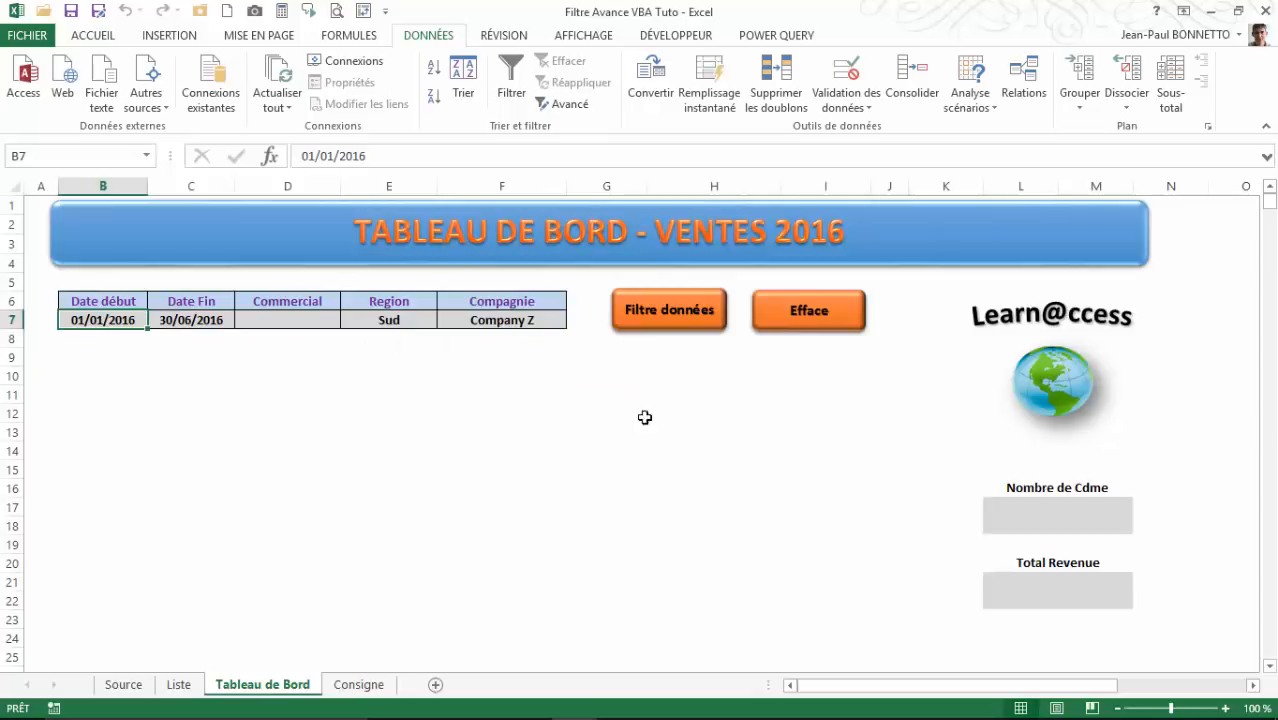
Step: Open the Advanced Filter dialog to view its list, criteria and copy ranges, and cancel it
{"action": "left_click_drag", "start_coordinate": [845, 686], "coordinate": [935, 700]}
{"action": "left_click", "coordinate": [572, 106]}
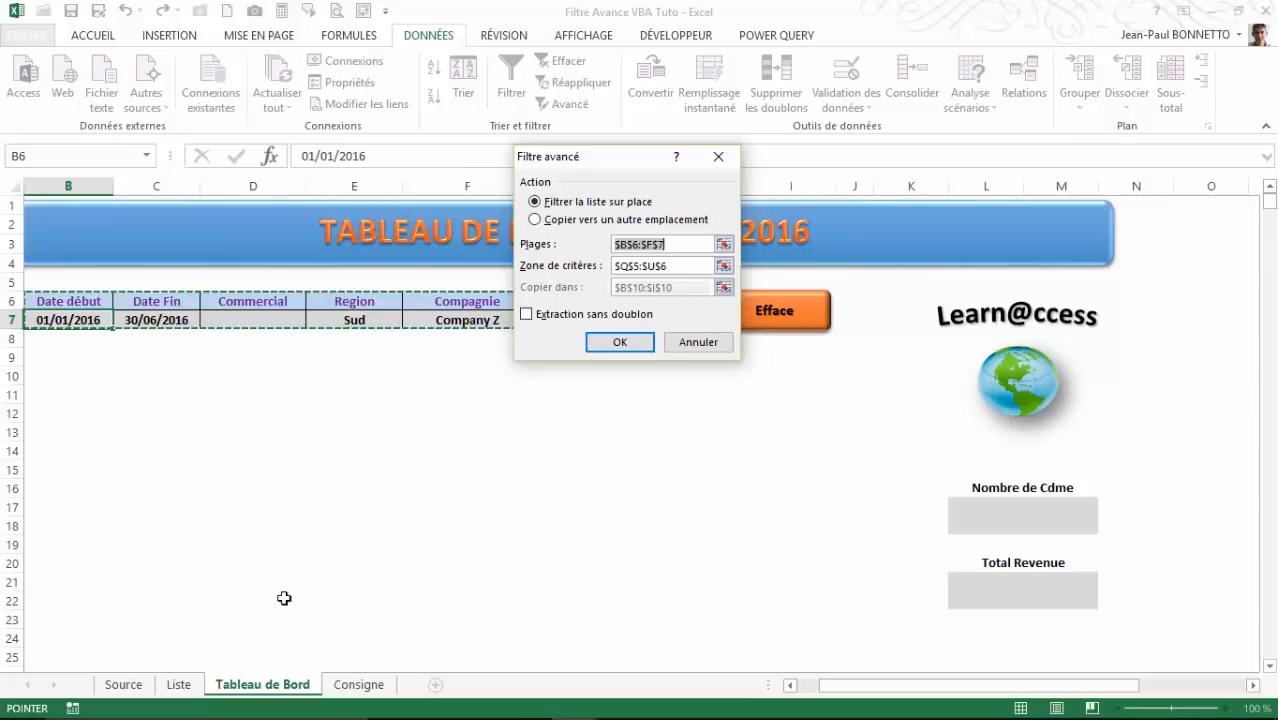
{"action": "left_click", "coordinate": [692, 344]}
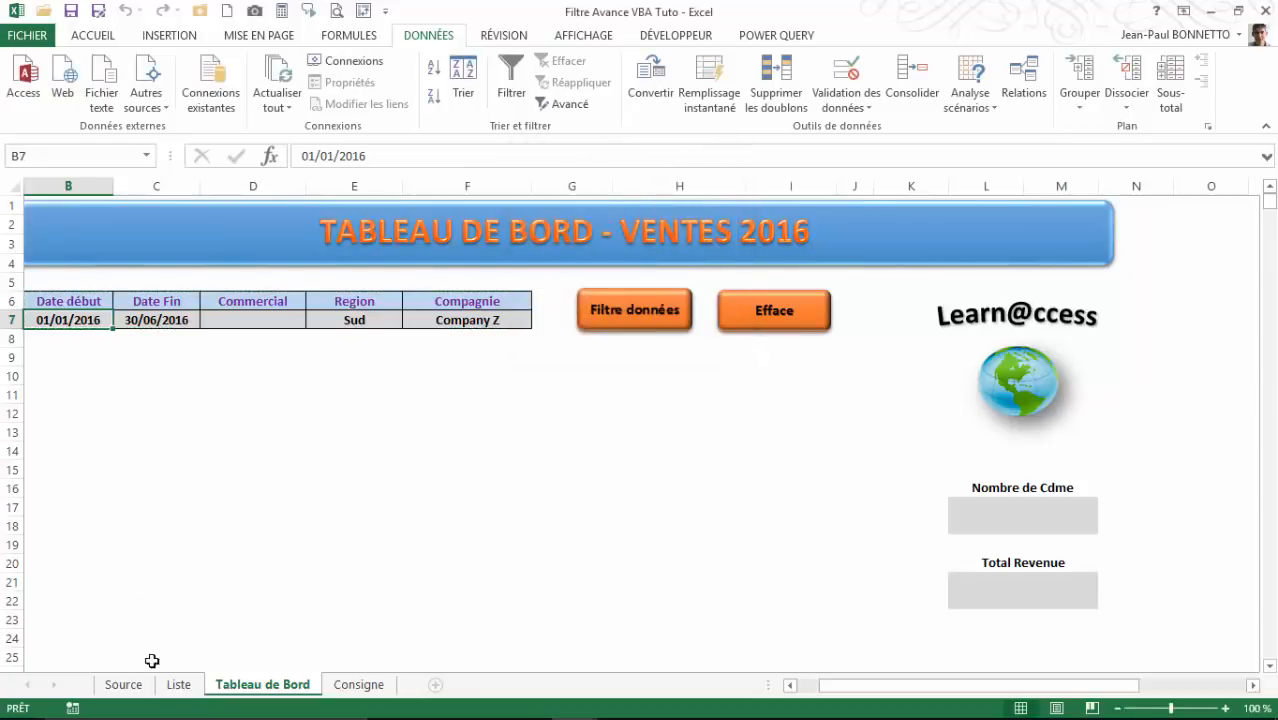
{"action": "left_click", "coordinate": [158, 472]}
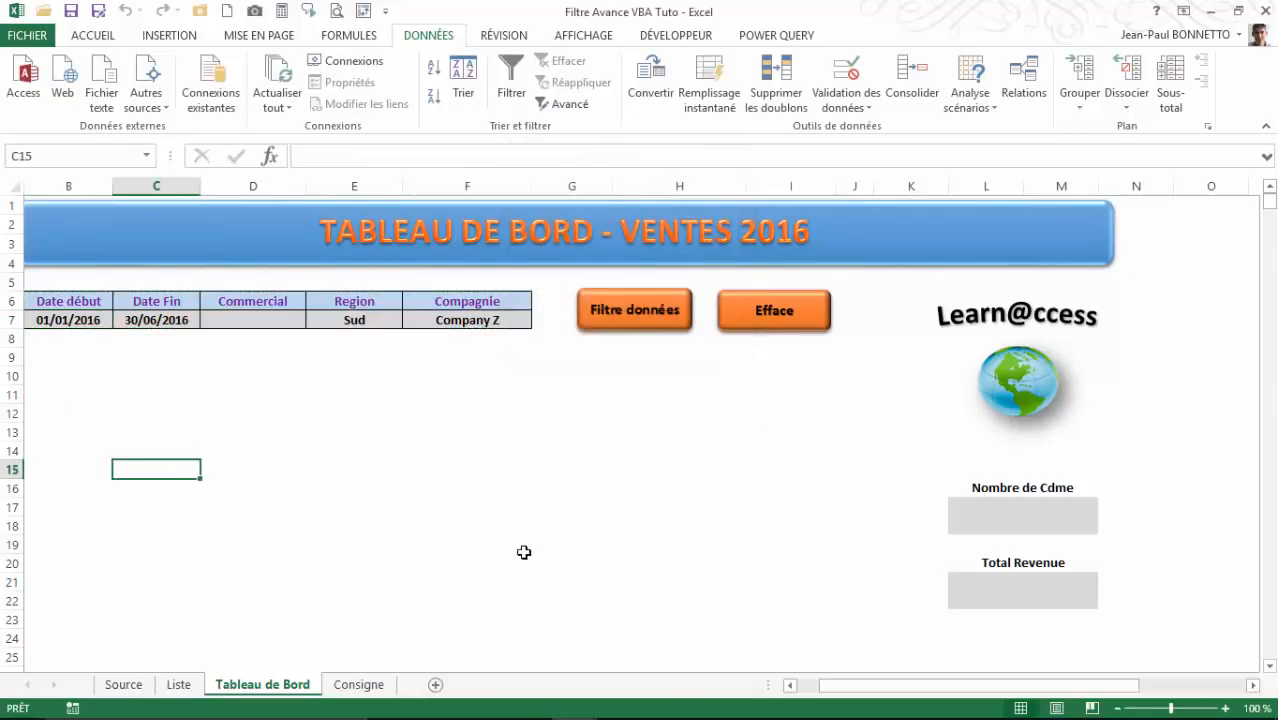
{"action": "left_click_drag", "start_coordinate": [402, 483], "coordinate": [533, 462]}
{"action": "left_click", "coordinate": [578, 397]}
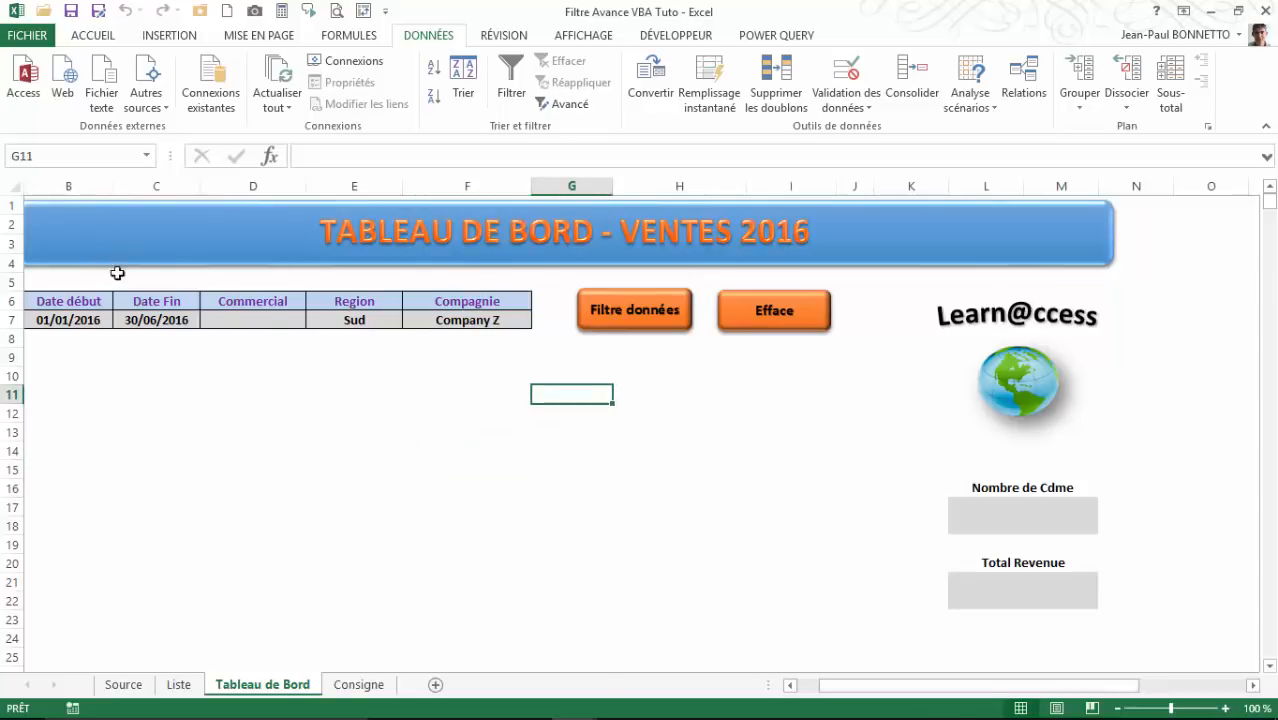
Step: Examine the ZONE DE CRITERE block headed in Q3 on the Tableau de Bord sheet
{"action": "left_click_drag", "start_coordinate": [876, 690], "coordinate": [995, 705]}
{"action": "left_click", "coordinate": [946, 368]}
{"action": "left_click", "coordinate": [850, 241]}
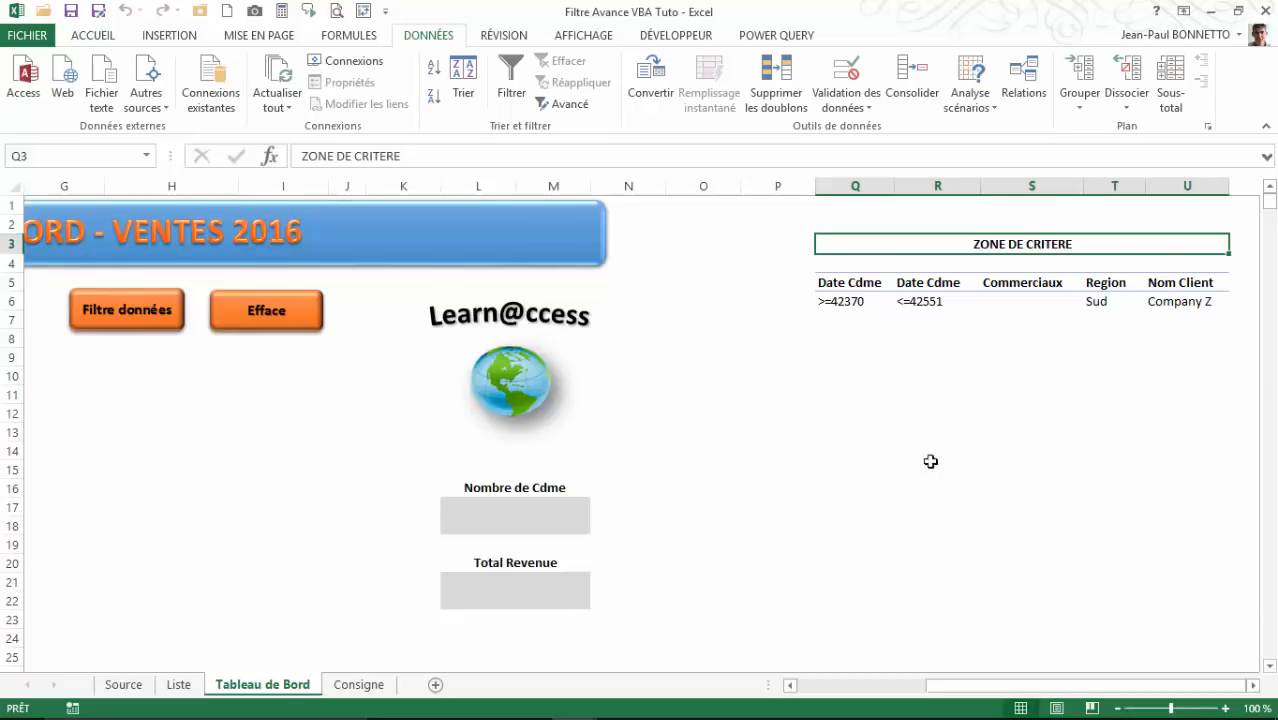
Step: Go through the dashboard criteria cells B7 to F7 one by one and compare them with the criteria zone
{"action": "left_click_drag", "start_coordinate": [963, 686], "coordinate": [808, 686]}
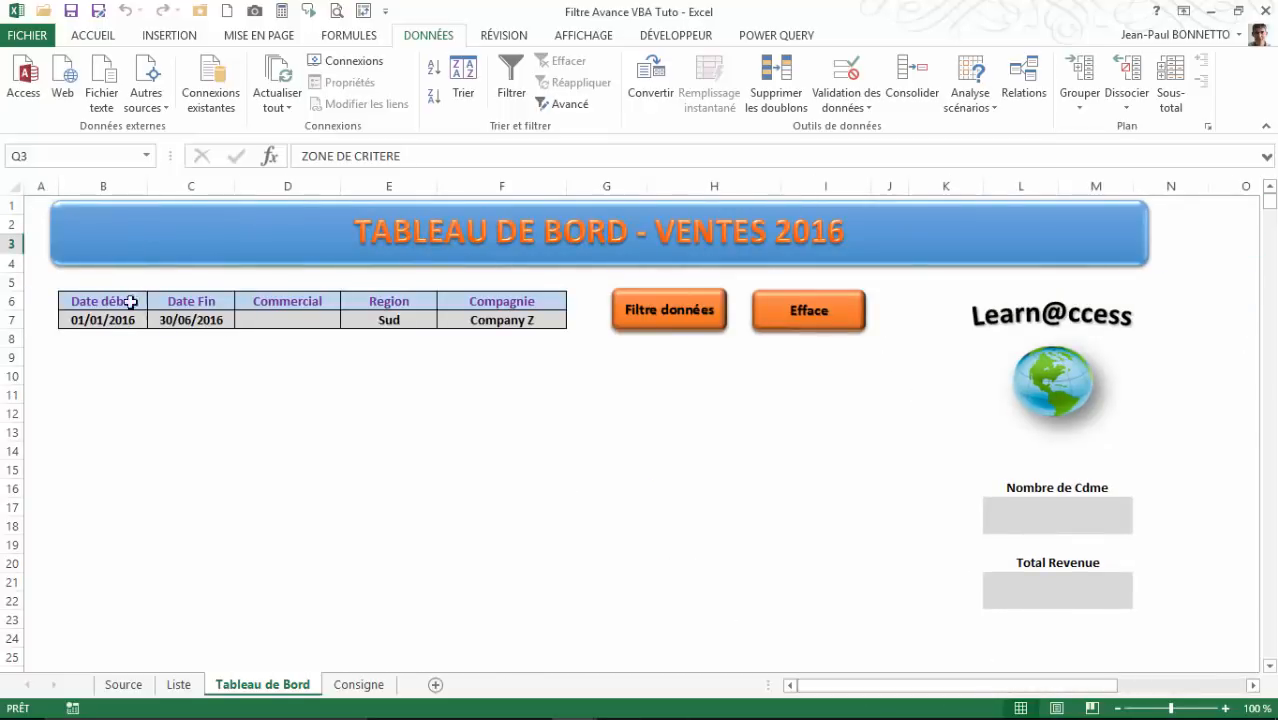
{"action": "left_click", "coordinate": [101, 319]}
{"action": "left_click_drag", "start_coordinate": [158, 317], "coordinate": [495, 321]}
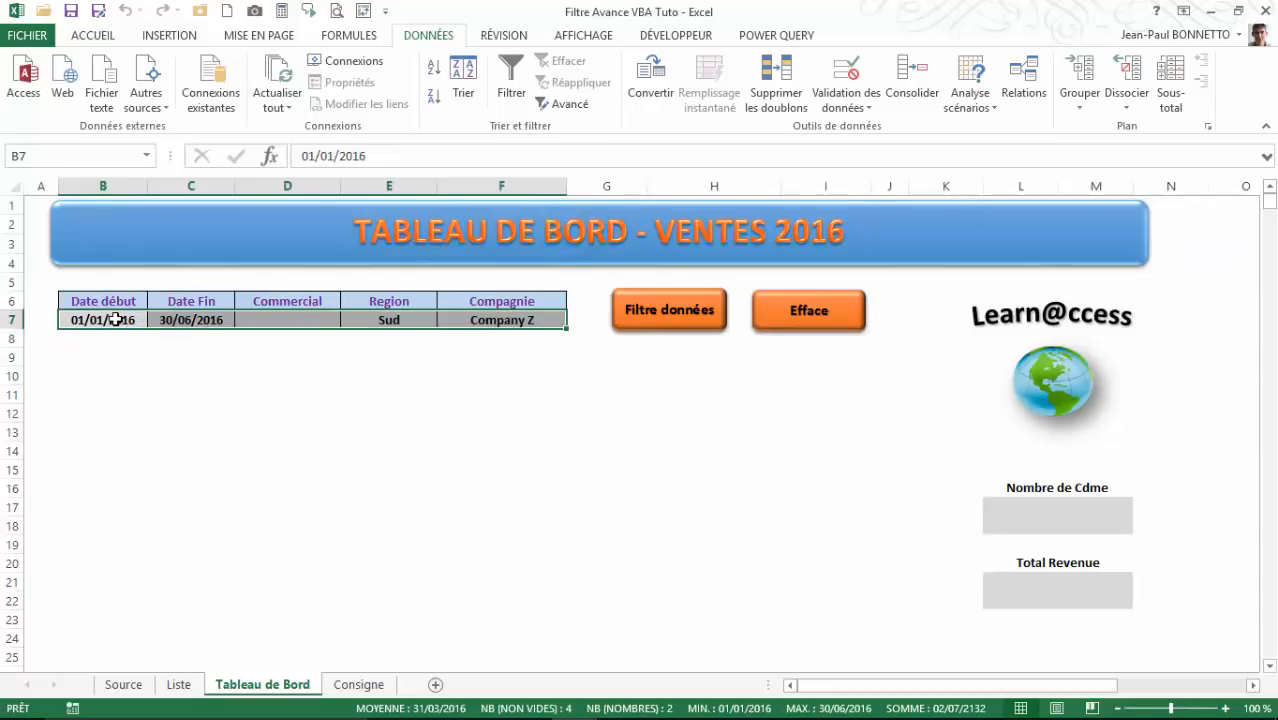
{"action": "left_click", "coordinate": [192, 321]}
{"action": "left_click", "coordinate": [290, 321]}
{"action": "left_click", "coordinate": [424, 321]}
{"action": "left_click", "coordinate": [494, 322]}
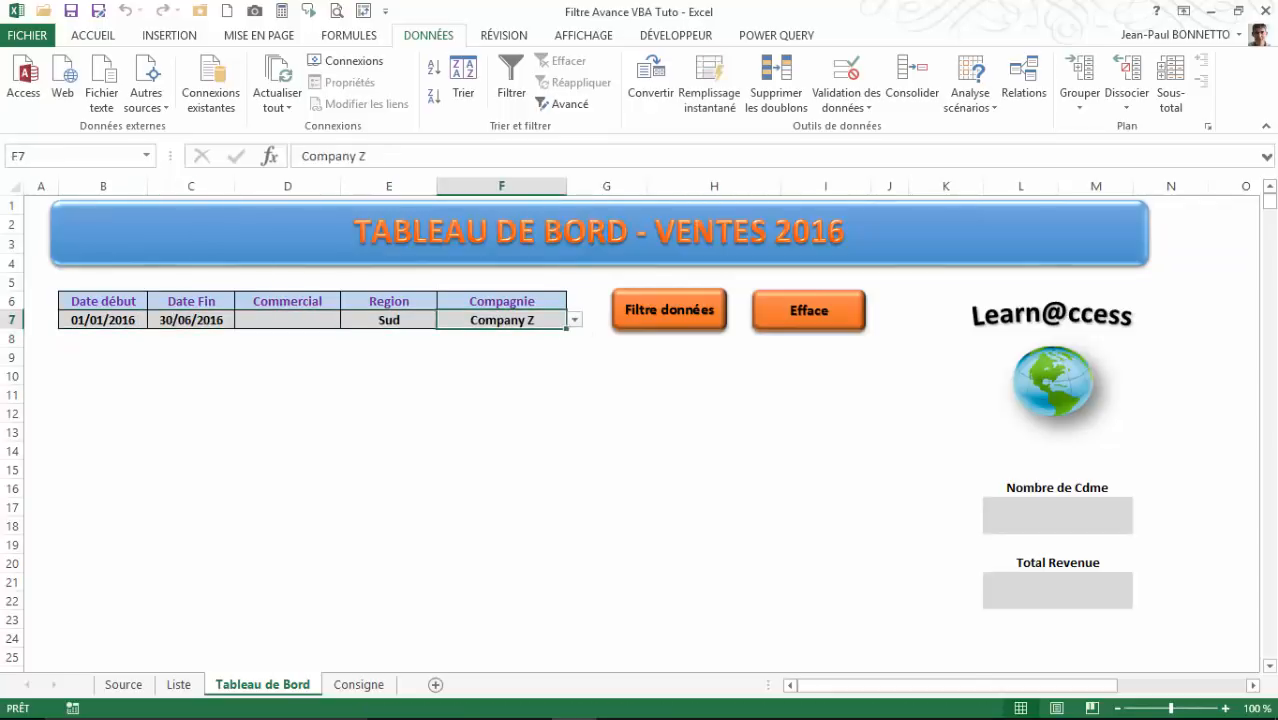
{"action": "left_click_drag", "start_coordinate": [961, 692], "coordinate": [1120, 710]}
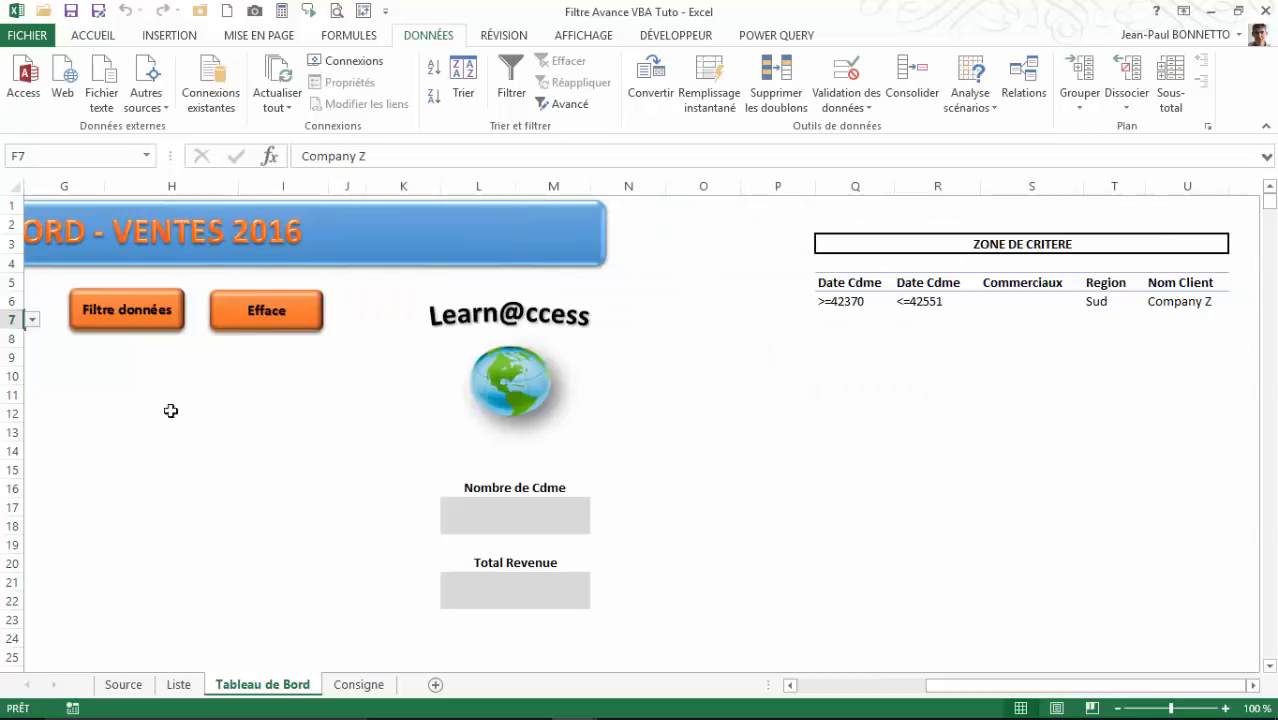
Step: Check the column headers in row 1 of the Source sheet and return to Tableau de Bord via Liste
{"action": "left_click", "coordinate": [122, 684]}
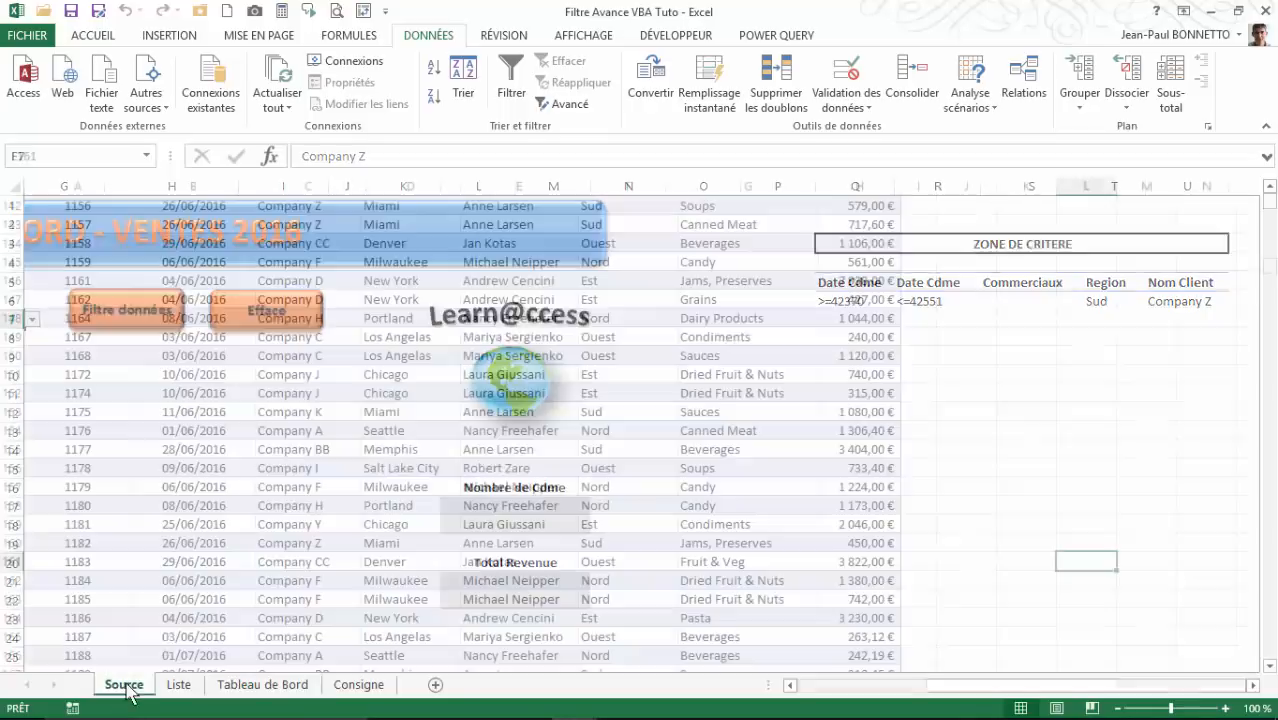
{"action": "scroll", "coordinate": [157, 287], "scroll_direction": "up", "scroll_amount": 9}
{"action": "scroll", "coordinate": [157, 287], "scroll_direction": "up", "scroll_amount": 1}
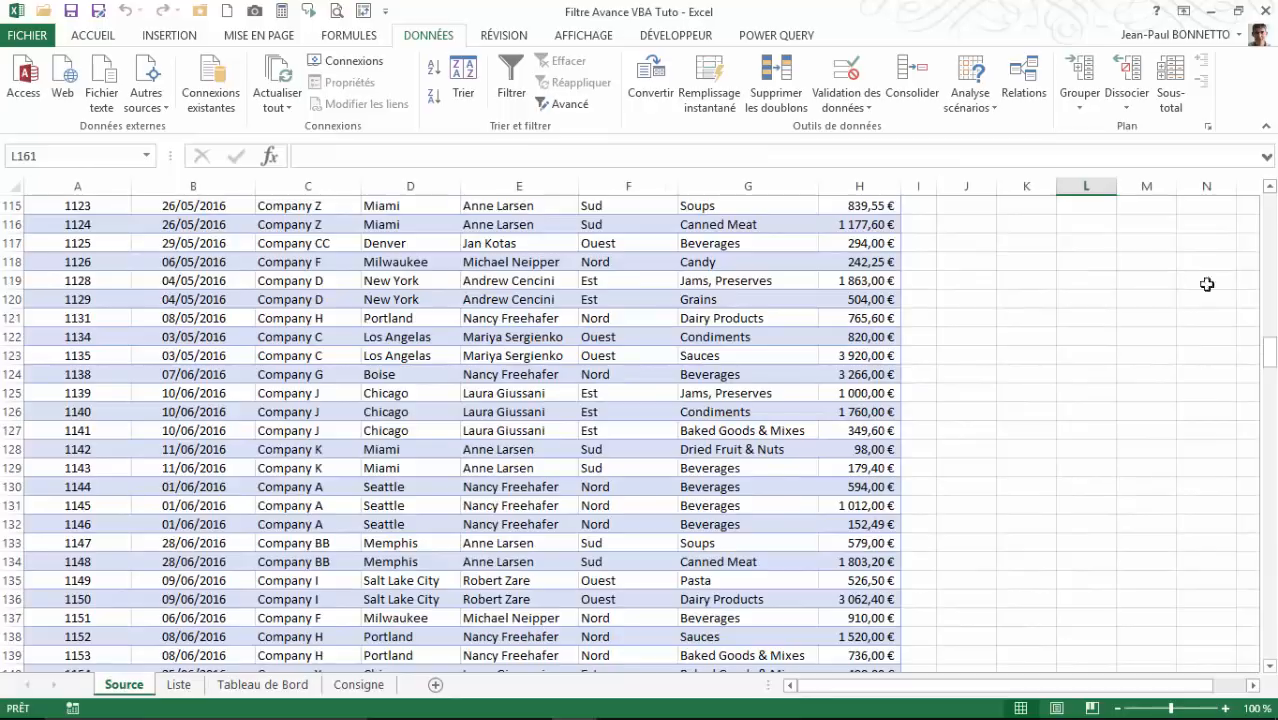
{"action": "left_click_drag", "start_coordinate": [1269, 355], "coordinate": [1269, 205]}
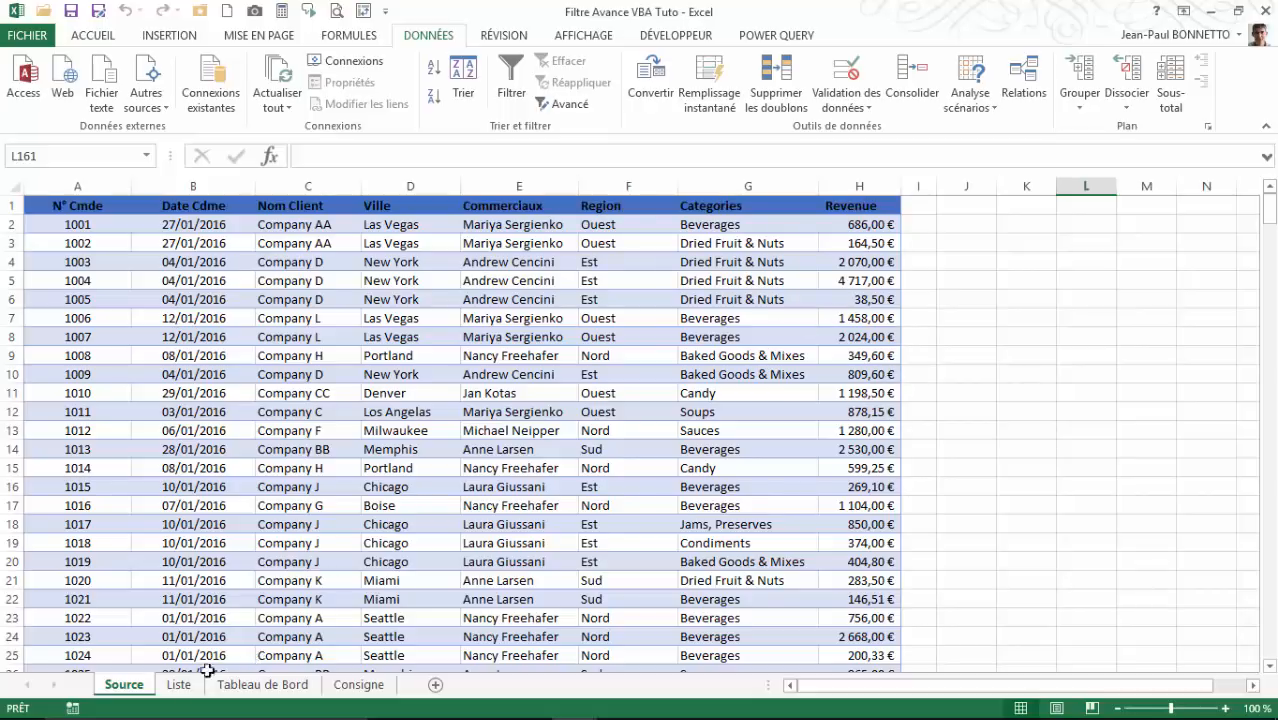
{"action": "left_click", "coordinate": [178, 685]}
{"action": "left_click", "coordinate": [282, 686]}
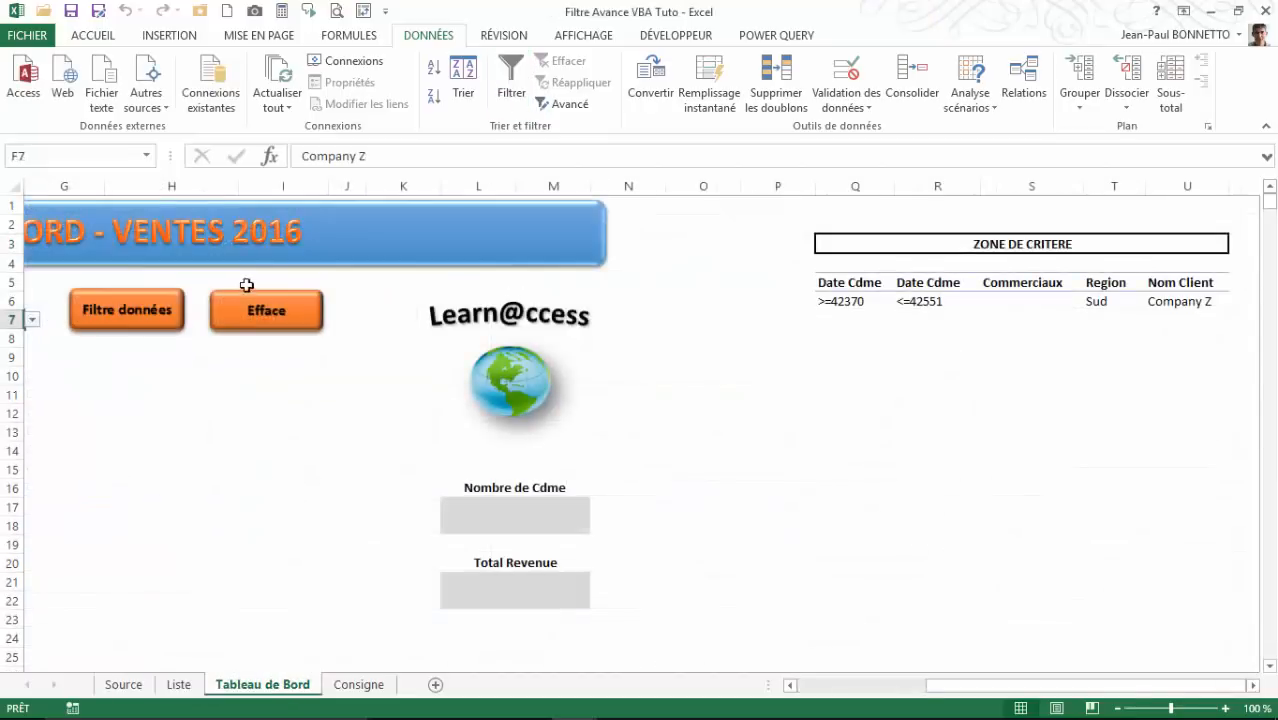
Step: Inspect the first Date Cdme criterion formula in Q6 and the criteria zone headers in Q5:U5
{"action": "left_click_drag", "start_coordinate": [992, 690], "coordinate": [940, 690]}
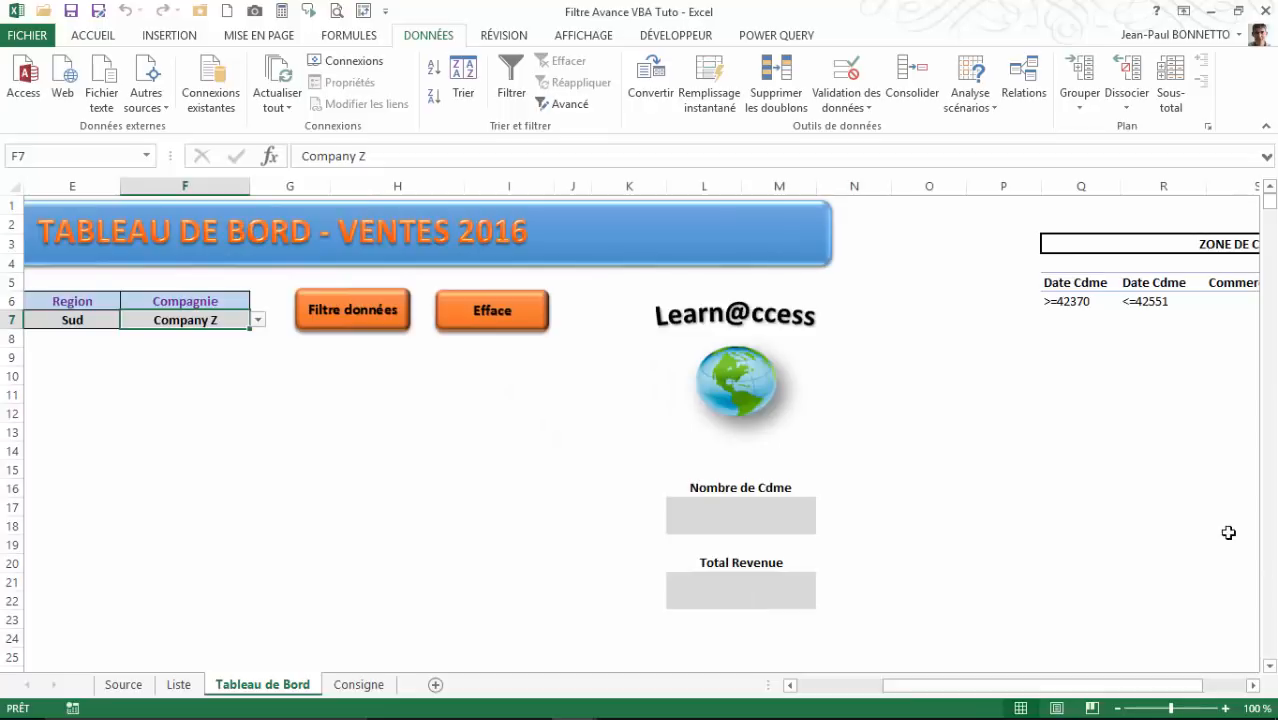
{"action": "left_click", "coordinate": [1070, 300]}
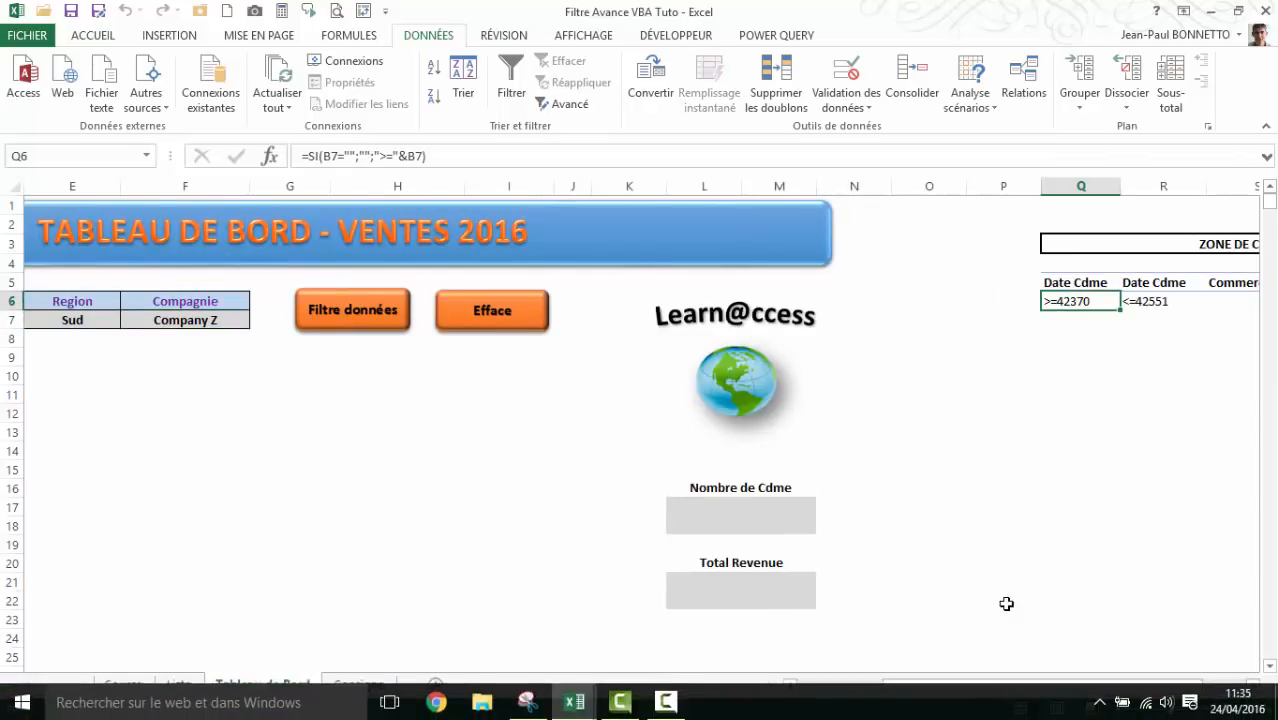
{"action": "left_click_drag", "start_coordinate": [960, 690], "coordinate": [1004, 690]}
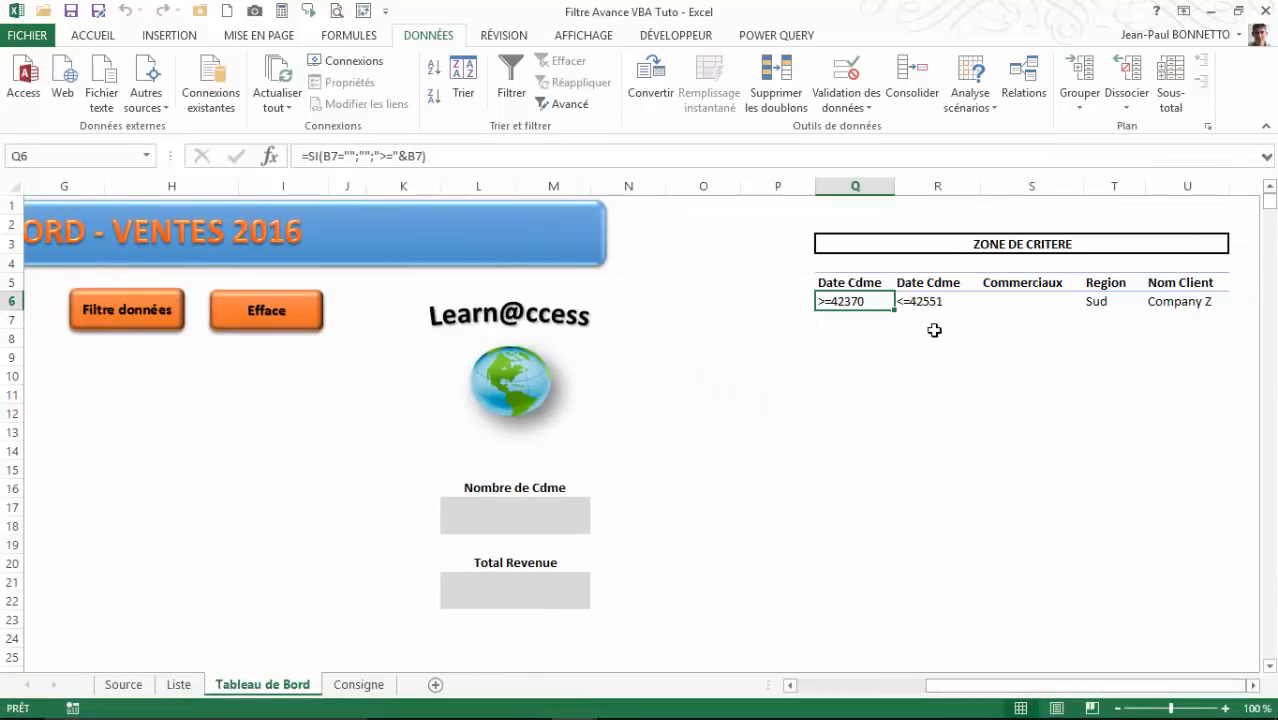
{"action": "left_click_drag", "start_coordinate": [858, 284], "coordinate": [1195, 284]}
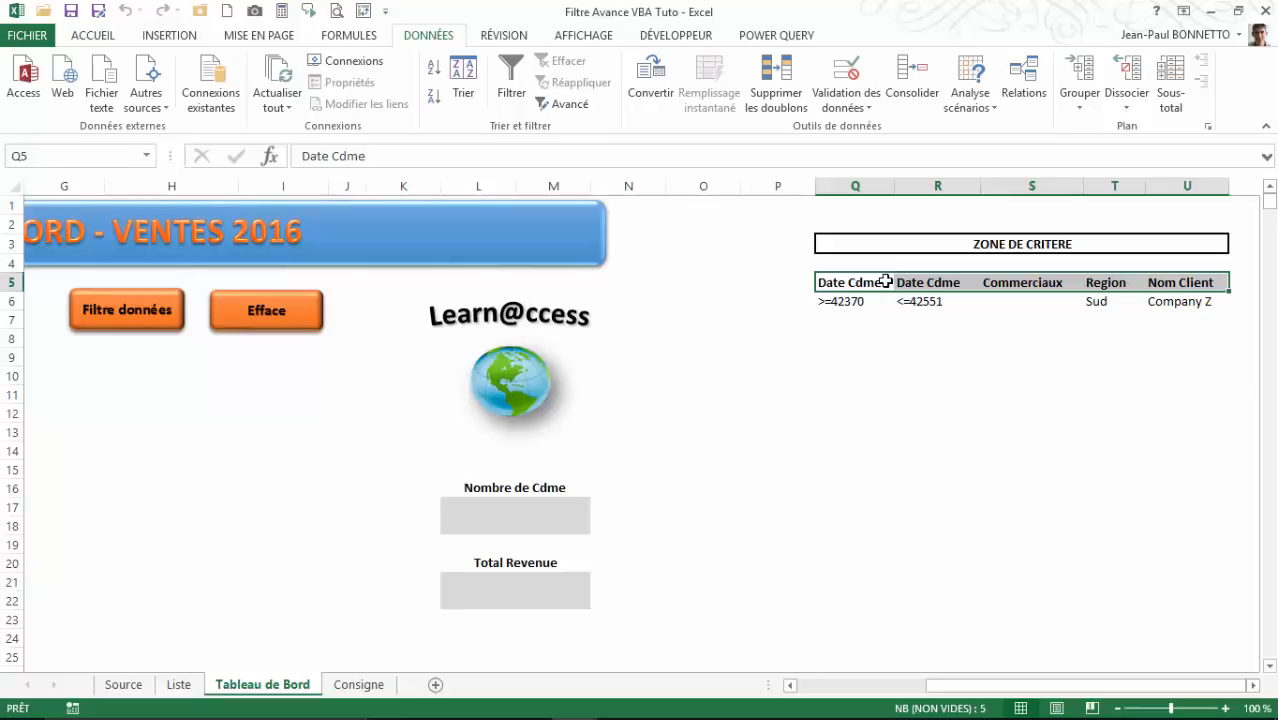
{"action": "left_click", "coordinate": [845, 284]}
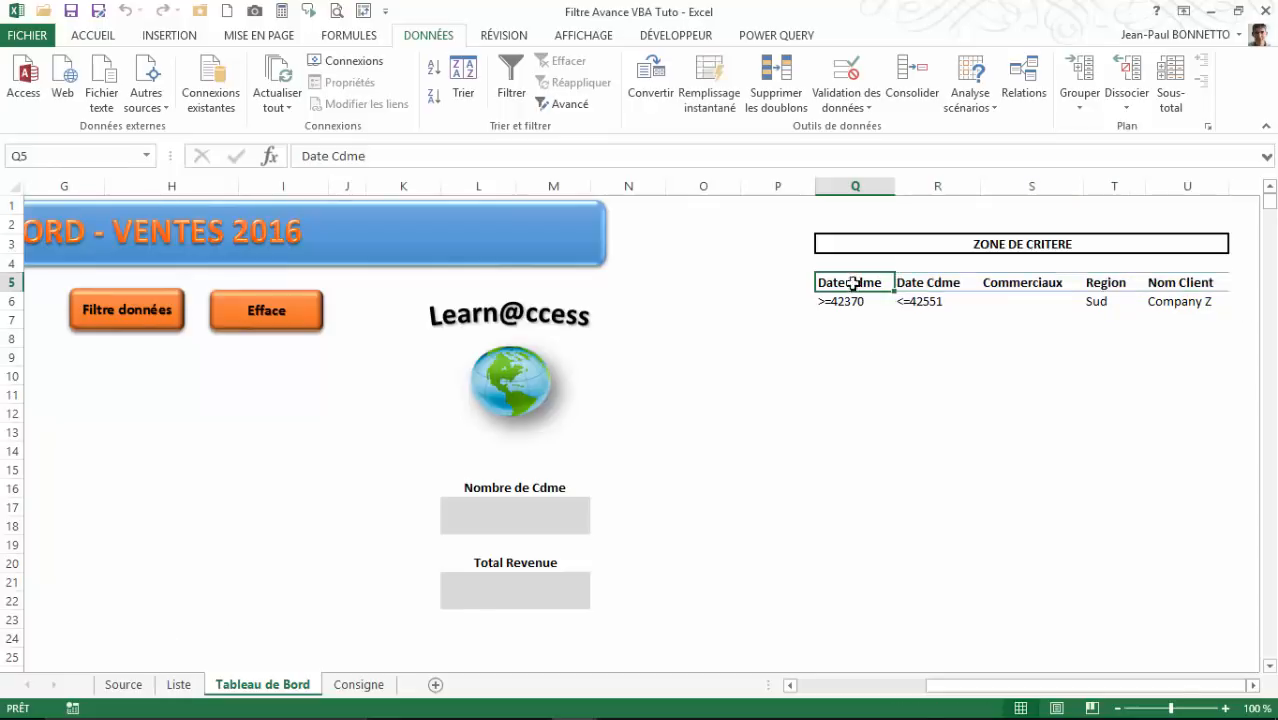
Step: Compare the criteria zone headers Q5:U5 with the column headers in row 1 of the Source sheet, and return to Tableau de Bord
{"action": "left_click_drag", "start_coordinate": [858, 287], "coordinate": [1180, 295]}
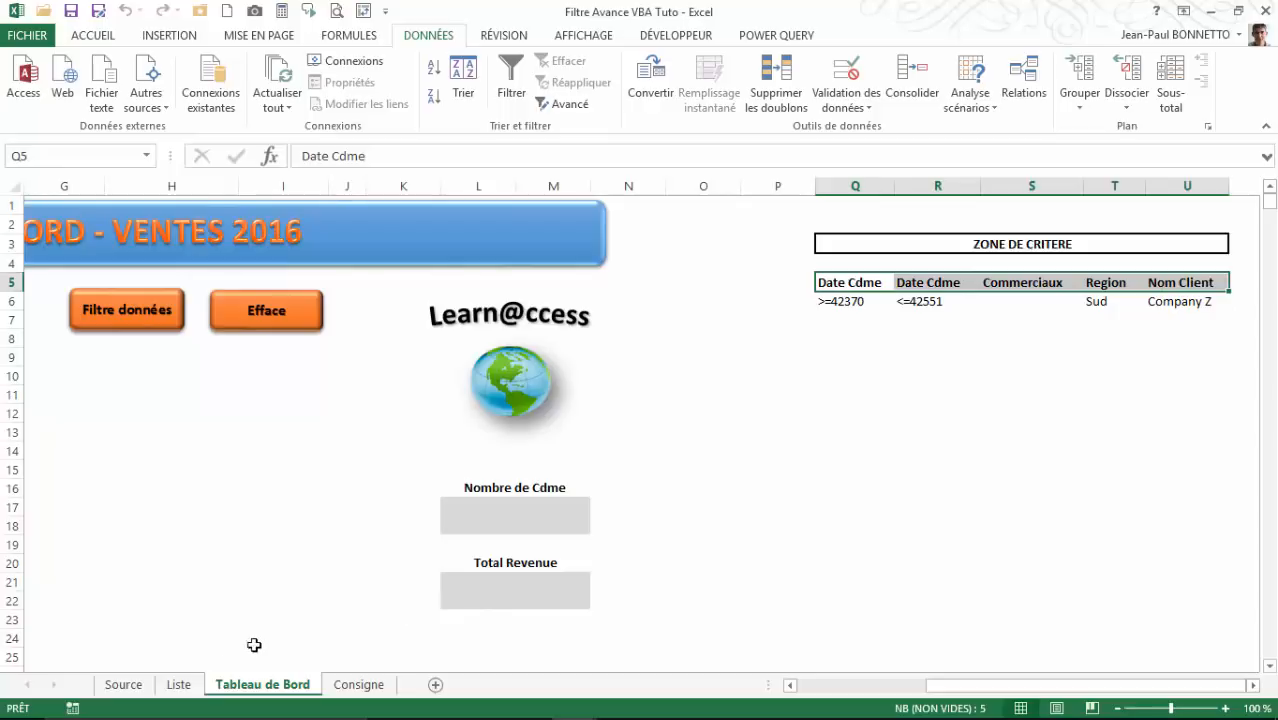
{"action": "left_click", "coordinate": [124, 685]}
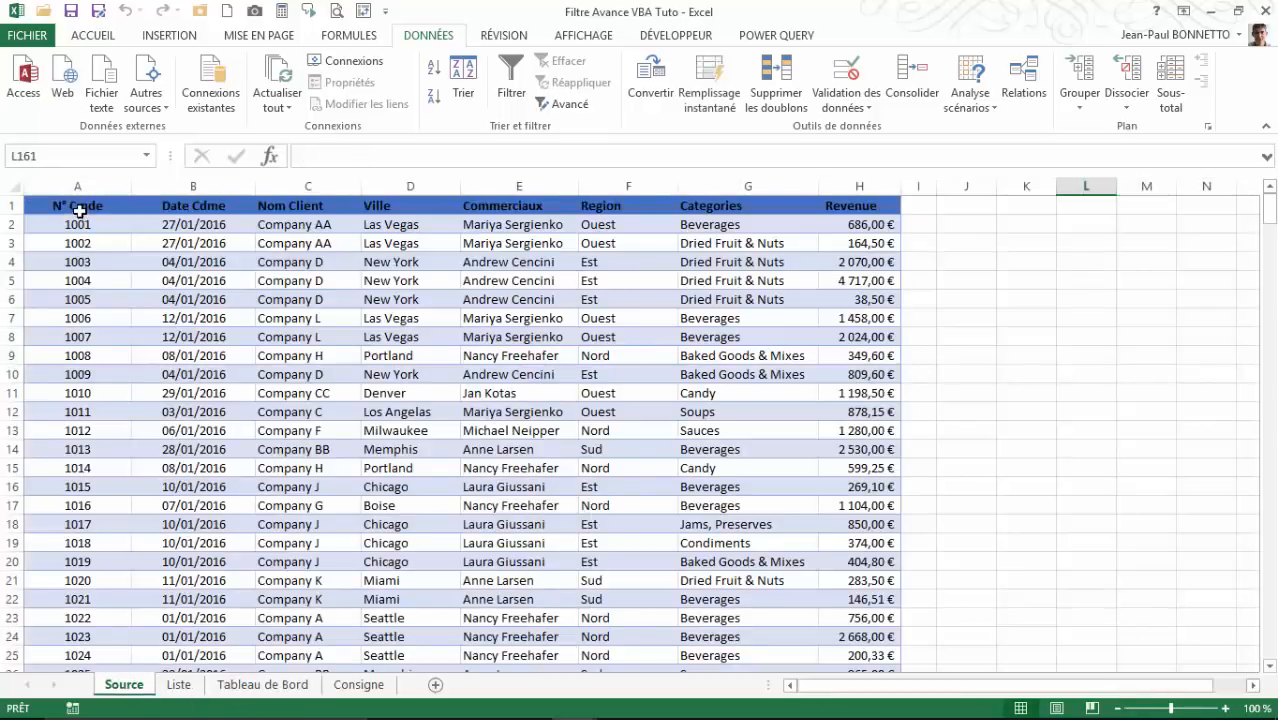
{"action": "left_click", "coordinate": [79, 208]}
{"action": "left_click", "coordinate": [174, 205]}
{"action": "left_click_drag", "start_coordinate": [290, 205], "coordinate": [438, 205]}
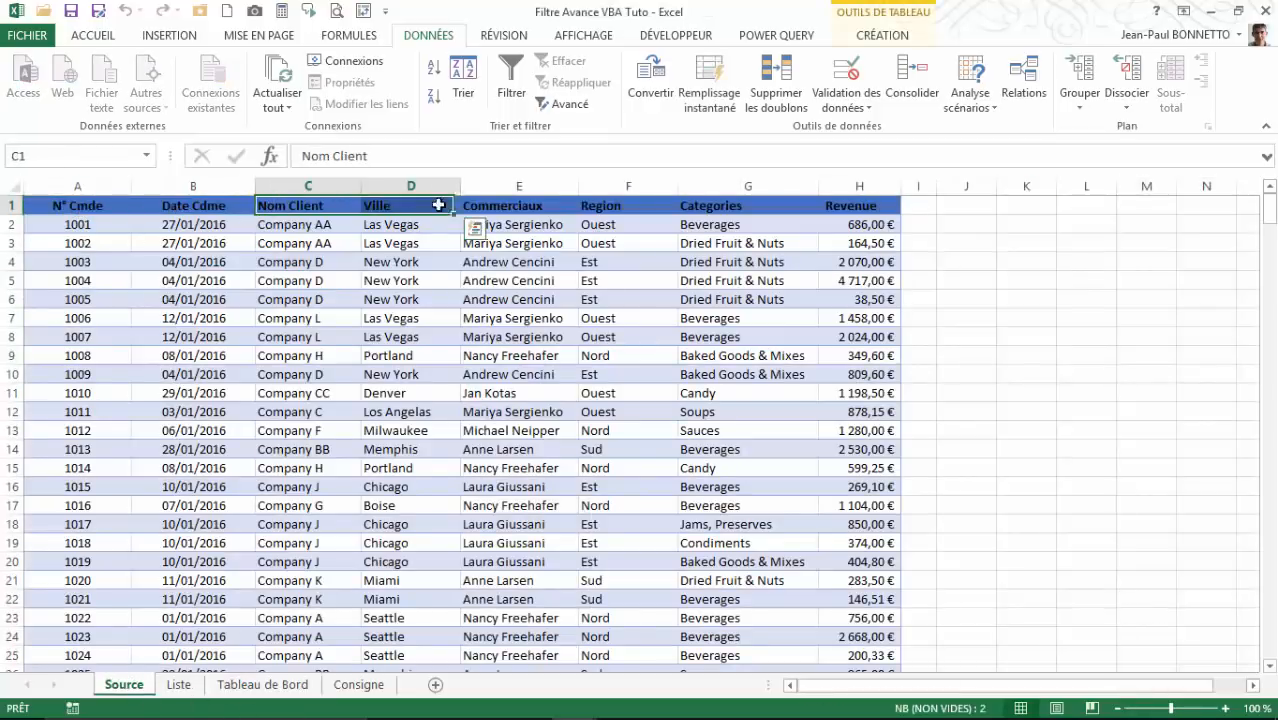
{"action": "left_click", "coordinate": [565, 205]}
{"action": "left_click_drag", "start_coordinate": [57, 205], "coordinate": [333, 218]}
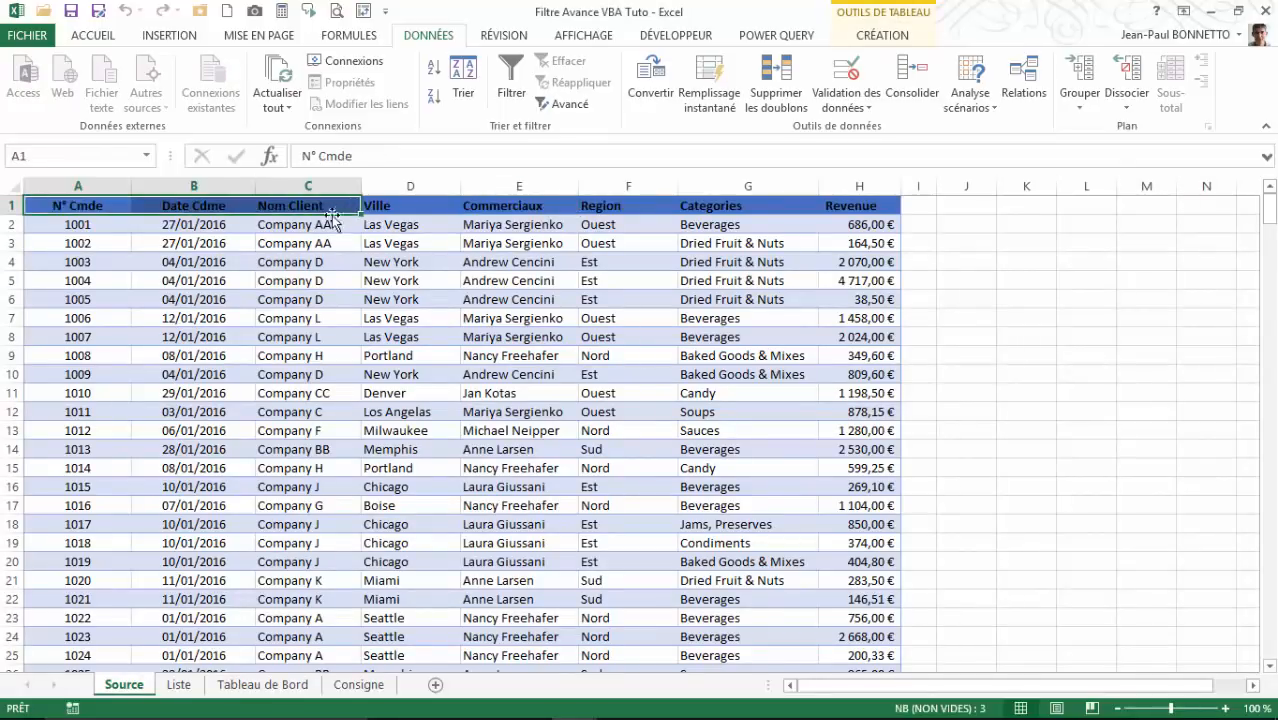
{"action": "left_click", "coordinate": [262, 686]}
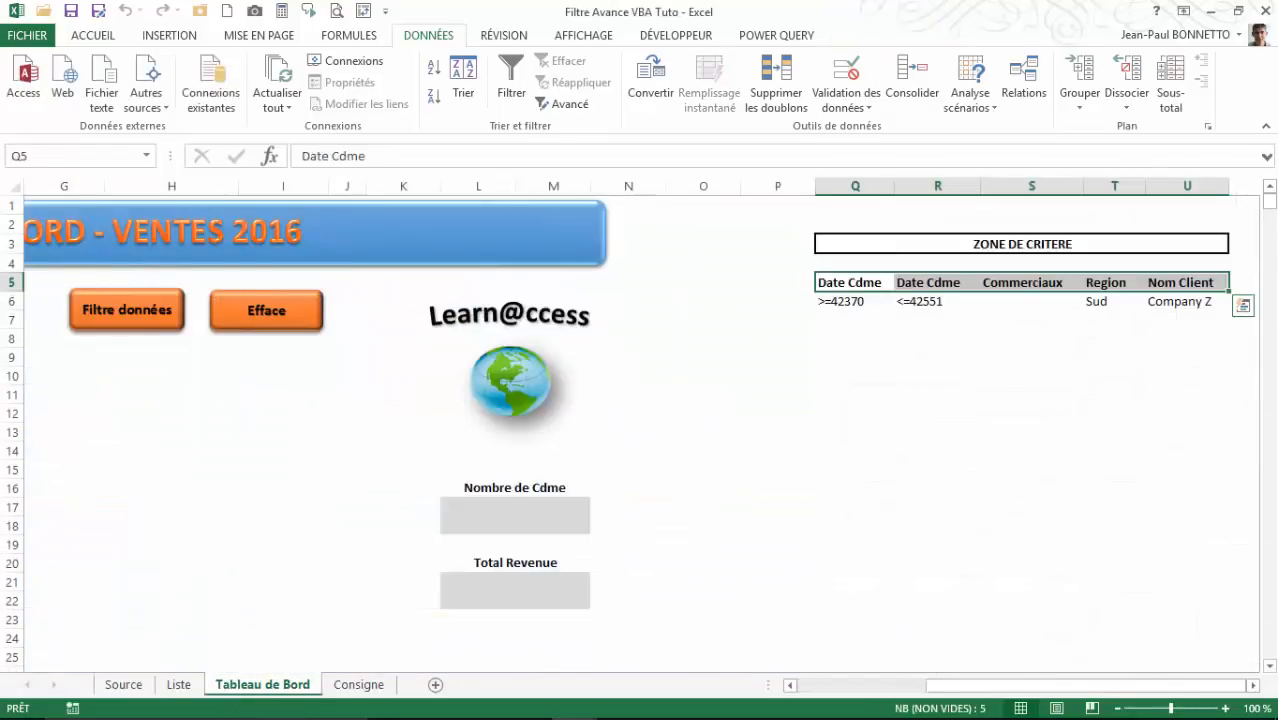
Step: Go through the criteria zone headers from Date Cdme in Q5 to Nom Client in U5, including the repeated Date Cdme
{"action": "left_click", "coordinate": [850, 283]}
{"action": "left_click", "coordinate": [908, 284]}
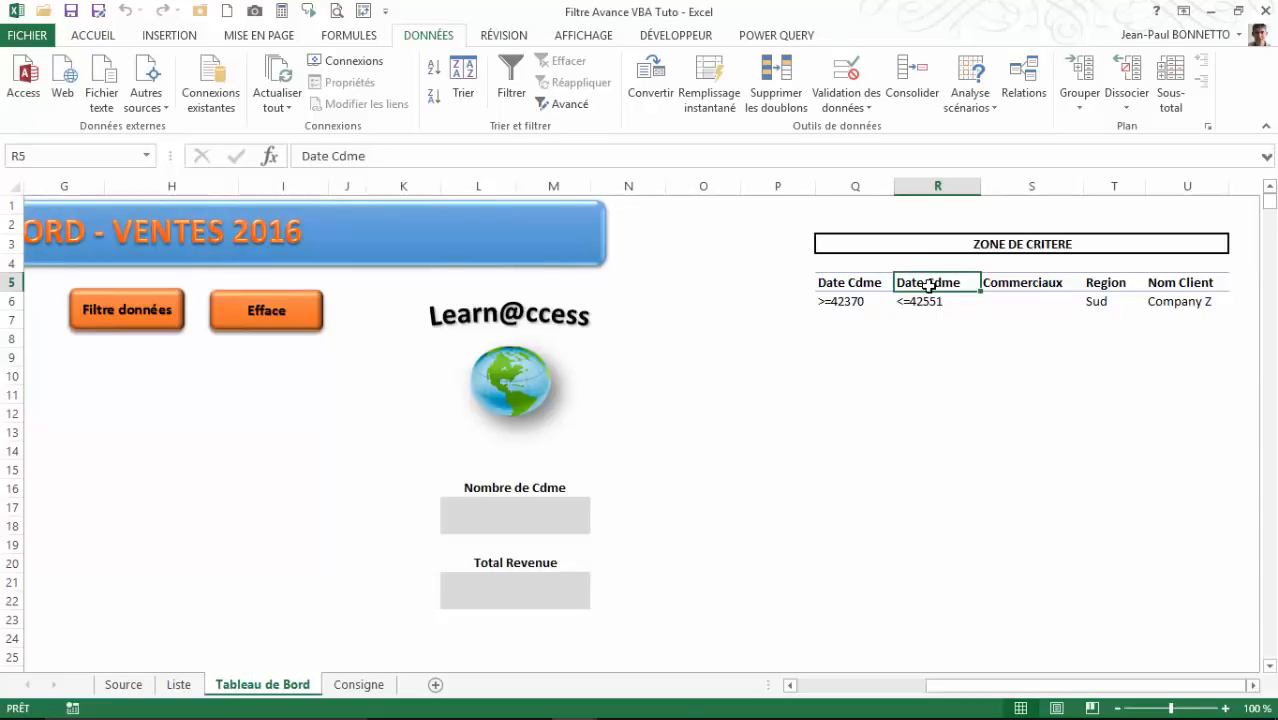
{"action": "left_click", "coordinate": [848, 283]}
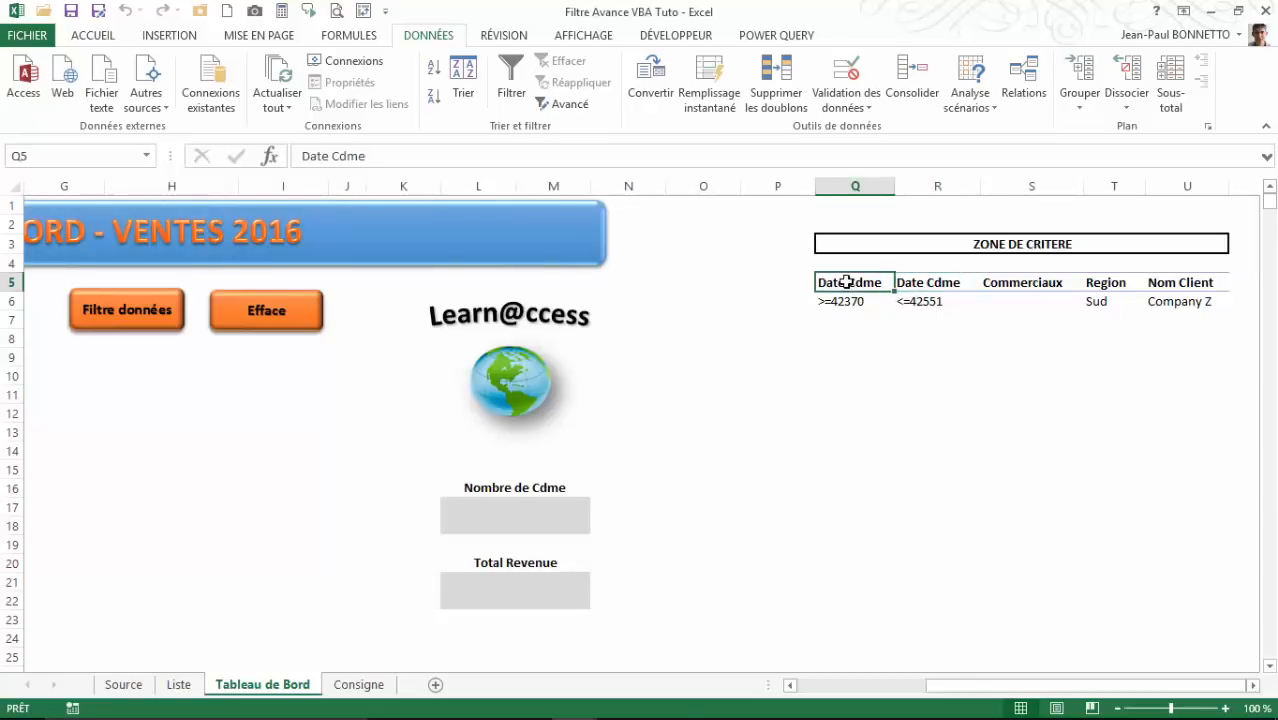
{"action": "left_click", "coordinate": [1030, 283]}
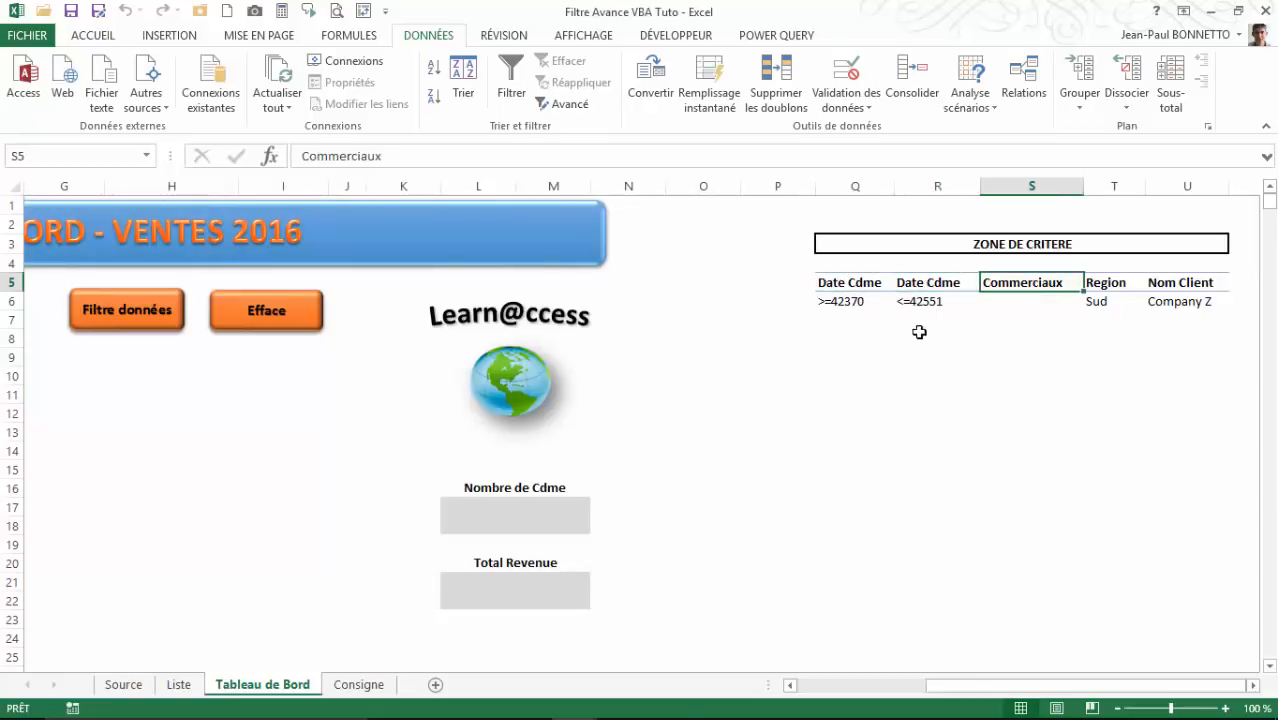
{"action": "left_click", "coordinate": [848, 283]}
{"action": "left_click", "coordinate": [932, 283]}
{"action": "left_click", "coordinate": [1025, 283]}
{"action": "left_click", "coordinate": [1100, 283]}
{"action": "left_click", "coordinate": [1180, 283]}
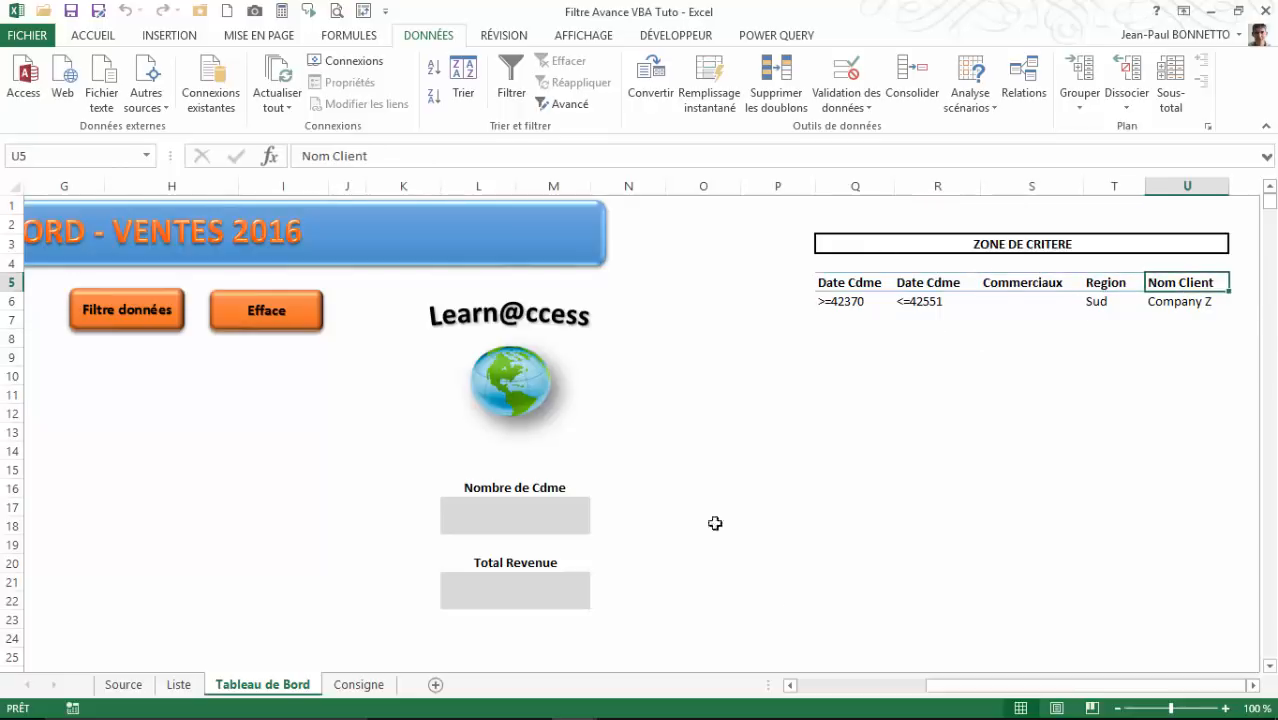
Step: Review the entry cells from Date début in B7 to Compagnie in F7 against the criteria zone
{"action": "left_click_drag", "start_coordinate": [986, 696], "coordinate": [828, 705]}
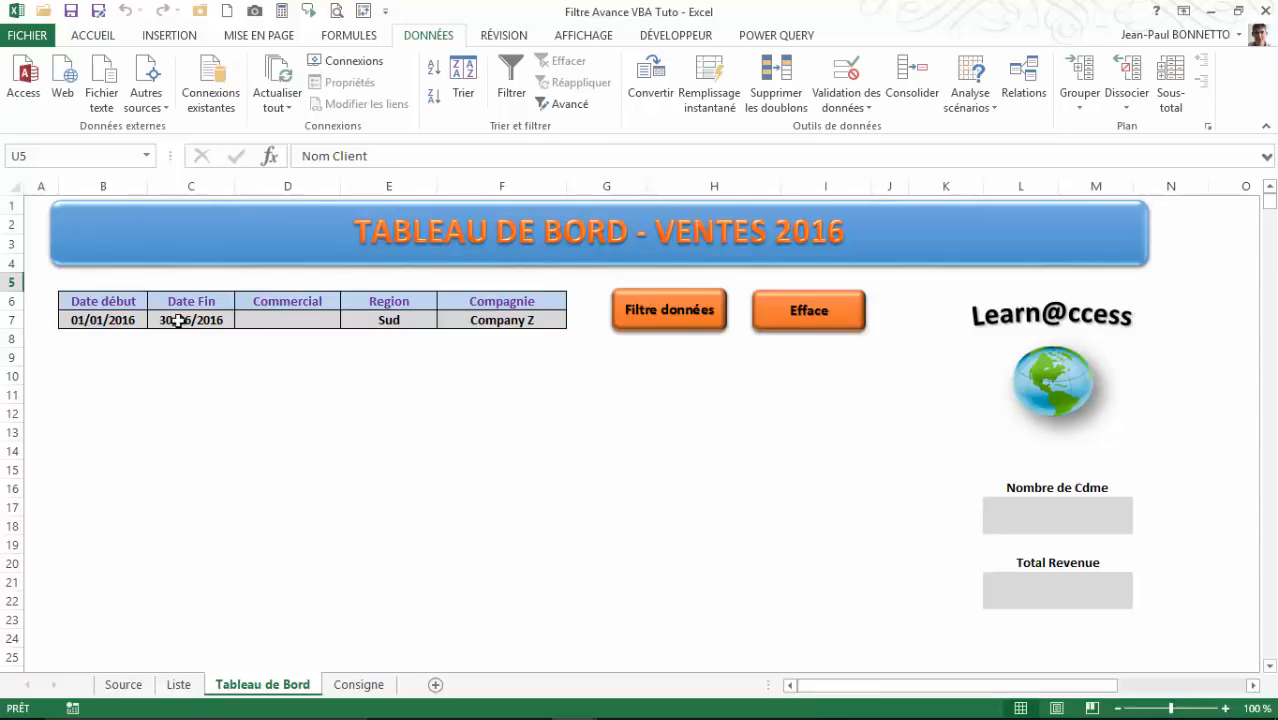
{"action": "left_click", "coordinate": [112, 319]}
{"action": "left_click", "coordinate": [190, 319]}
{"action": "left_click", "coordinate": [300, 319]}
{"action": "left_click", "coordinate": [400, 319]}
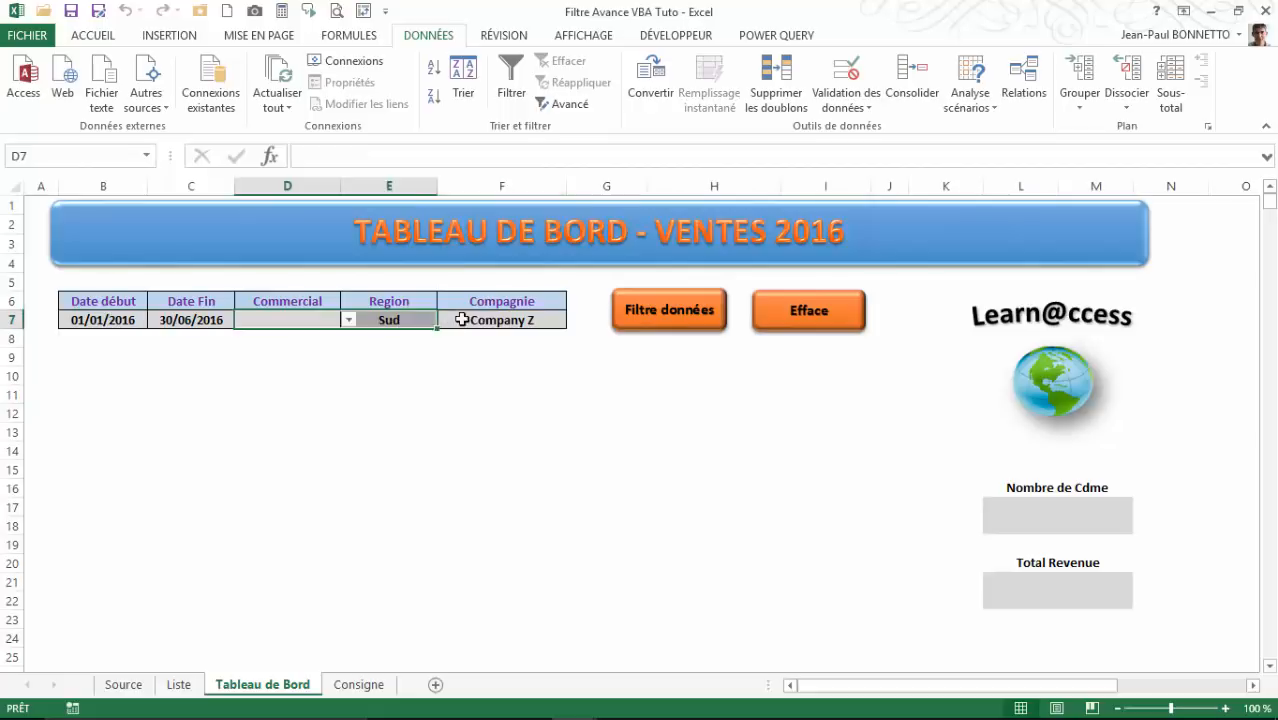
{"action": "left_click", "coordinate": [515, 319]}
{"action": "left_click_drag", "start_coordinate": [848, 690], "coordinate": [939, 651]}
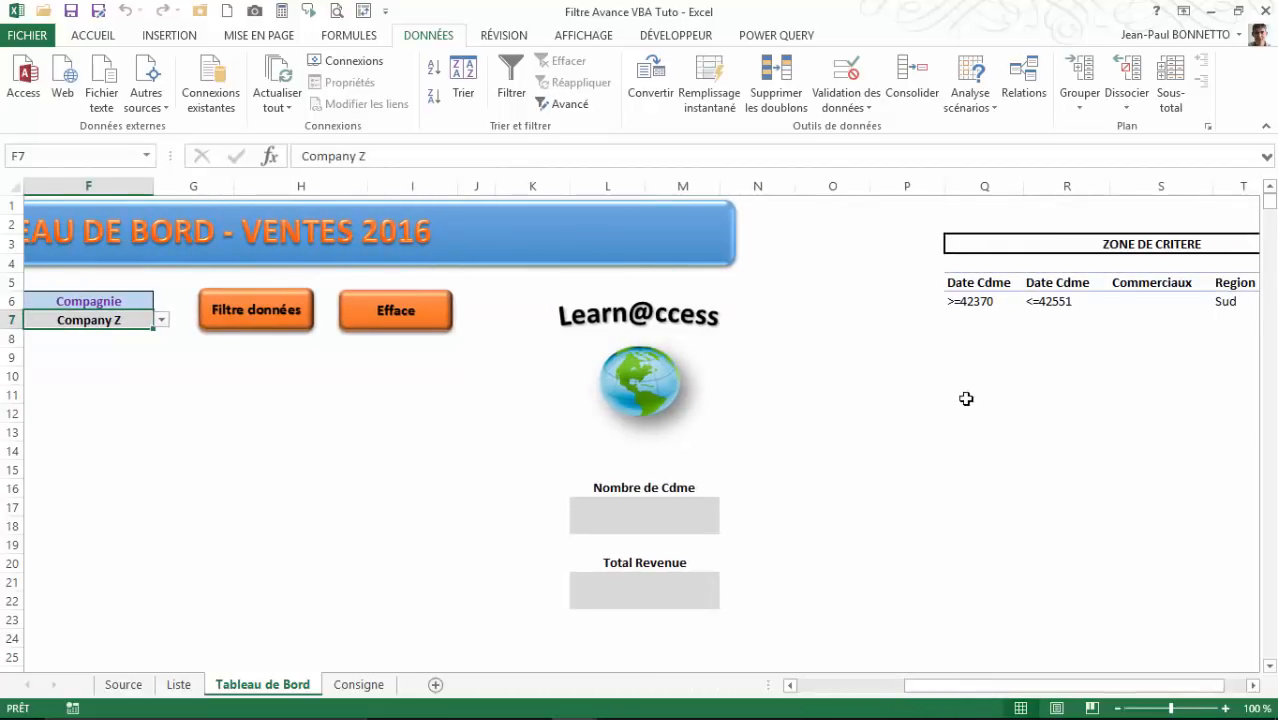
{"action": "left_click_drag", "start_coordinate": [987, 686], "coordinate": [880, 690]}
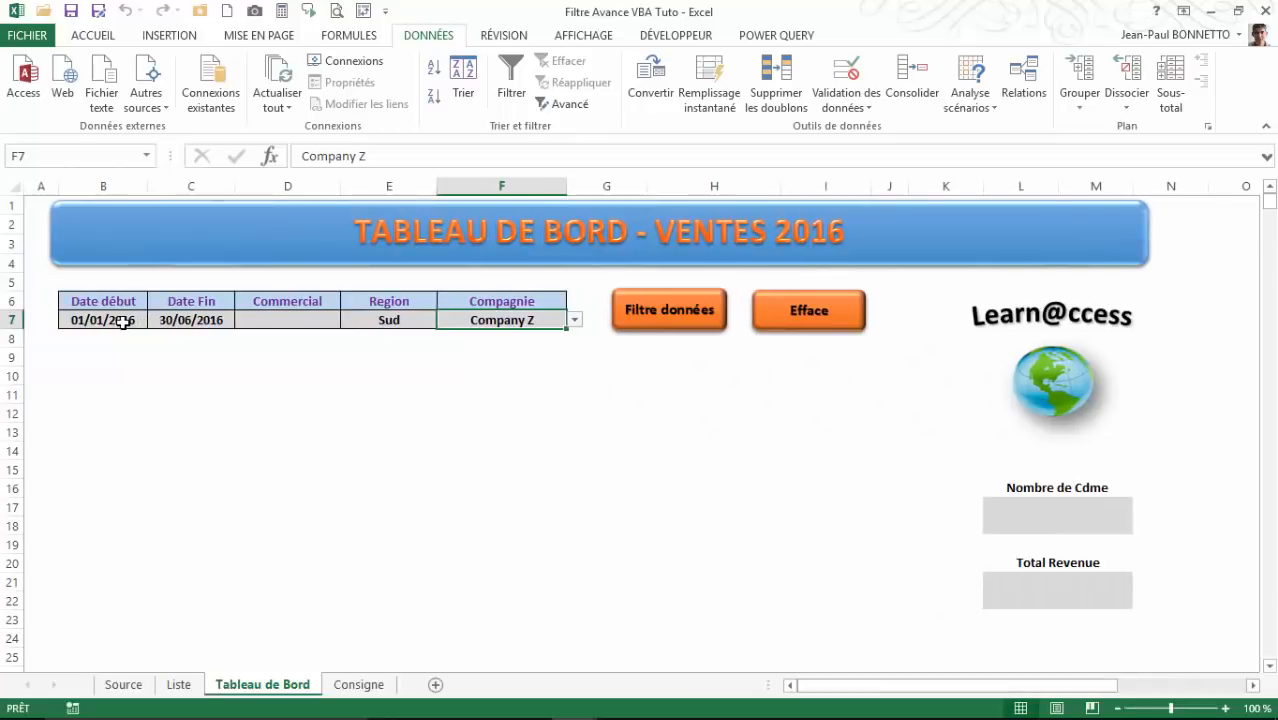
Step: Compare the Date début entry in B7 with the first Date Cdme criterion formula in Q6
{"action": "left_click", "coordinate": [123, 324]}
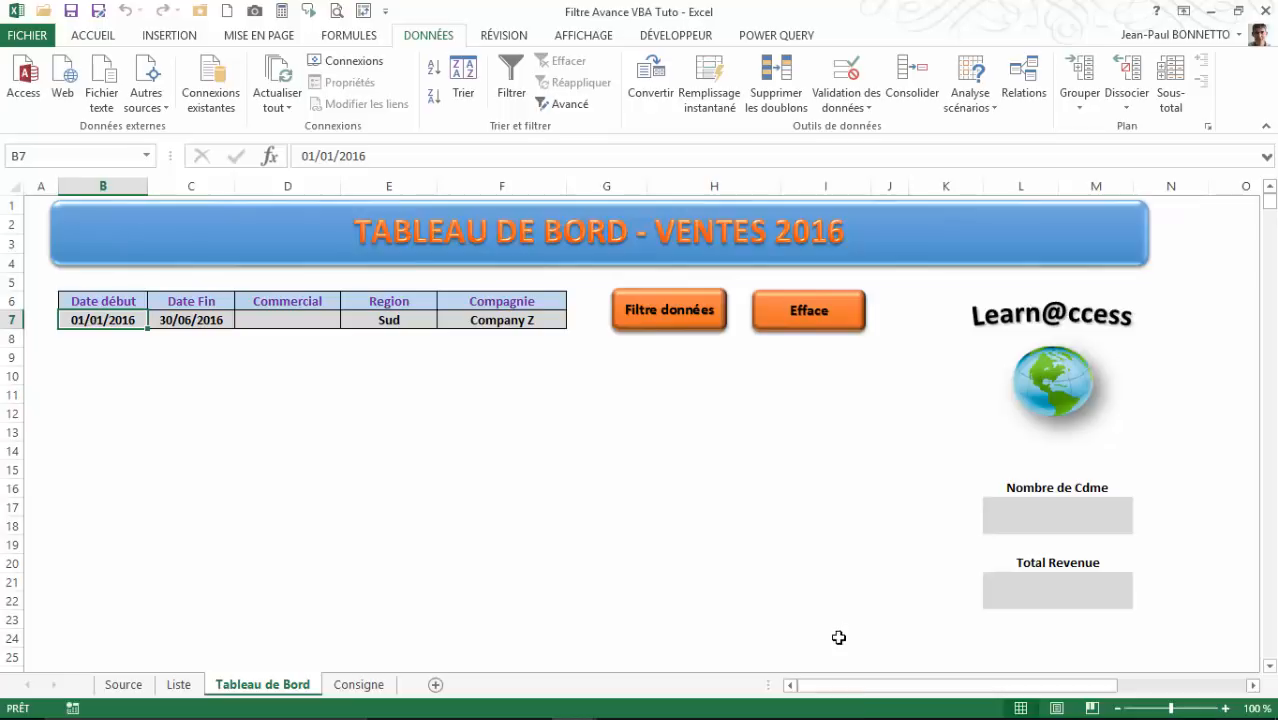
{"action": "left_click_drag", "start_coordinate": [850, 686], "coordinate": [996, 690]}
{"action": "left_click", "coordinate": [835, 299]}
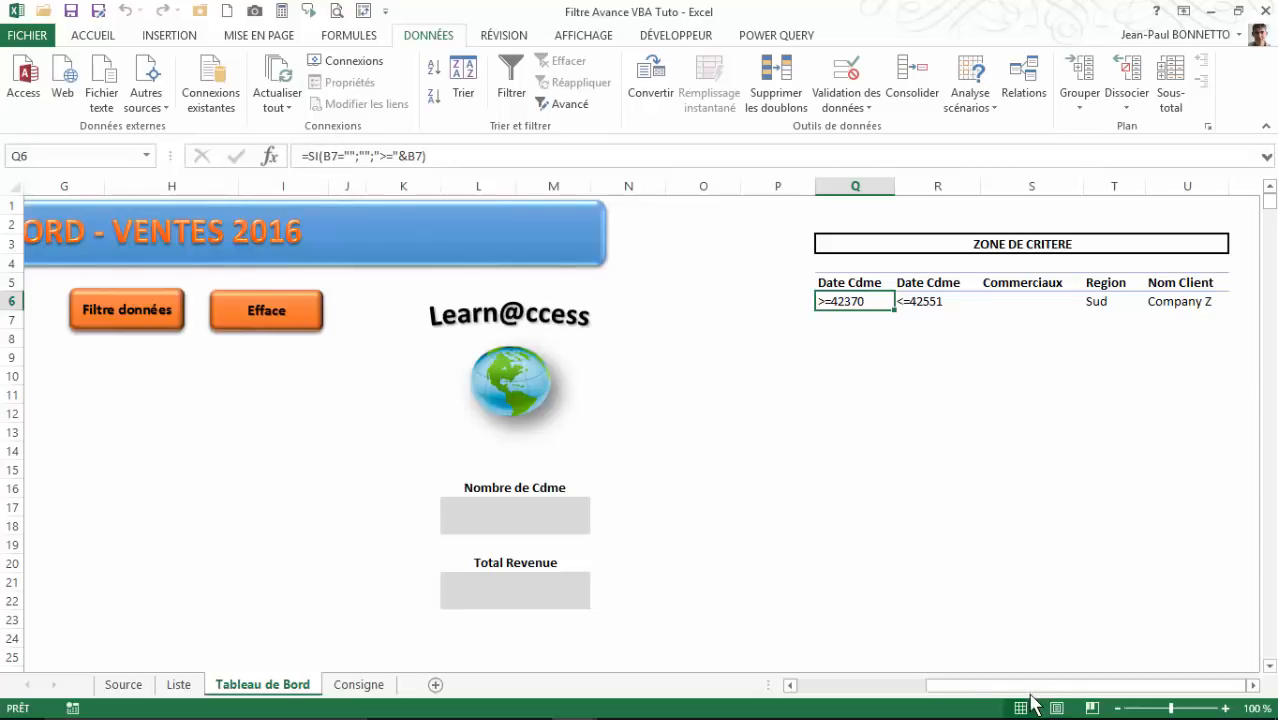
{"action": "left_click", "coordinate": [928, 688]}
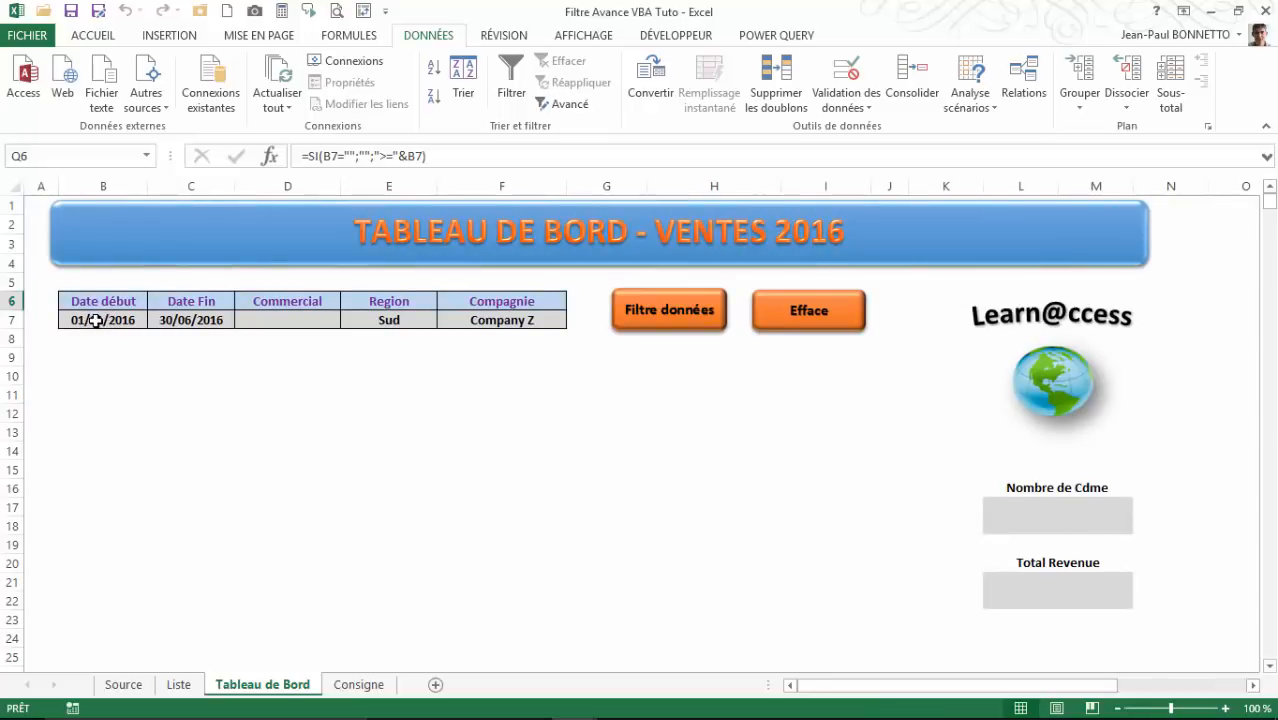
{"action": "left_click_drag", "start_coordinate": [876, 697], "coordinate": [1006, 694]}
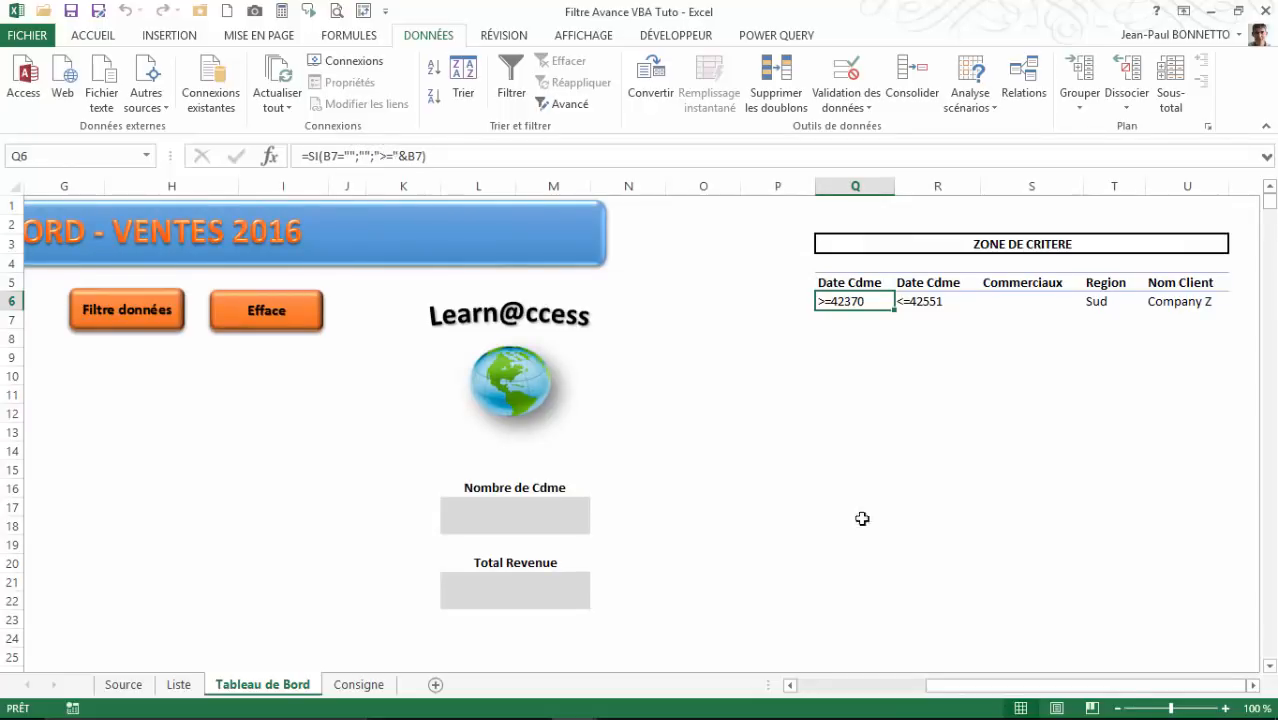
{"action": "left_click_drag", "start_coordinate": [993, 690], "coordinate": [822, 700]}
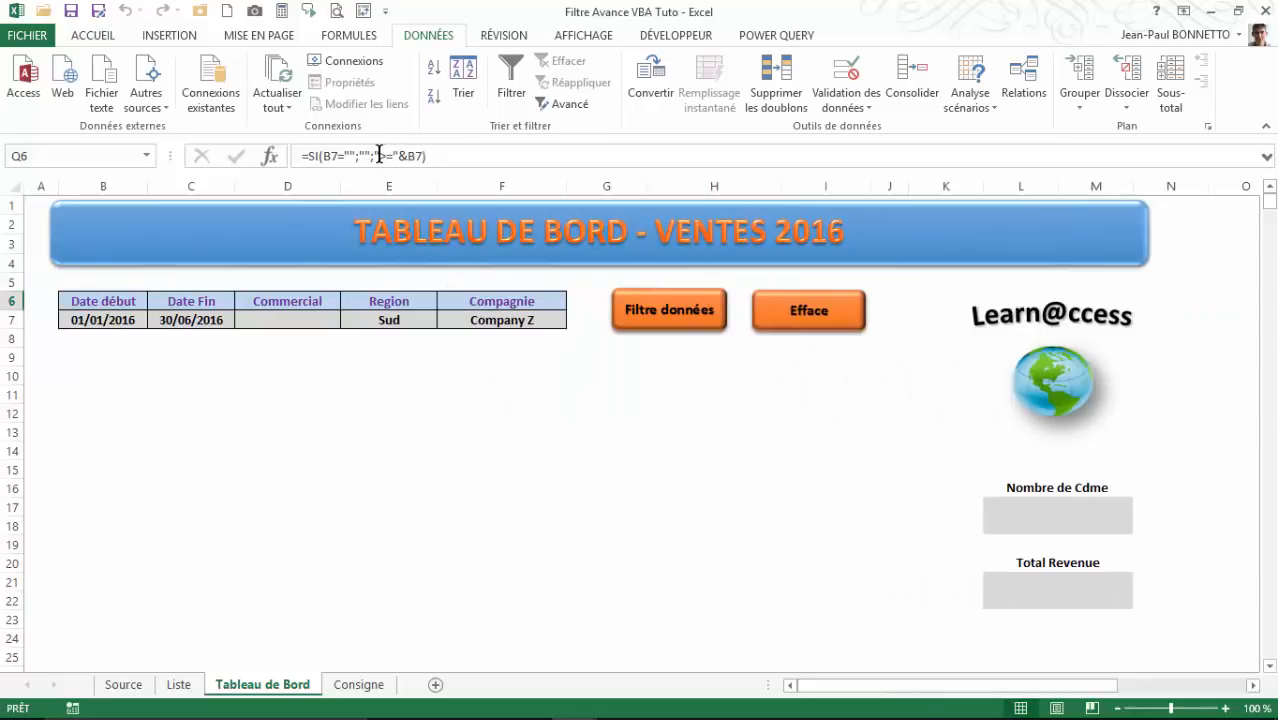
Step: Examine the three arguments of the SI function in Q6 alongside the entry cells, and close the function arguments without changes
{"action": "left_click", "coordinate": [270, 157]}
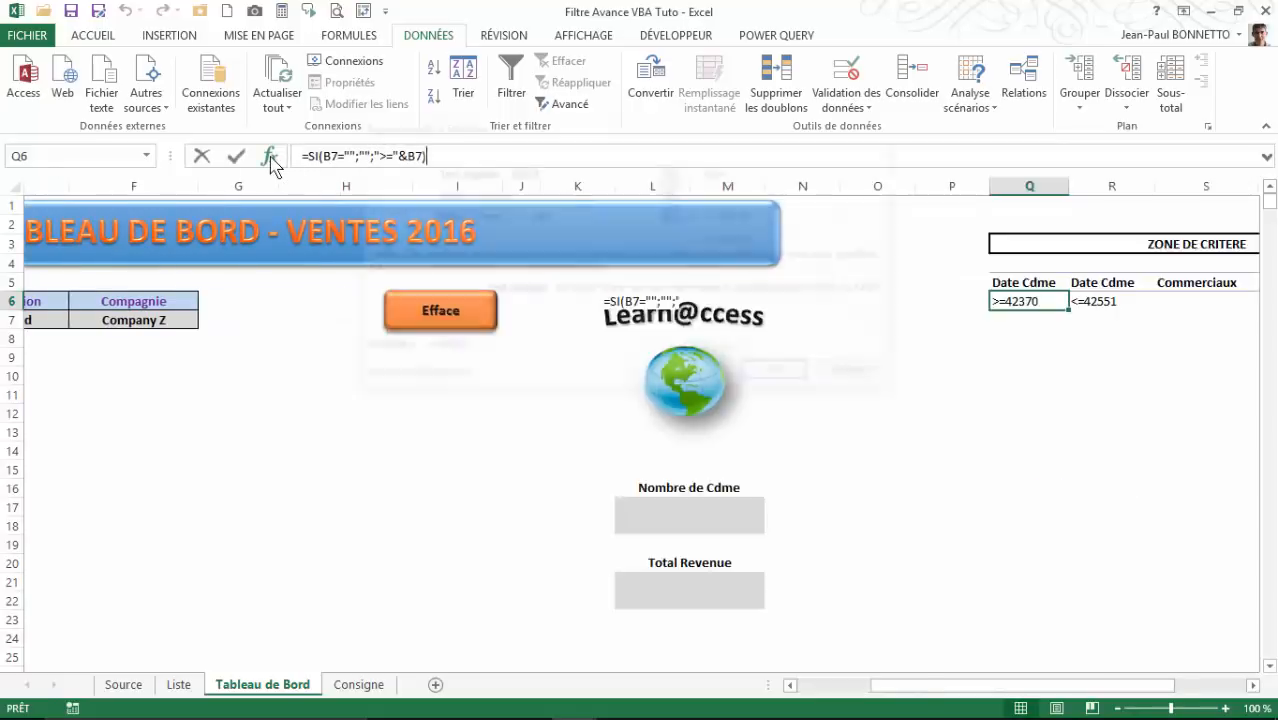
{"action": "left_click_drag", "start_coordinate": [631, 150], "coordinate": [650, 345]}
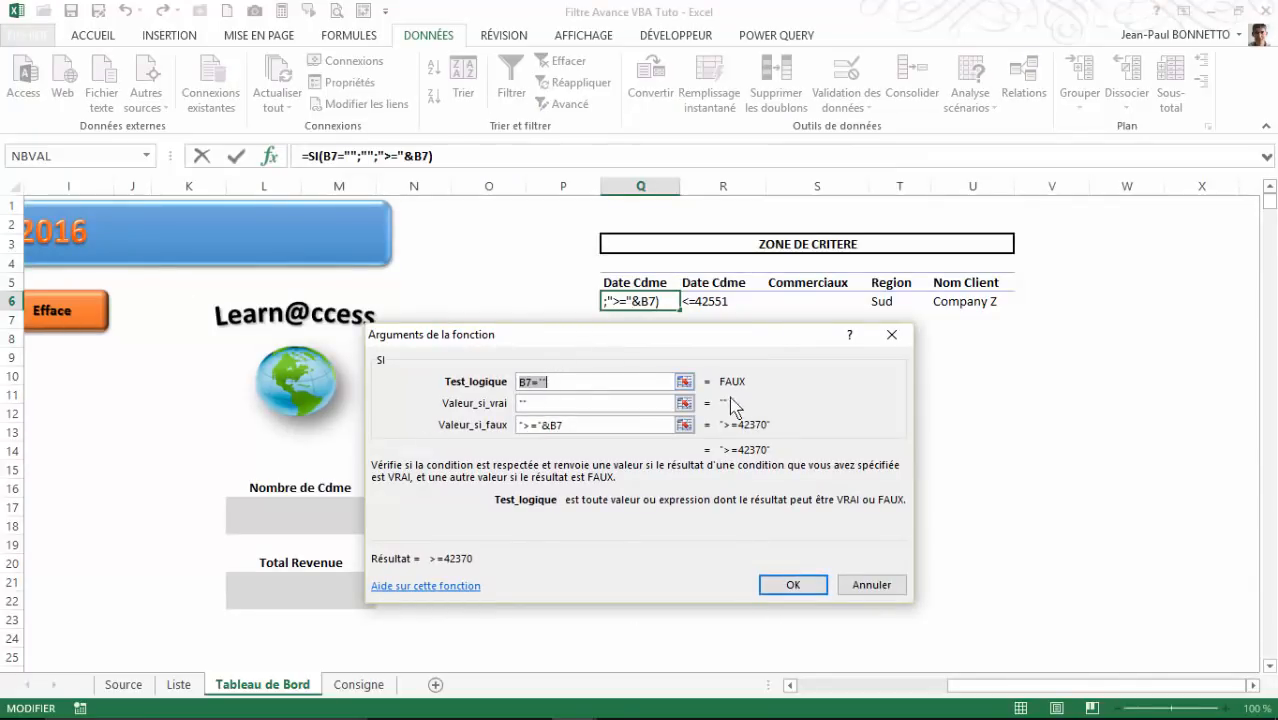
{"action": "left_click_drag", "start_coordinate": [753, 343], "coordinate": [441, 357]}
{"action": "left_click_drag", "start_coordinate": [1065, 686], "coordinate": [935, 692]}
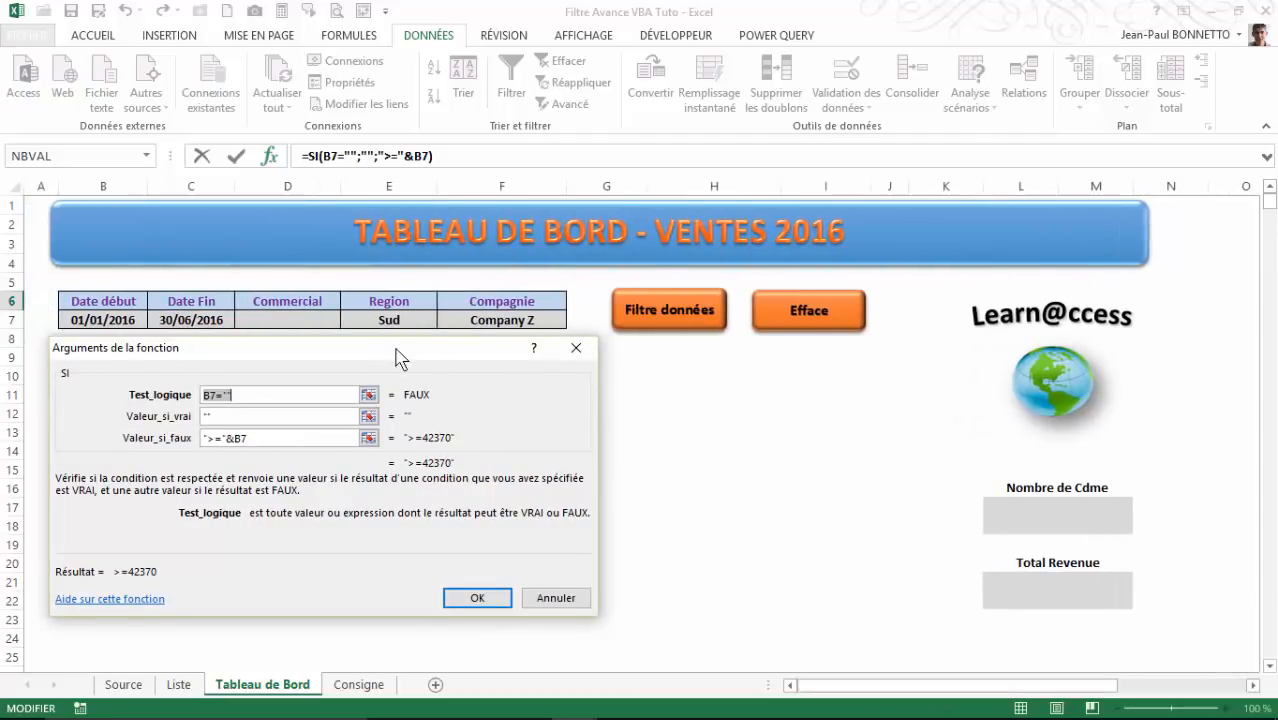
{"action": "left_click_drag", "start_coordinate": [399, 354], "coordinate": [418, 385]}
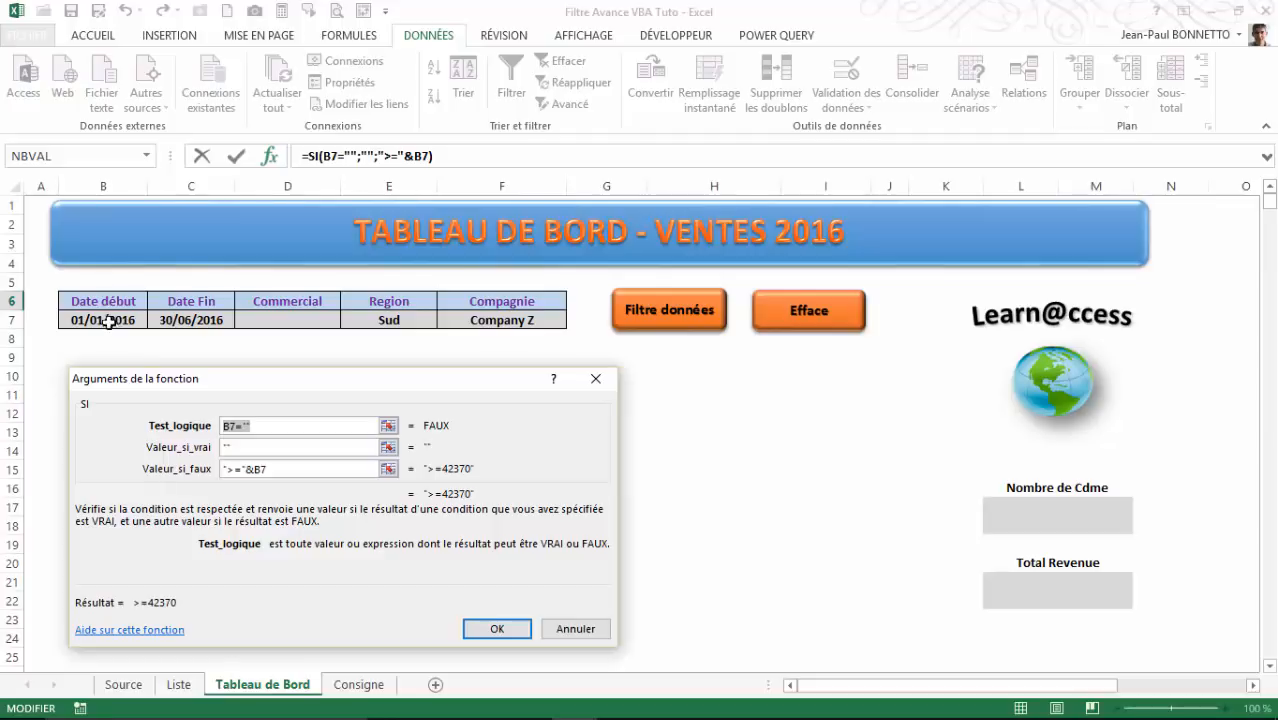
{"action": "left_click", "coordinate": [228, 444]}
{"action": "left_click", "coordinate": [227, 469]}
{"action": "left_click", "coordinate": [252, 427]}
{"action": "left_click", "coordinate": [595, 378]}
{"action": "left_click_drag", "start_coordinate": [913, 686], "coordinate": [855, 686]}
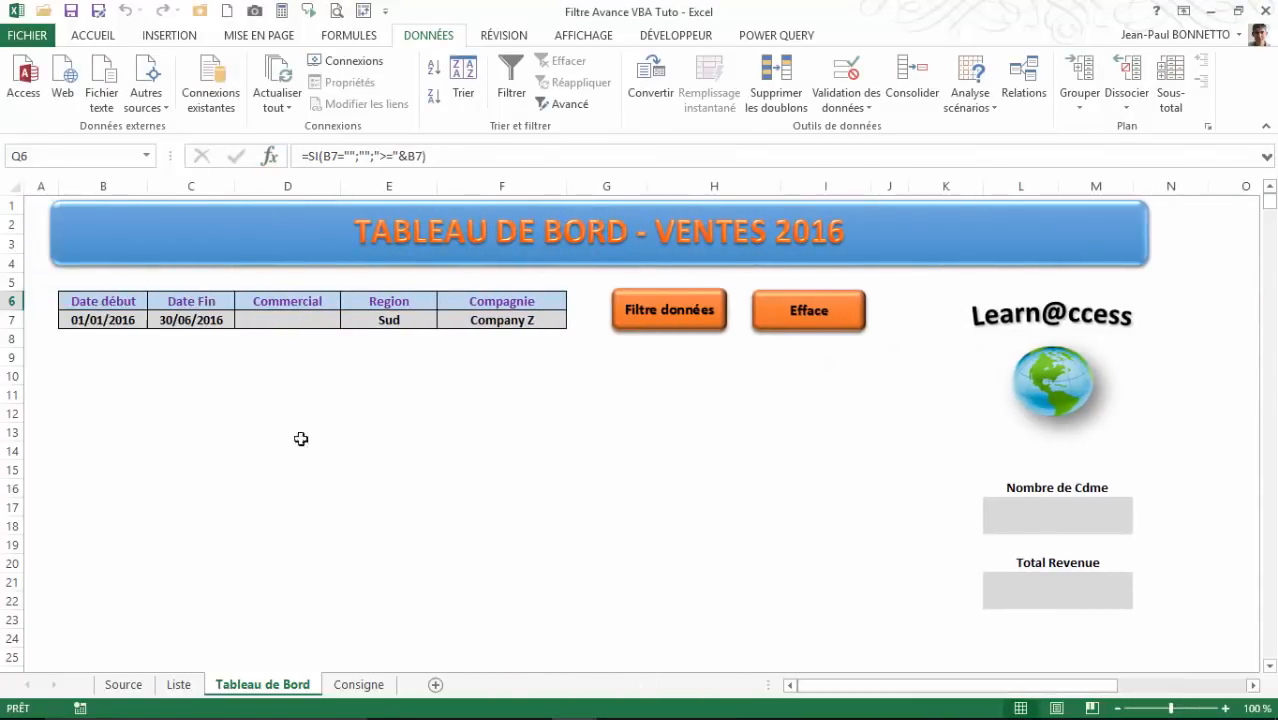
Step: Enter the formula =B7 in cell B9 and set its number format to Standard
{"action": "left_click", "coordinate": [104, 356]}
{"action": "type", "text": "="}
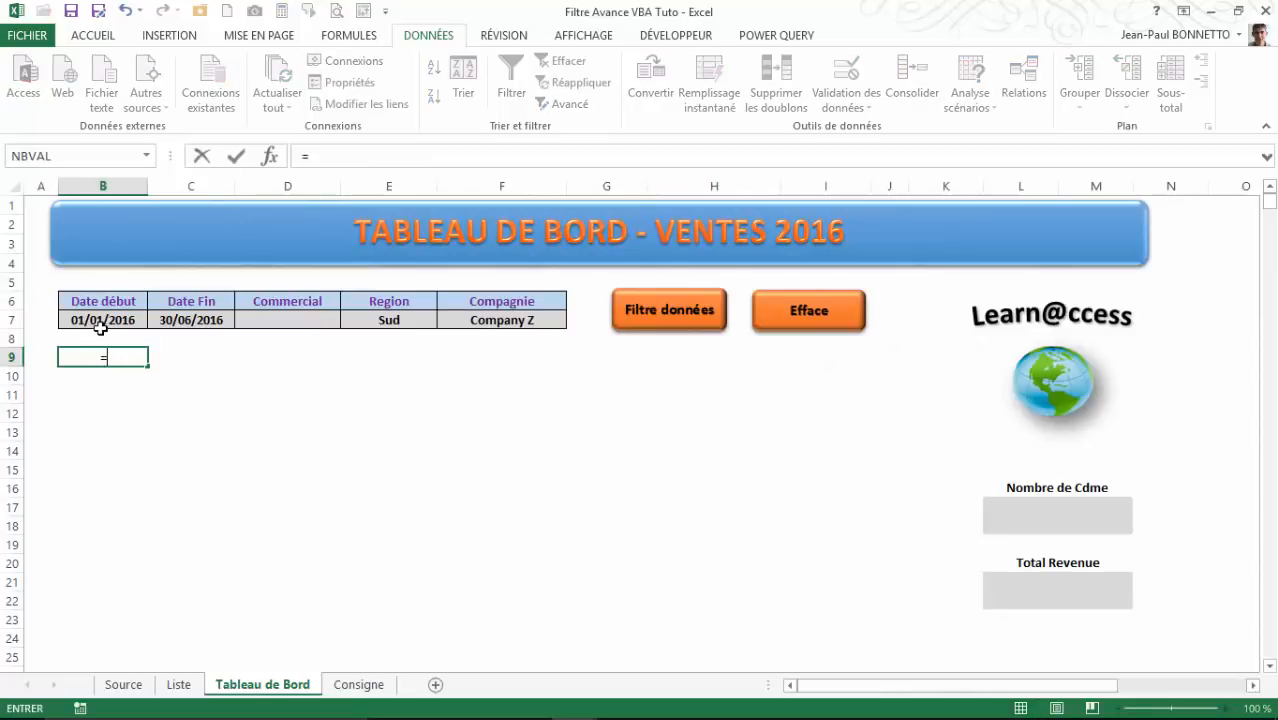
{"action": "left_click", "coordinate": [103, 320]}
{"action": "key", "text": "Return"}
{"action": "left_click", "coordinate": [106, 358]}
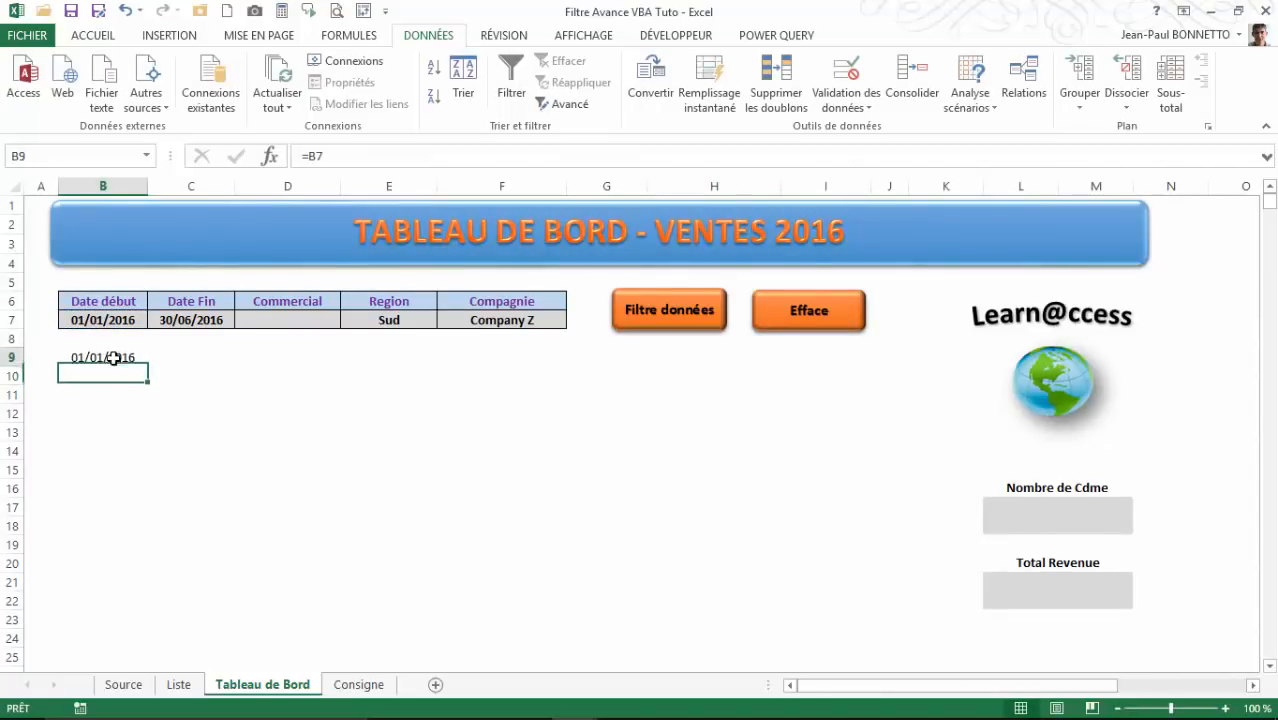
{"action": "left_click", "coordinate": [93, 35]}
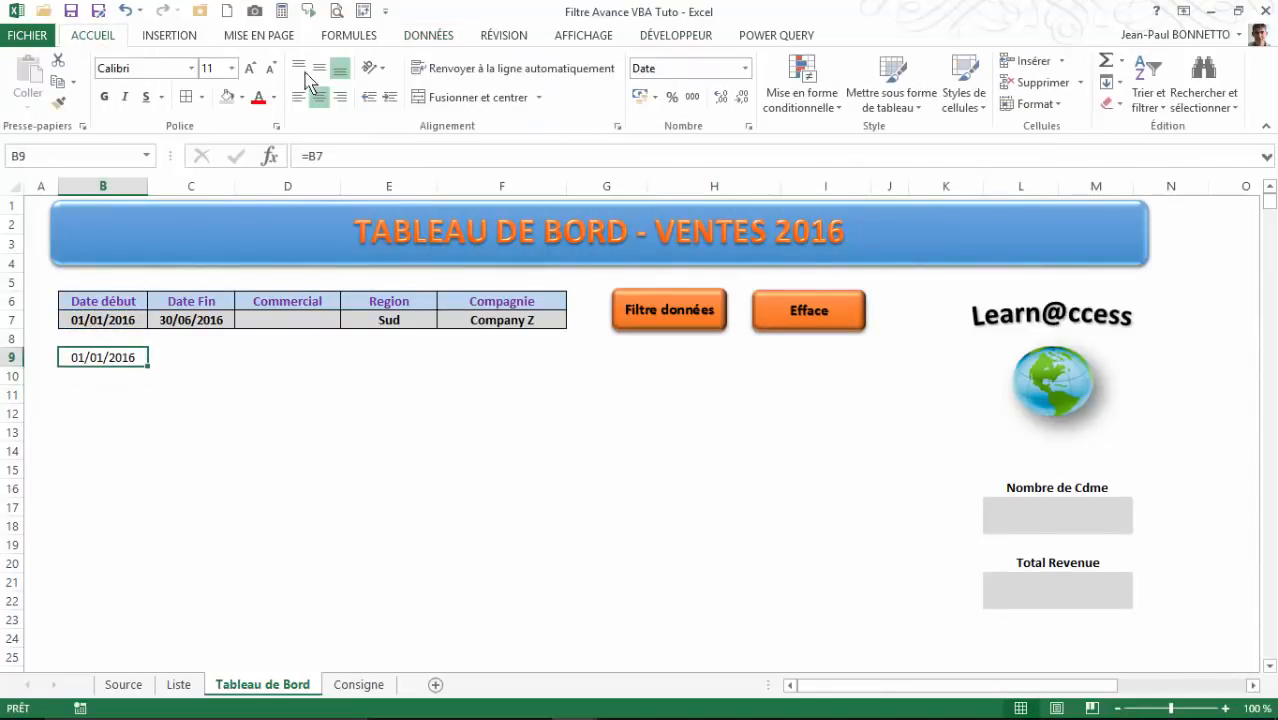
{"action": "left_click", "coordinate": [746, 69]}
{"action": "left_click", "coordinate": [699, 97]}
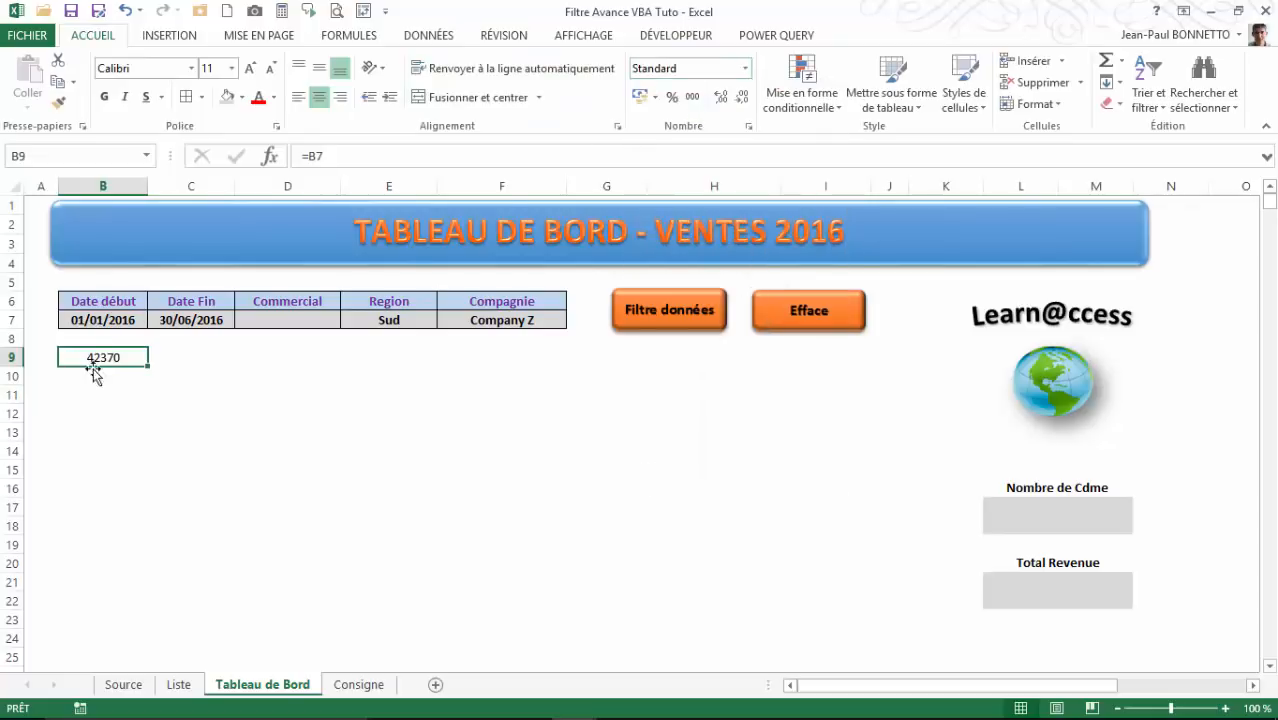
Step: Fill the B9 formula across to C9, and clear the contents of B9:C10
{"action": "left_click_drag", "start_coordinate": [148, 366], "coordinate": [211, 371]}
{"action": "left_click", "coordinate": [200, 362]}
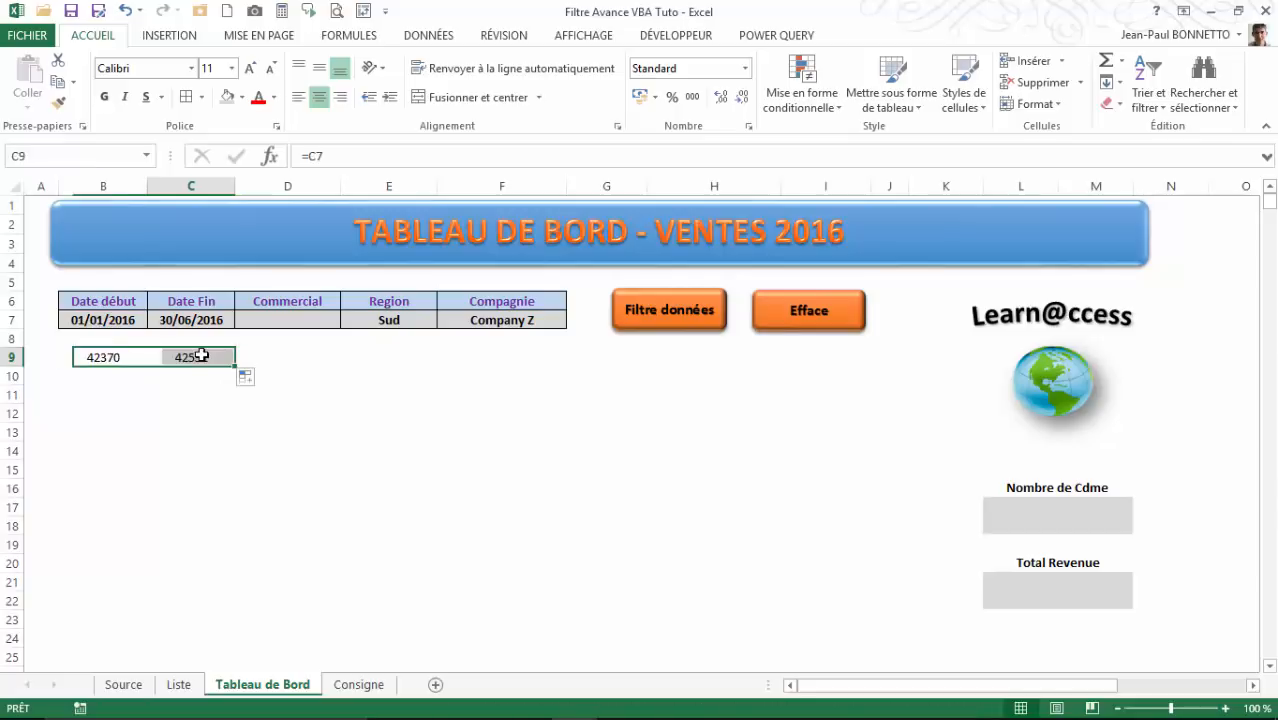
{"action": "mouse_move", "coordinate": [844, 688]}
{"action": "left_mouse_down"}
{"action": "mouse_move", "coordinate": [930, 700]}
{"action": "mouse_move", "coordinate": [984, 689]}
{"action": "mouse_move", "coordinate": [855, 689]}
{"action": "left_mouse_up"}
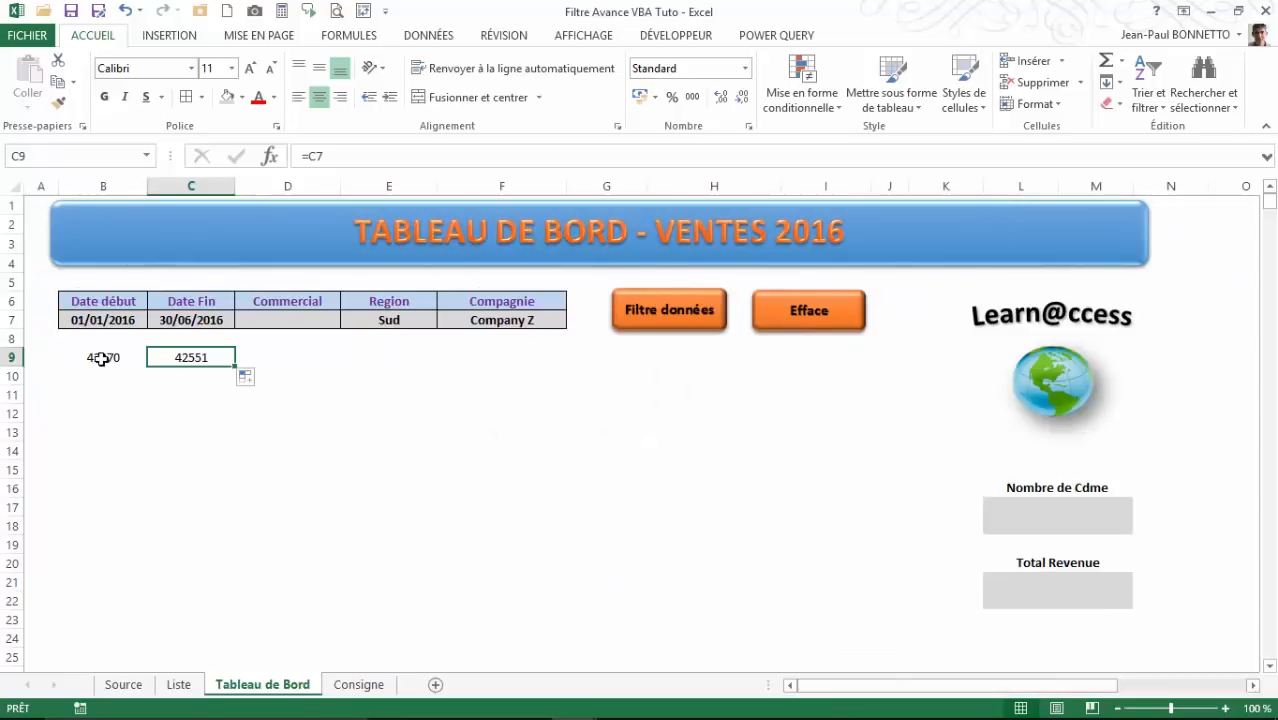
{"action": "left_click_drag", "start_coordinate": [102, 359], "coordinate": [195, 367]}
{"action": "key", "text": "Delete"}
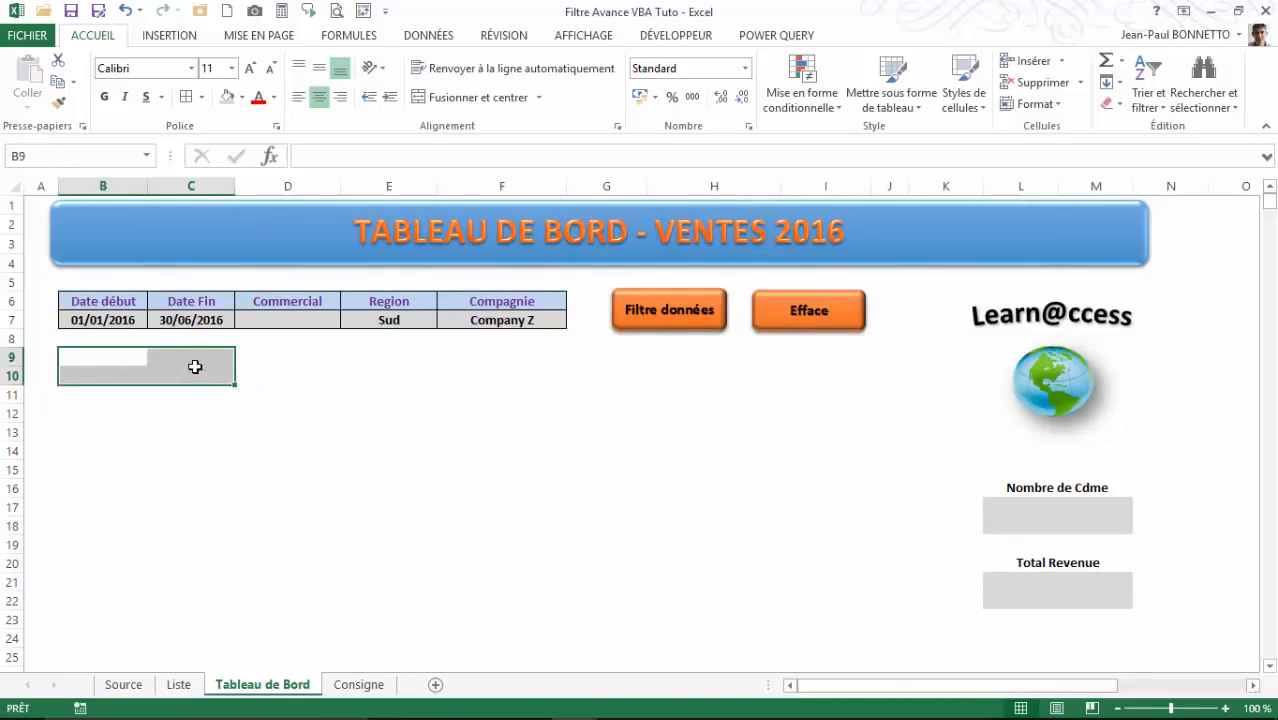
Step: Compare the Date Fin entry in C7 with the second Date Cdme criterion formula in R6
{"action": "left_click", "coordinate": [146, 320]}
{"action": "left_click", "coordinate": [163, 322]}
{"action": "left_click_drag", "start_coordinate": [940, 688], "coordinate": [1068, 678]}
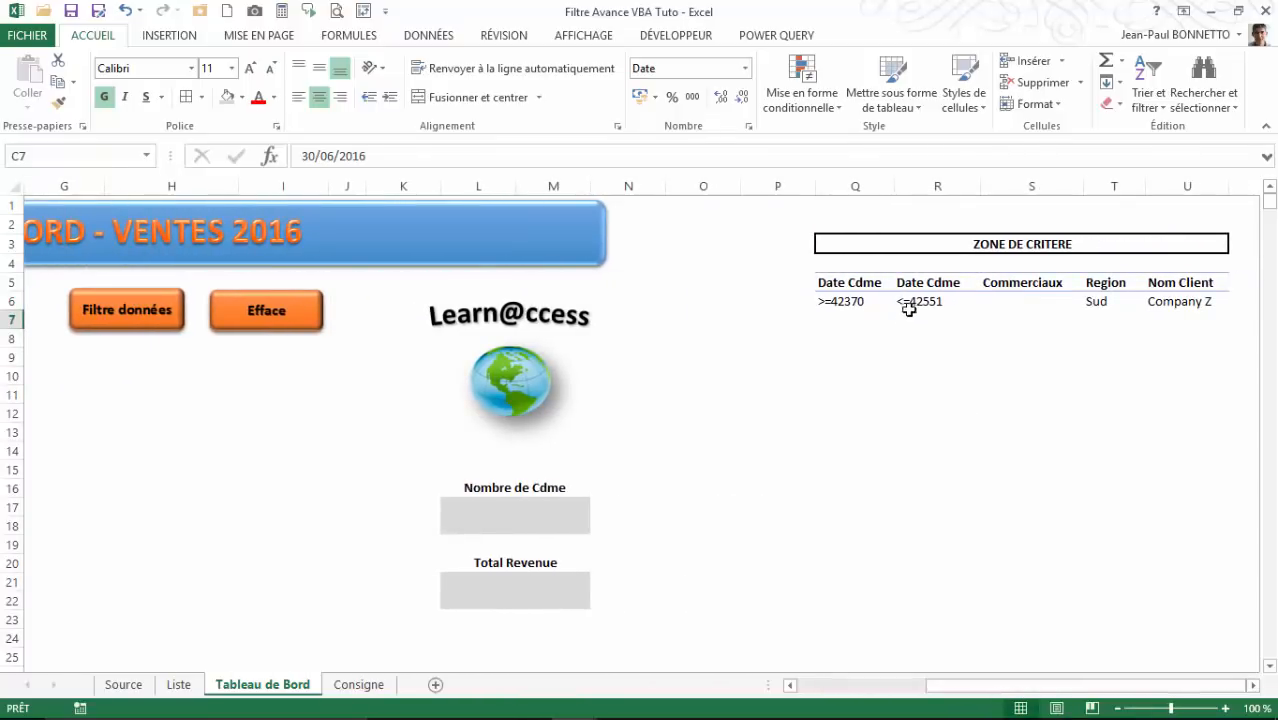
{"action": "left_click", "coordinate": [910, 301]}
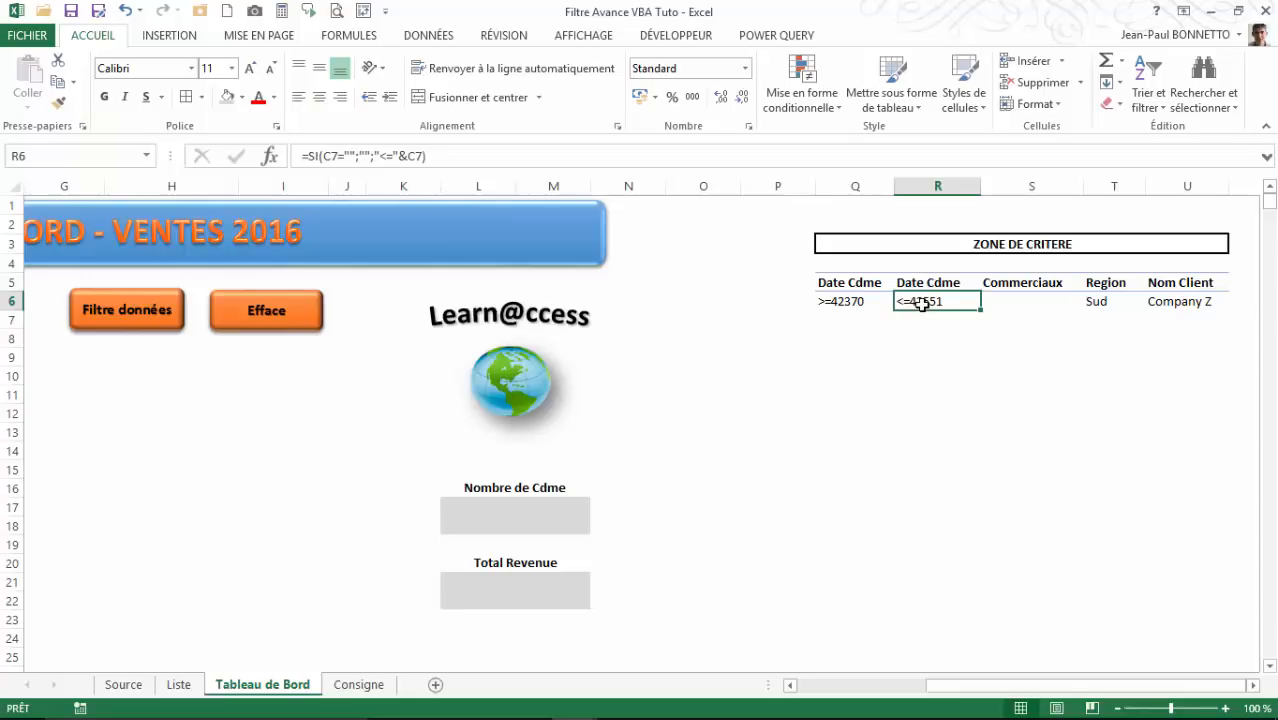
{"action": "left_click", "coordinate": [323, 157]}
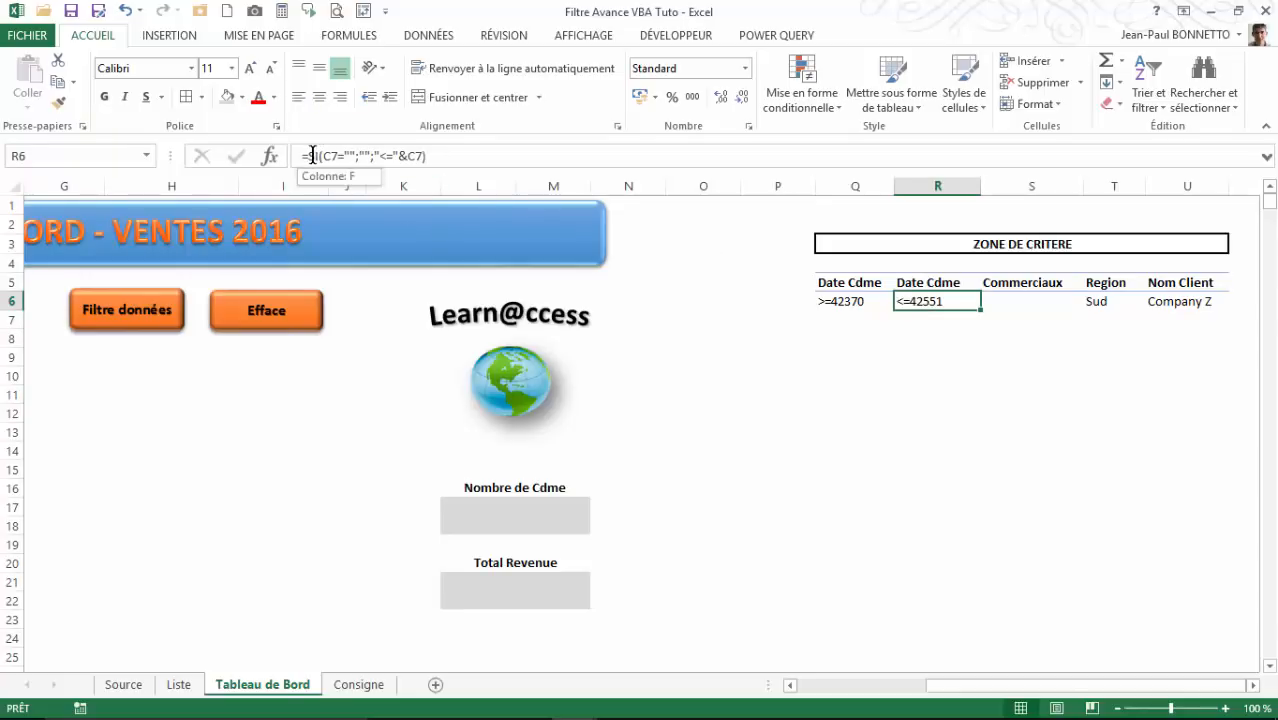
Step: Examine the arguments of the SI function in R6 alongside the Date Fin entry, and close the function arguments without changes
{"action": "left_click", "coordinate": [270, 157]}
{"action": "left_click_drag", "start_coordinate": [456, 390], "coordinate": [420, 422]}
{"action": "left_click_drag", "start_coordinate": [1055, 688], "coordinate": [910, 687]}
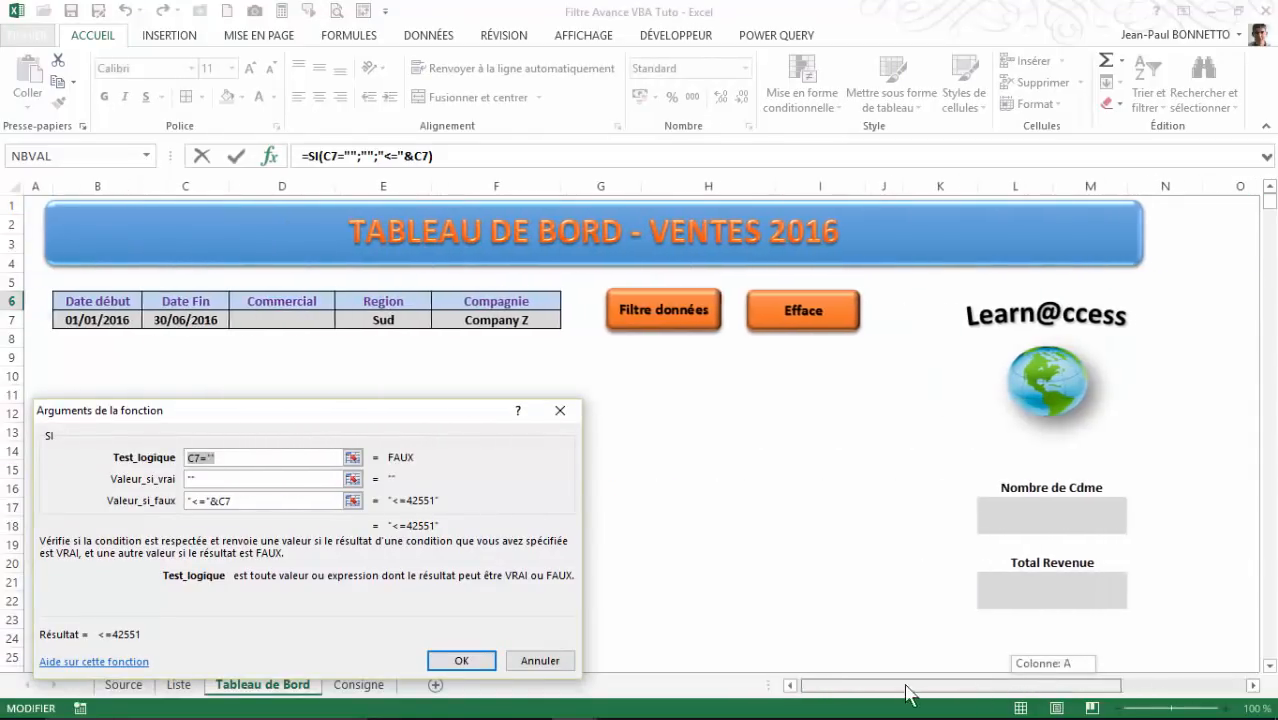
{"action": "left_click_drag", "start_coordinate": [428, 405], "coordinate": [494, 376]}
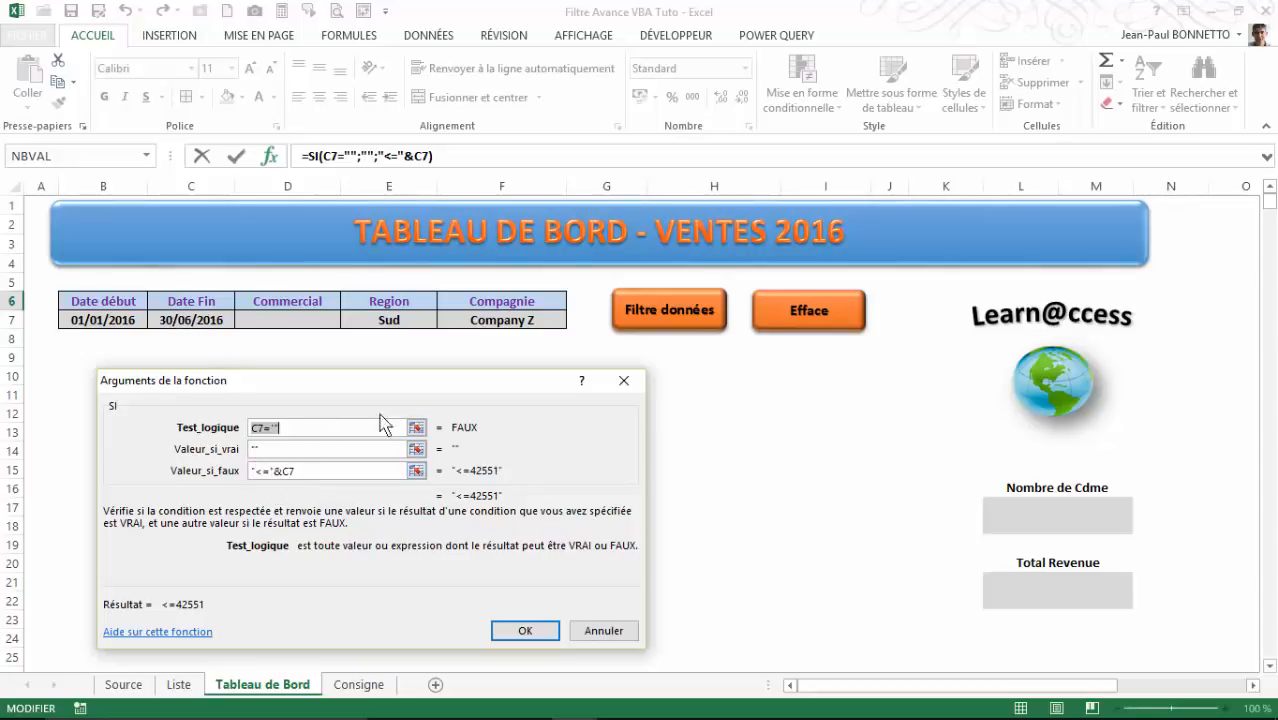
{"action": "left_click", "coordinate": [525, 630]}
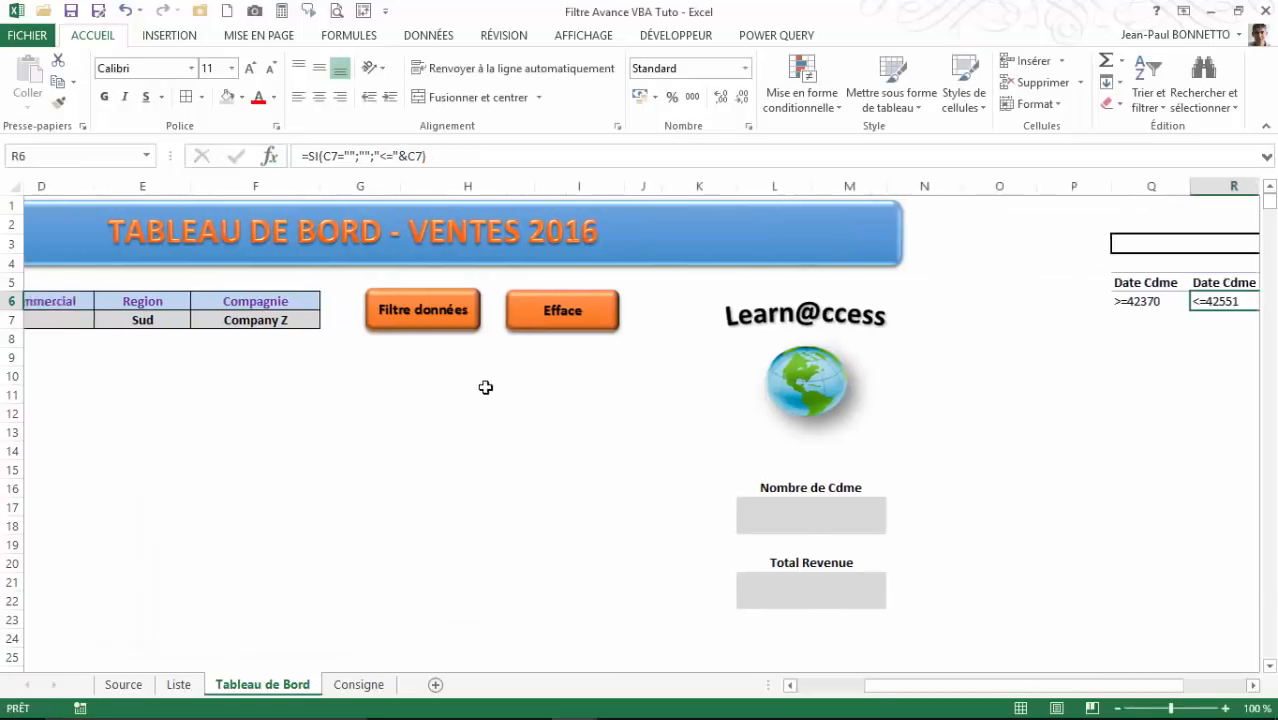
Step: Examine the SI function arguments of the Commerciaux criterion in S6 alongside the Commercial entry, and close them without changes
{"action": "left_click", "coordinate": [1244, 305]}
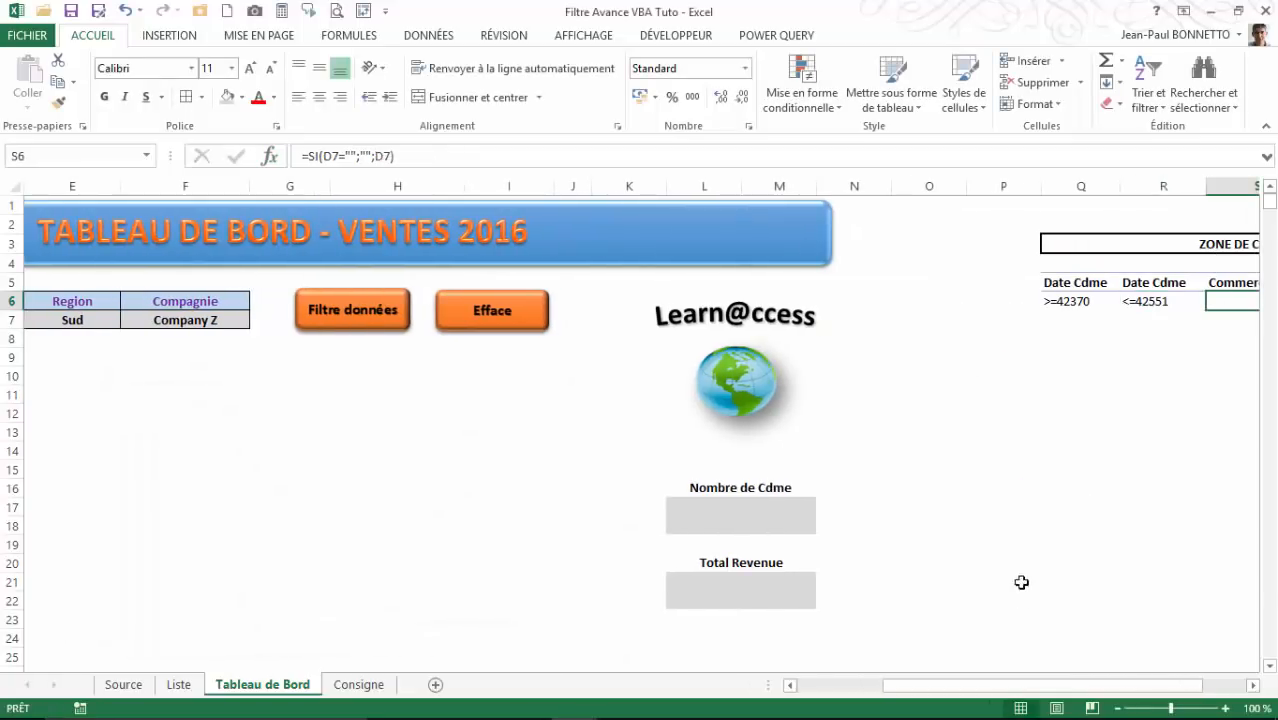
{"action": "left_click_drag", "start_coordinate": [1018, 687], "coordinate": [1066, 688]}
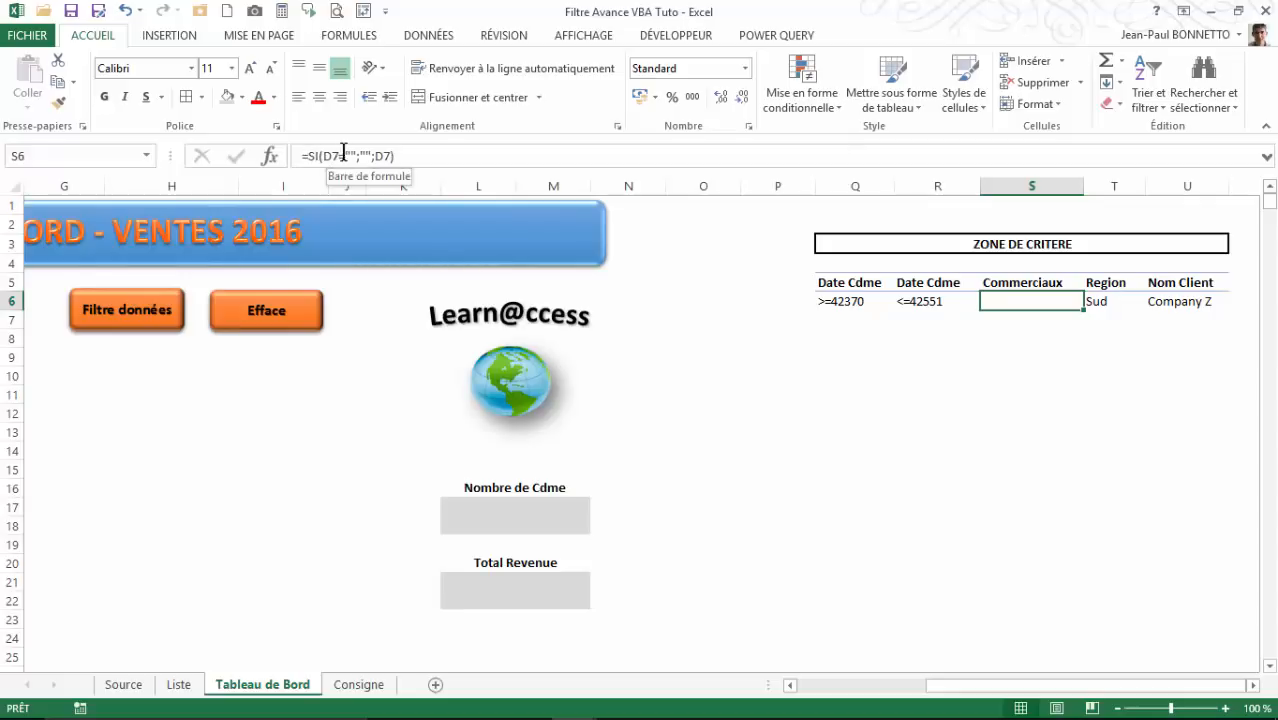
{"action": "left_click", "coordinate": [276, 159]}
{"action": "left_click_drag", "start_coordinate": [1015, 688], "coordinate": [859, 691]}
{"action": "left_click_drag", "start_coordinate": [506, 386], "coordinate": [488, 368]}
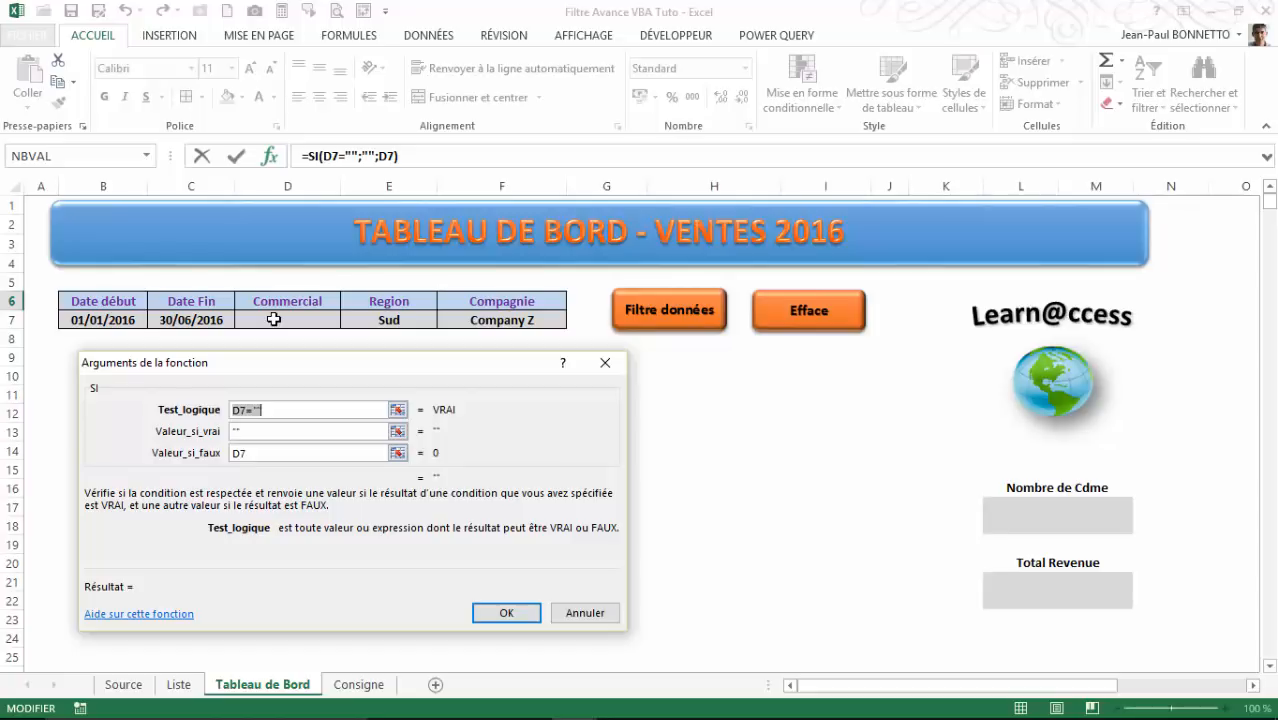
{"action": "left_click", "coordinate": [510, 613]}
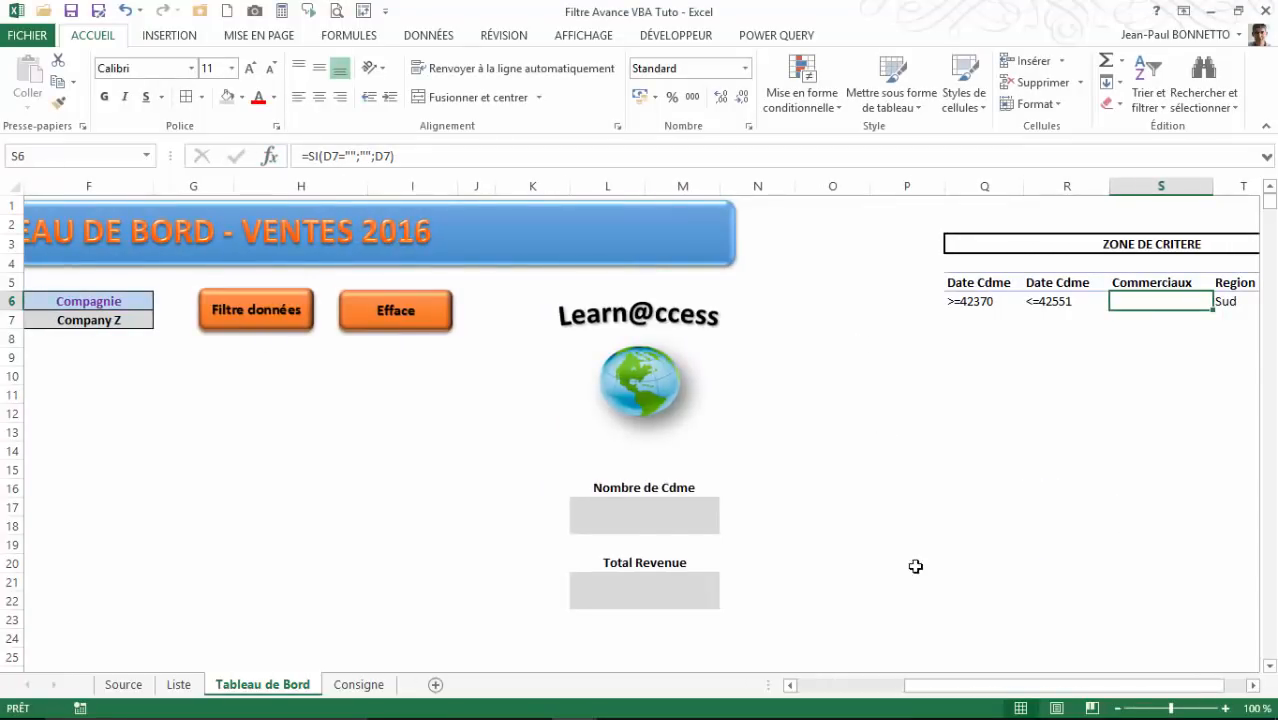
Step: Examine the SI function arguments of the Region criterion in T6 alongside the Region entry, and close them without changes
{"action": "left_click_drag", "start_coordinate": [993, 685], "coordinate": [1093, 404]}
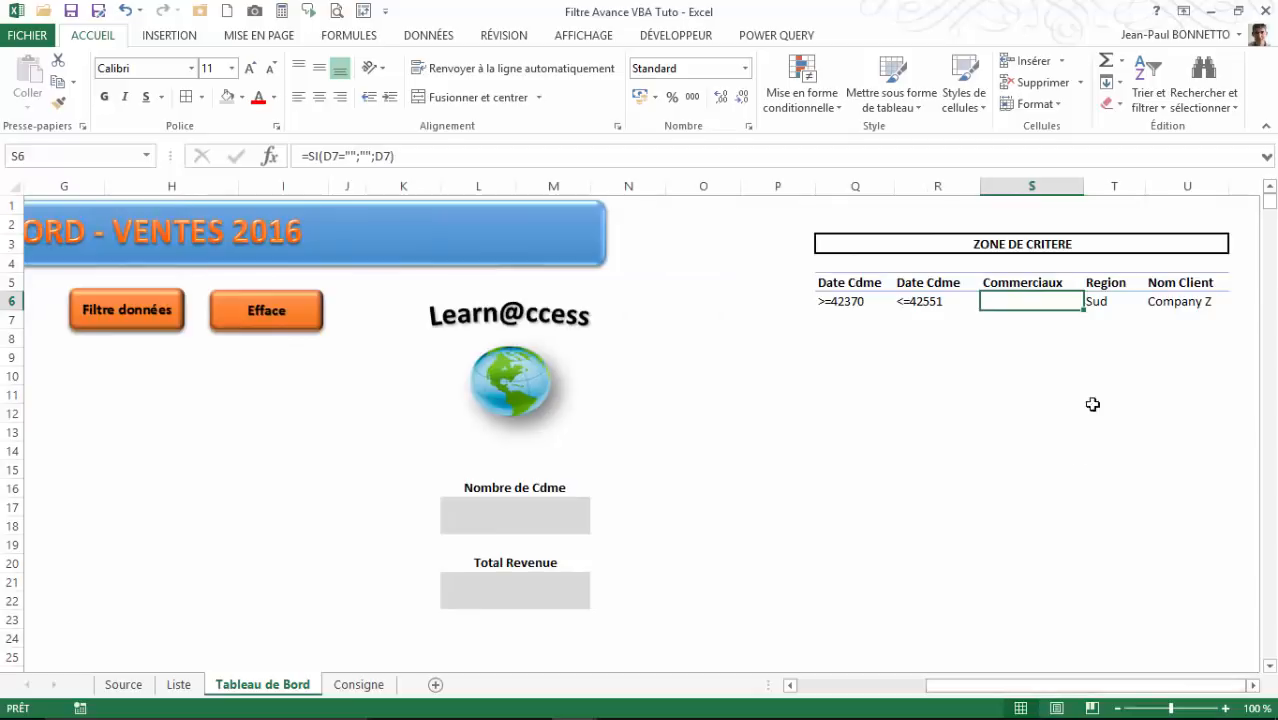
{"action": "left_click", "coordinate": [1100, 298]}
{"action": "left_click", "coordinate": [269, 156]}
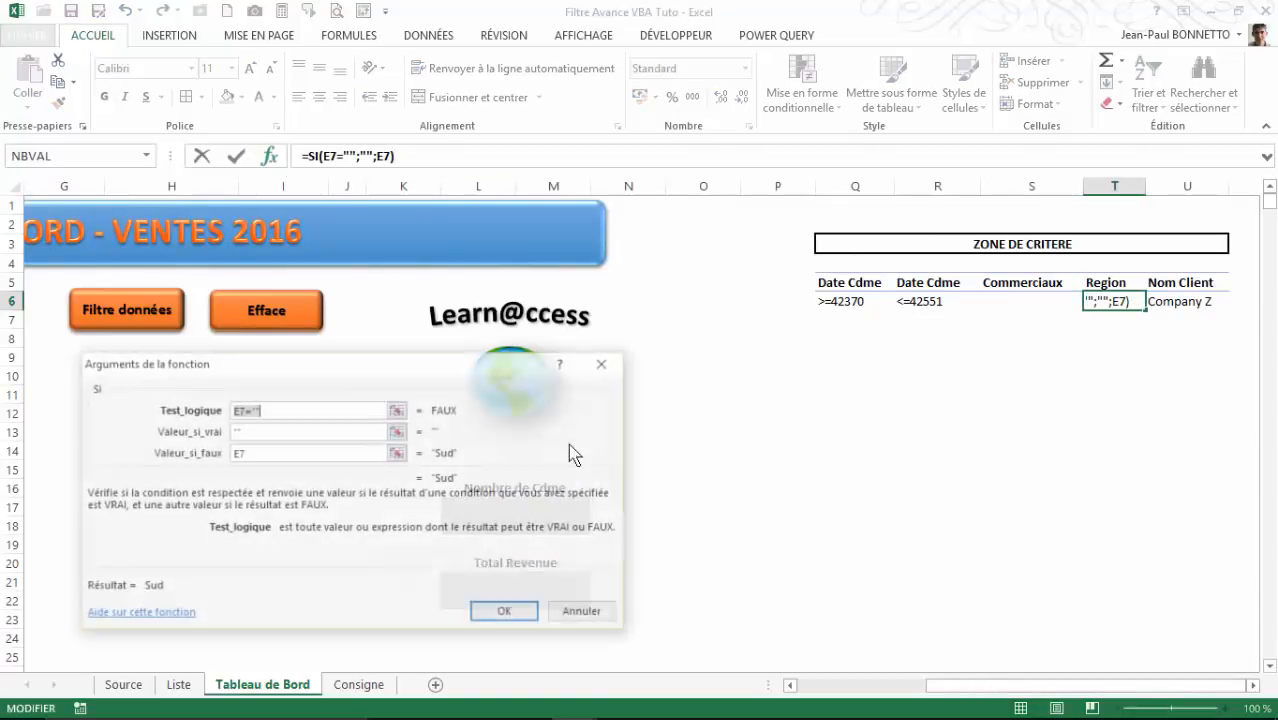
{"action": "left_click_drag", "start_coordinate": [991, 685], "coordinate": [797, 684]}
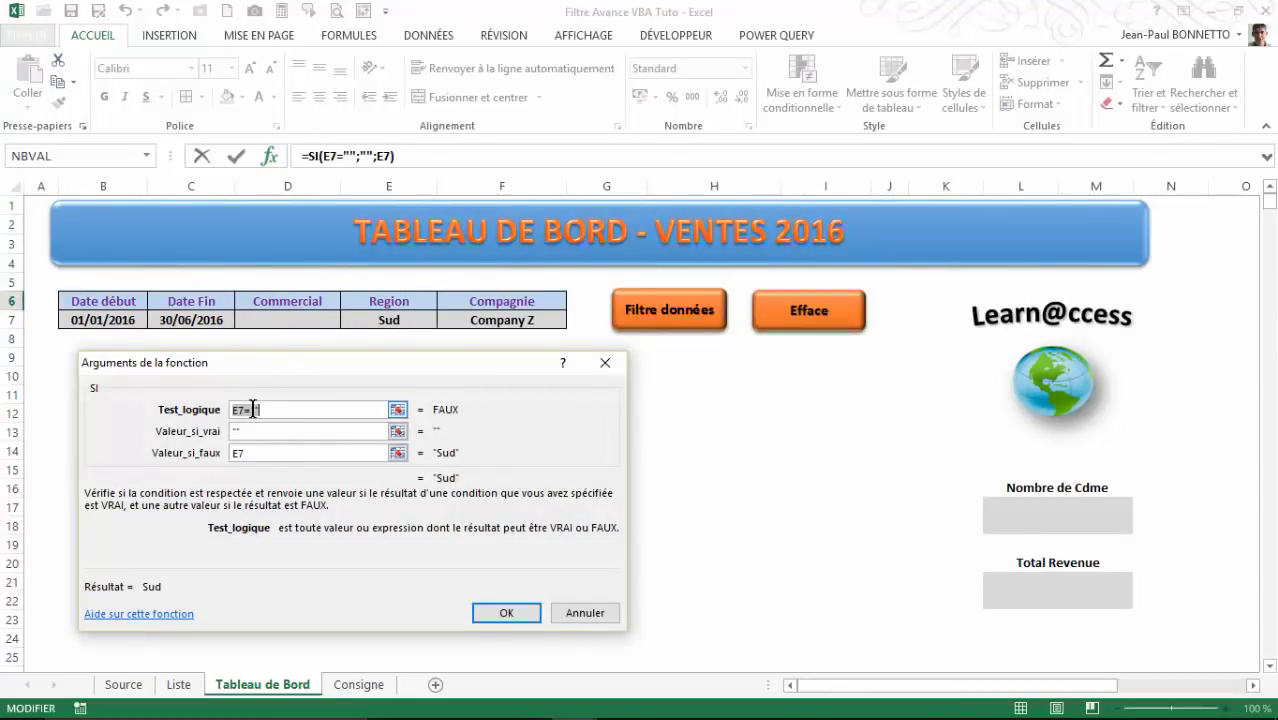
{"action": "left_click", "coordinate": [248, 457]}
{"action": "left_click", "coordinate": [507, 614]}
Step: Examine the SI function arguments of the Nom Client criterion in U6 alongside the Compagnie entry, and cancel out of them
{"action": "left_click", "coordinate": [1150, 305]}
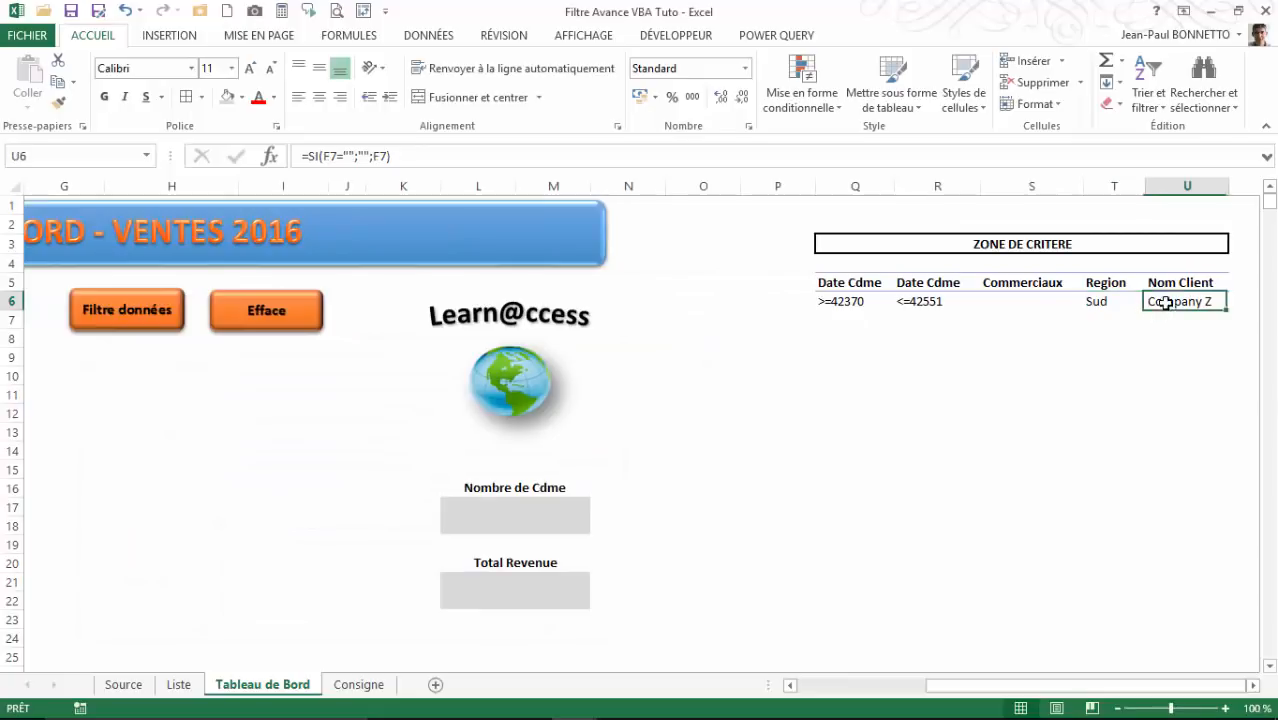
{"action": "left_click", "coordinate": [269, 156]}
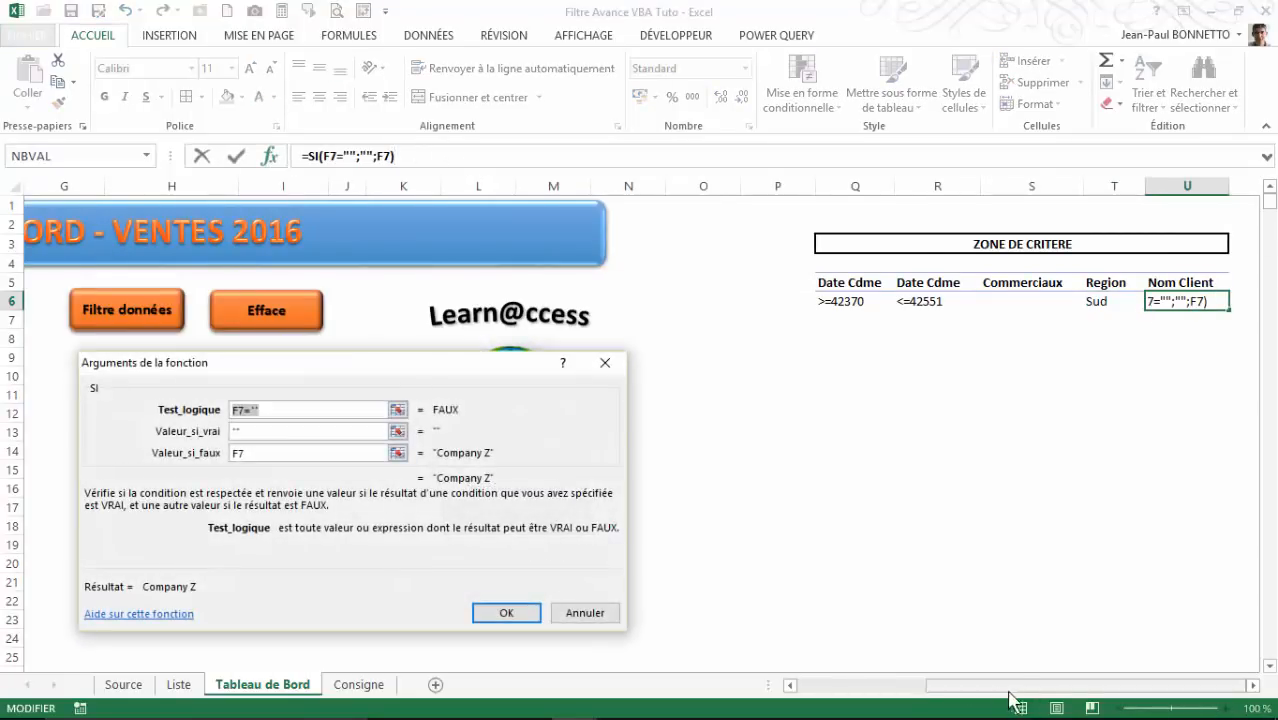
{"action": "left_click_drag", "start_coordinate": [1013, 697], "coordinate": [845, 697]}
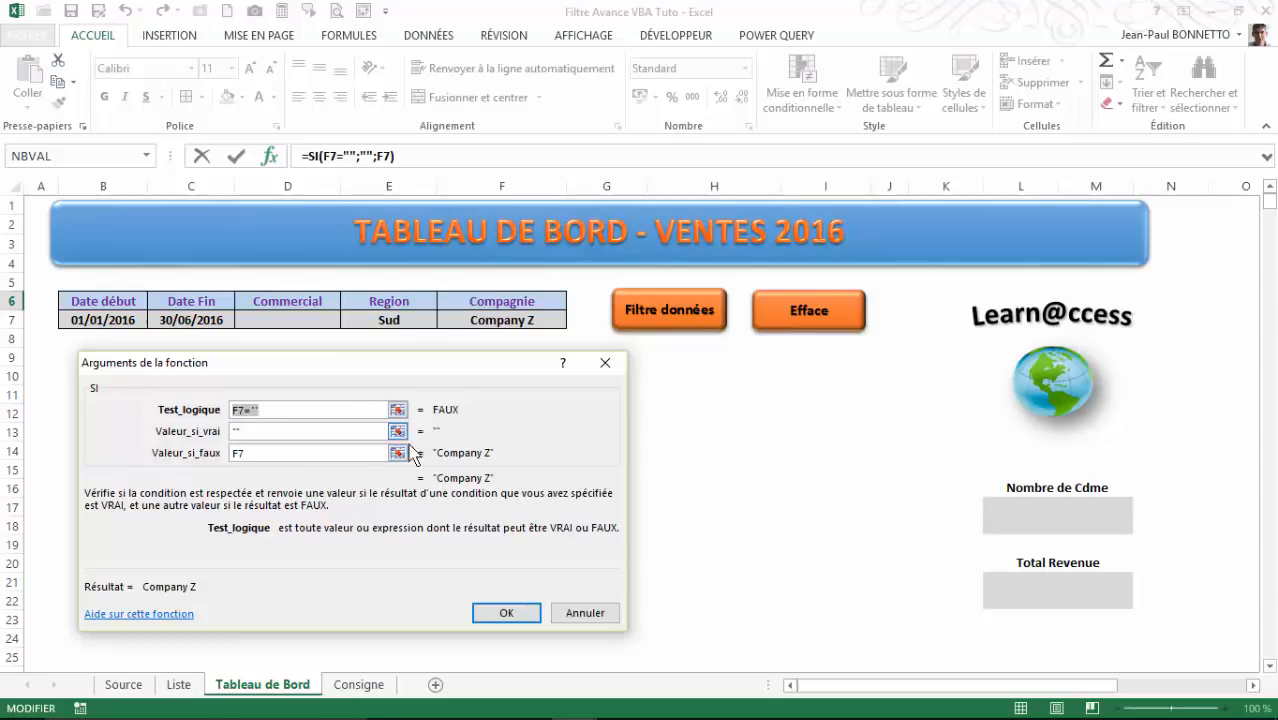
{"action": "left_click", "coordinate": [585, 613]}
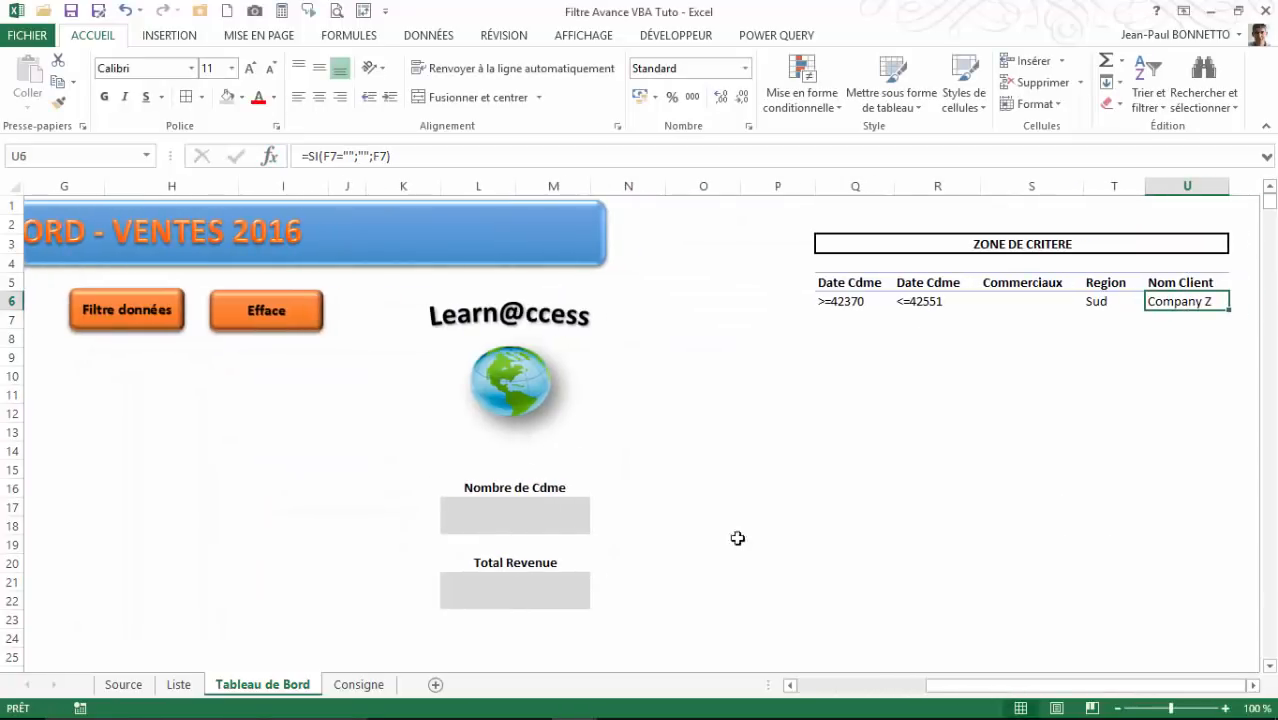
{"action": "left_click_drag", "start_coordinate": [1021, 685], "coordinate": [866, 697]}
{"action": "left_click", "coordinate": [98, 406]}
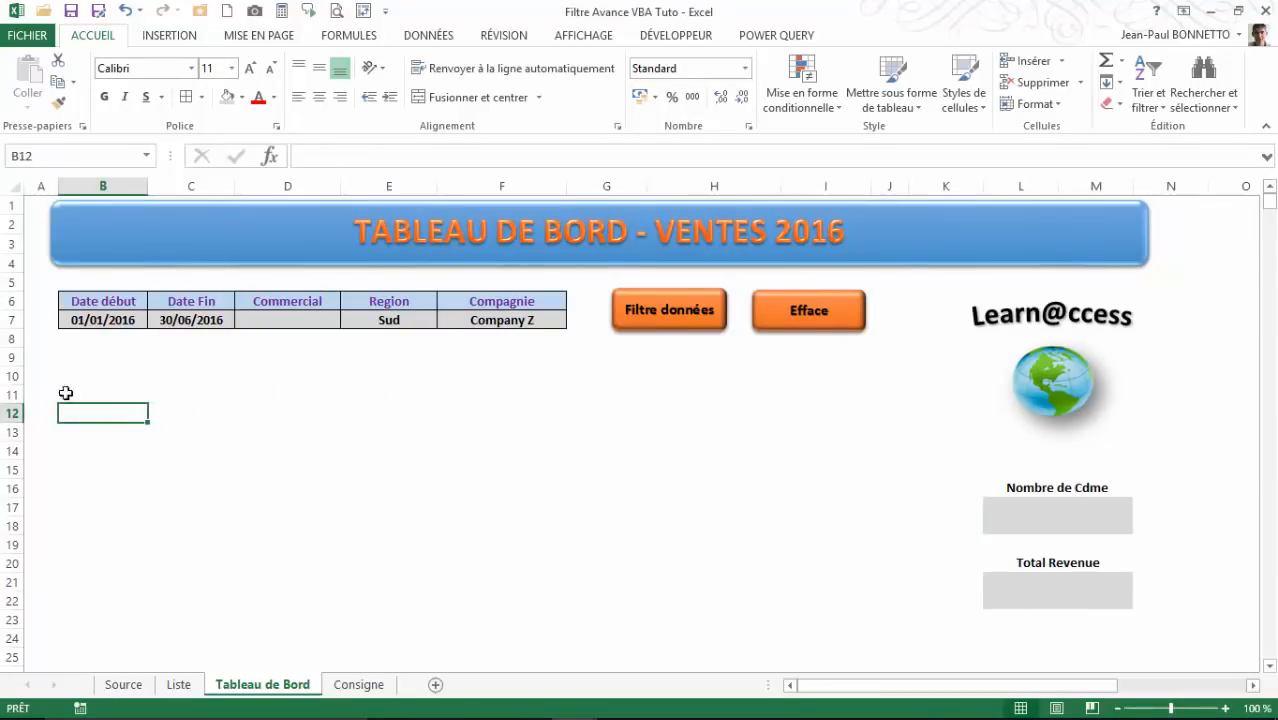
{"action": "left_click_drag", "start_coordinate": [66, 364], "coordinate": [113, 397]}
{"action": "left_click", "coordinate": [106, 366]}
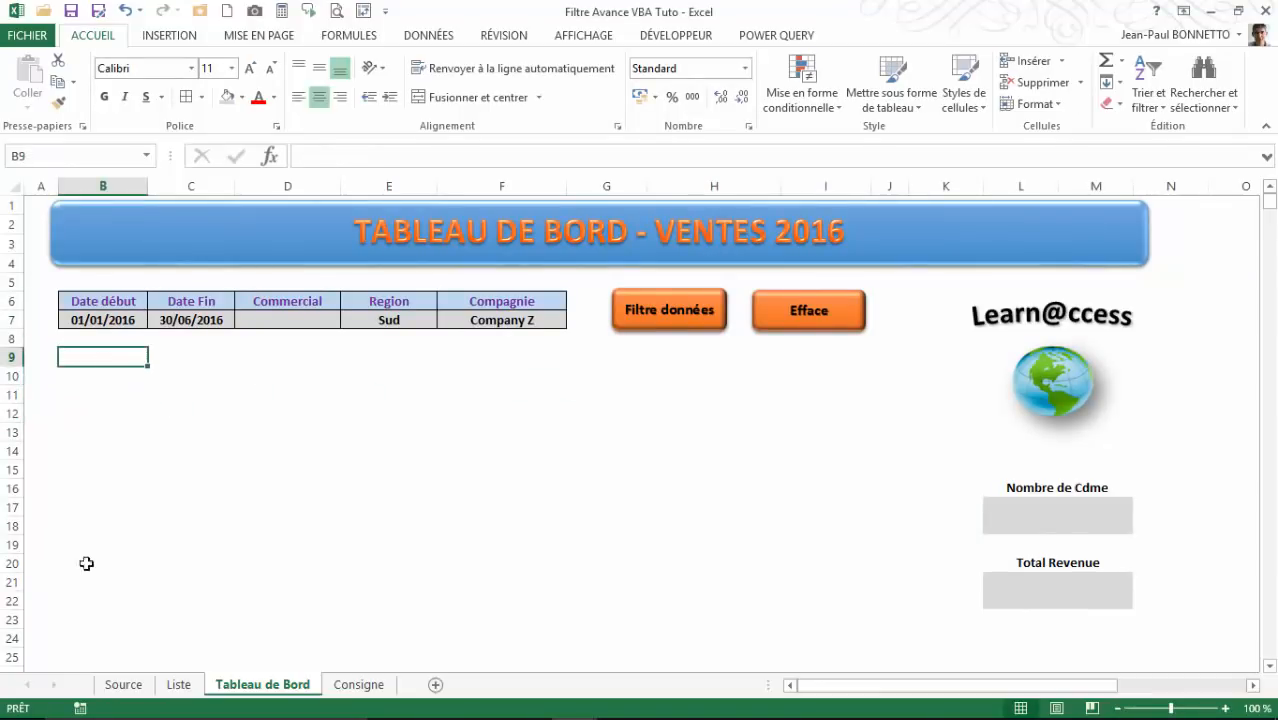
Step: Look up the table name of the sales data on the Source sheet and review its rows and column headers
{"action": "left_click", "coordinate": [124, 686]}
{"action": "left_click", "coordinate": [273, 296]}
{"action": "scroll", "coordinate": [451, 334], "scroll_direction": "down", "scroll_amount": 2}
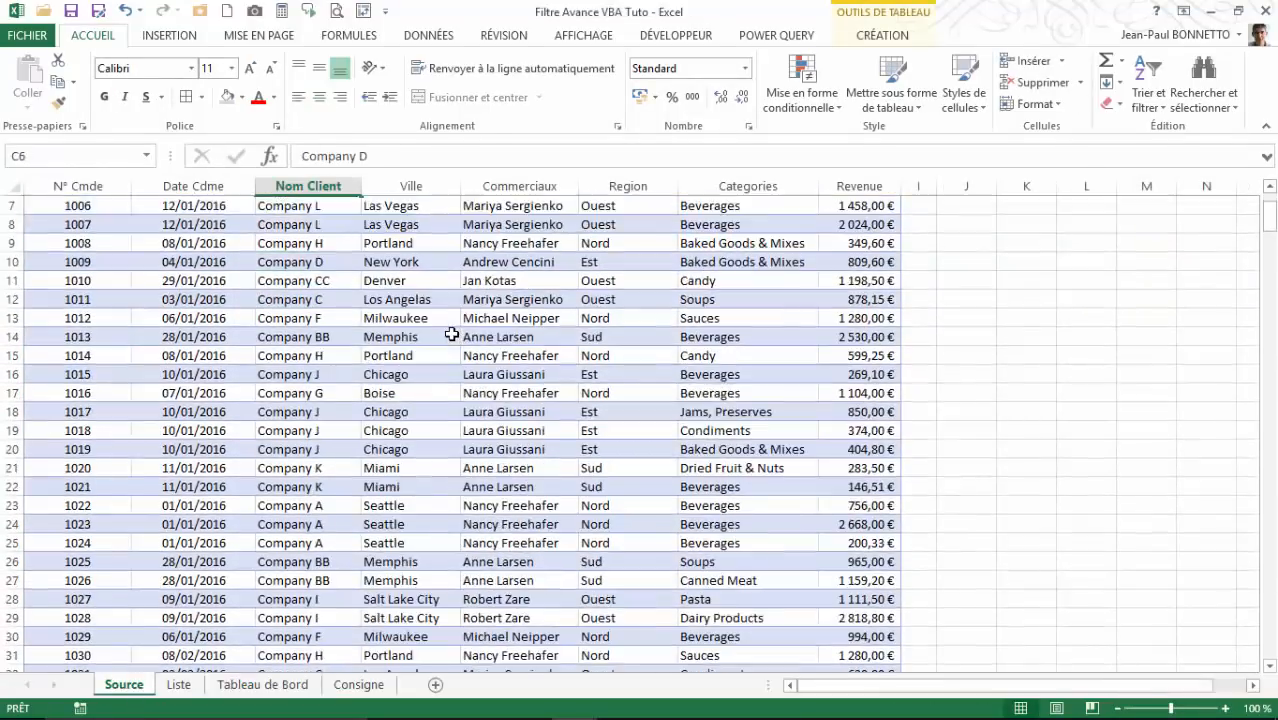
{"action": "scroll", "coordinate": [451, 334], "scroll_direction": "up", "scroll_amount": 2}
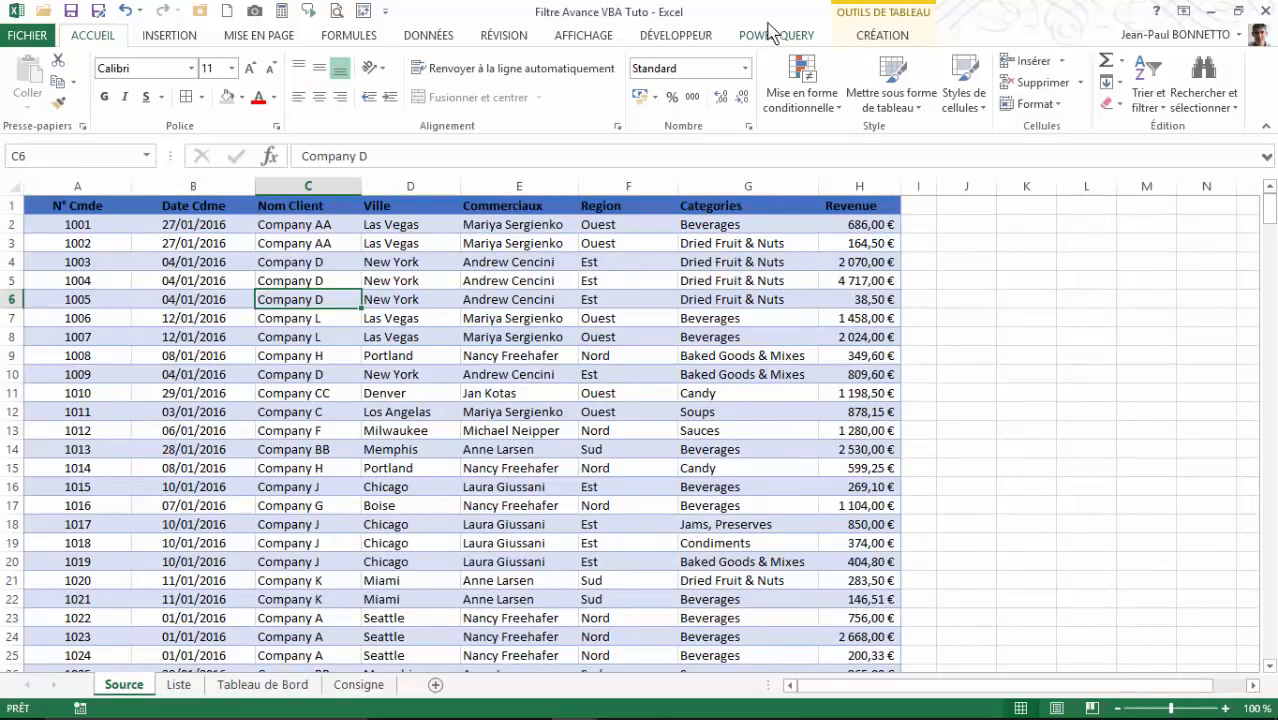
{"action": "left_click", "coordinate": [895, 35]}
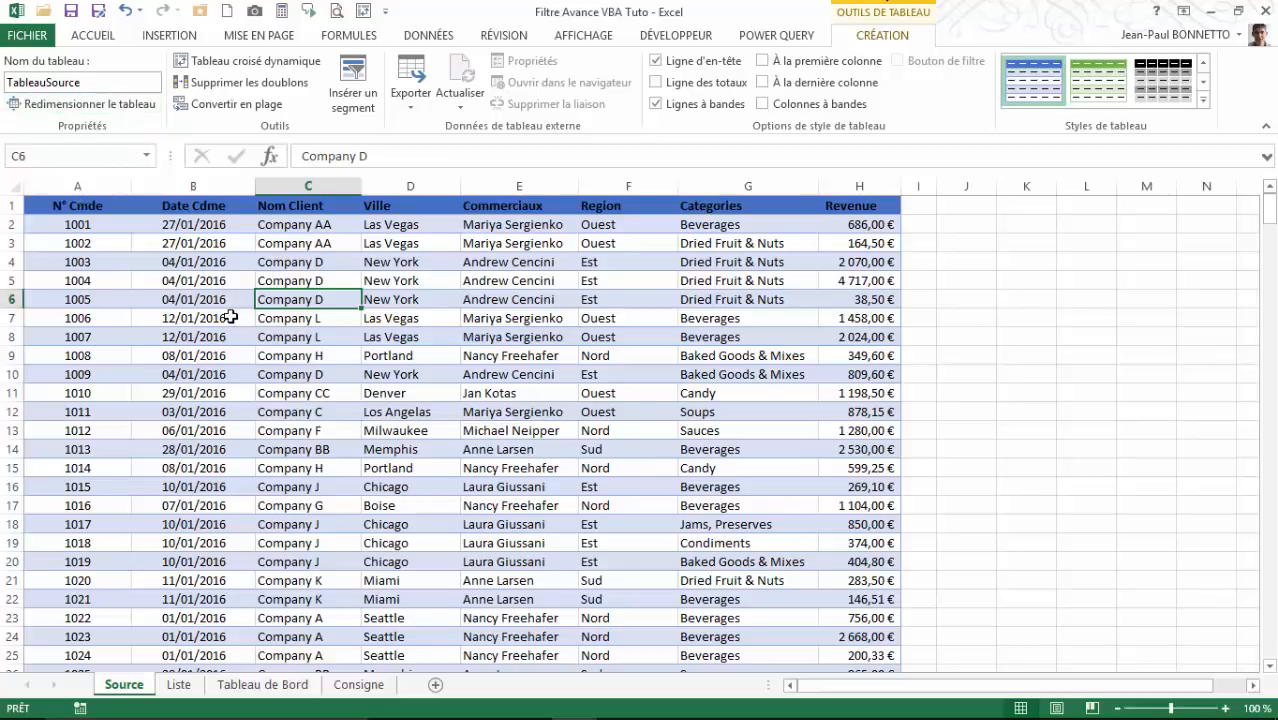
{"action": "scroll", "coordinate": [230, 317], "scroll_direction": "down", "scroll_amount": 2}
{"action": "scroll", "coordinate": [280, 385], "scroll_direction": "up", "scroll_amount": 1}
{"action": "scroll", "coordinate": [275, 375], "scroll_direction": "down", "scroll_amount": 1}
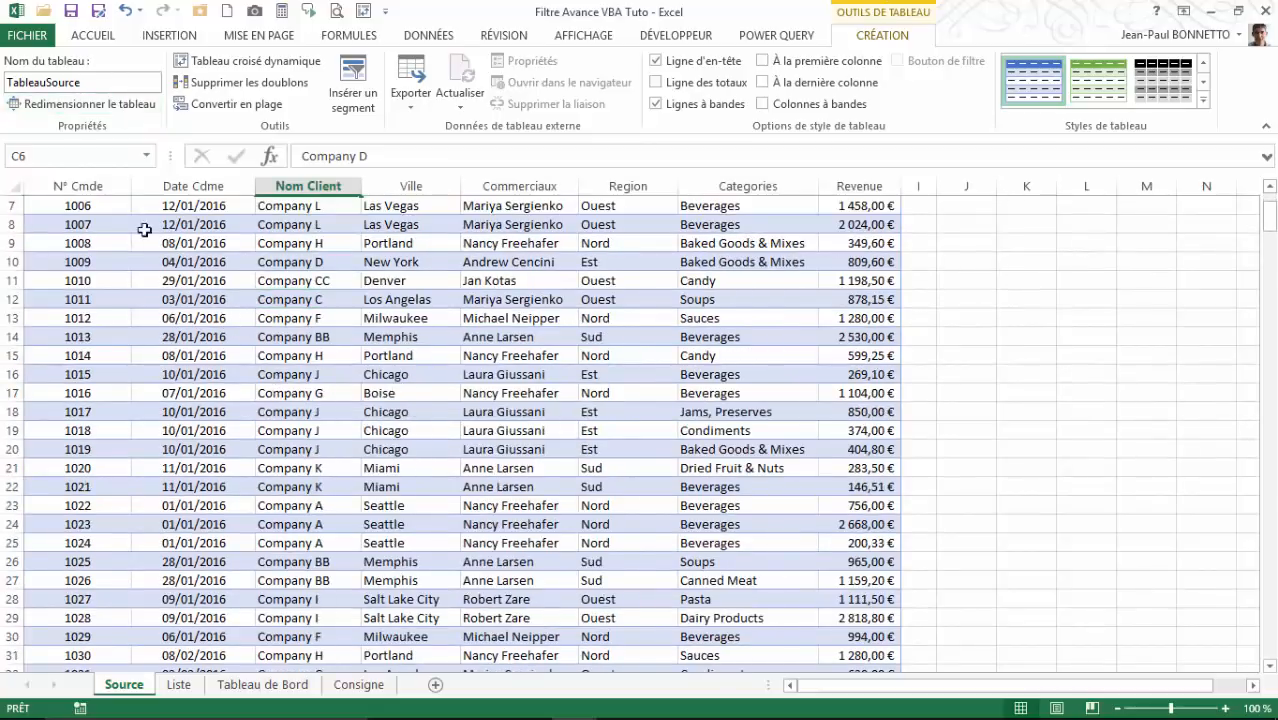
{"action": "scroll", "coordinate": [214, 332], "scroll_direction": "up", "scroll_amount": 2}
{"action": "scroll", "coordinate": [215, 333], "scroll_direction": "down", "scroll_amount": 1}
{"action": "scroll", "coordinate": [215, 333], "scroll_direction": "up", "scroll_amount": 1}
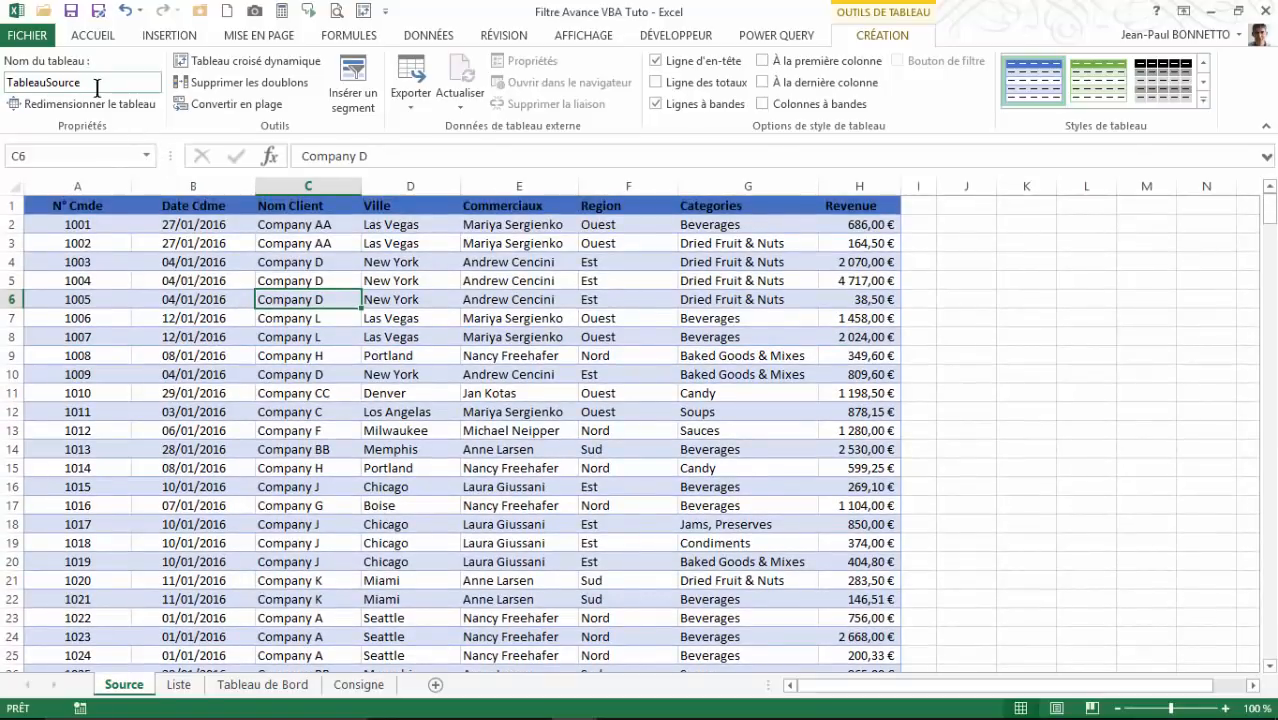
{"action": "left_click", "coordinate": [378, 431]}
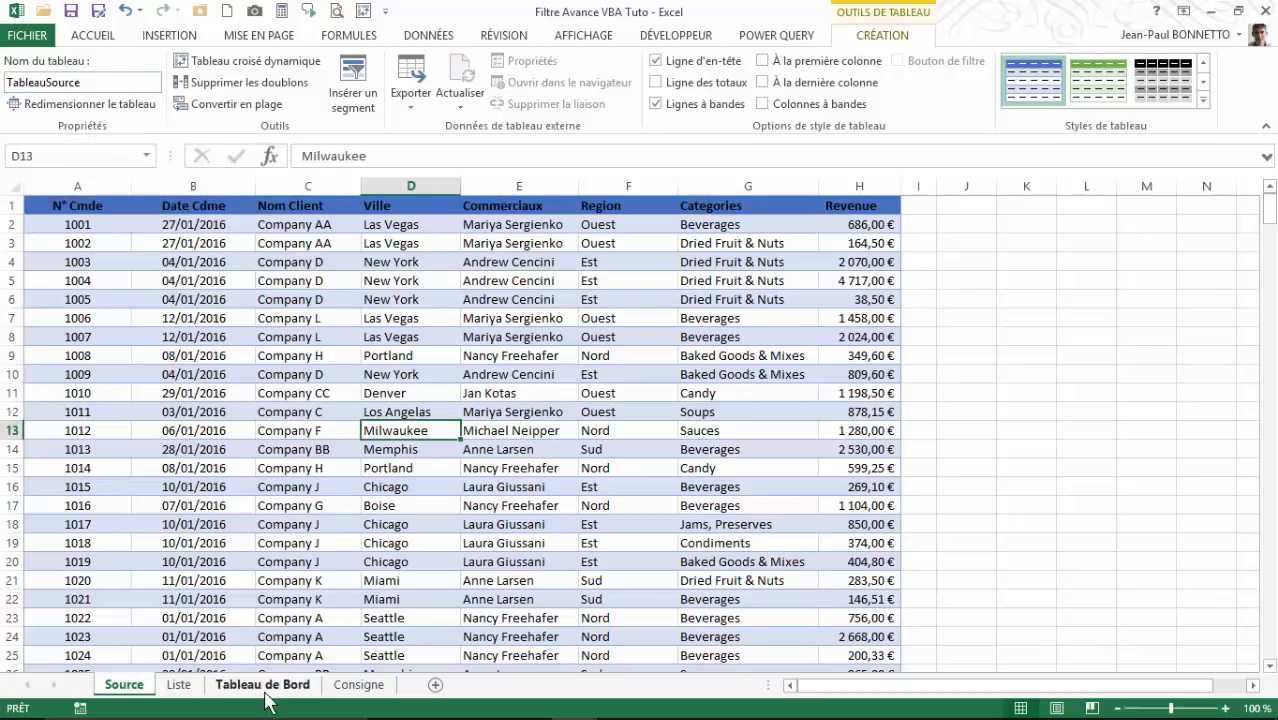
Step: Set up an advanced filter on the Tableau de Bord sheet with tableausource as the list range and $Q$5:$U$6 as the criteria range
{"action": "left_click", "coordinate": [263, 685]}
{"action": "left_click", "coordinate": [205, 449]}
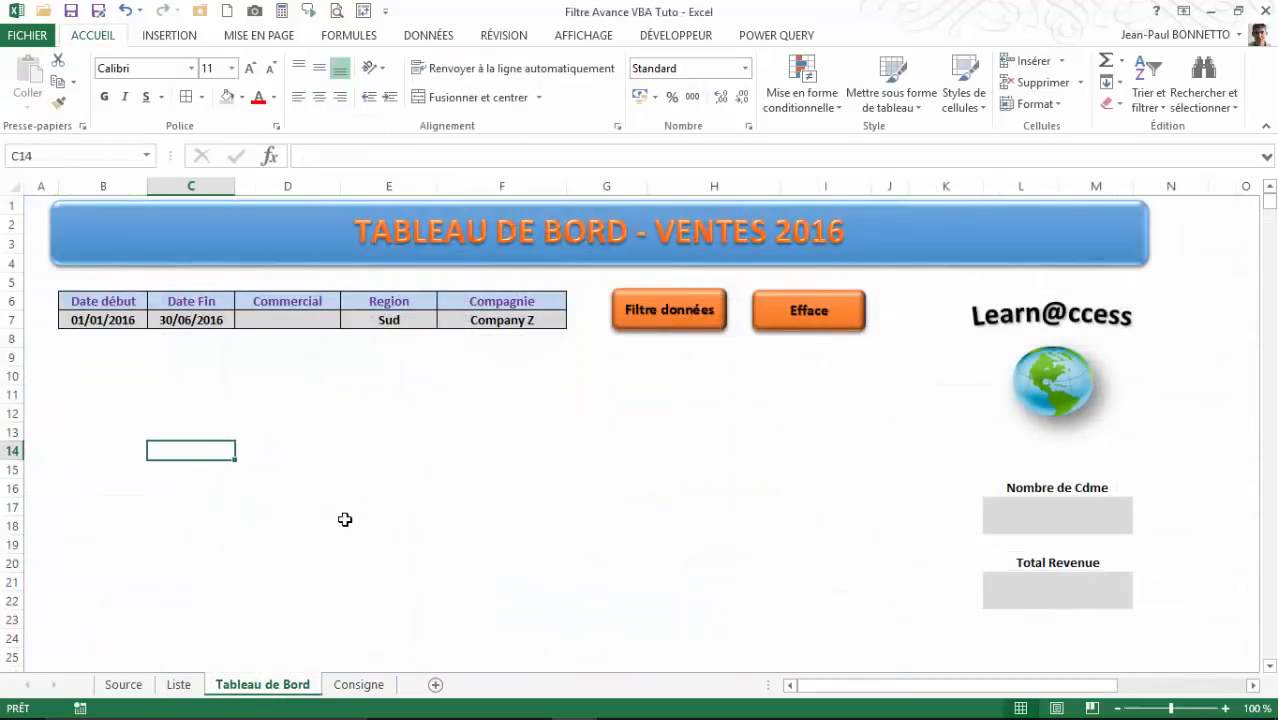
{"action": "left_click", "coordinate": [312, 426]}
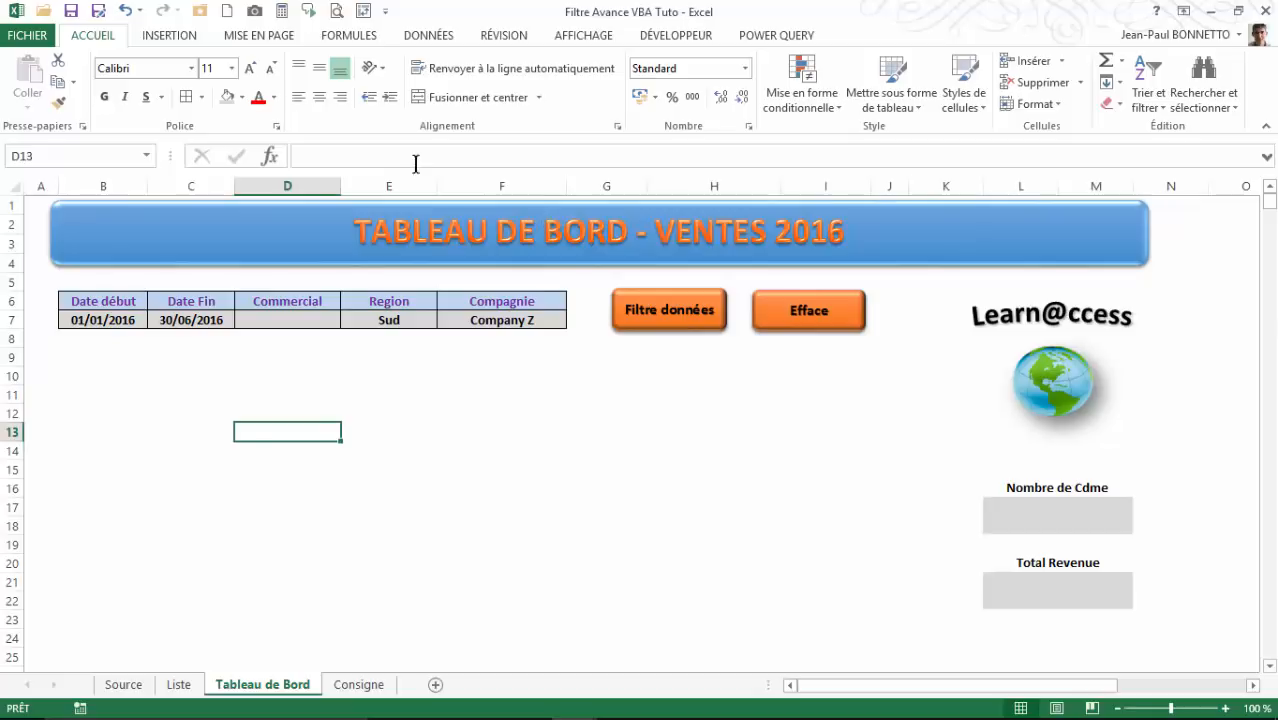
{"action": "left_click", "coordinate": [424, 40]}
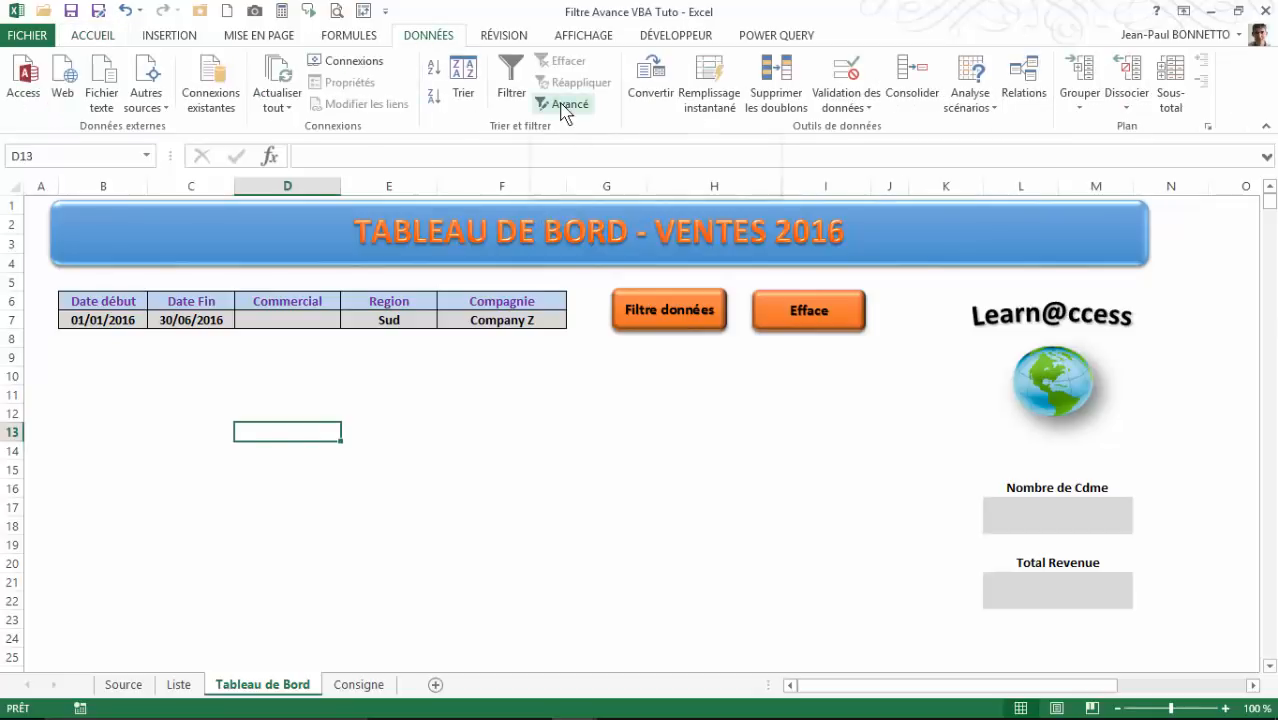
{"action": "left_click", "coordinate": [563, 106]}
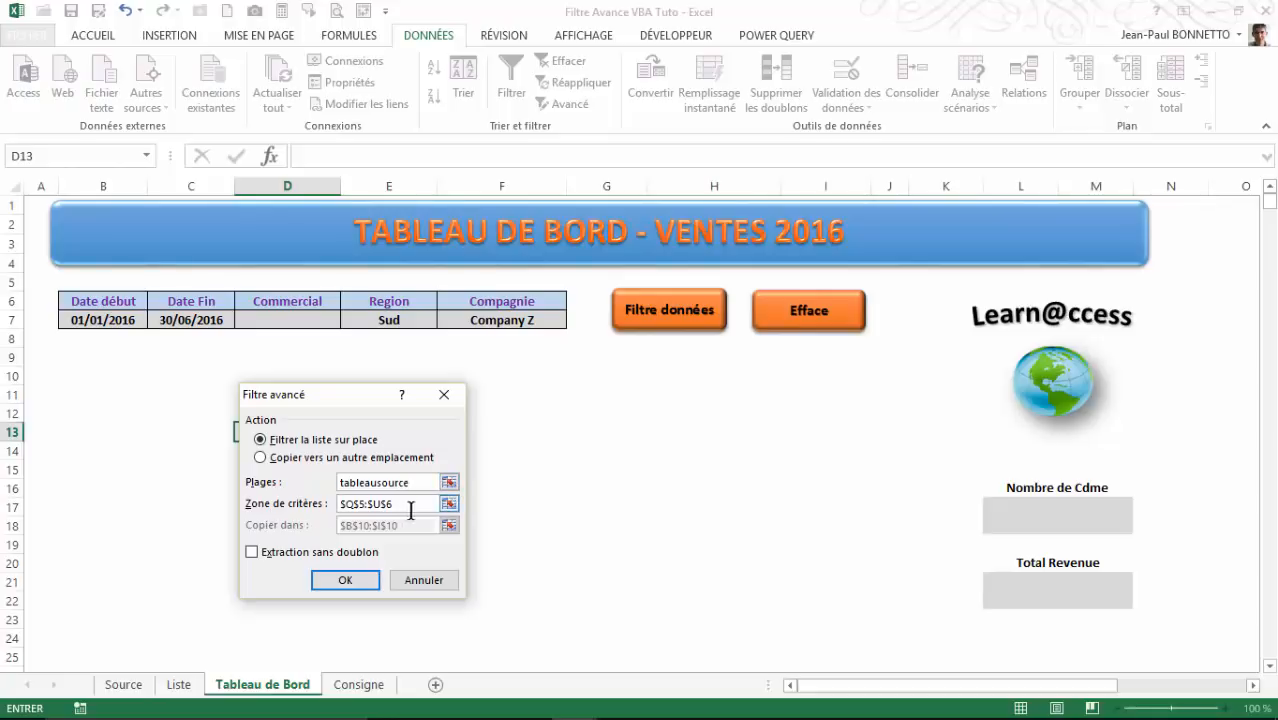
{"action": "left_click", "coordinate": [449, 503]}
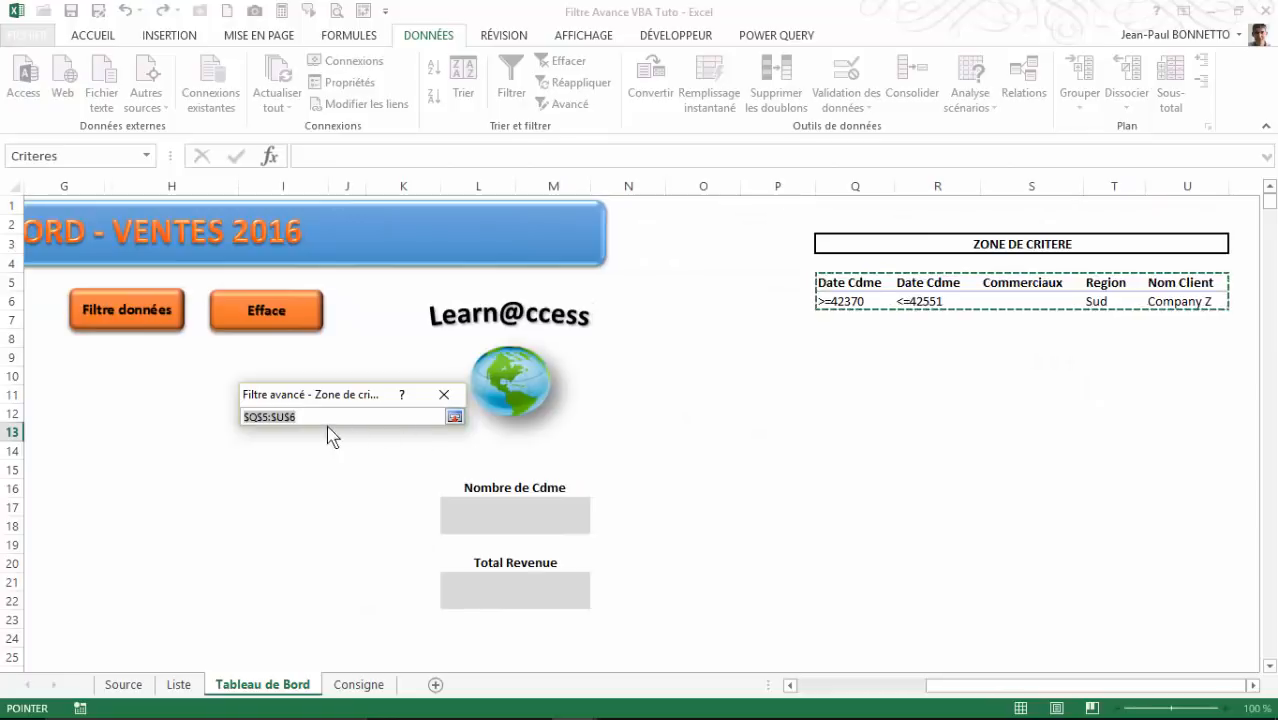
{"action": "left_click", "coordinate": [455, 416]}
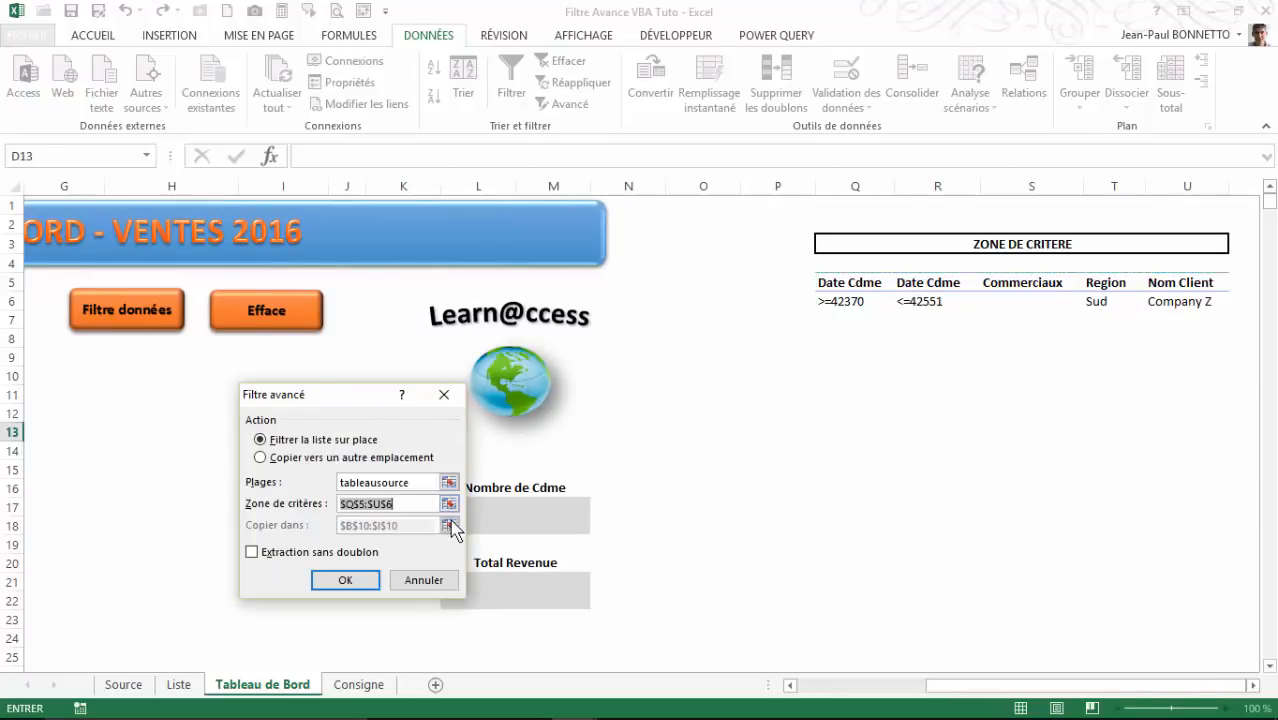
Step: Set the advanced filter to copy to another location, with $B$10:$I$10 as the destination, and run it
{"action": "left_click", "coordinate": [261, 458]}
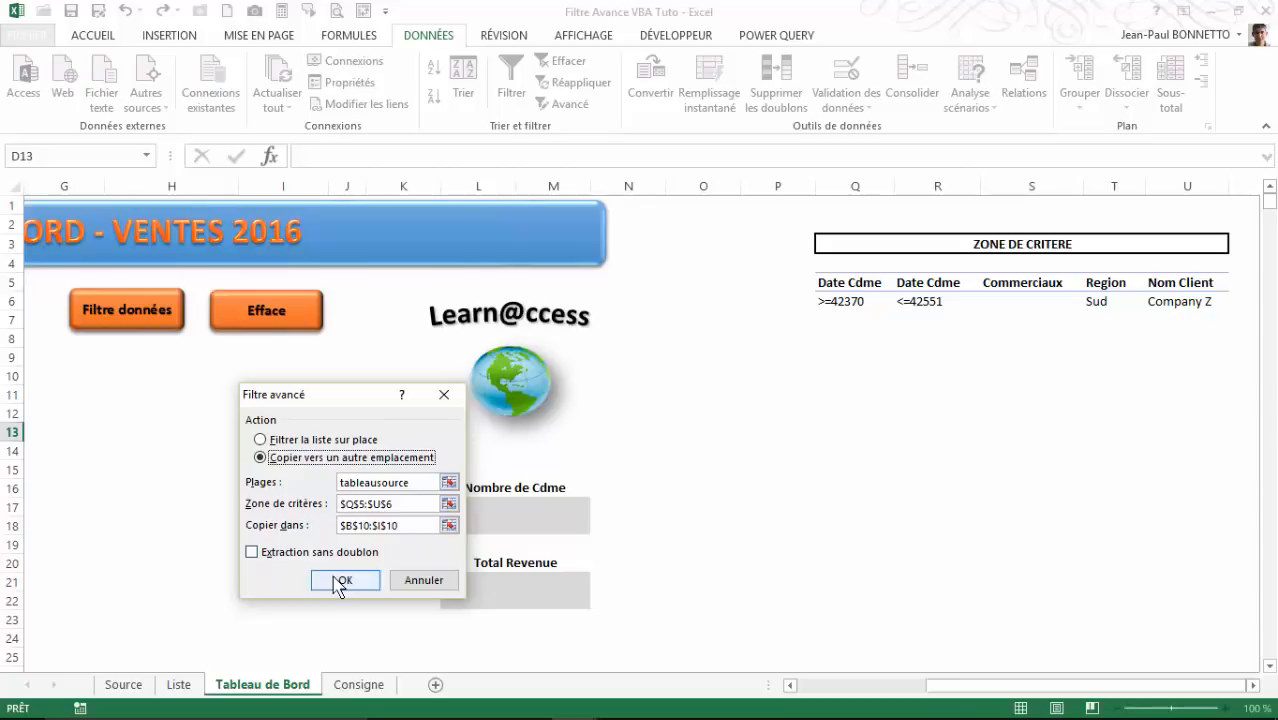
{"action": "left_click", "coordinate": [448, 525]}
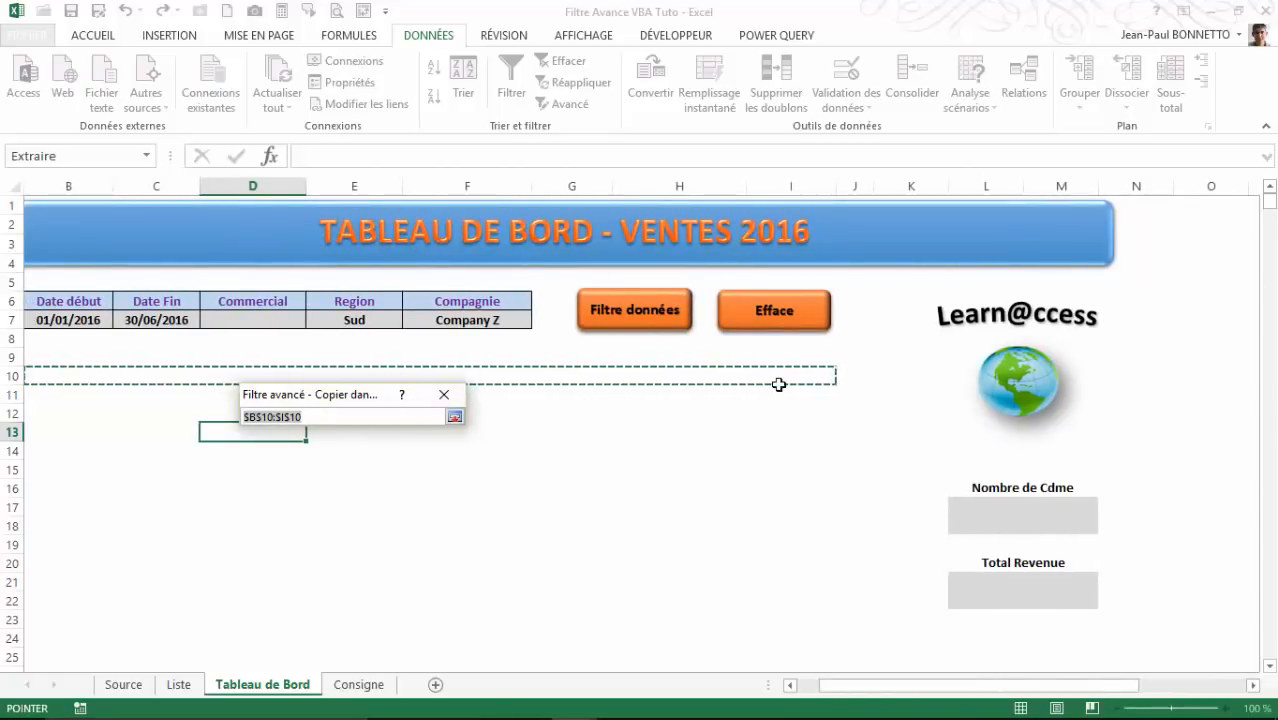
{"action": "left_click", "coordinate": [455, 417]}
{"action": "left_click", "coordinate": [342, 579]}
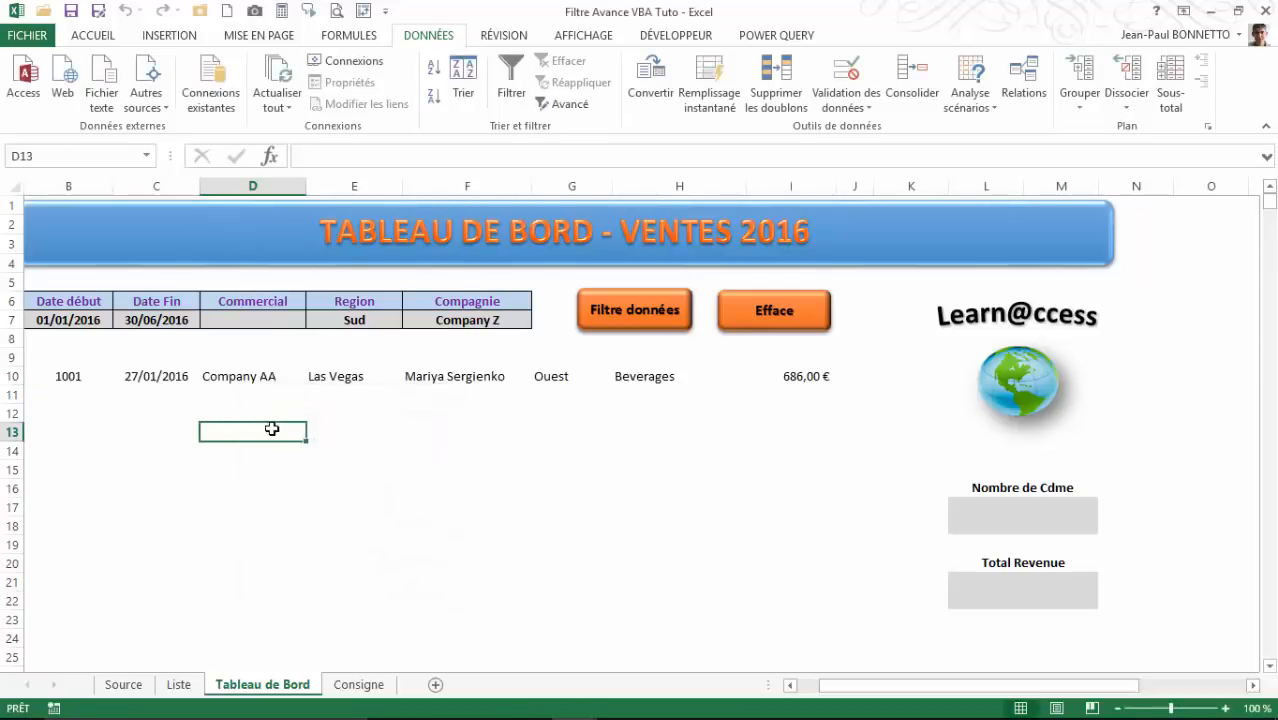
Step: Inspect the record extracted into row 10 of the dashboard, and clear the contents of B10:I10
{"action": "left_click", "coordinate": [86, 372]}
{"action": "scroll", "coordinate": [419, 494], "scroll_direction": "down", "scroll_amount": 2}
{"action": "scroll", "coordinate": [515, 515], "scroll_direction": "up", "scroll_amount": 1}
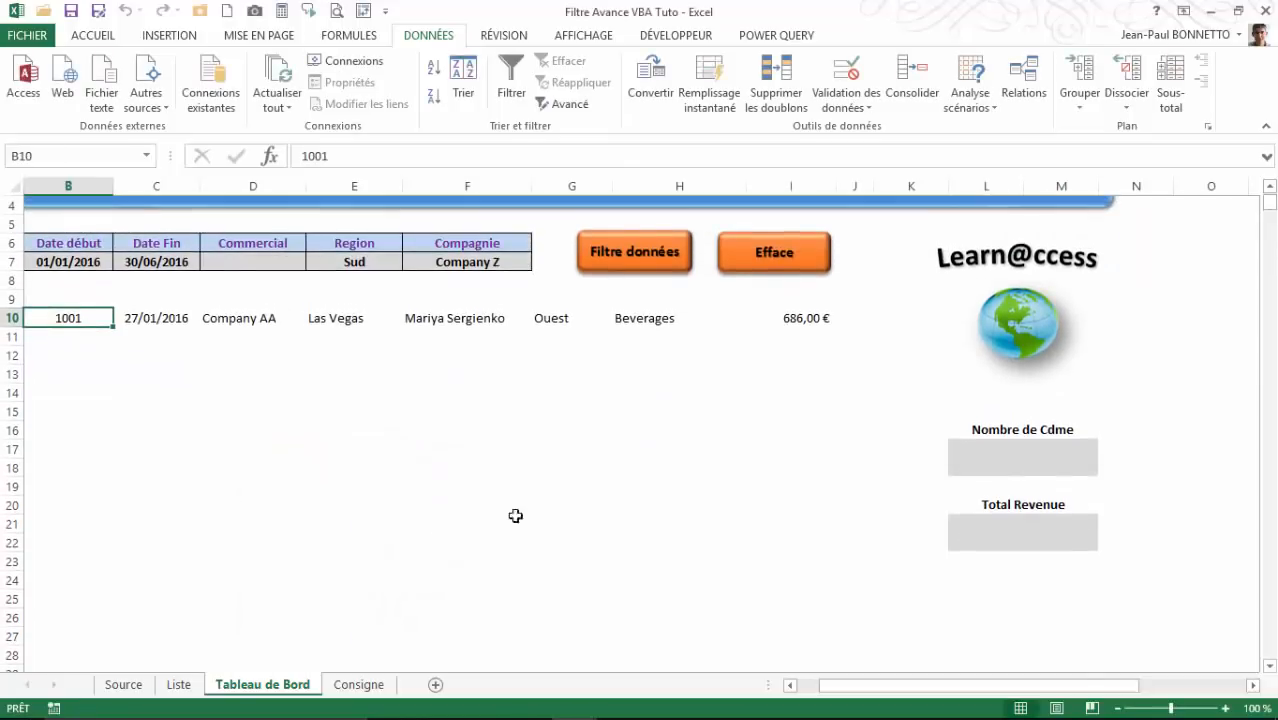
{"action": "left_click_drag", "start_coordinate": [1043, 686], "coordinate": [904, 687]}
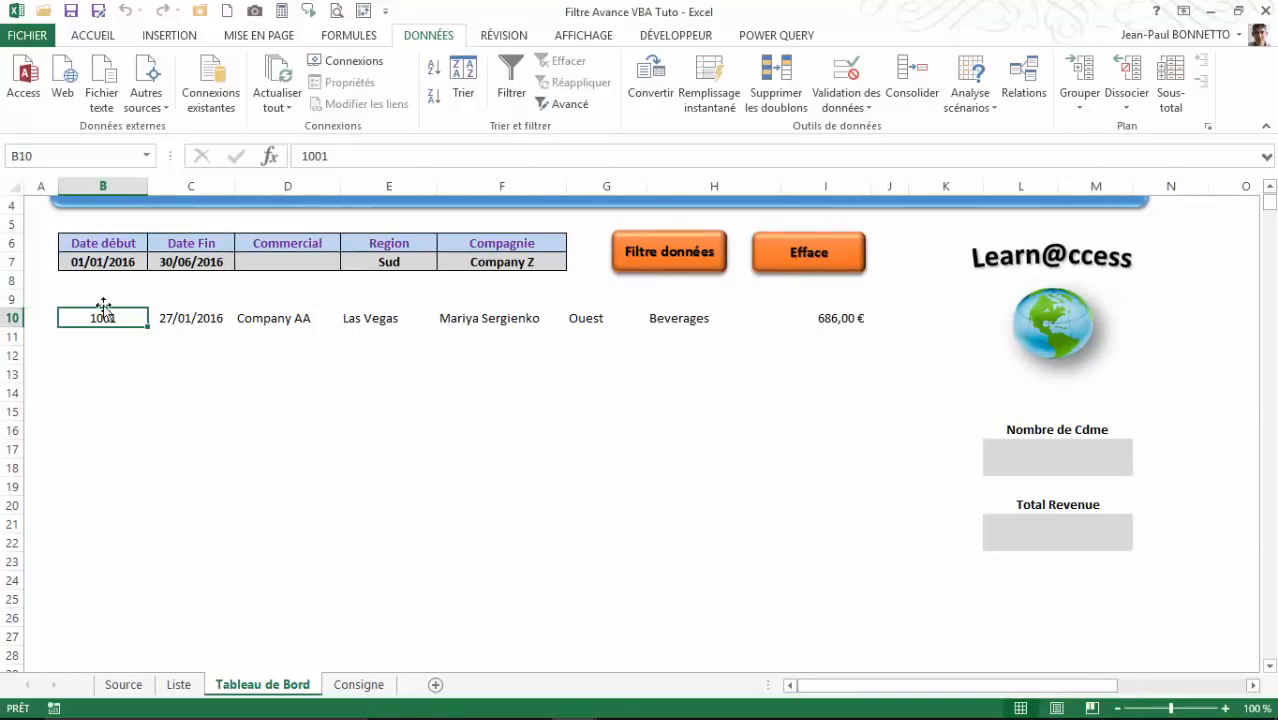
{"action": "left_click", "coordinate": [538, 323]}
{"action": "left_click", "coordinate": [286, 314]}
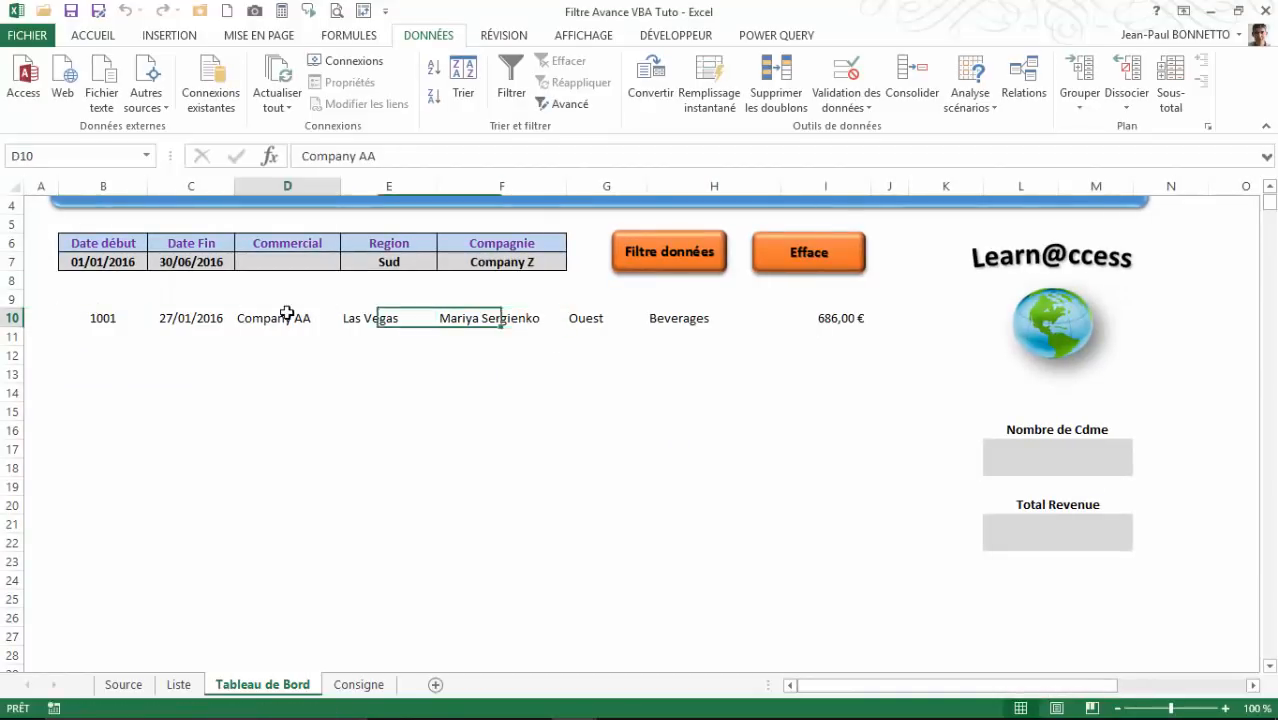
{"action": "left_click_drag", "start_coordinate": [236, 322], "coordinate": [197, 325]}
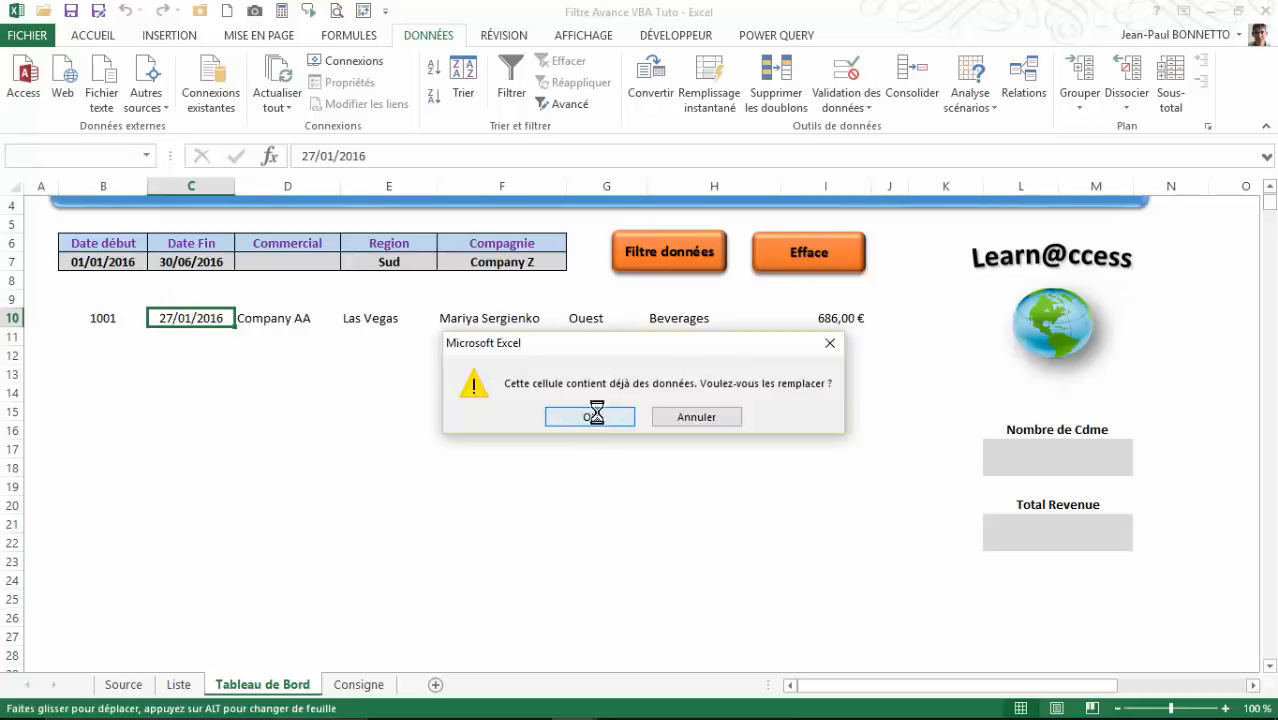
{"action": "left_click", "coordinate": [592, 415]}
{"action": "left_click", "coordinate": [95, 312]}
{"action": "left_click_drag", "start_coordinate": [95, 312], "coordinate": [816, 314]}
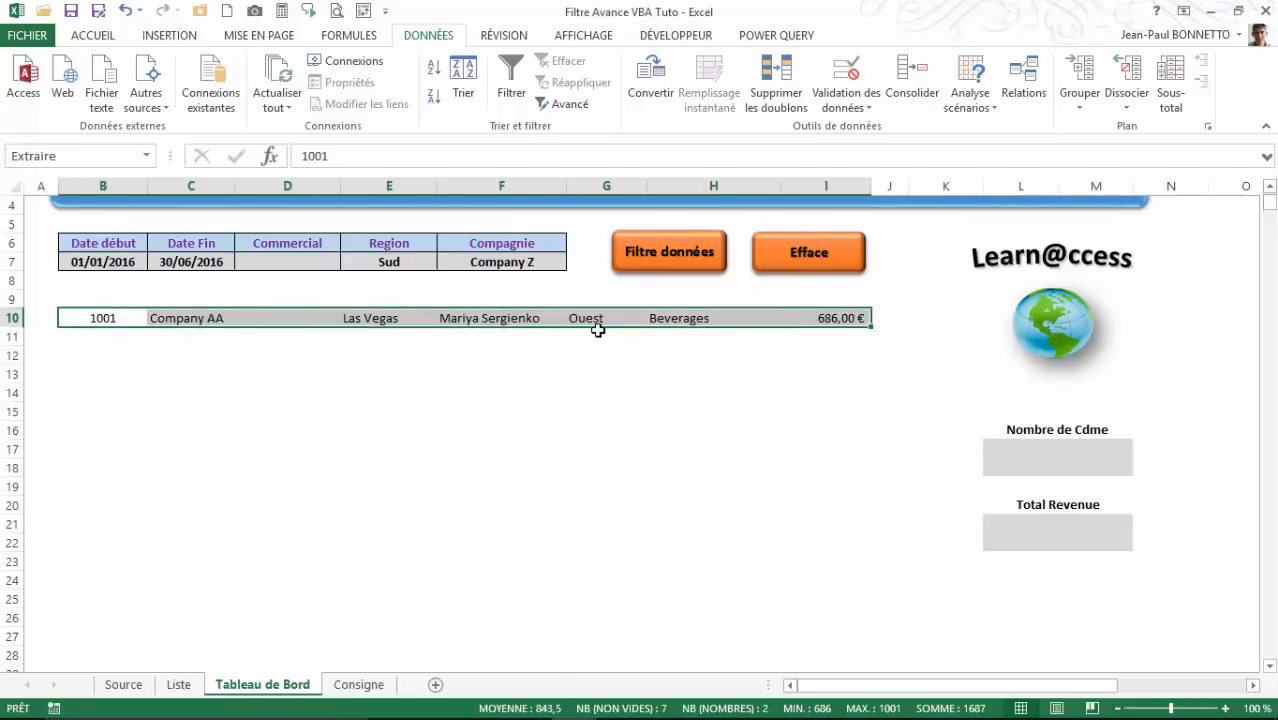
{"action": "key", "text": "Delete"}
{"action": "left_click", "coordinate": [430, 317]}
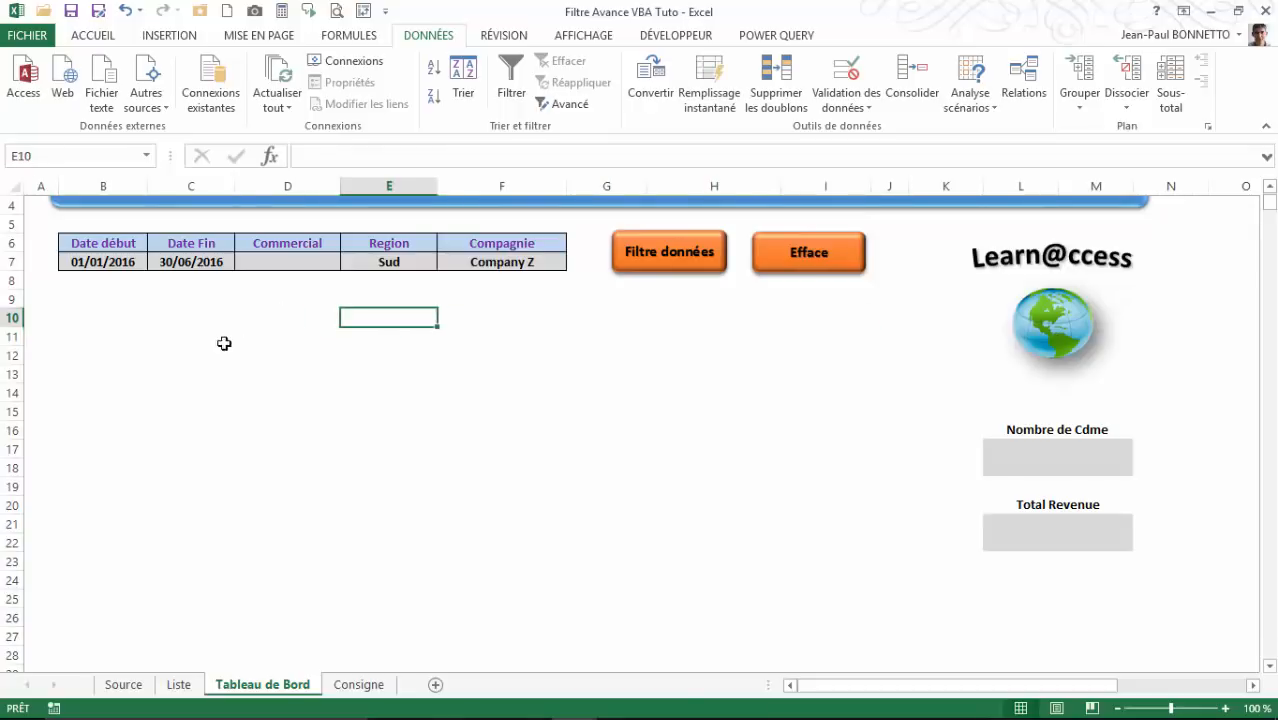
Step: Check the date, Region and Compagnie criteria in row 7, and run the dashboard's Filtre données macro
{"action": "left_click", "coordinate": [114, 317]}
{"action": "left_click", "coordinate": [125, 304]}
{"action": "left_click", "coordinate": [217, 322]}
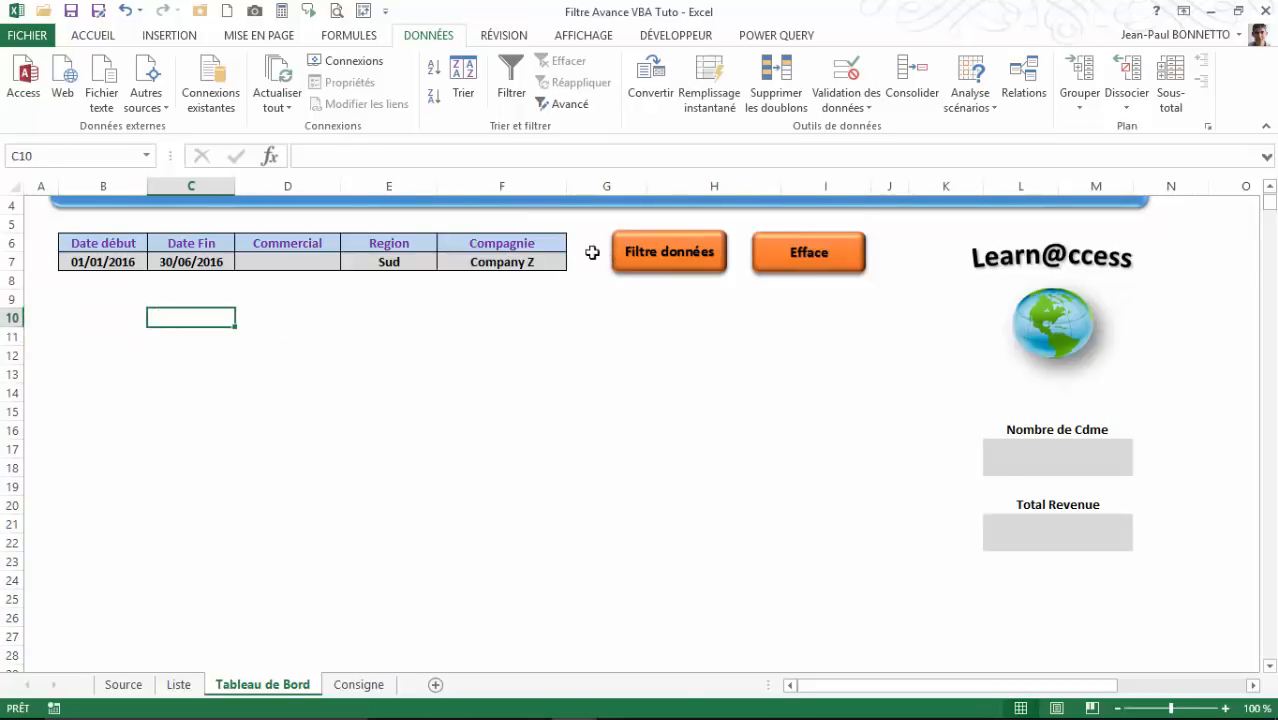
{"action": "left_click", "coordinate": [179, 258]}
{"action": "left_click", "coordinate": [106, 259]}
{"action": "left_click", "coordinate": [180, 259]}
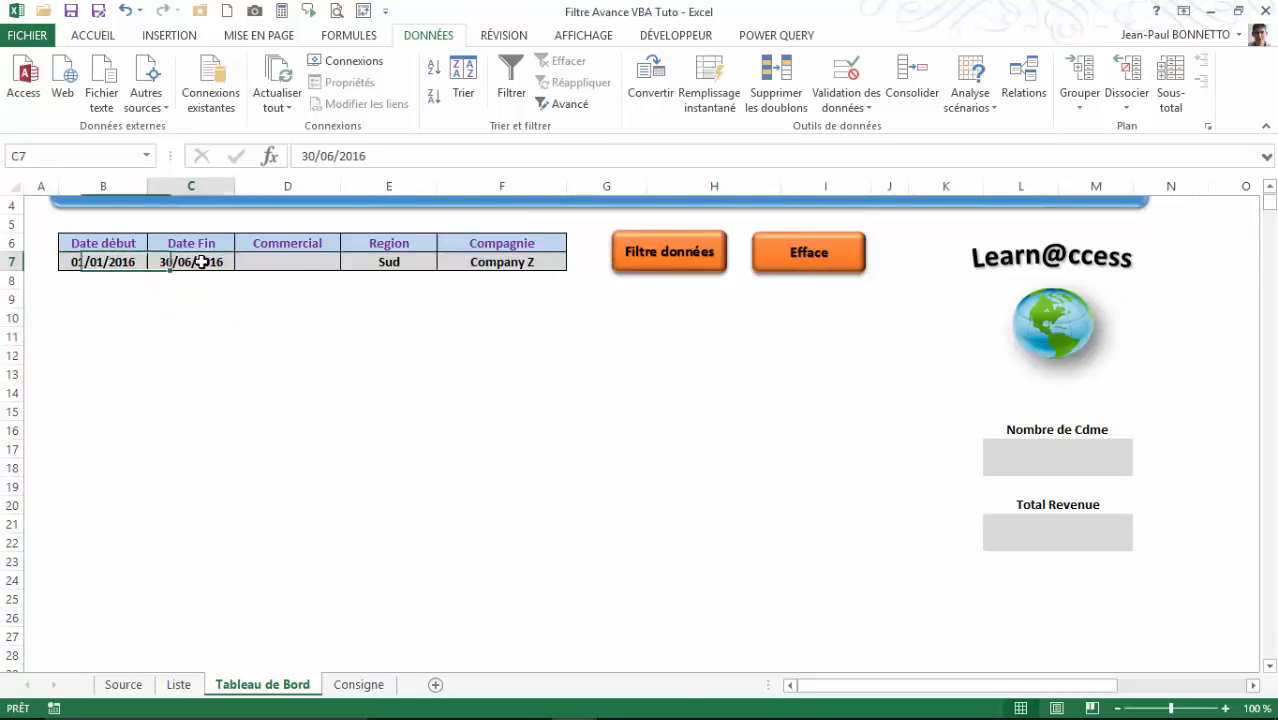
{"action": "left_click", "coordinate": [356, 260]}
{"action": "left_click", "coordinate": [445, 261]}
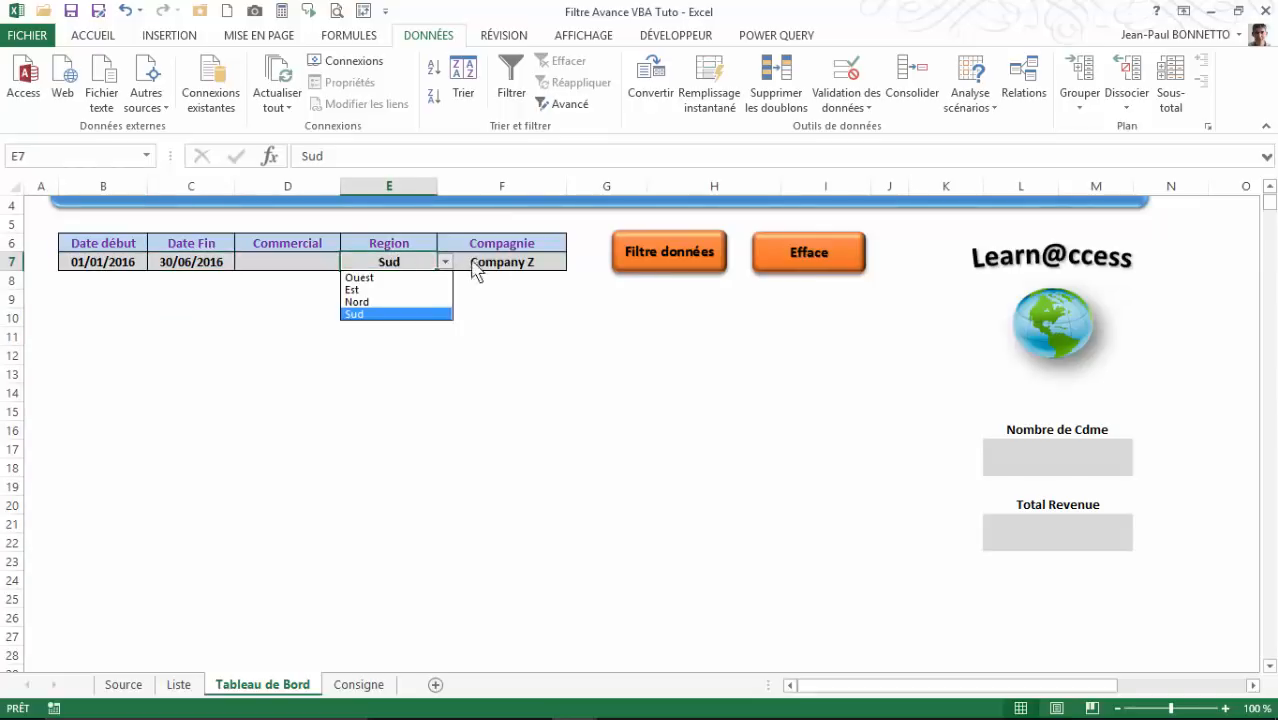
{"action": "left_click", "coordinate": [660, 256]}
{"action": "left_click", "coordinate": [660, 256]}
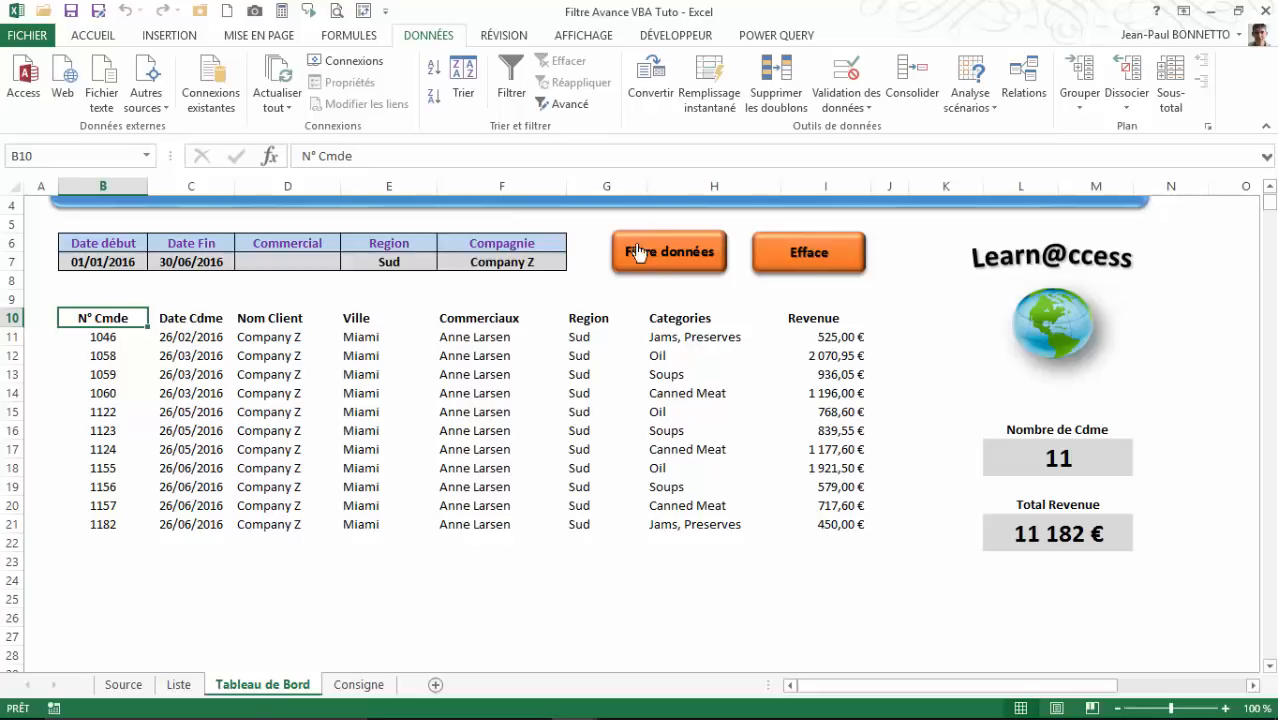
Step: Clear the extracted data rows in B11:I23, keeping the column headers in row 10
{"action": "left_click_drag", "start_coordinate": [100, 340], "coordinate": [826, 553]}
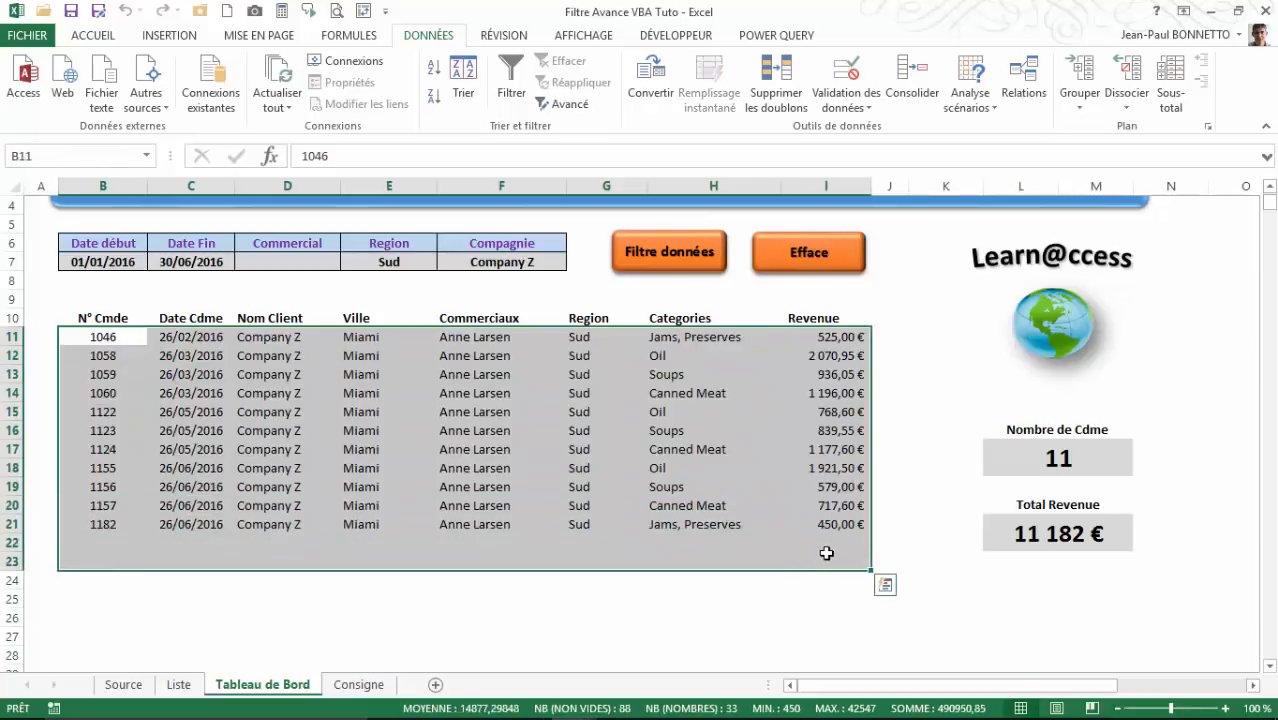
{"action": "key", "text": "Delete"}
{"action": "left_click", "coordinate": [410, 430]}
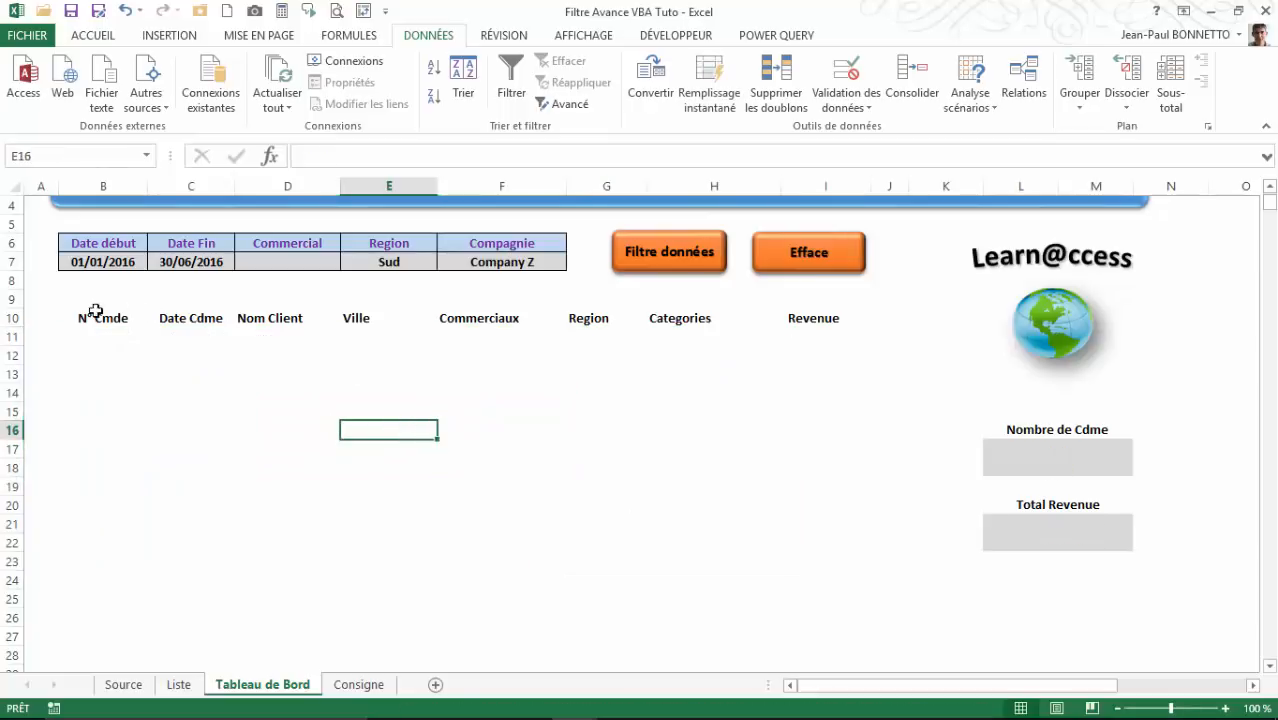
{"action": "left_click", "coordinate": [95, 313]}
{"action": "left_click", "coordinate": [193, 358]}
{"action": "left_click", "coordinate": [100, 352]}
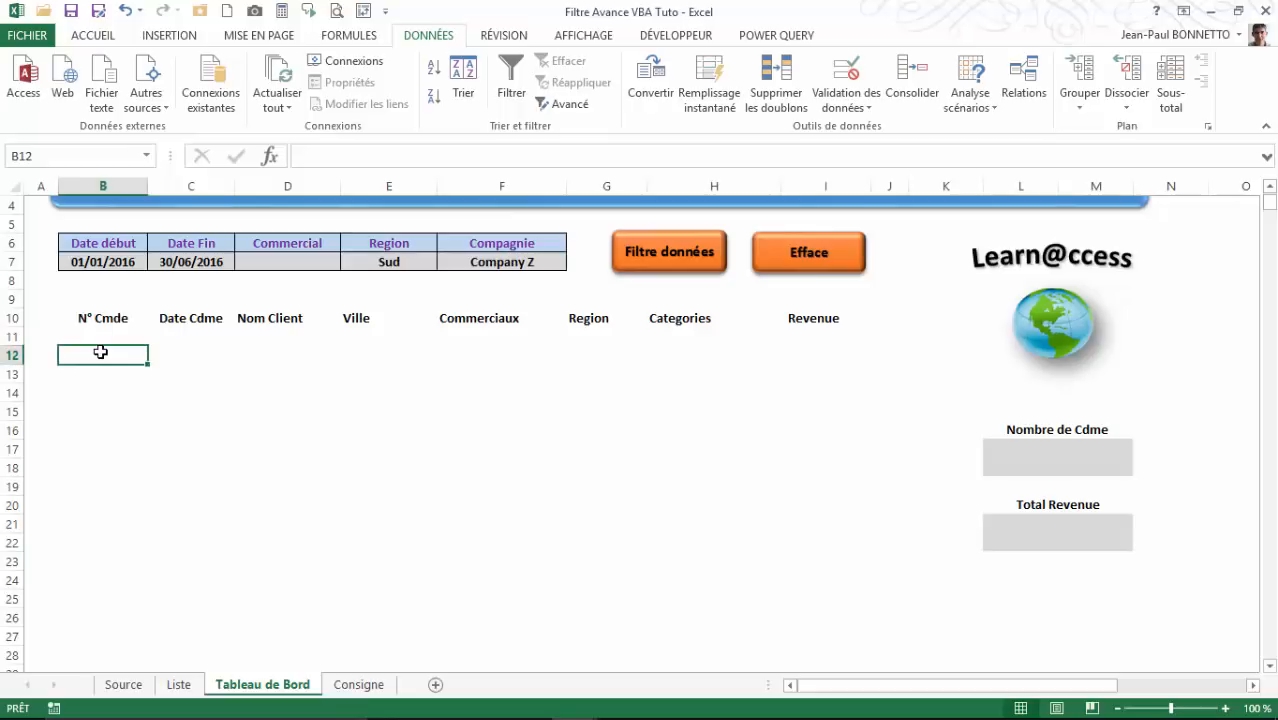
Step: Open Module1 in the Visual Basic editor and delete all its macro code, from FiltreDonnees to FiltreData
{"action": "left_click", "coordinate": [676, 35]}
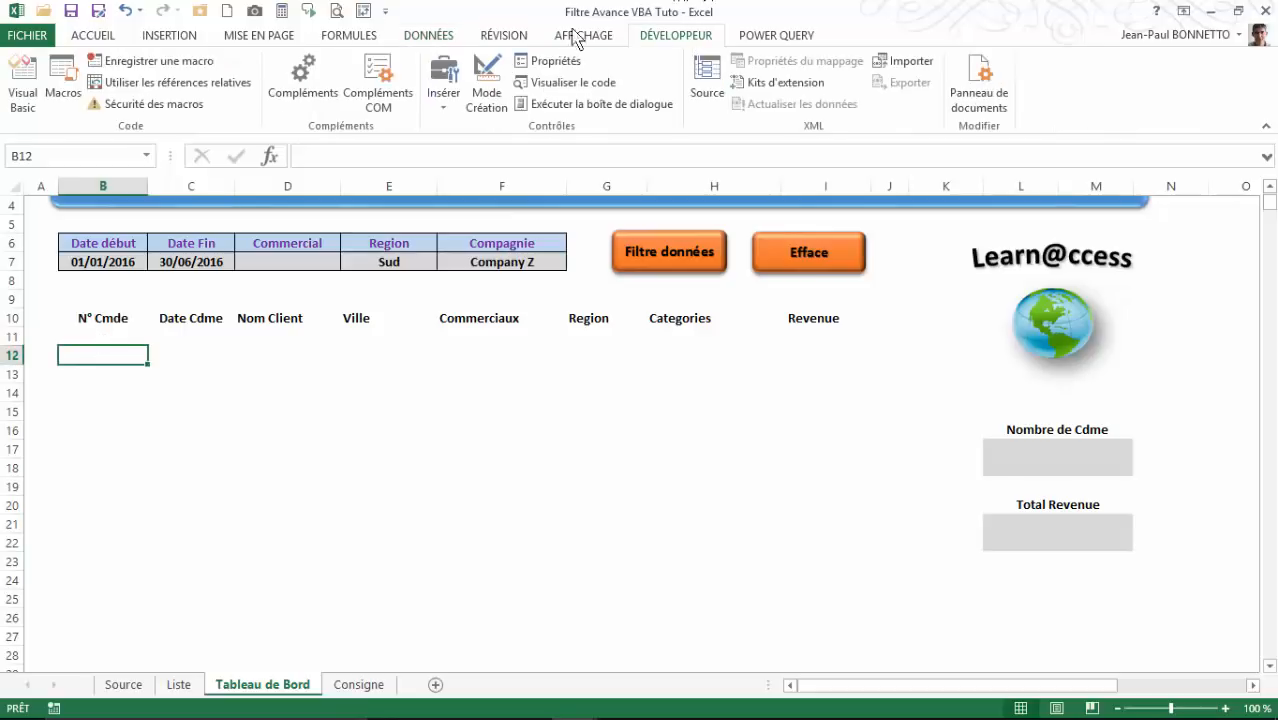
{"action": "left_click", "coordinate": [24, 84]}
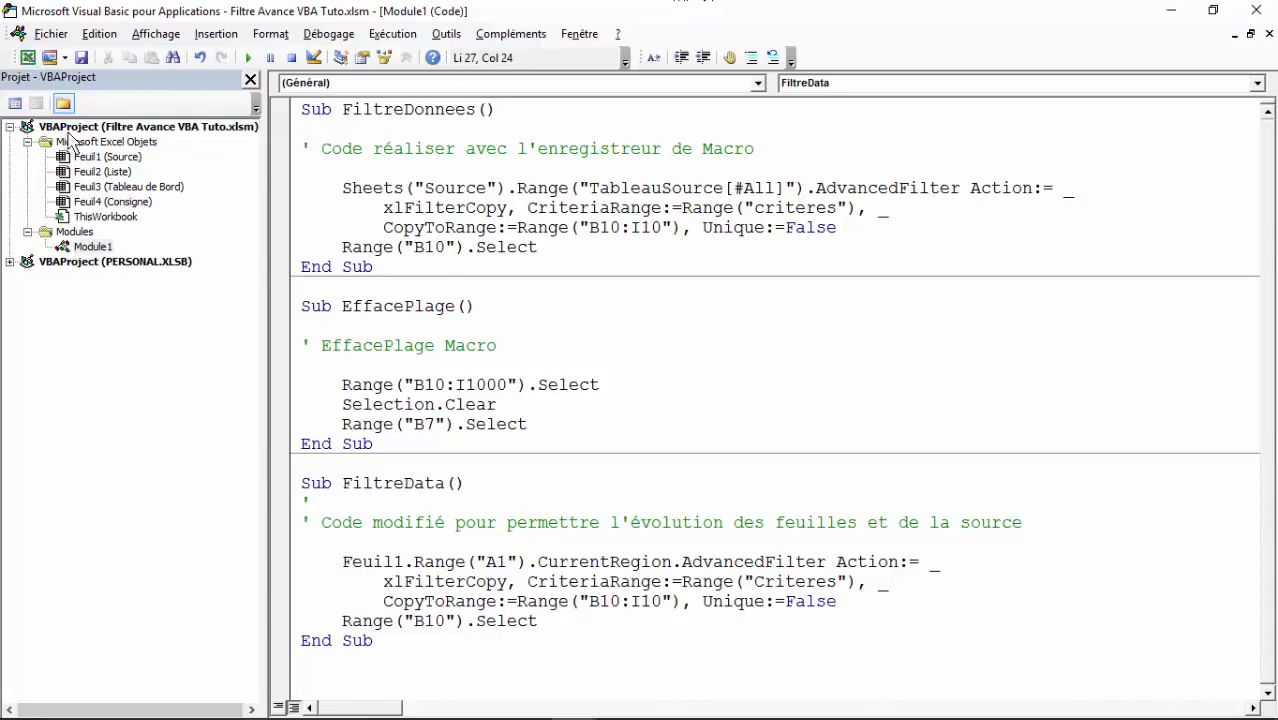
{"action": "left_click", "coordinate": [88, 247]}
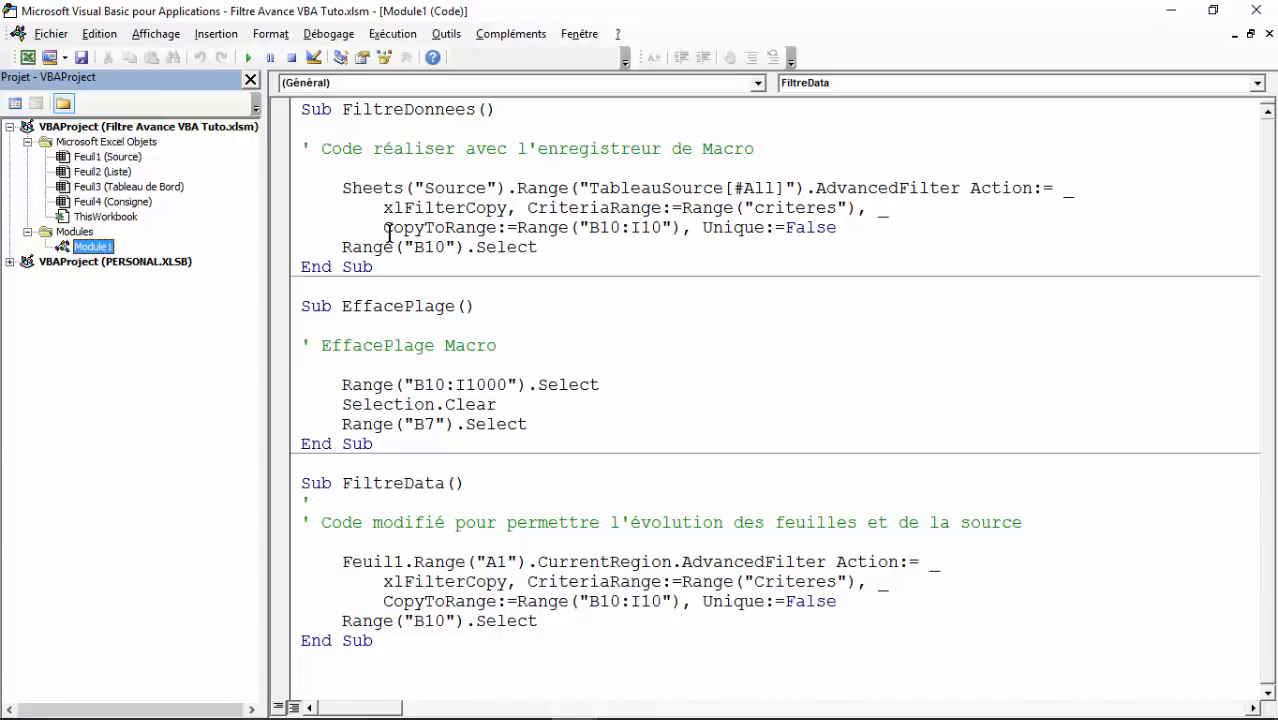
{"action": "left_click_drag", "start_coordinate": [337, 186], "coordinate": [556, 248]}
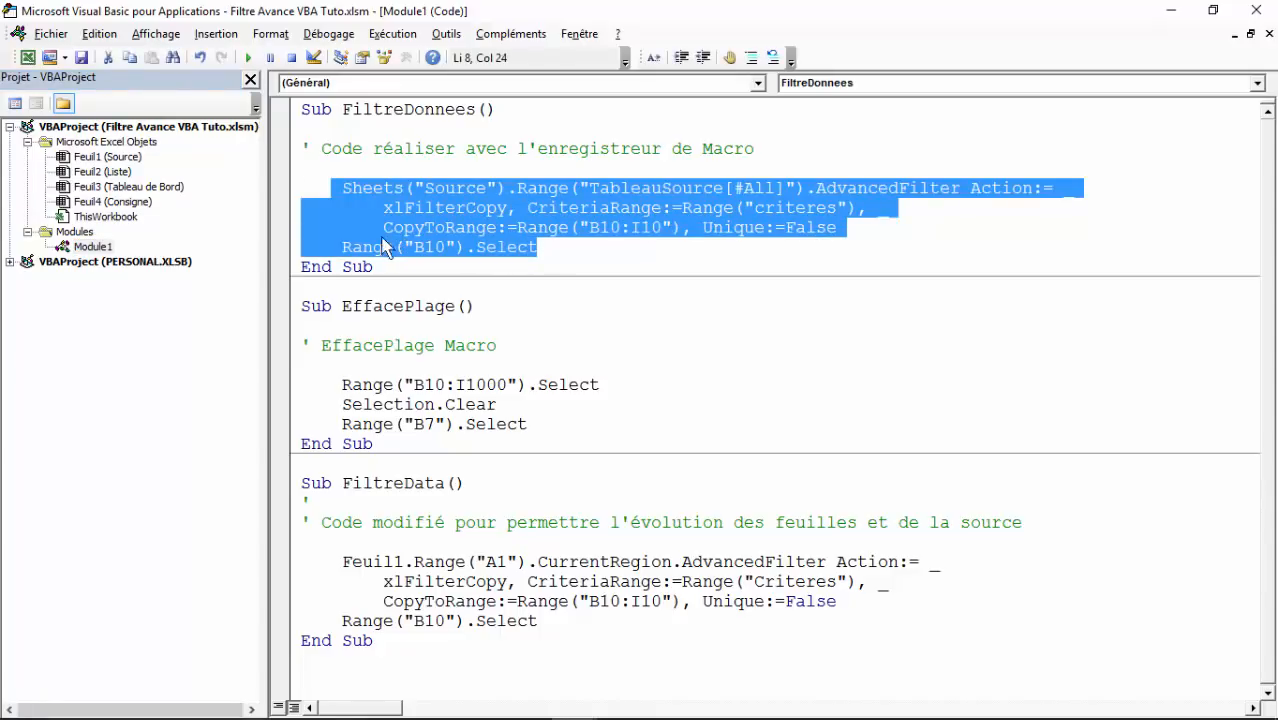
{"action": "left_click", "coordinate": [400, 641]}
{"action": "left_click_drag", "start_coordinate": [383, 641], "coordinate": [282, 85]}
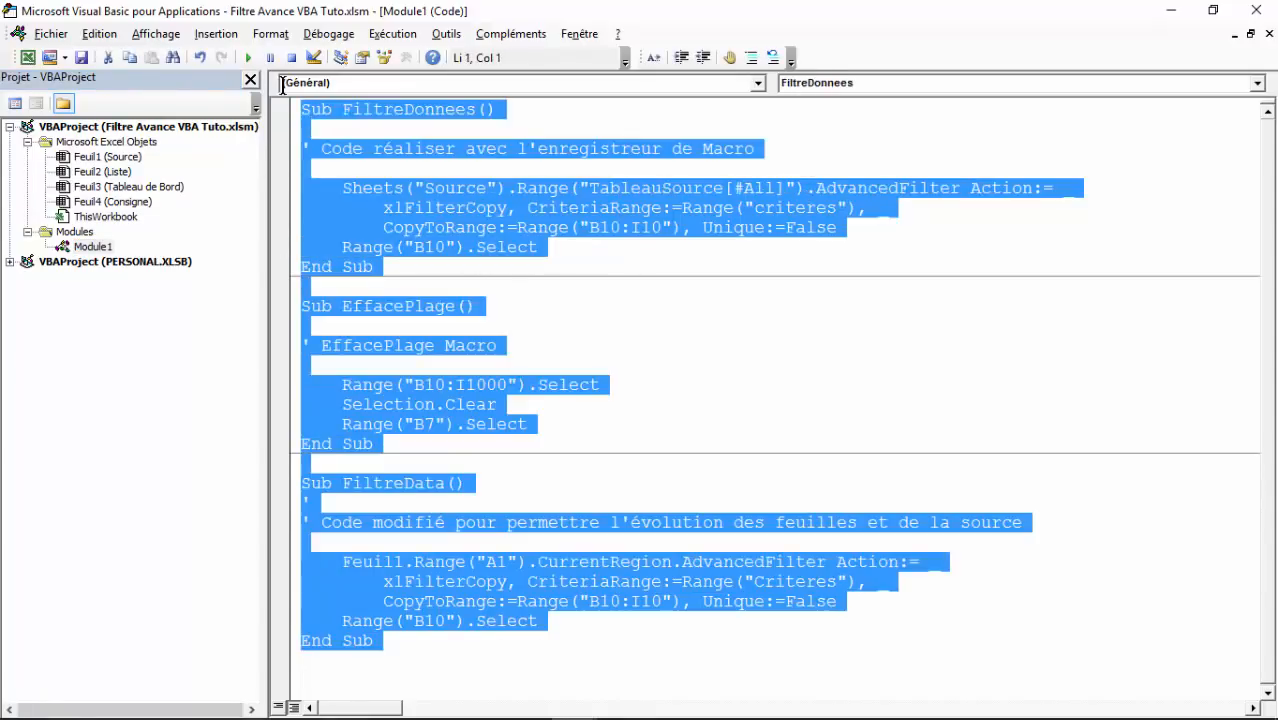
{"action": "key", "text": "Delete"}
Step: Remove the empty Module1 from the Filtre Avance VBA Tuto.xlsm project and return to the Tableau de Bord sheet
{"action": "left_click", "coordinate": [100, 246]}
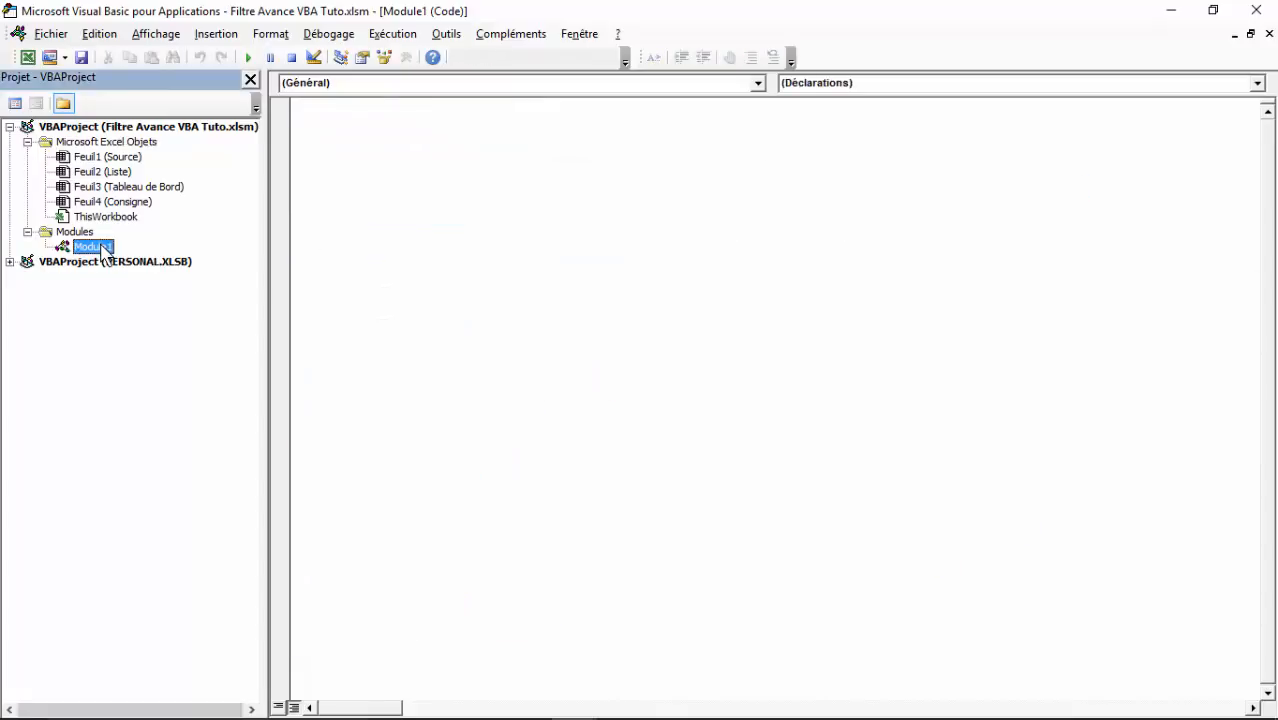
{"action": "right_click", "coordinate": [107, 248]}
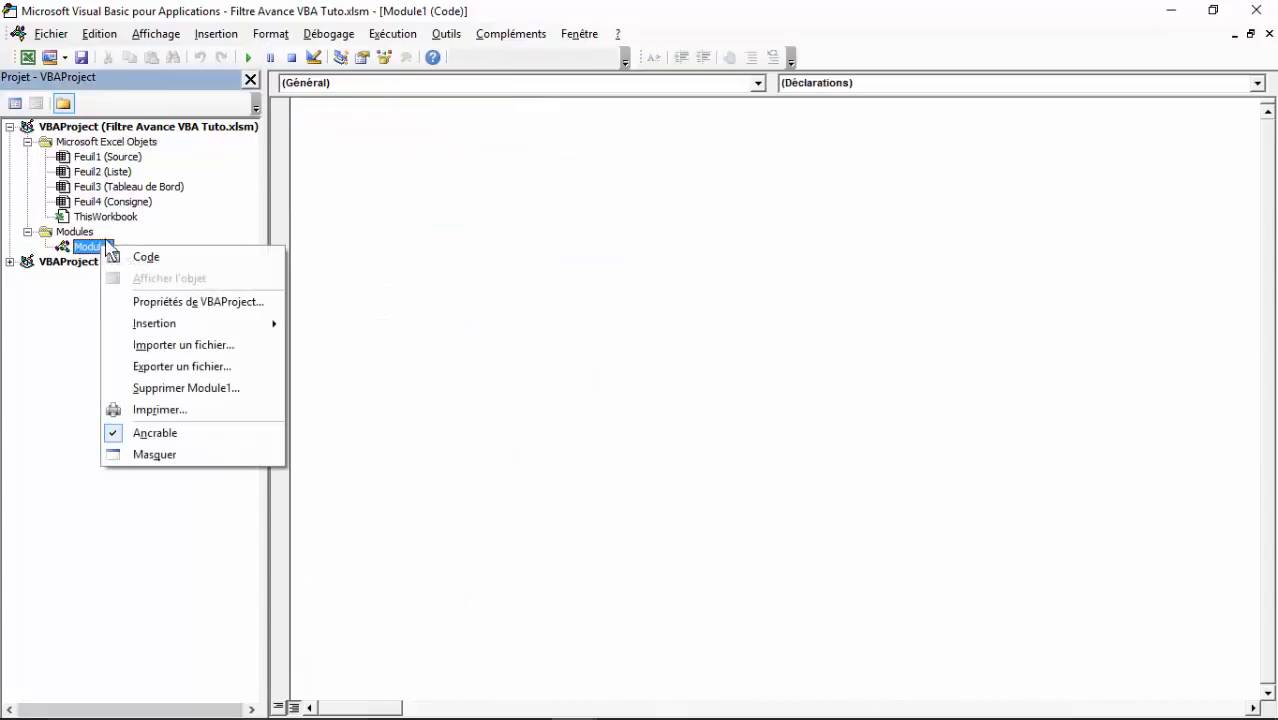
{"action": "left_click", "coordinate": [176, 388]}
{"action": "left_click", "coordinate": [611, 434]}
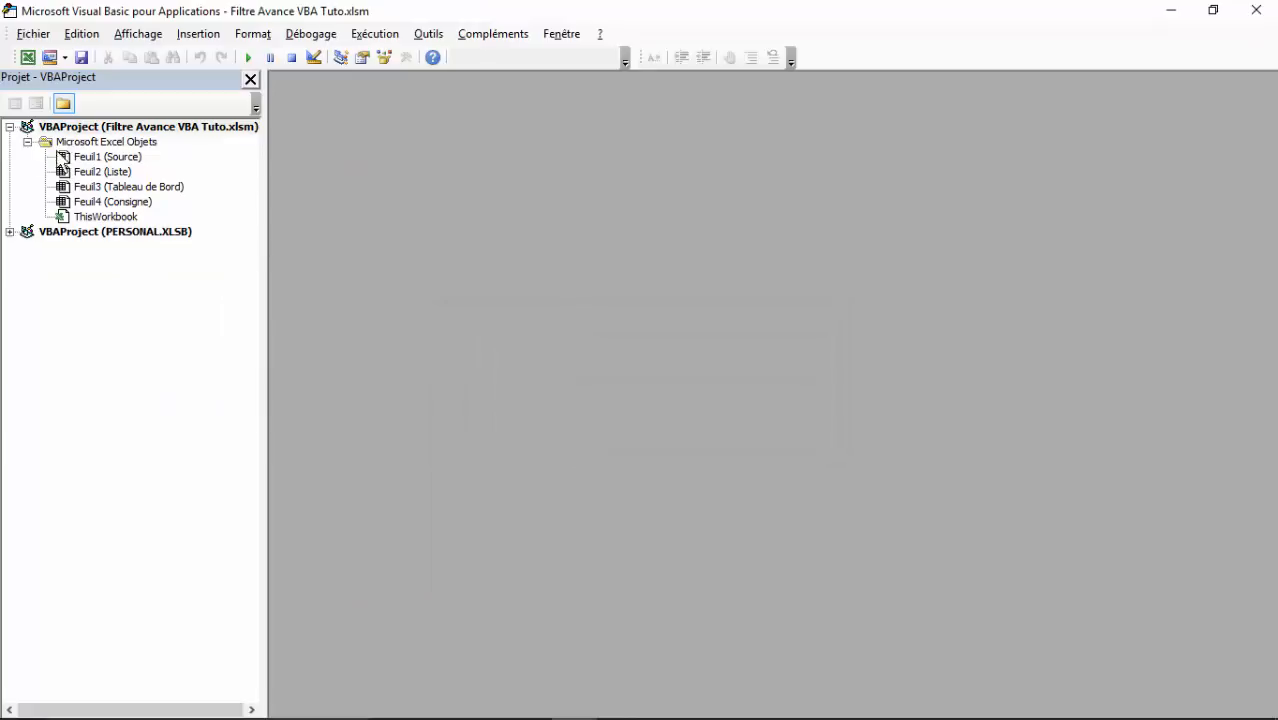
{"action": "left_click", "coordinate": [1254, 10]}
{"action": "left_click", "coordinate": [156, 385]}
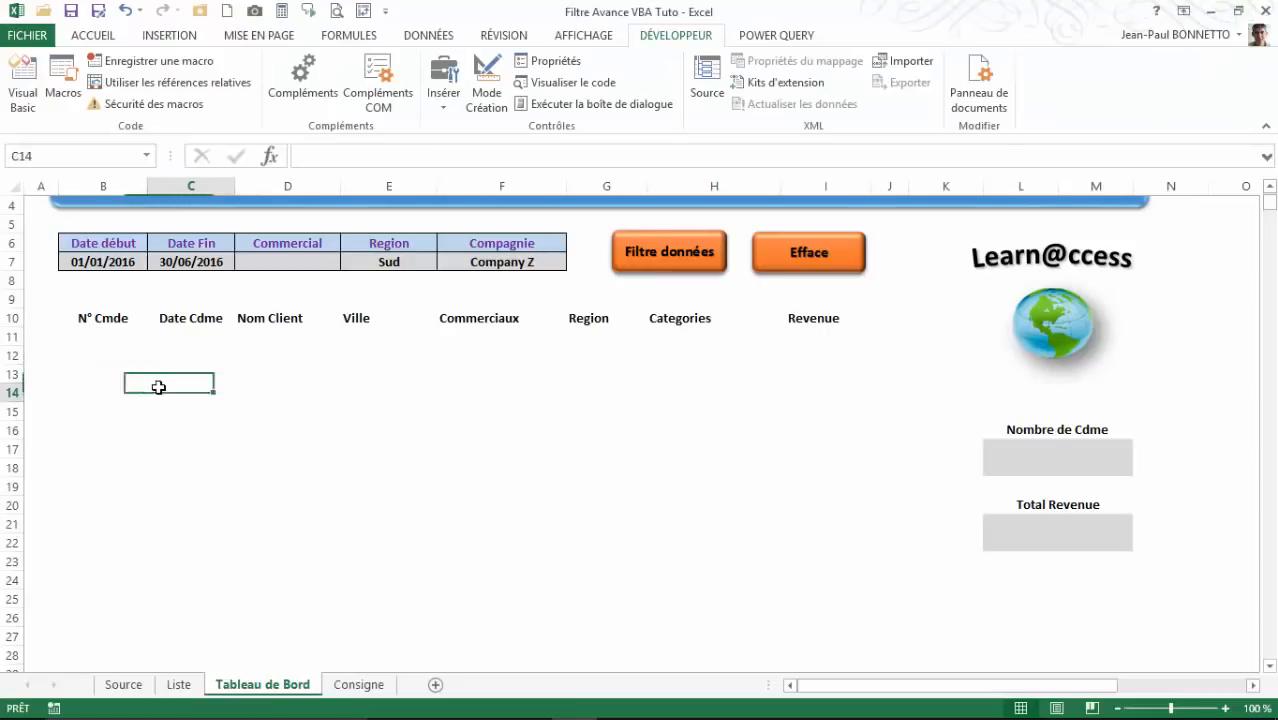
Step: Select B10:B12 on the dashboard and start recording a macro named FiltreData, stored in this workbook
{"action": "left_click", "coordinate": [314, 414]}
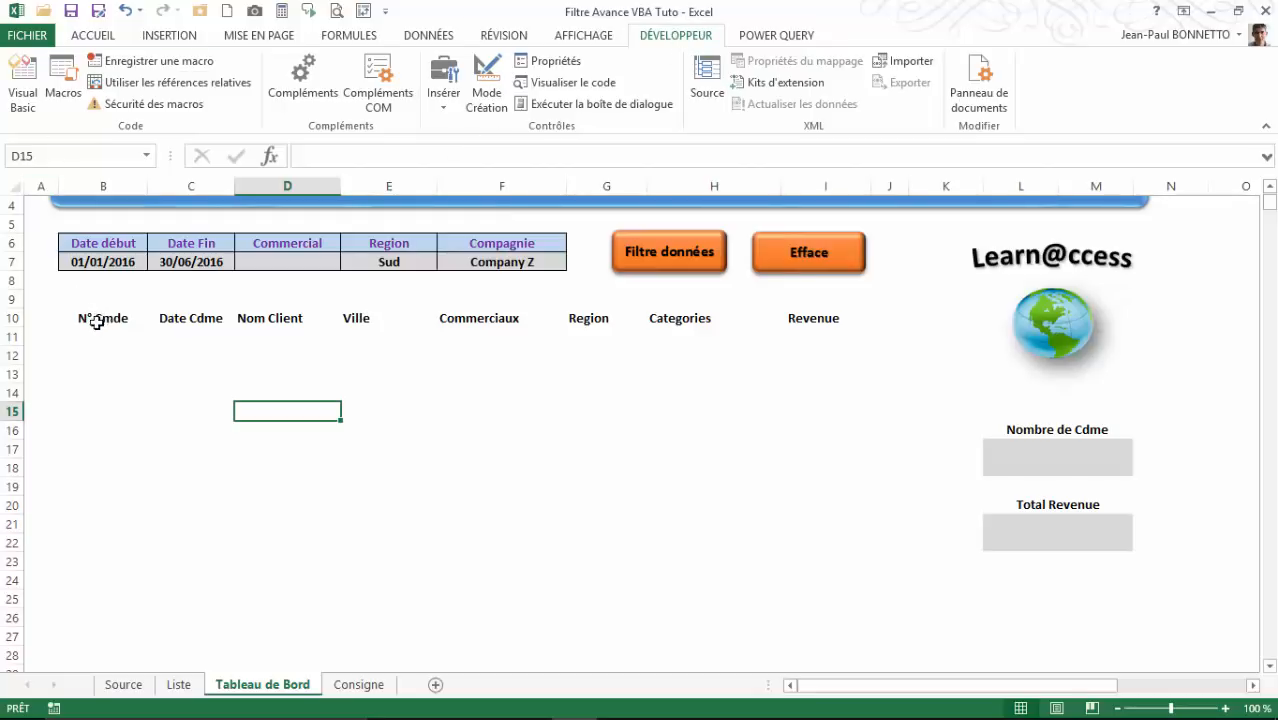
{"action": "left_click_drag", "start_coordinate": [94, 319], "coordinate": [101, 352]}
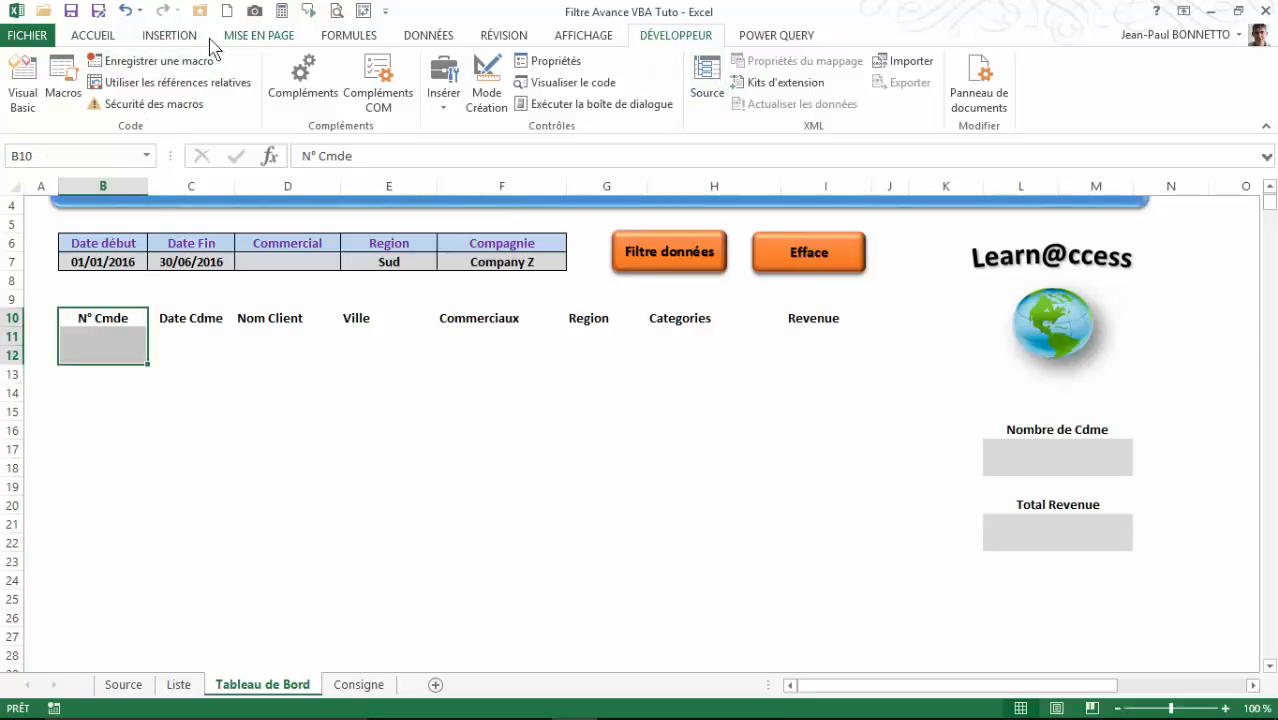
{"action": "left_click", "coordinate": [359, 40]}
{"action": "left_click", "coordinate": [448, 40]}
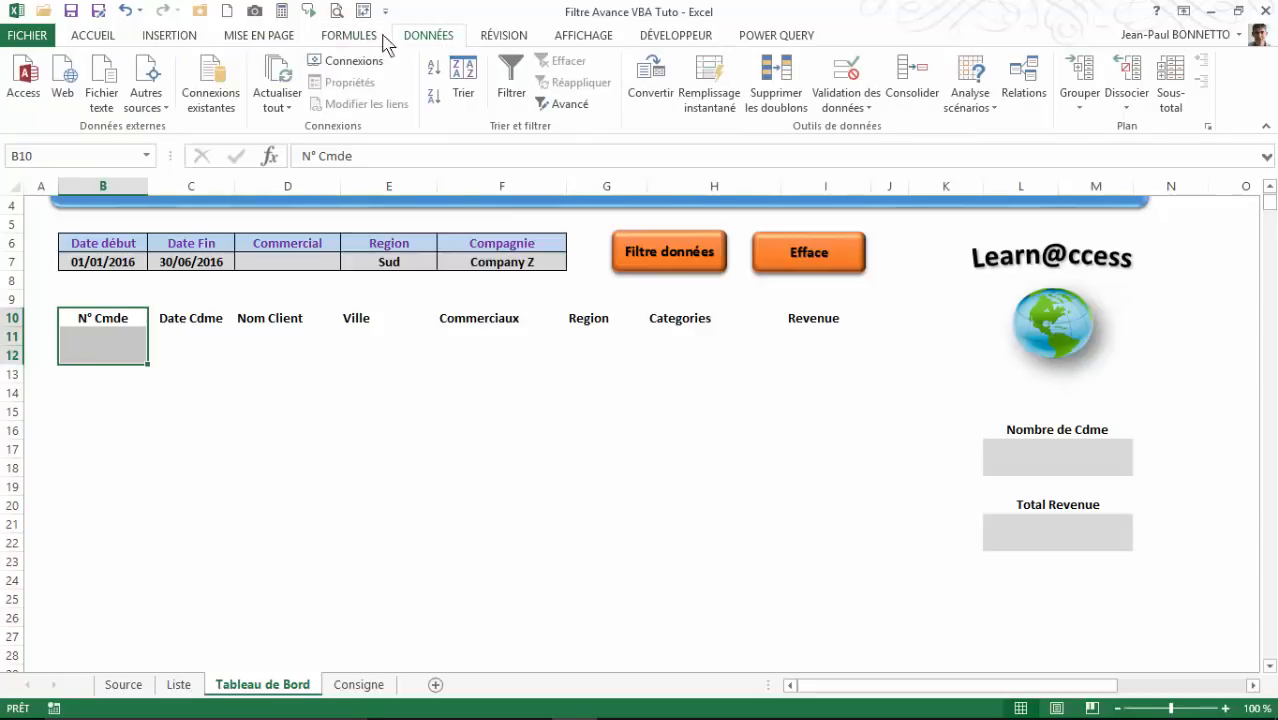
{"action": "left_click", "coordinate": [660, 36]}
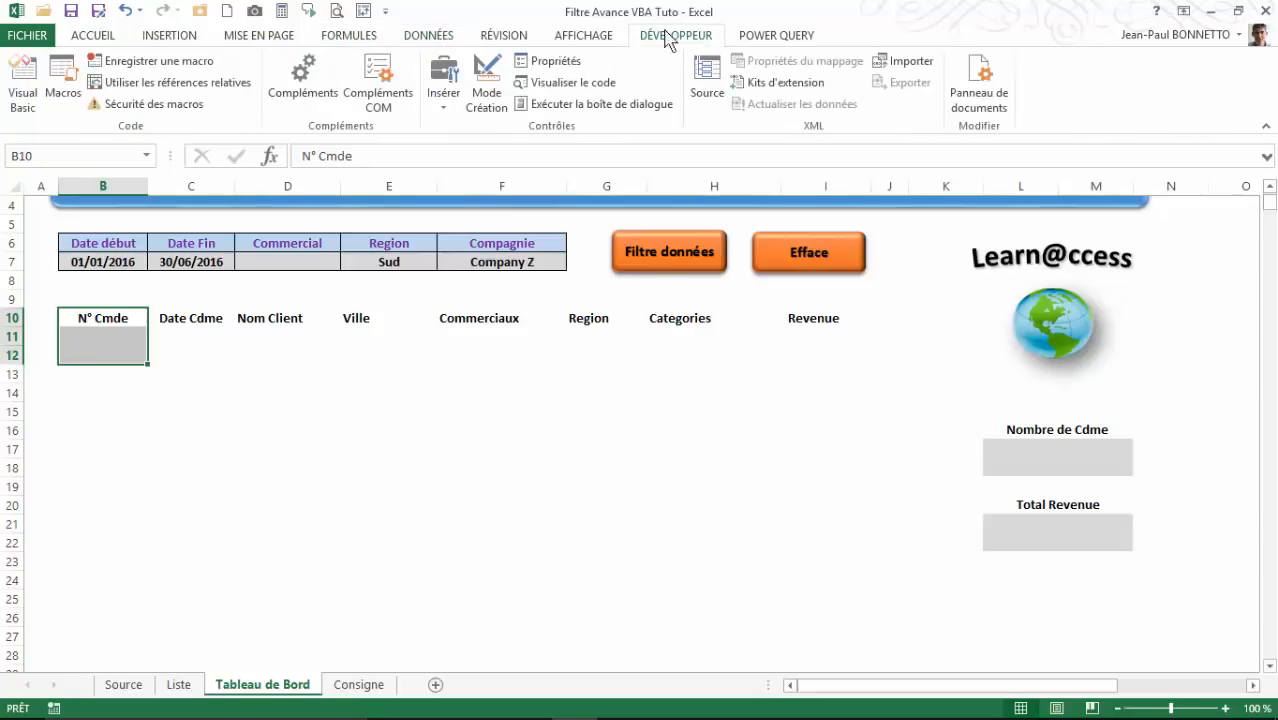
{"action": "left_click", "coordinate": [125, 64]}
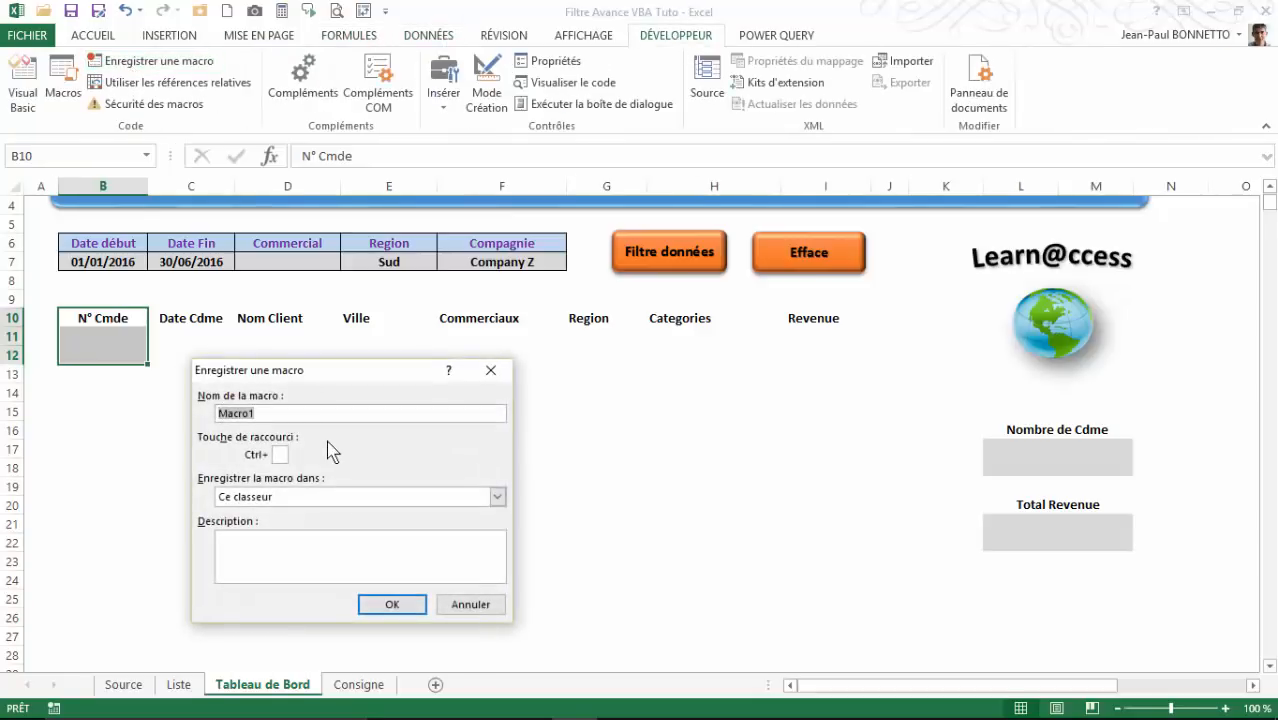
{"action": "type", "text": "FiltreData"}
{"action": "left_click", "coordinate": [390, 605]}
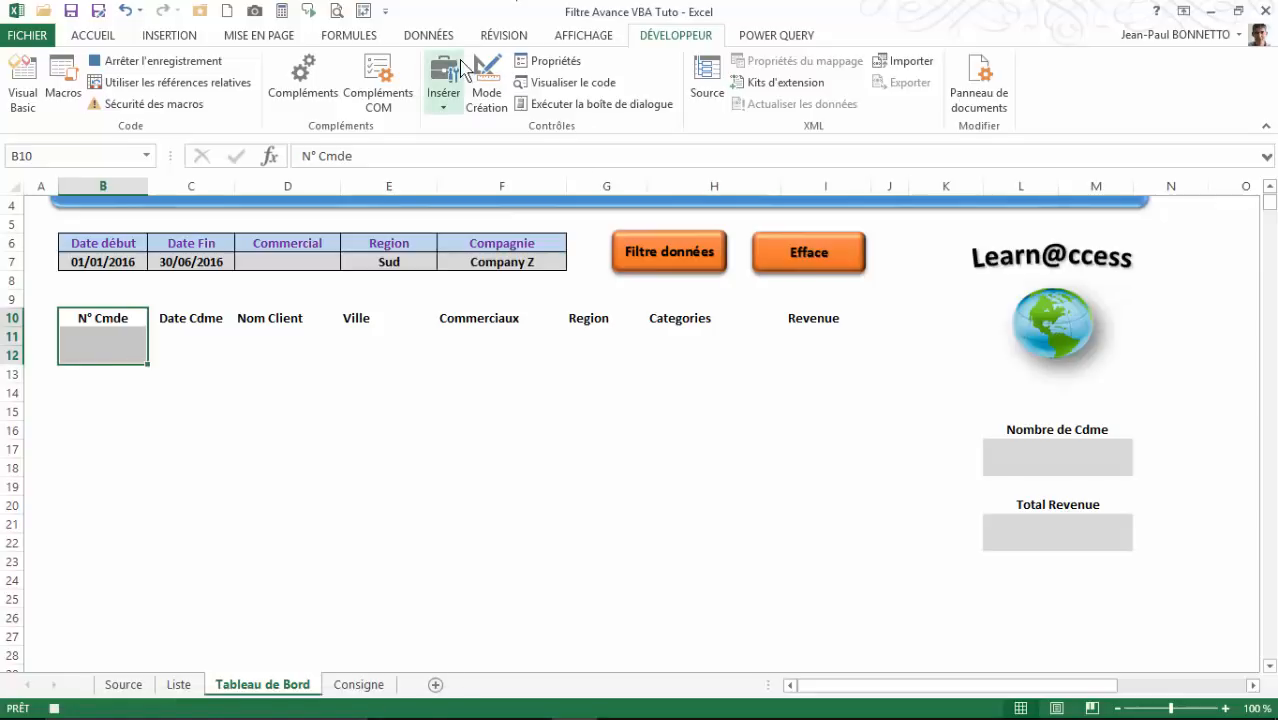
Step: Start an advanced filter and set its list range to the entire Source sheet table, TableauSource[#Tout]
{"action": "left_click", "coordinate": [451, 40]}
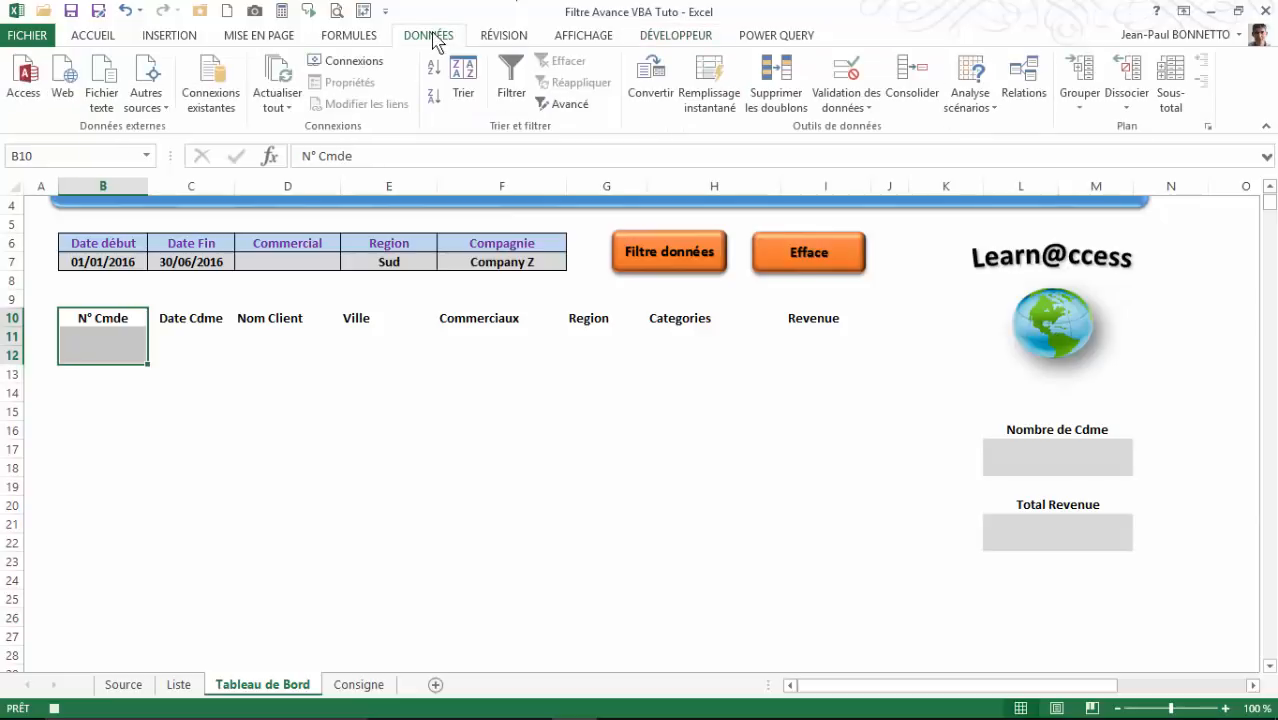
{"action": "left_click", "coordinate": [570, 104]}
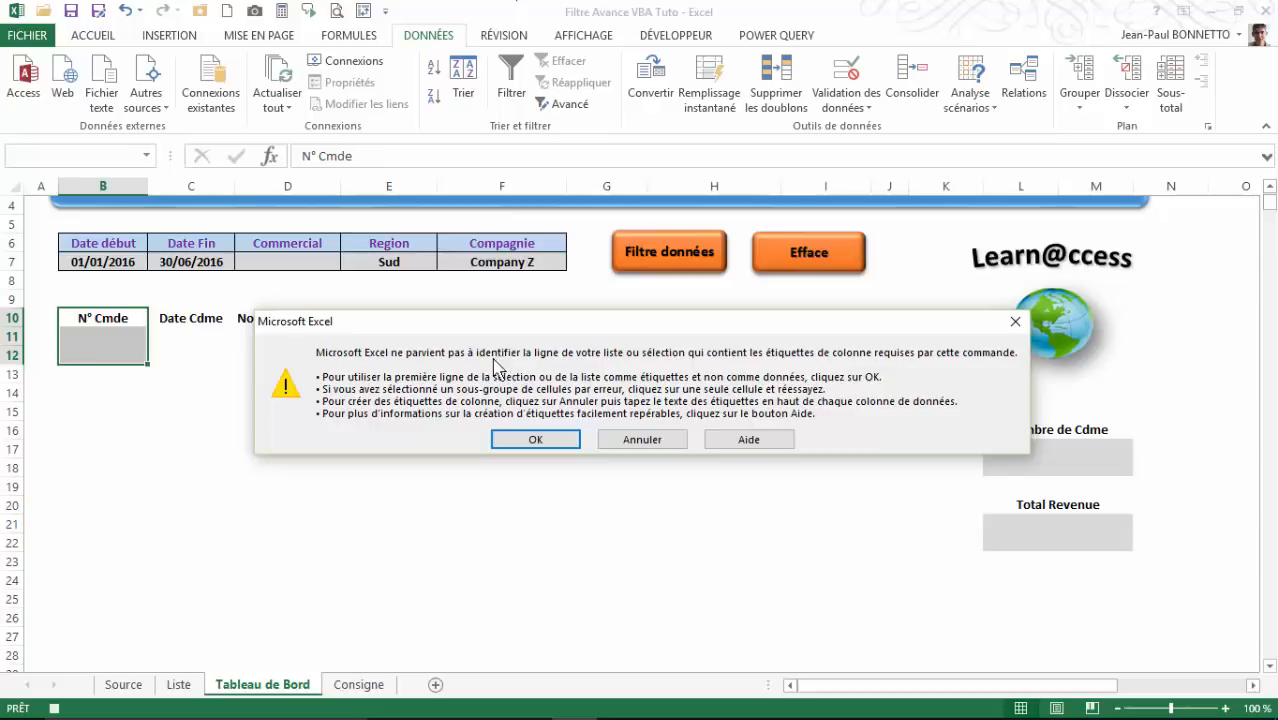
{"action": "left_click", "coordinate": [535, 440]}
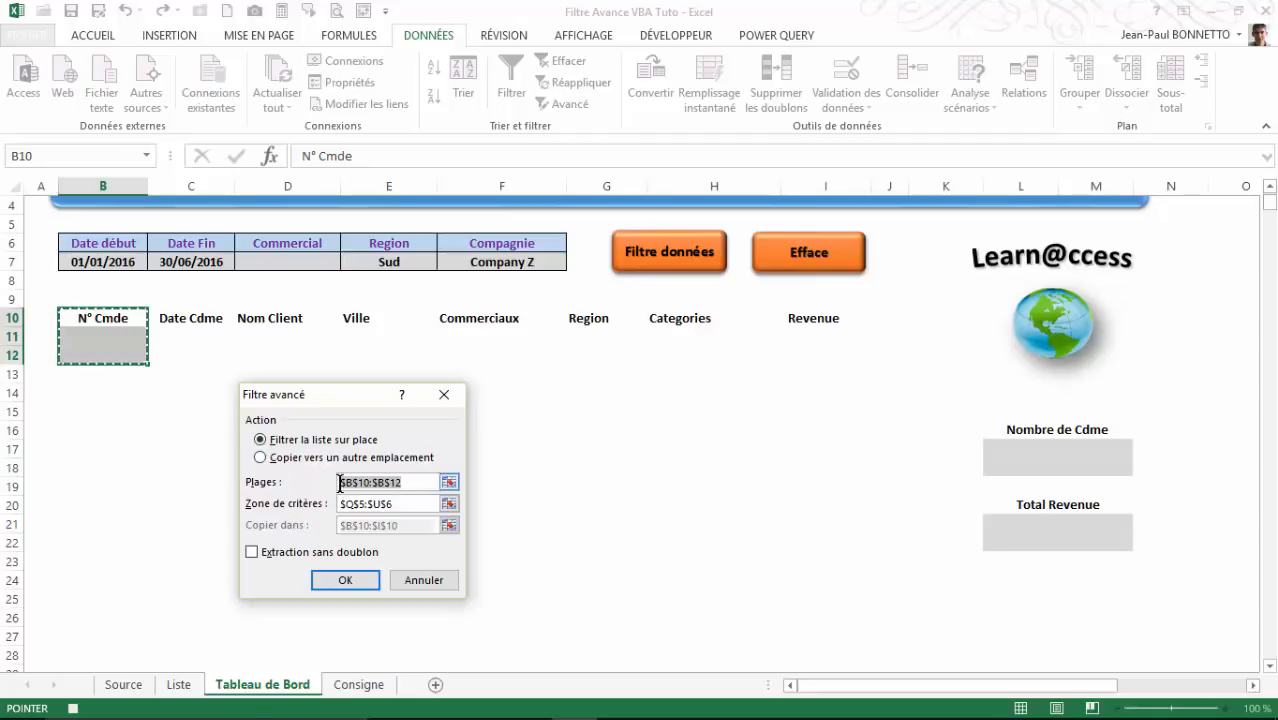
{"action": "left_click", "coordinate": [449, 484]}
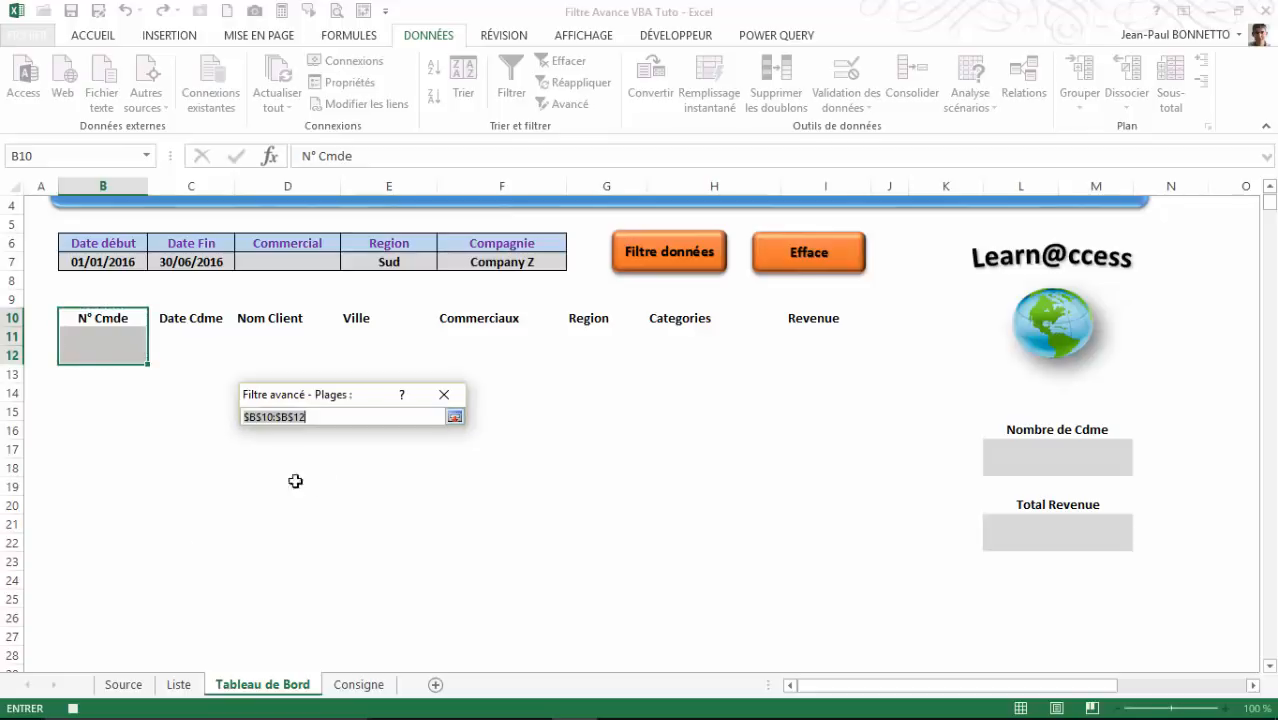
{"action": "left_click", "coordinate": [124, 685]}
{"action": "left_click", "coordinate": [52, 210]}
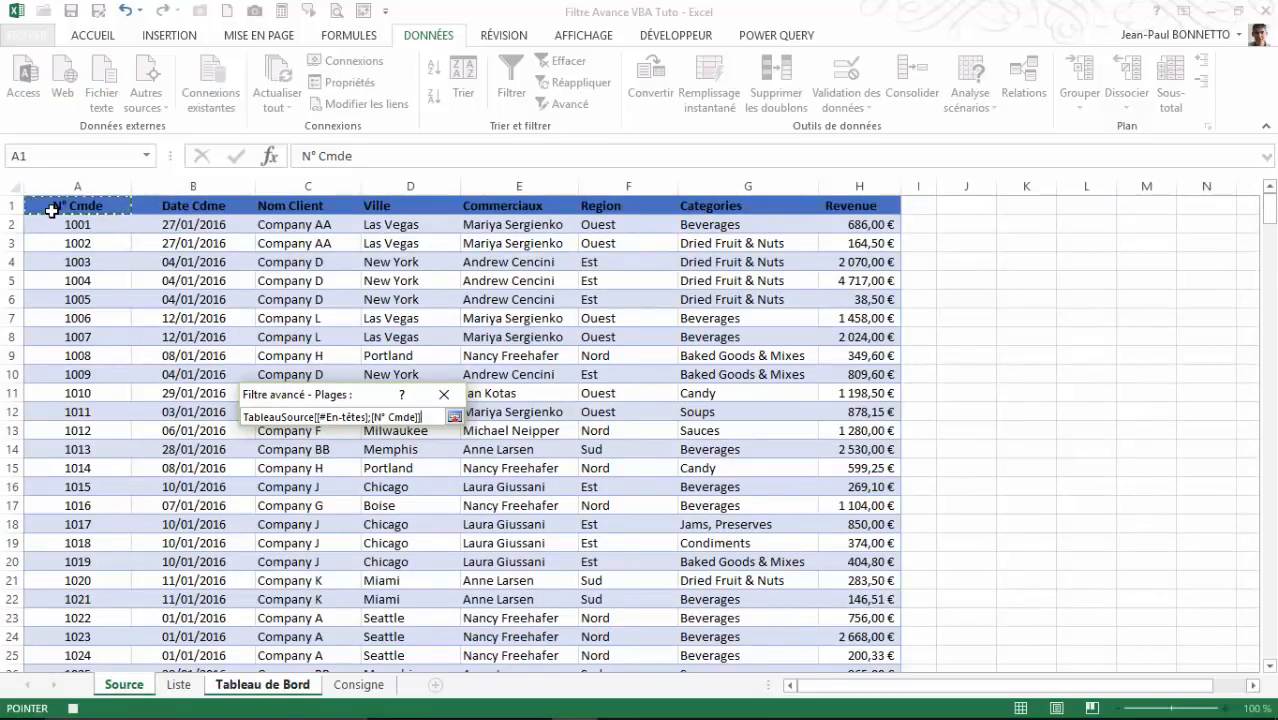
{"action": "key", "text": "ctrl+shift+End"}
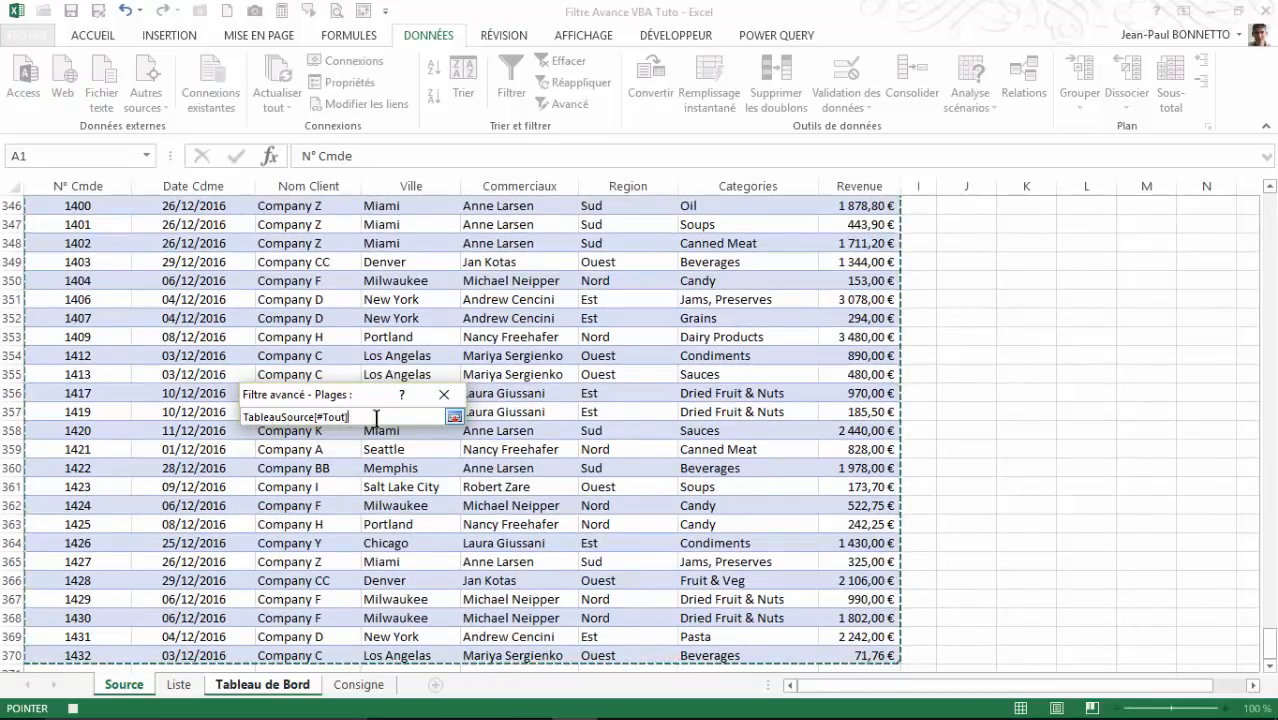
{"action": "left_click", "coordinate": [454, 416]}
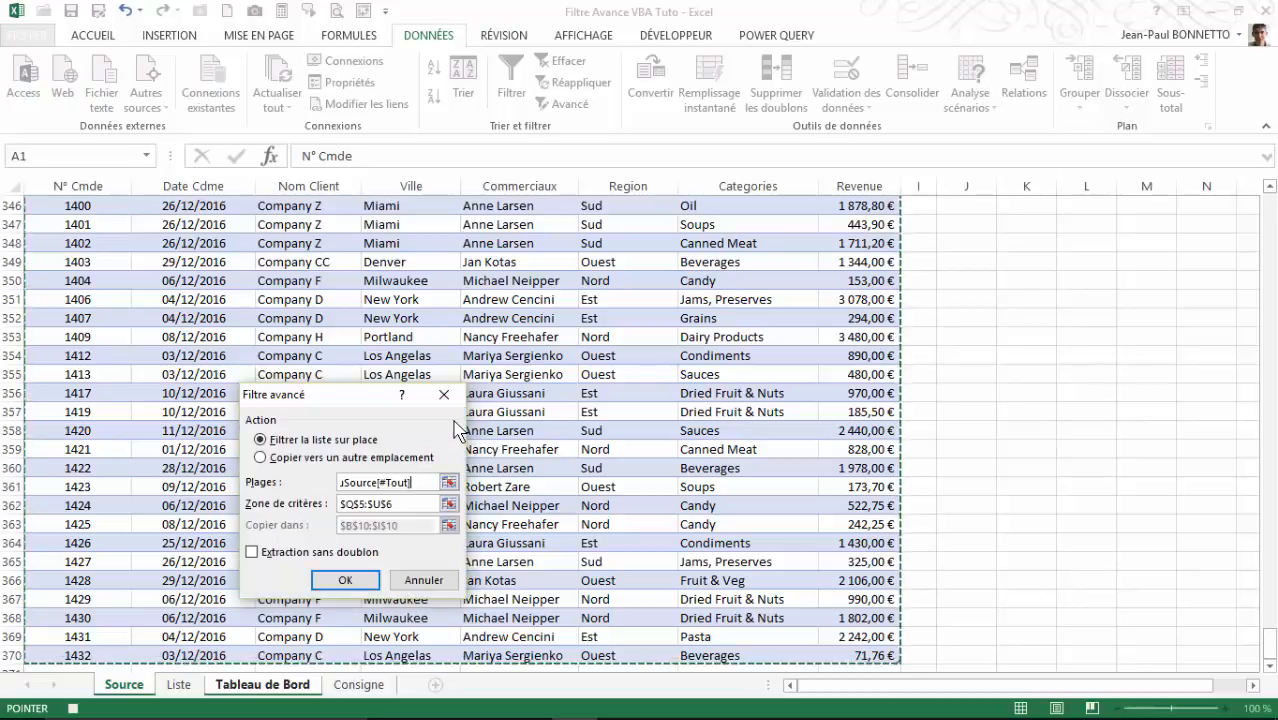
Step: Set the advanced filter's criteria zone to Q5:U6 on the Tableau de Bord sheet, the Criteres range
{"action": "left_click", "coordinate": [452, 503]}
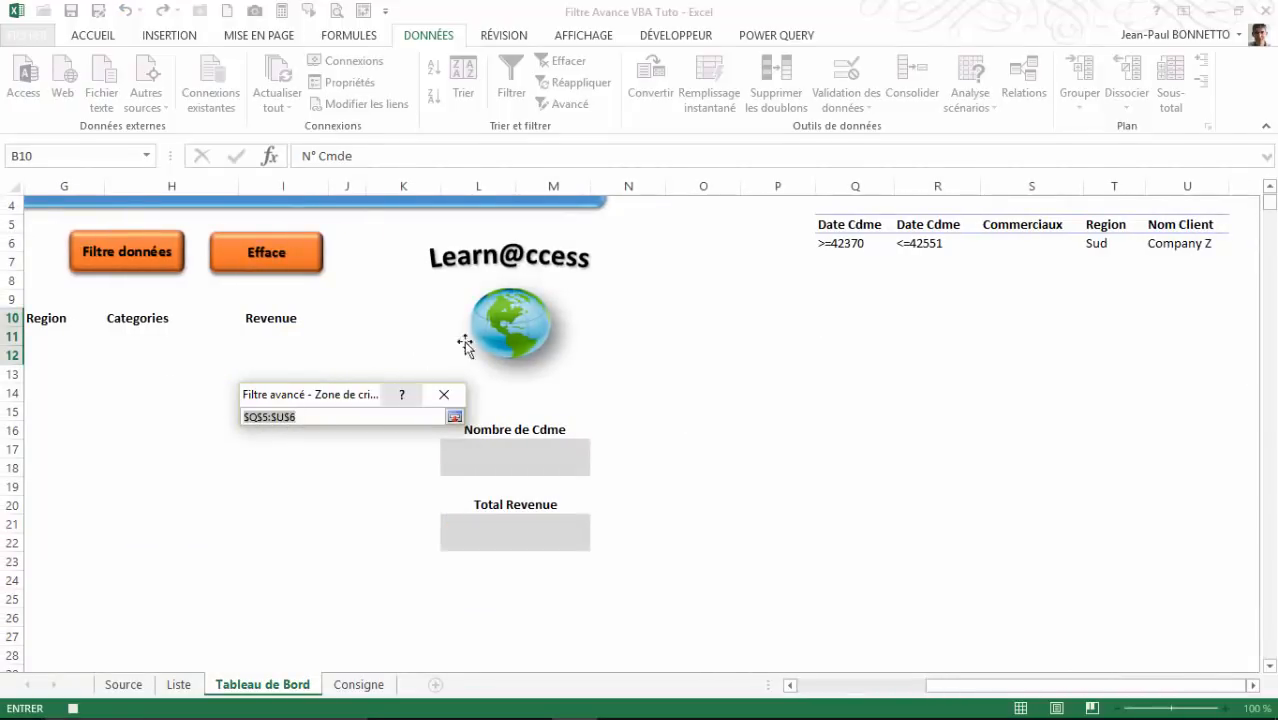
{"action": "left_click_drag", "start_coordinate": [866, 228], "coordinate": [1175, 238]}
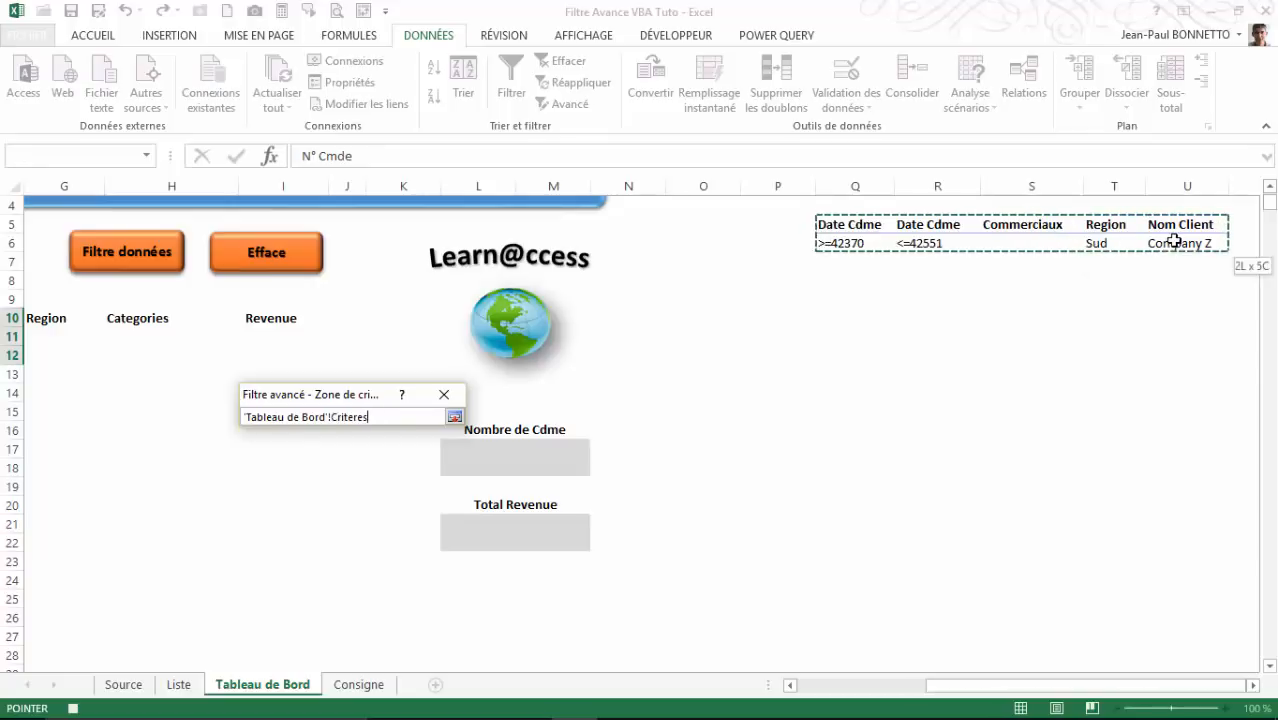
{"action": "left_click", "coordinate": [454, 417]}
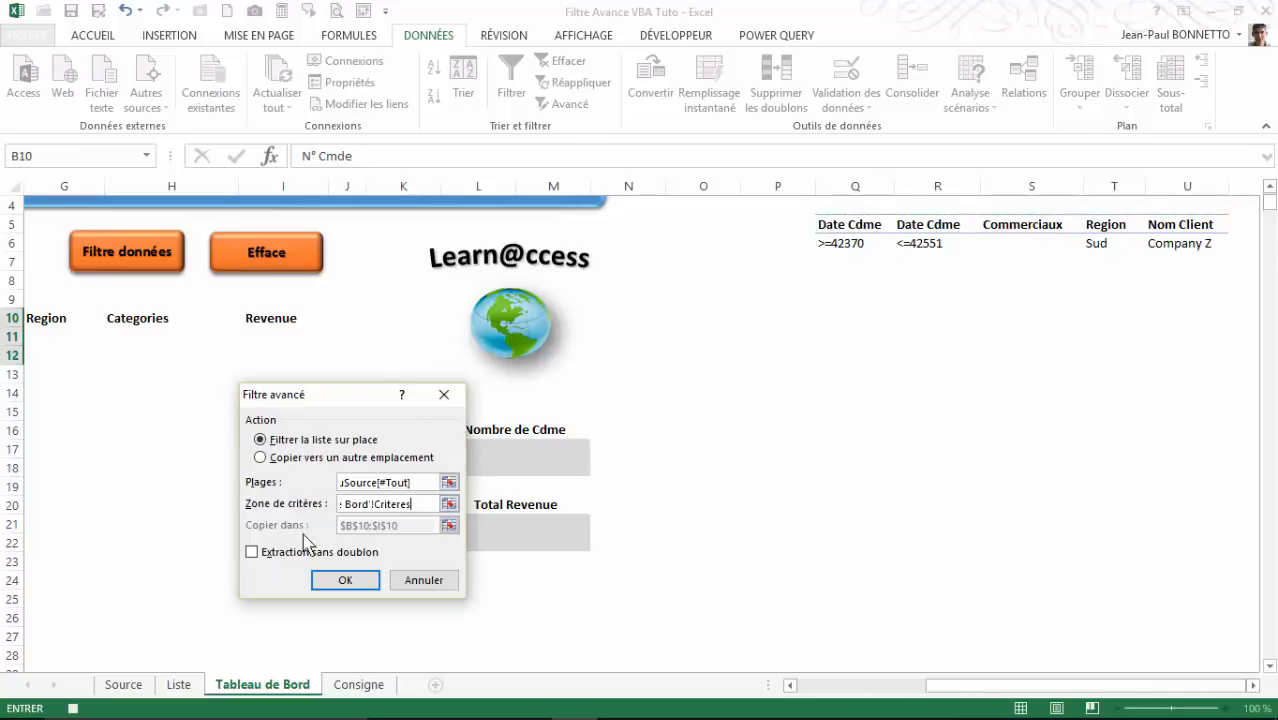
Step: Set the advanced filter to copy to another location, the dashboard headers B10:I10 (Extraire), and run it without unique-record extraction
{"action": "left_click", "coordinate": [262, 457]}
{"action": "left_click", "coordinate": [449, 525]}
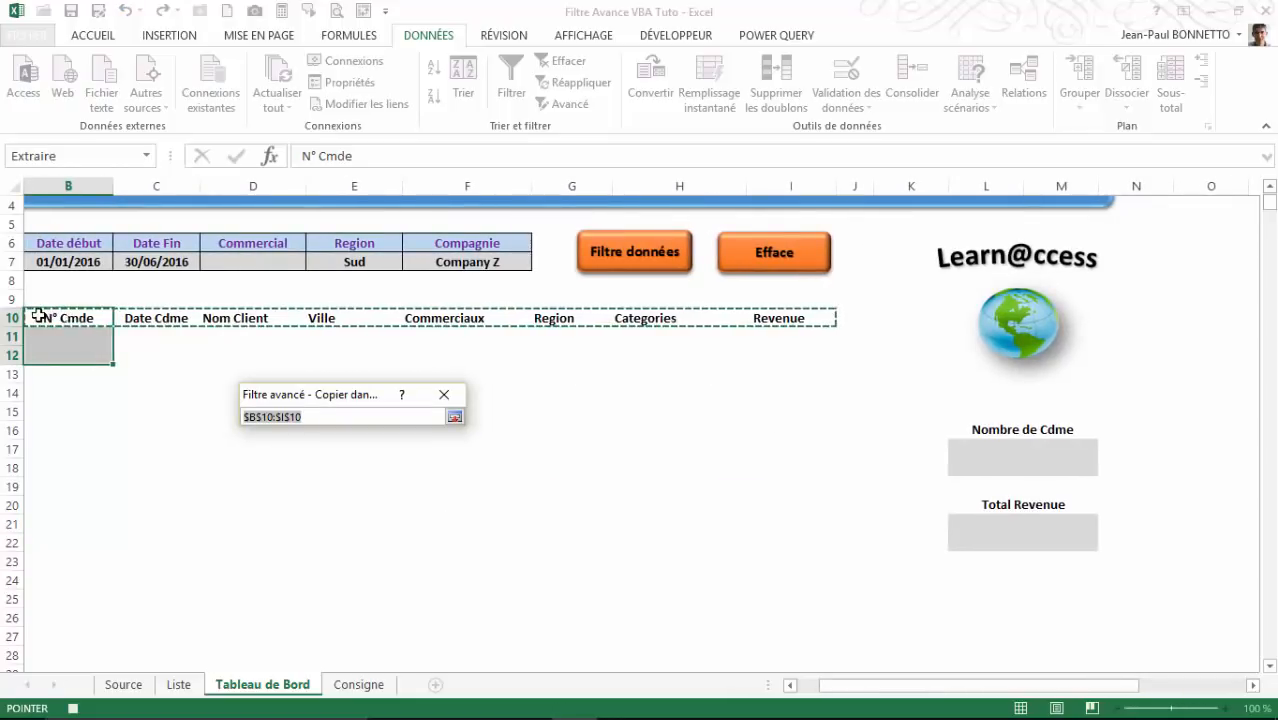
{"action": "left_click", "coordinate": [71, 320]}
{"action": "left_click_drag", "start_coordinate": [71, 320], "coordinate": [766, 320]}
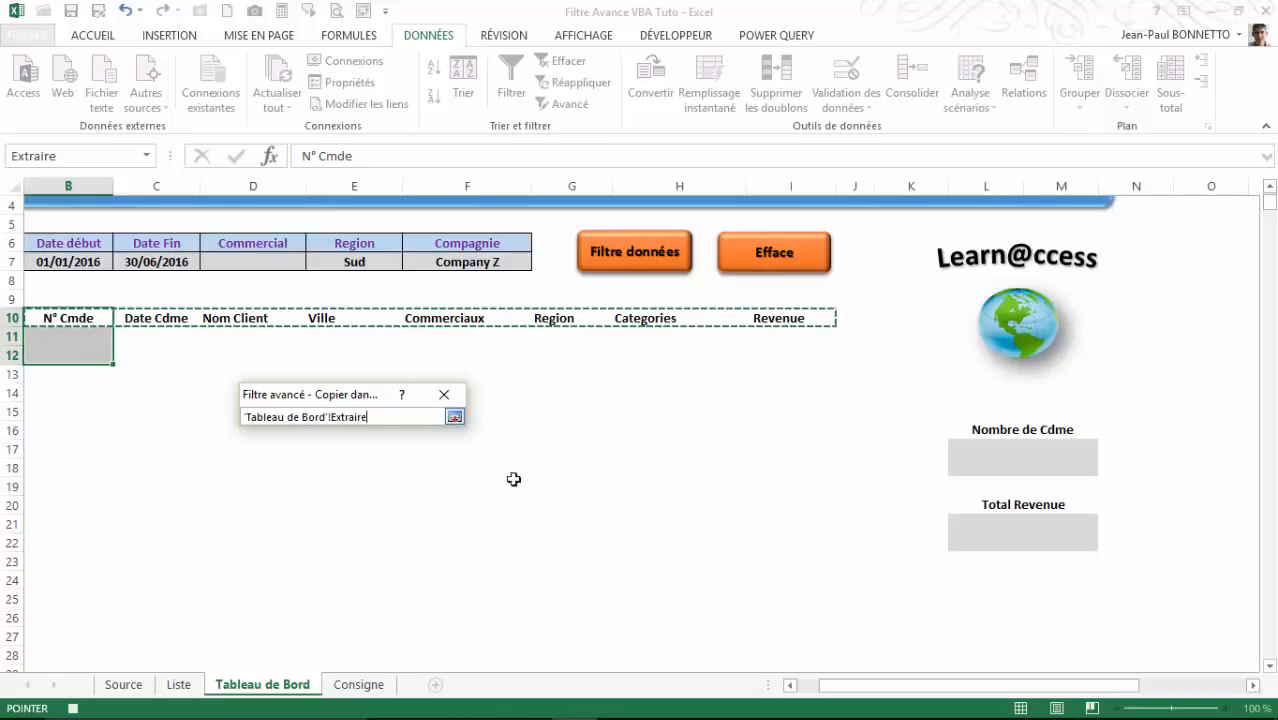
{"action": "left_click_drag", "start_coordinate": [858, 685], "coordinate": [765, 693]}
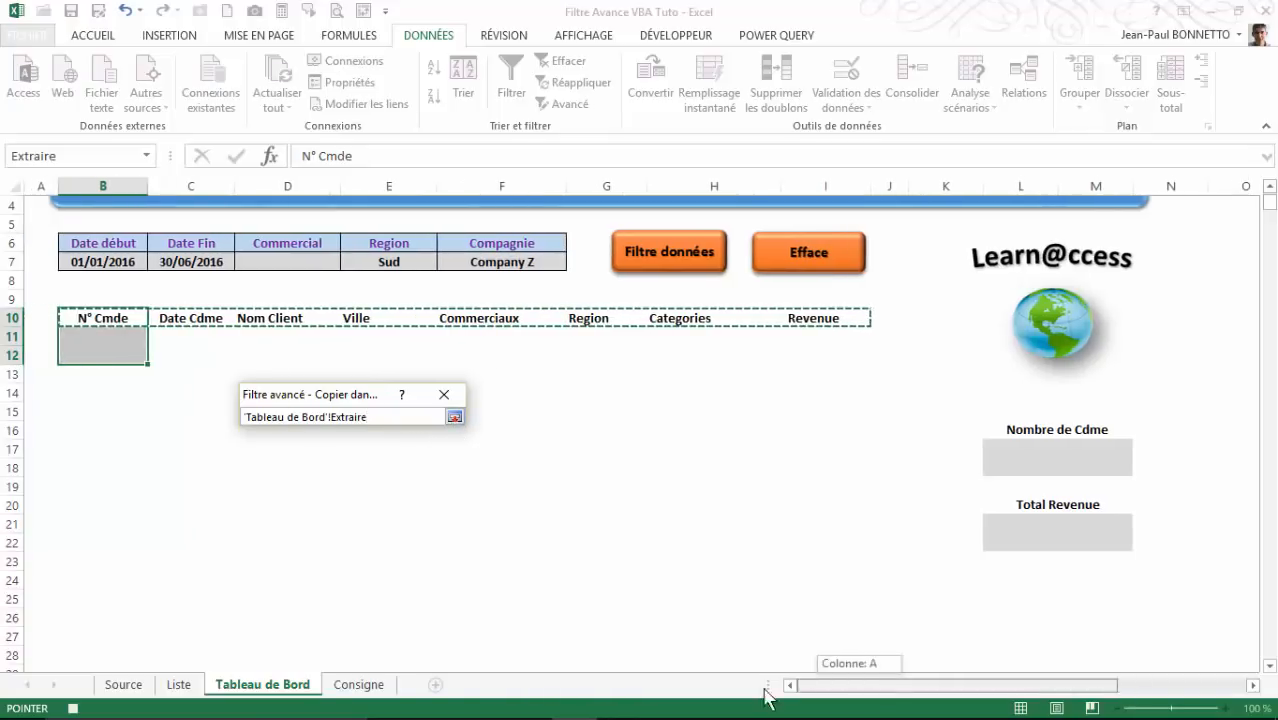
{"action": "left_click", "coordinate": [452, 418]}
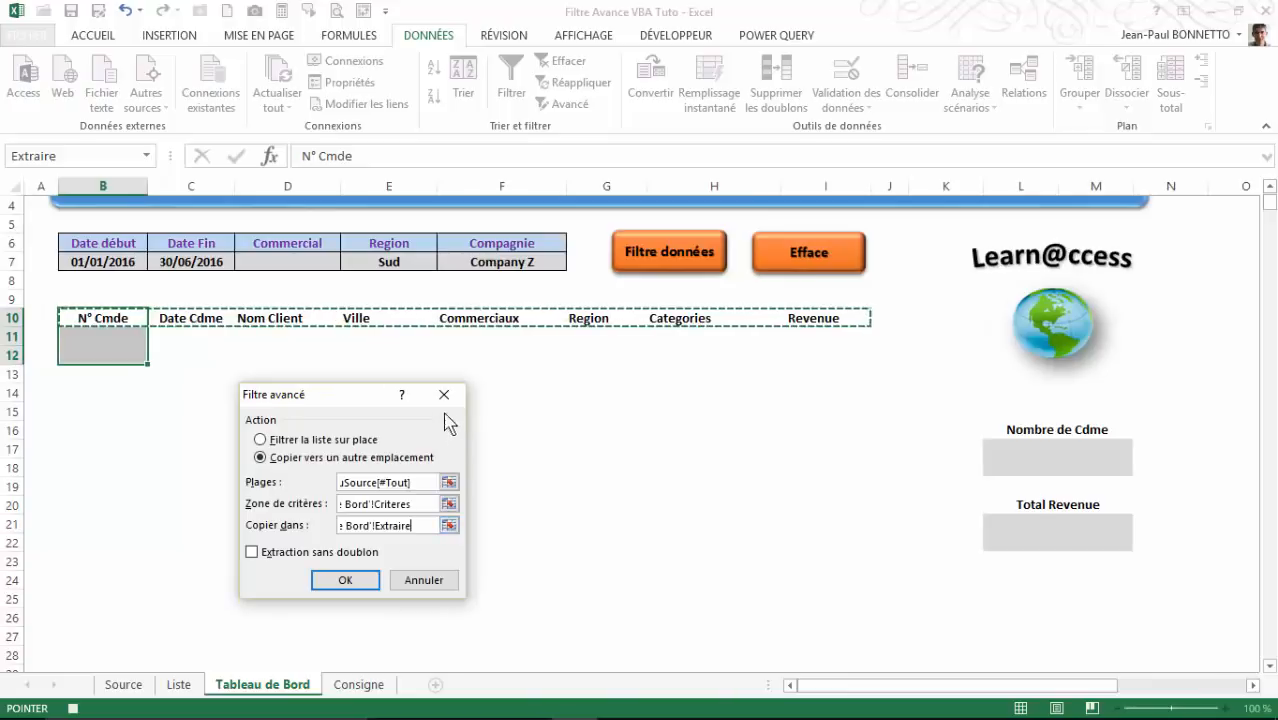
{"action": "left_click", "coordinate": [251, 552]}
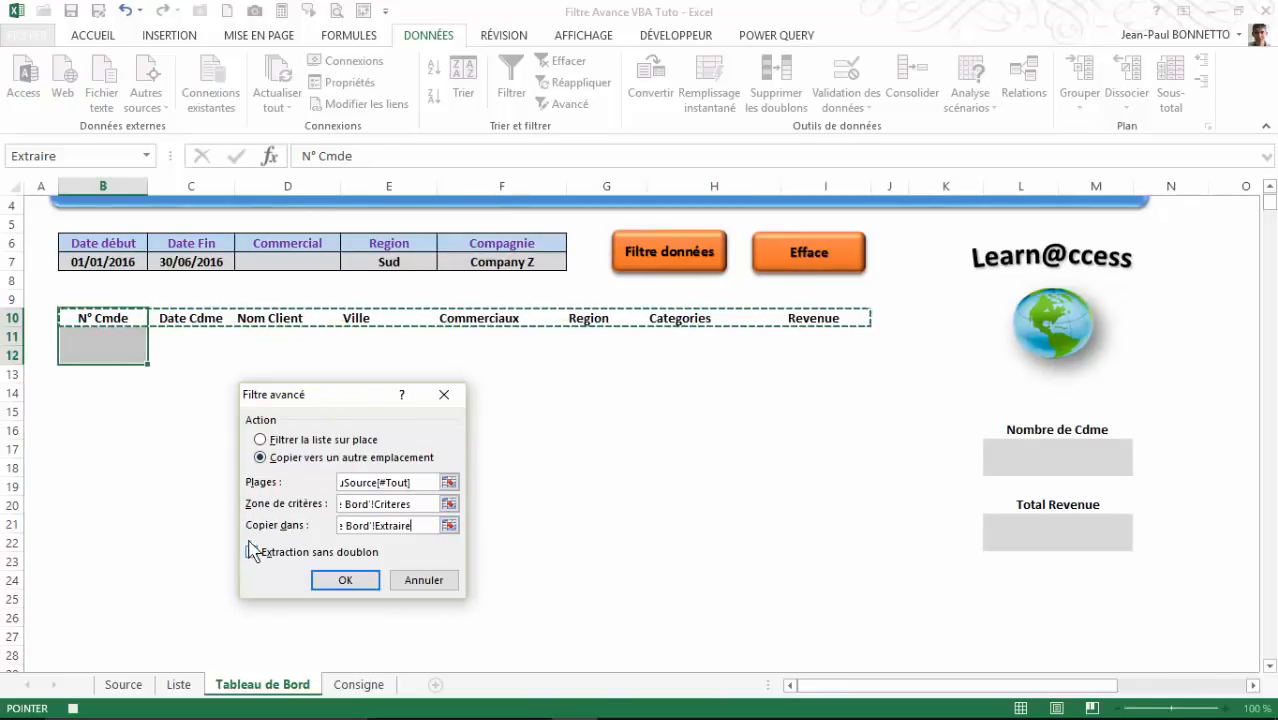
{"action": "left_click", "coordinate": [343, 582]}
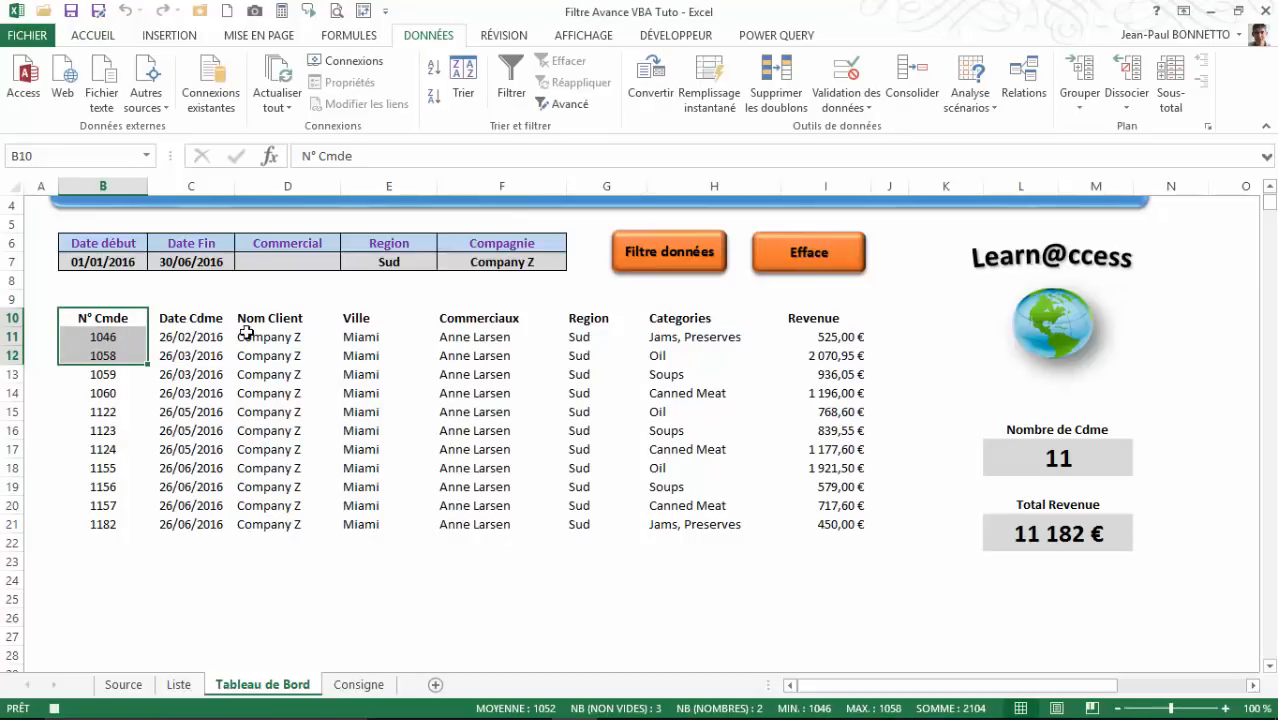
Step: Select B7 on the dashboard, stop the macro recording, and open Module1's code in the Visual Basic editor
{"action": "left_click", "coordinate": [102, 262]}
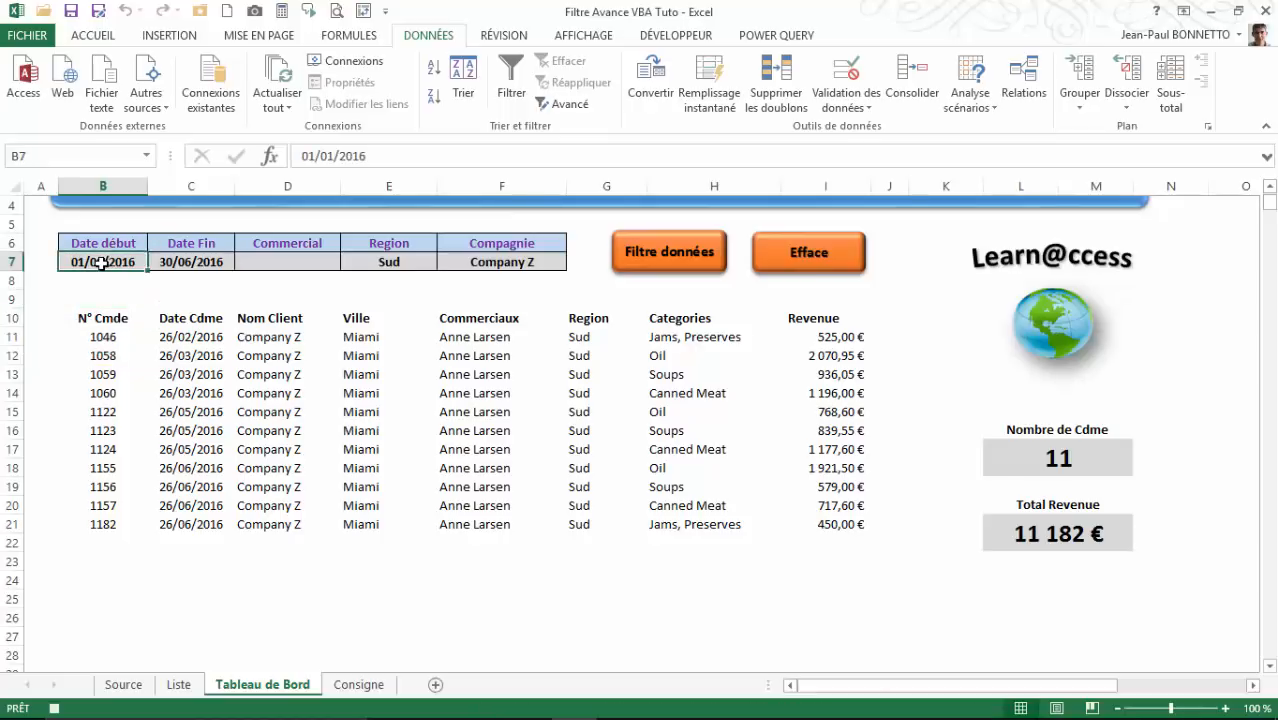
{"action": "left_click", "coordinate": [54, 709]}
{"action": "left_click", "coordinate": [688, 40]}
{"action": "left_click", "coordinate": [22, 92]}
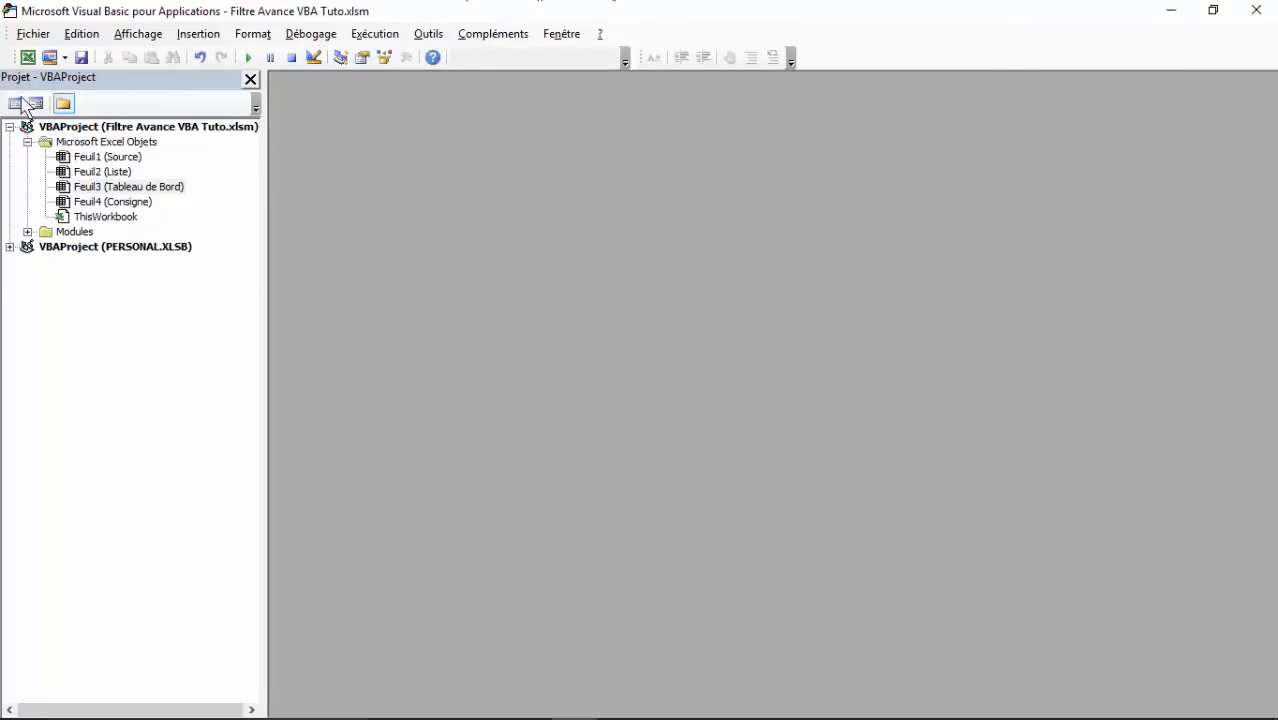
{"action": "left_click", "coordinate": [27, 231]}
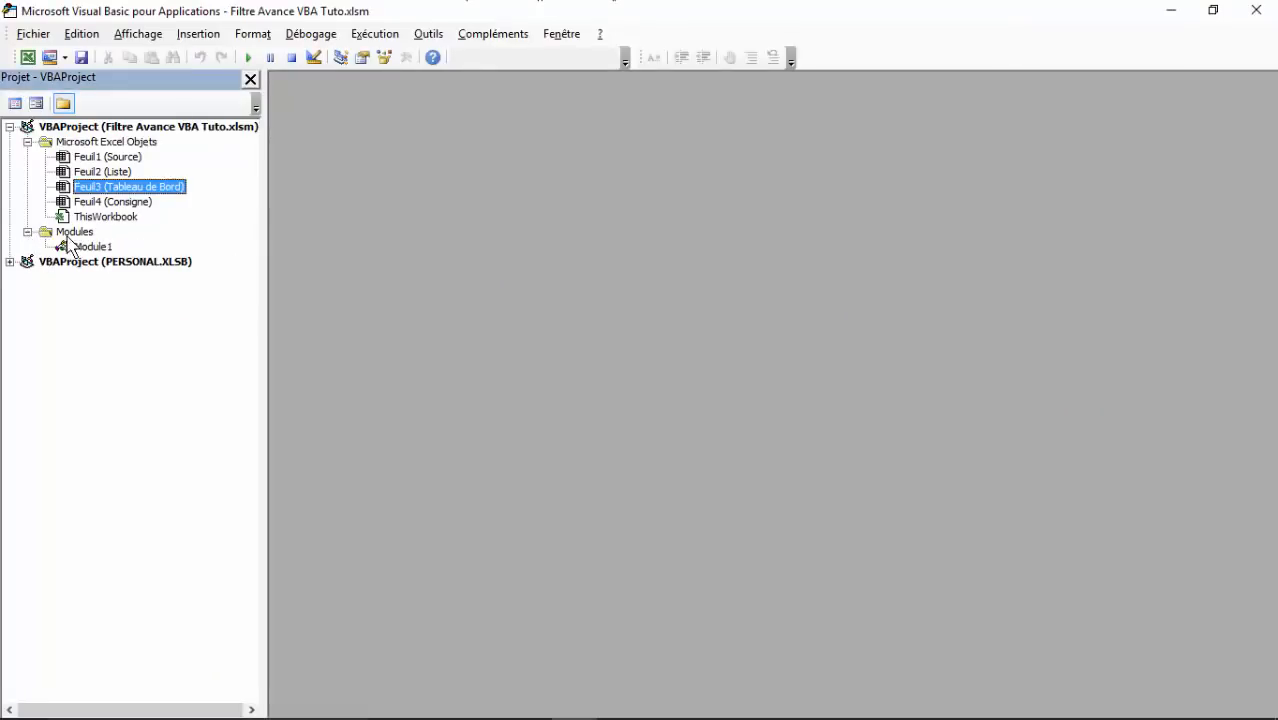
{"action": "double_click", "coordinate": [90, 247]}
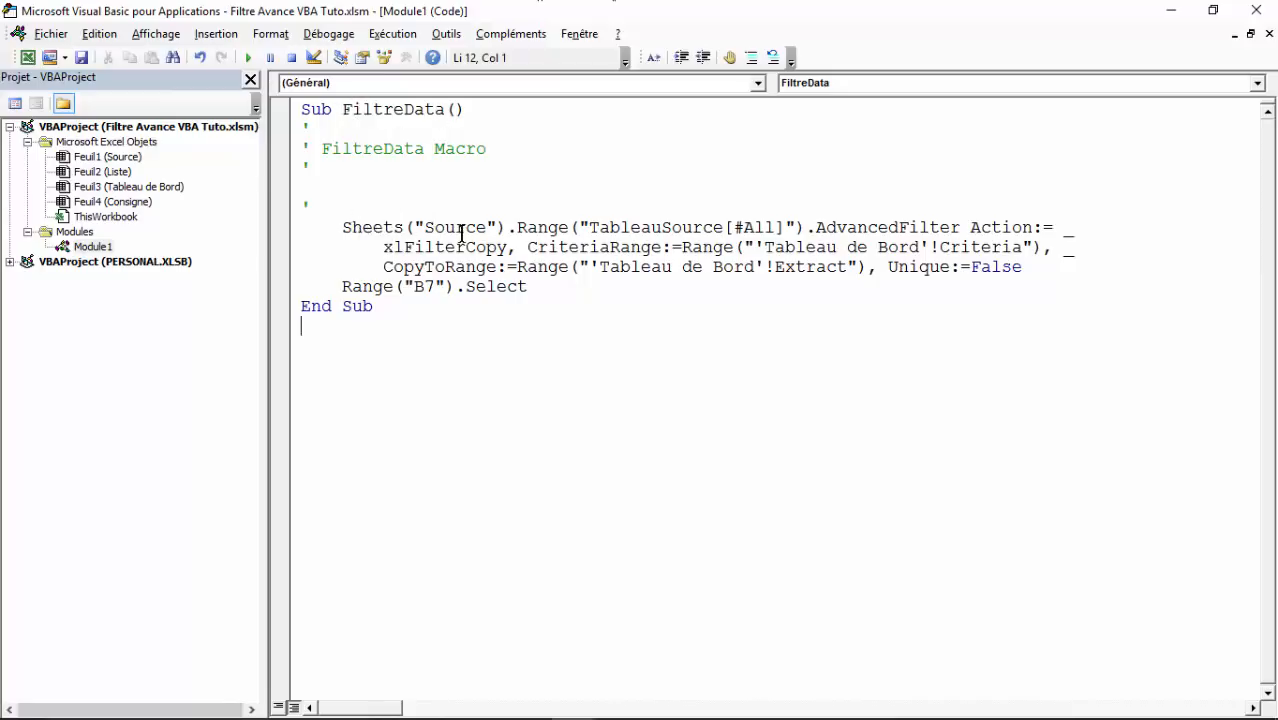
Step: Examine the recorded FiltreData code alongside the Source sheet's table and the dashboard's criteria and extraction areas
{"action": "left_click", "coordinate": [127, 158]}
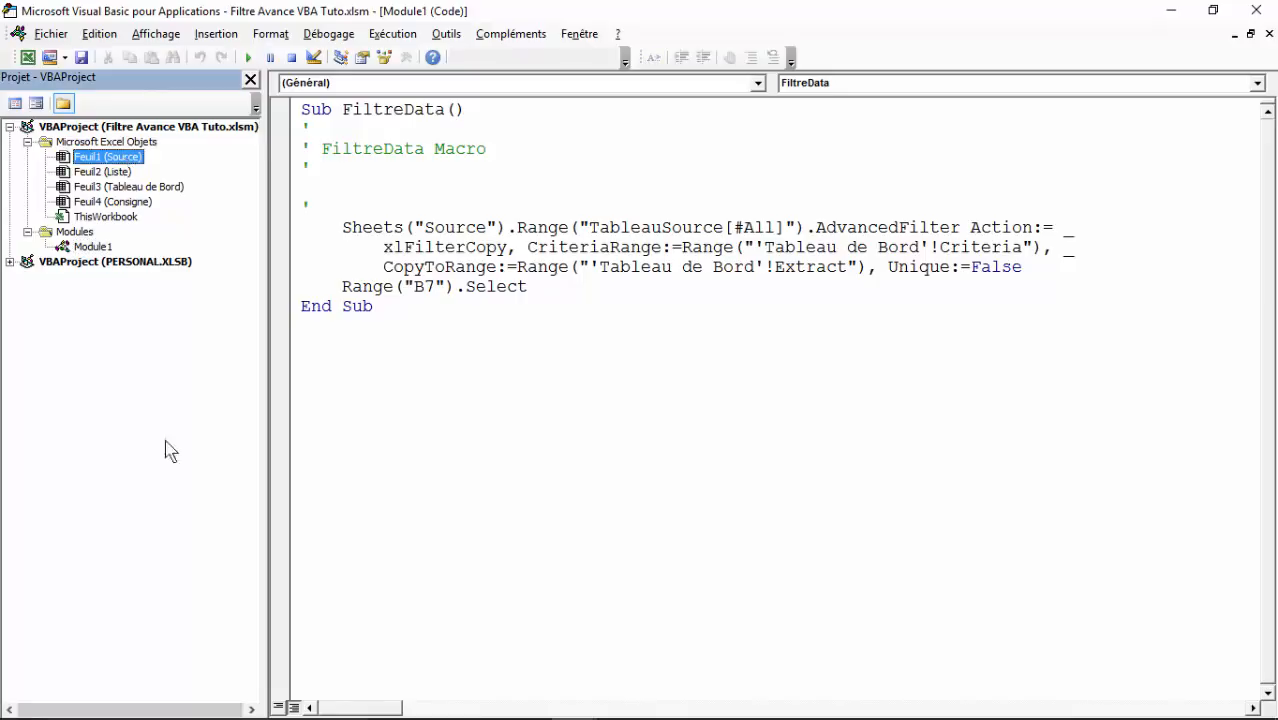
{"action": "left_click", "coordinate": [28, 57]}
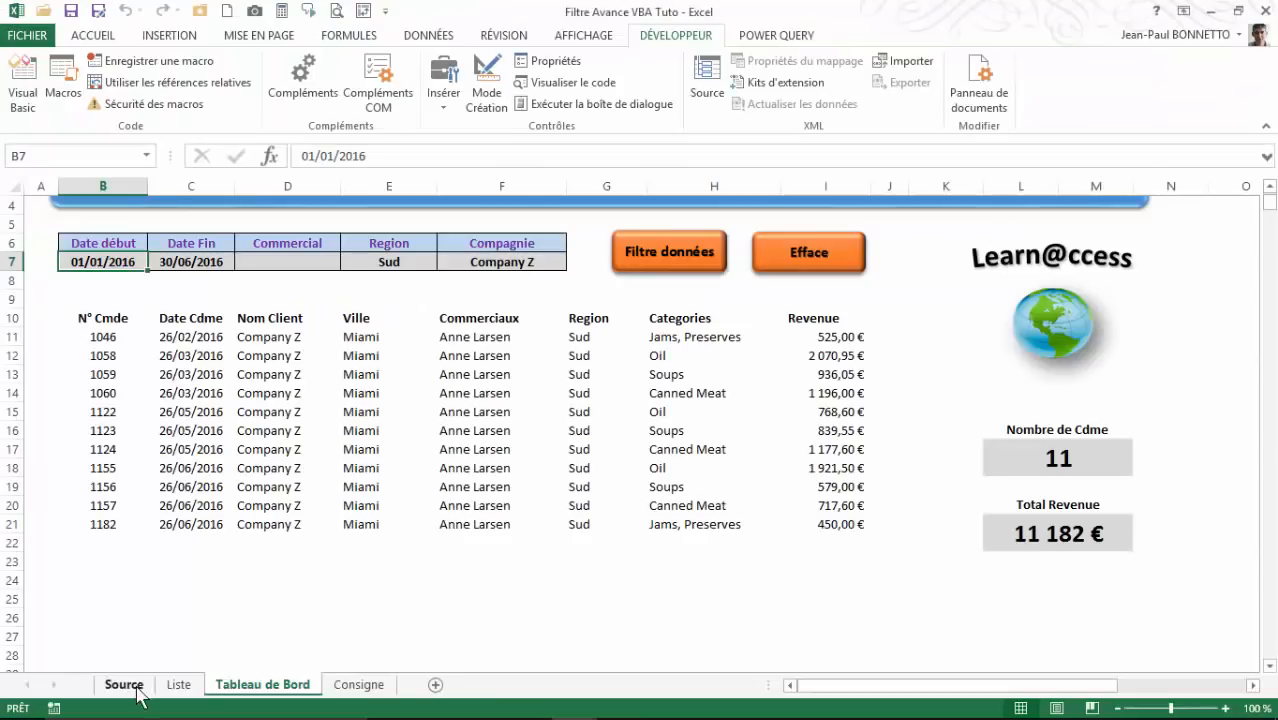
{"action": "left_click", "coordinate": [124, 684]}
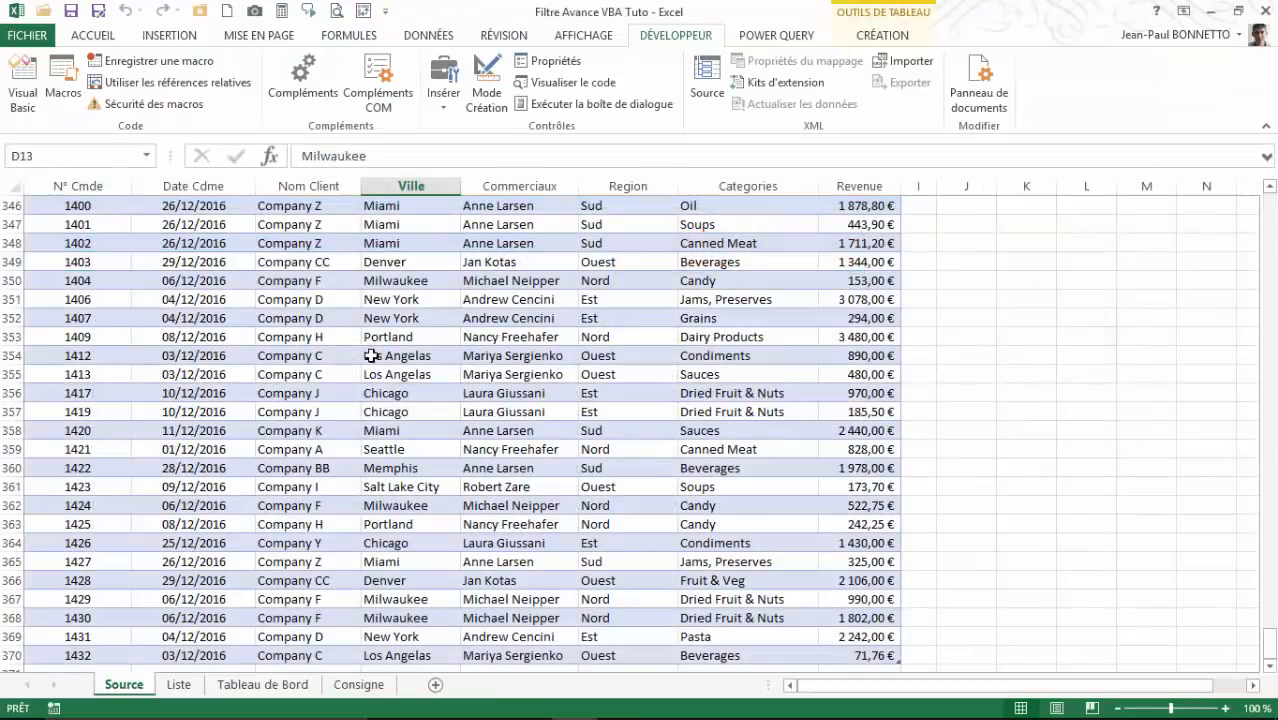
{"action": "left_click", "coordinate": [22, 85]}
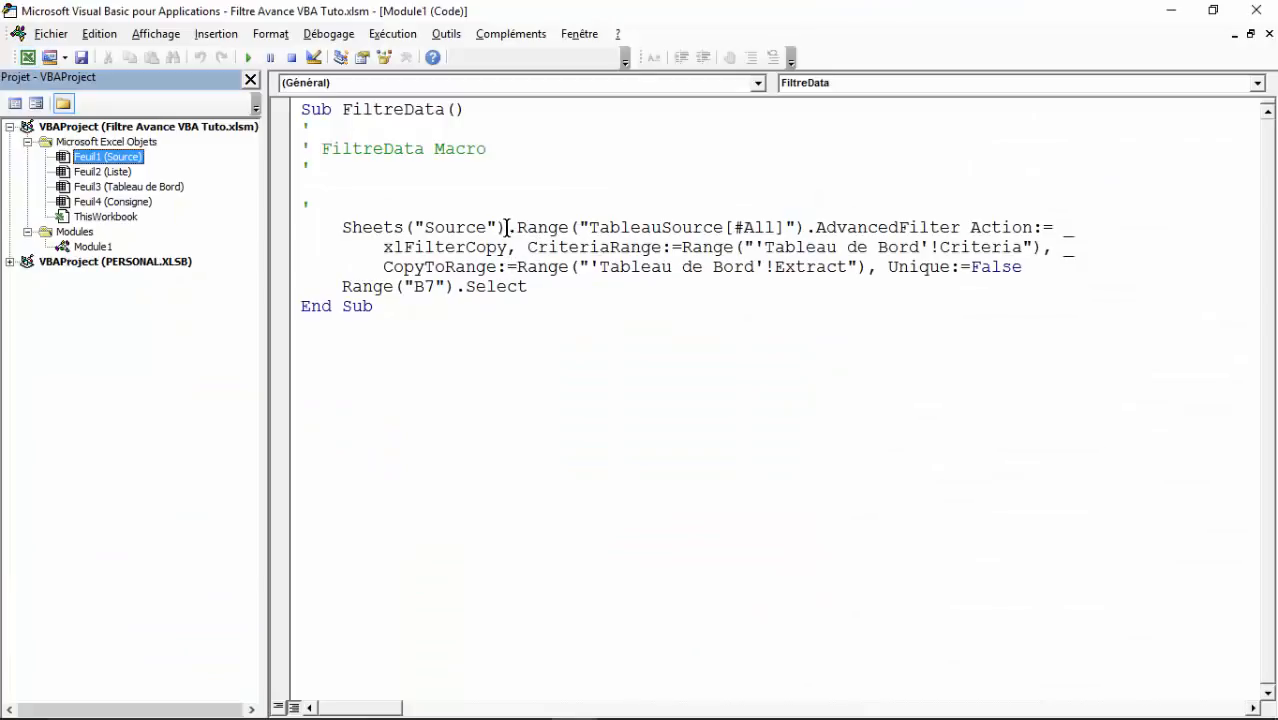
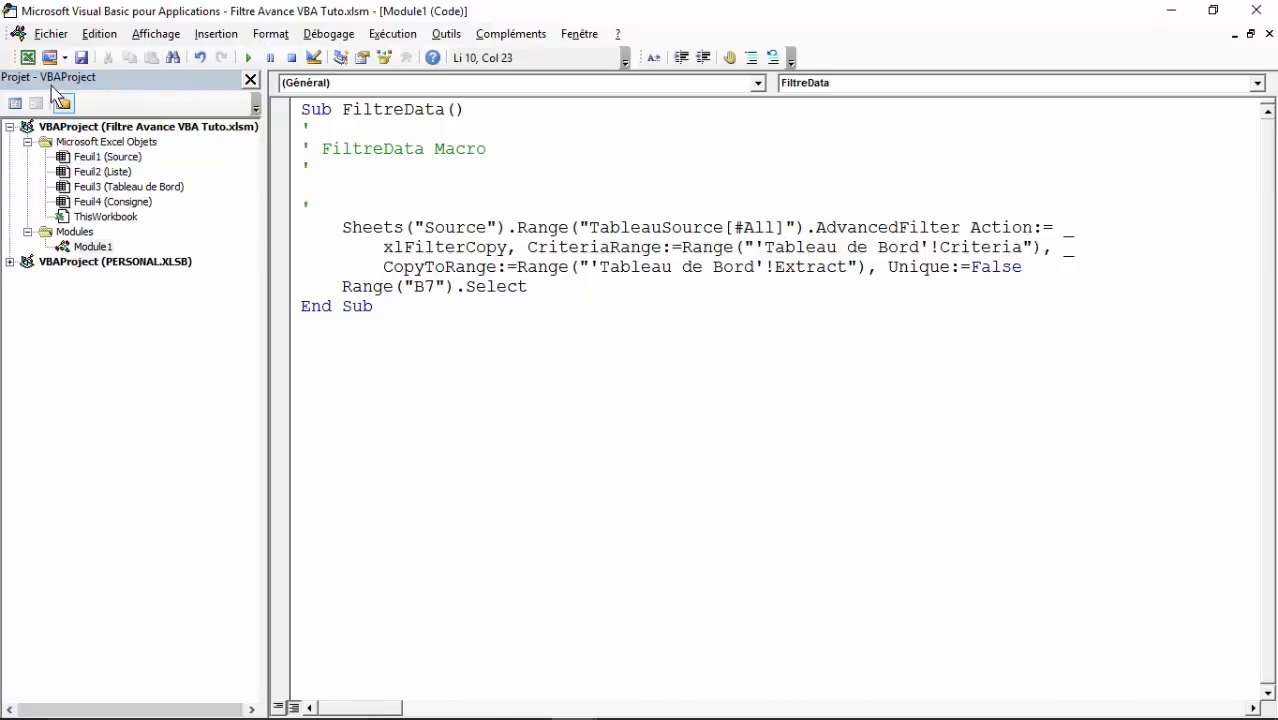
{"action": "left_click", "coordinate": [28, 57]}
{"action": "scroll", "coordinate": [203, 327], "scroll_direction": "up", "scroll_amount": 1}
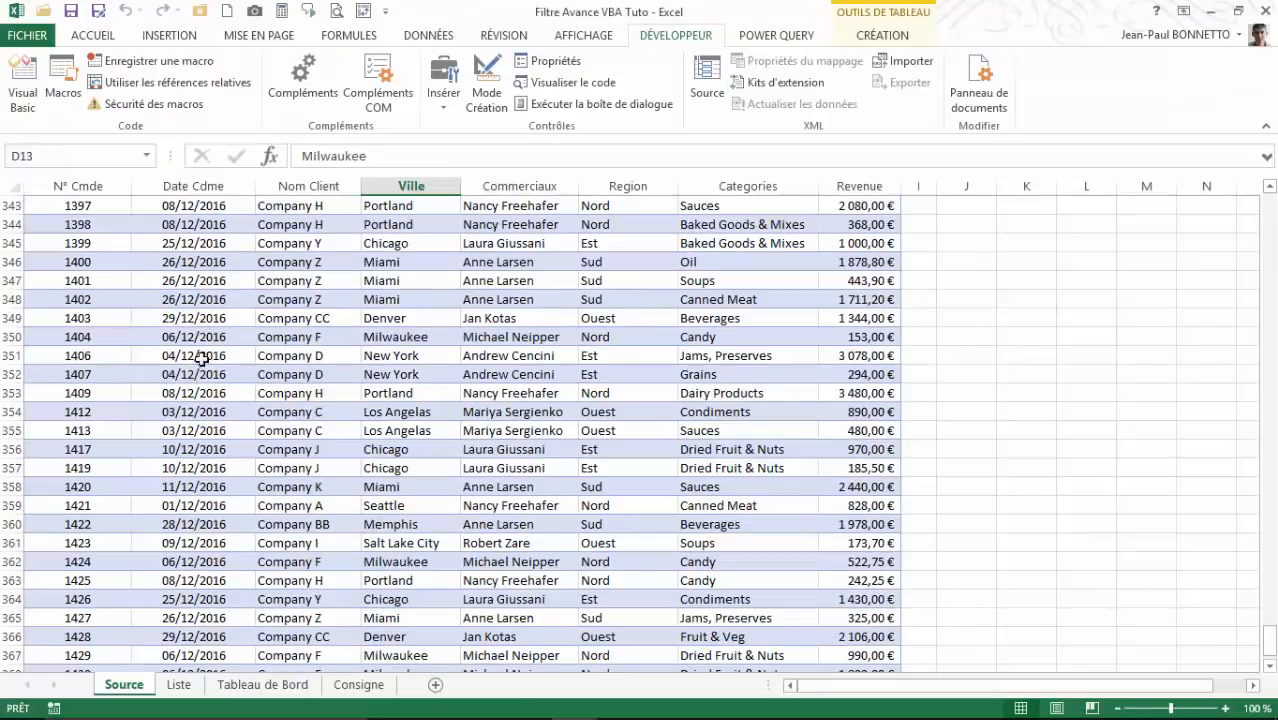
{"action": "left_click", "coordinate": [262, 684]}
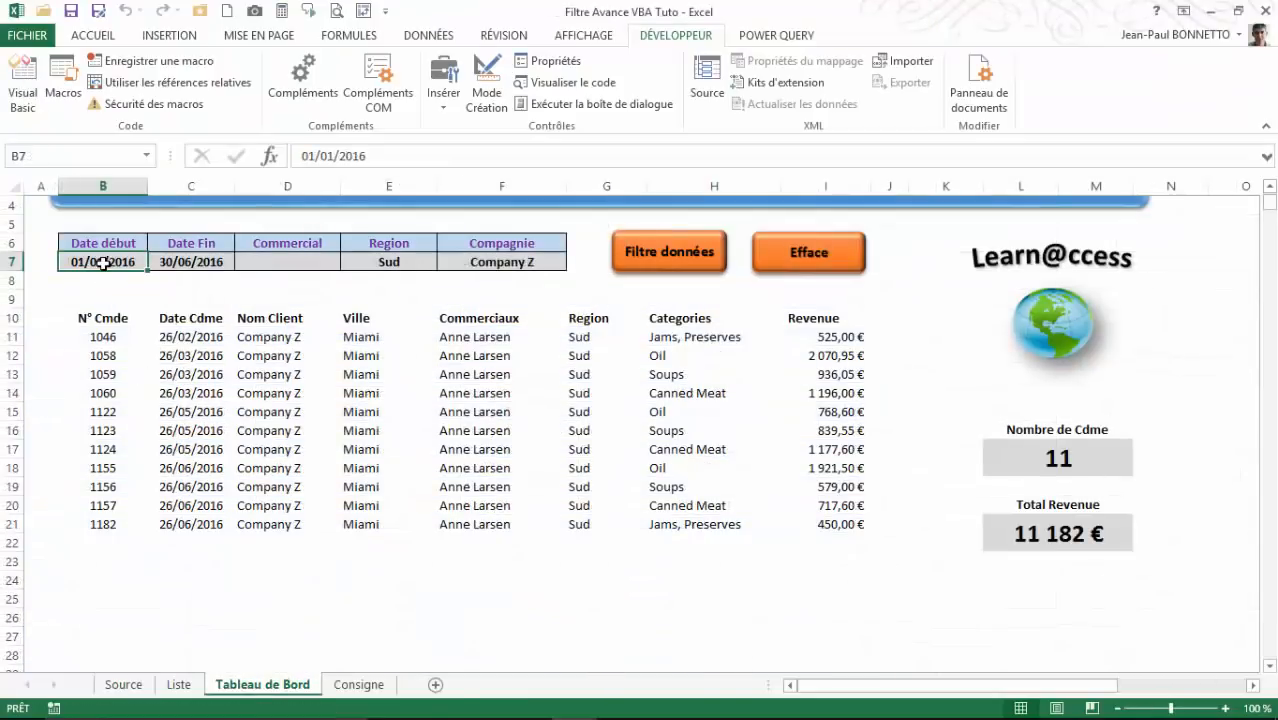
{"action": "left_click", "coordinate": [409, 262]}
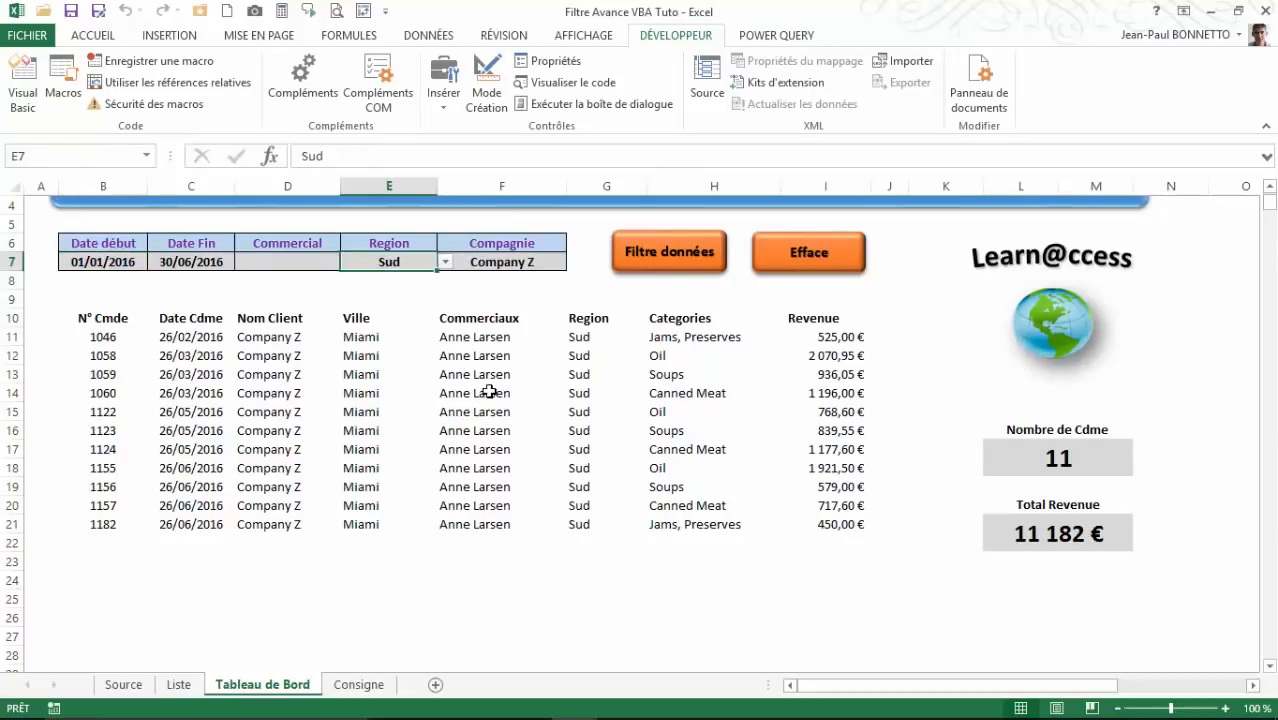
{"action": "left_click", "coordinate": [123, 292]}
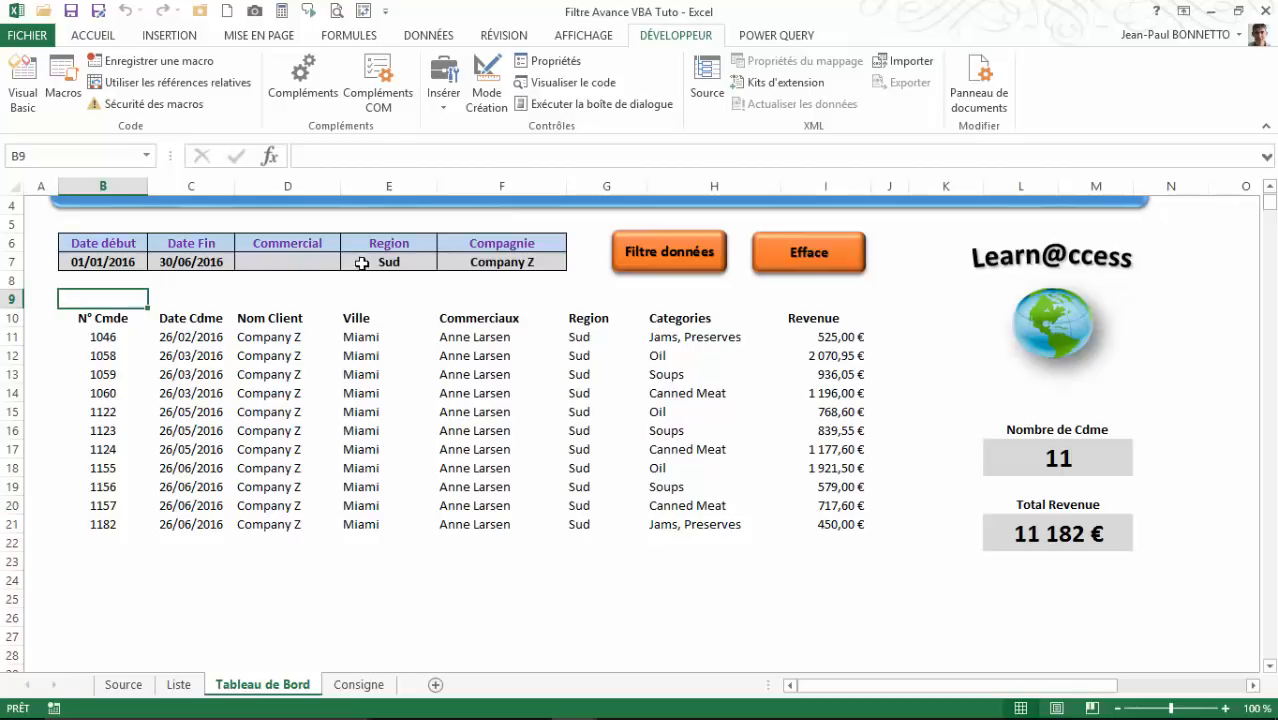
Step: Delete the orange Filtre données and Efface button shapes from the dashboard
{"action": "right_click", "coordinate": [663, 251]}
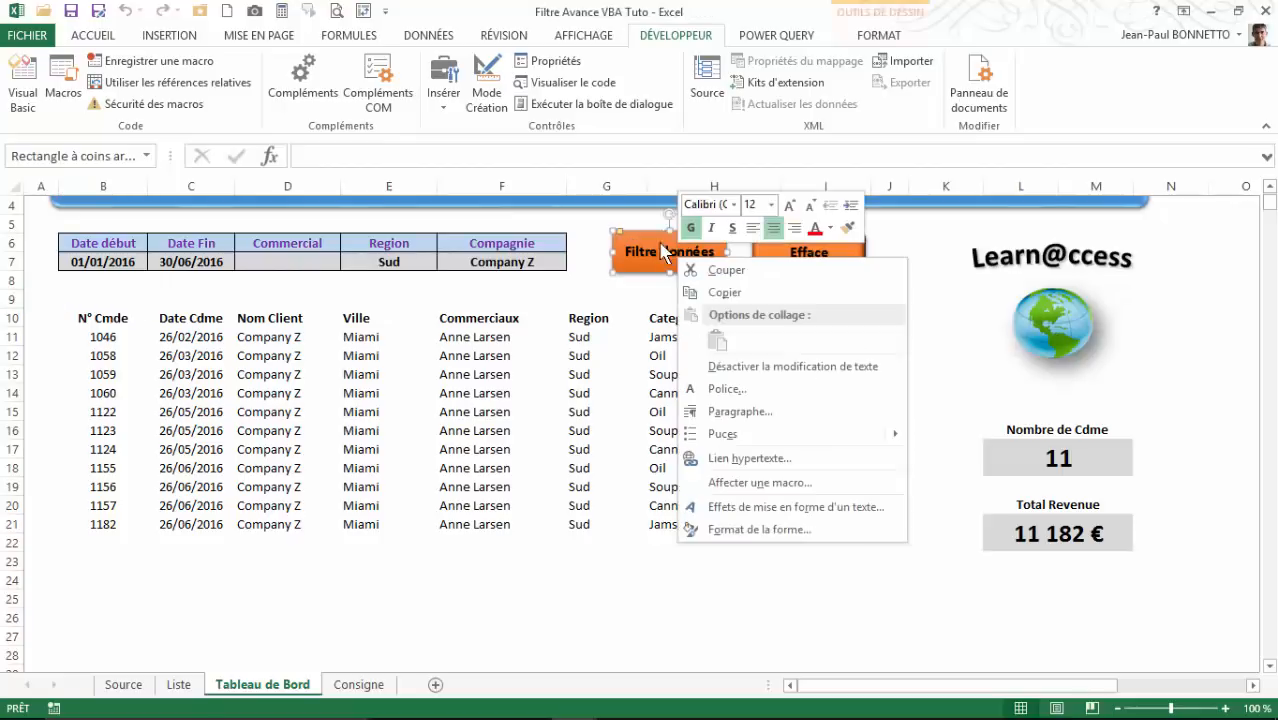
{"action": "left_click", "coordinate": [650, 233]}
{"action": "key", "text": "Delete"}
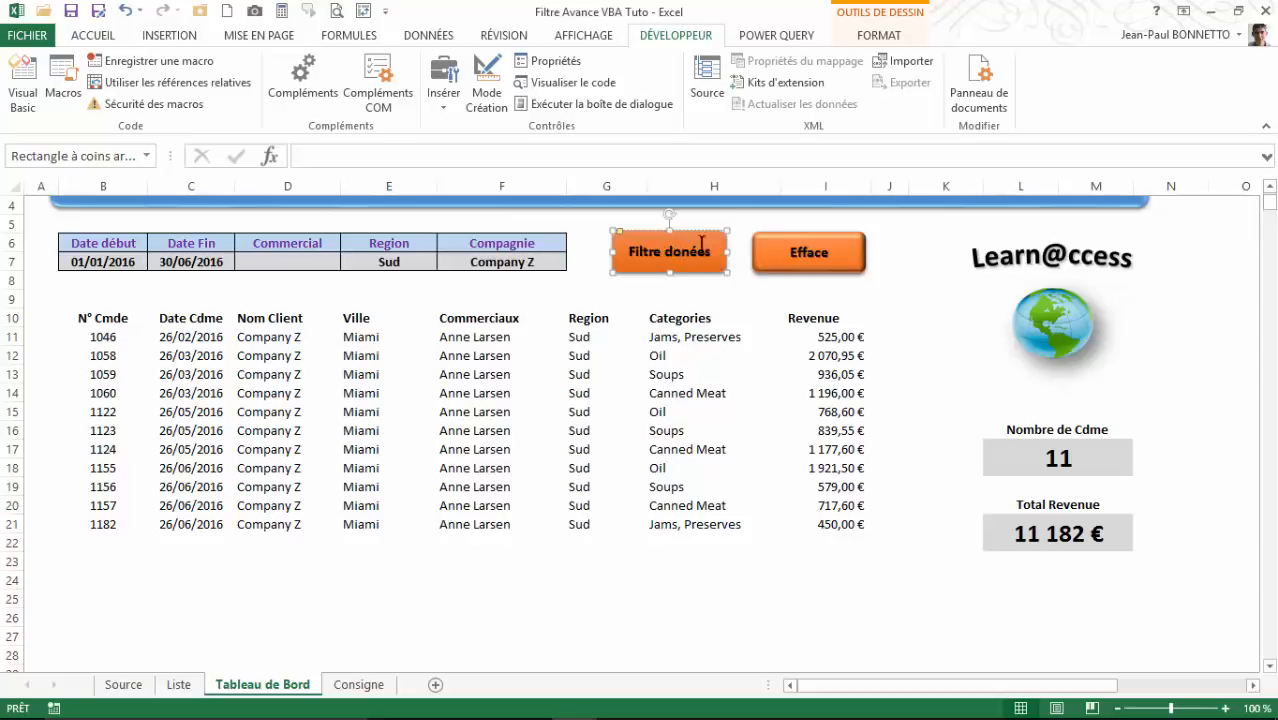
{"action": "key", "text": "Delete"}
{"action": "left_click", "coordinate": [795, 236]}
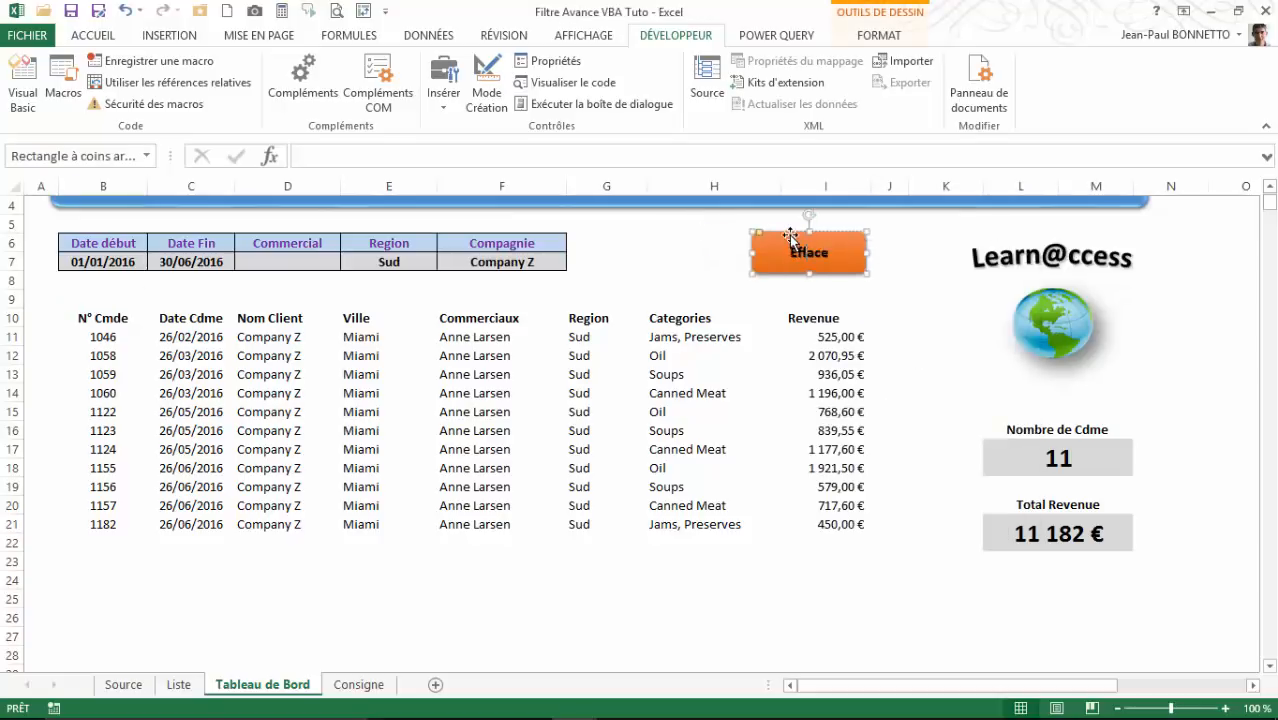
{"action": "key", "text": "Delete"}
{"action": "left_click", "coordinate": [652, 243]}
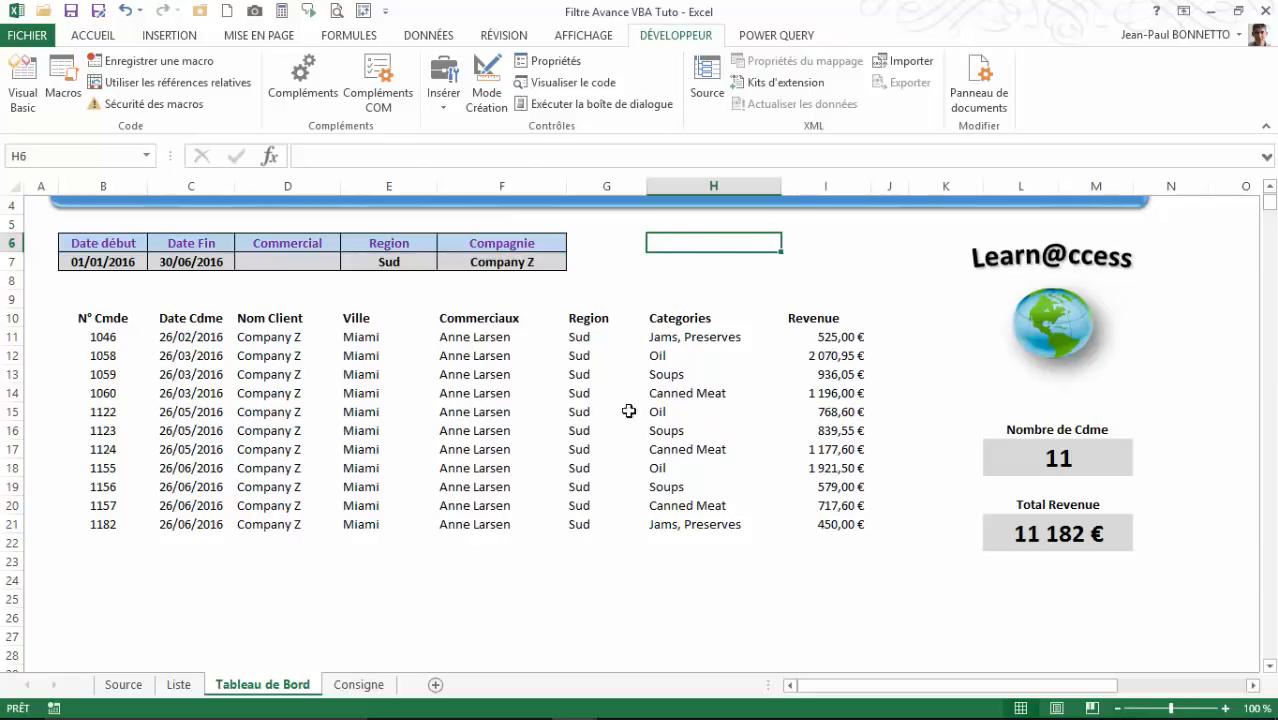
Step: Insert a rounded rectangle about 1.22 cm high and 3.76 cm wide over column H, beside the criteria table
{"action": "left_click", "coordinate": [102, 36]}
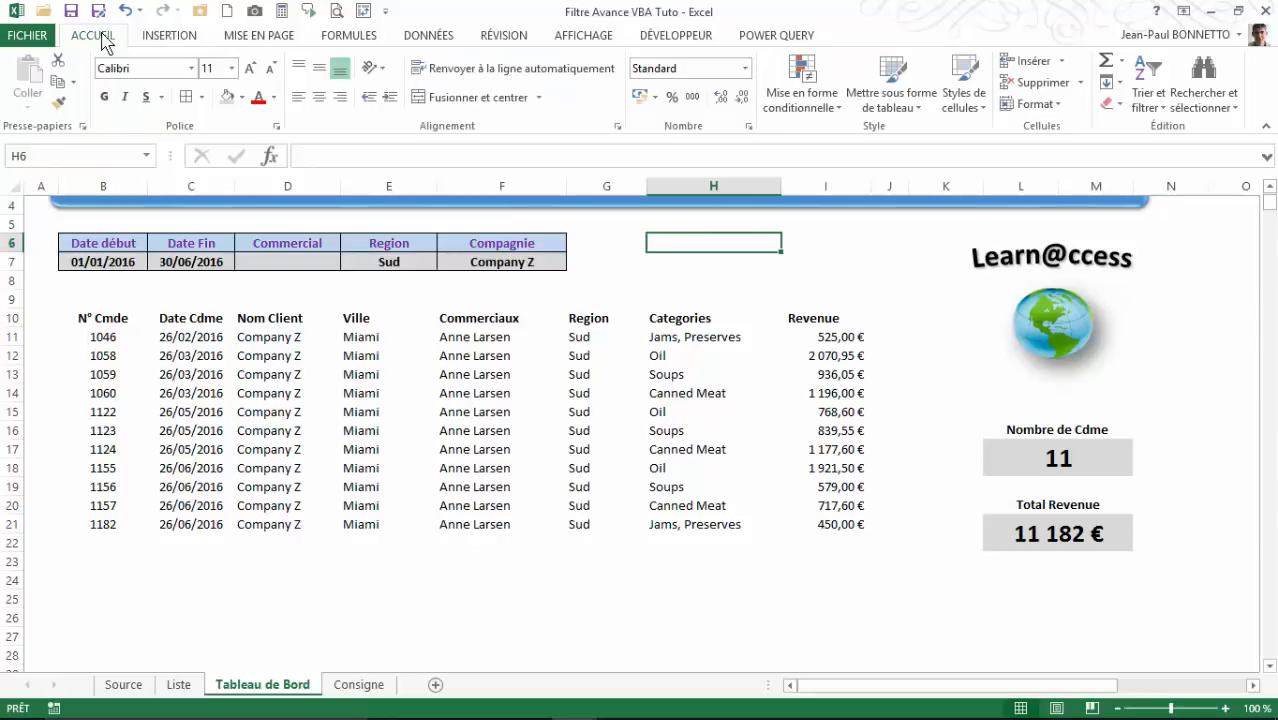
{"action": "left_click", "coordinate": [181, 36]}
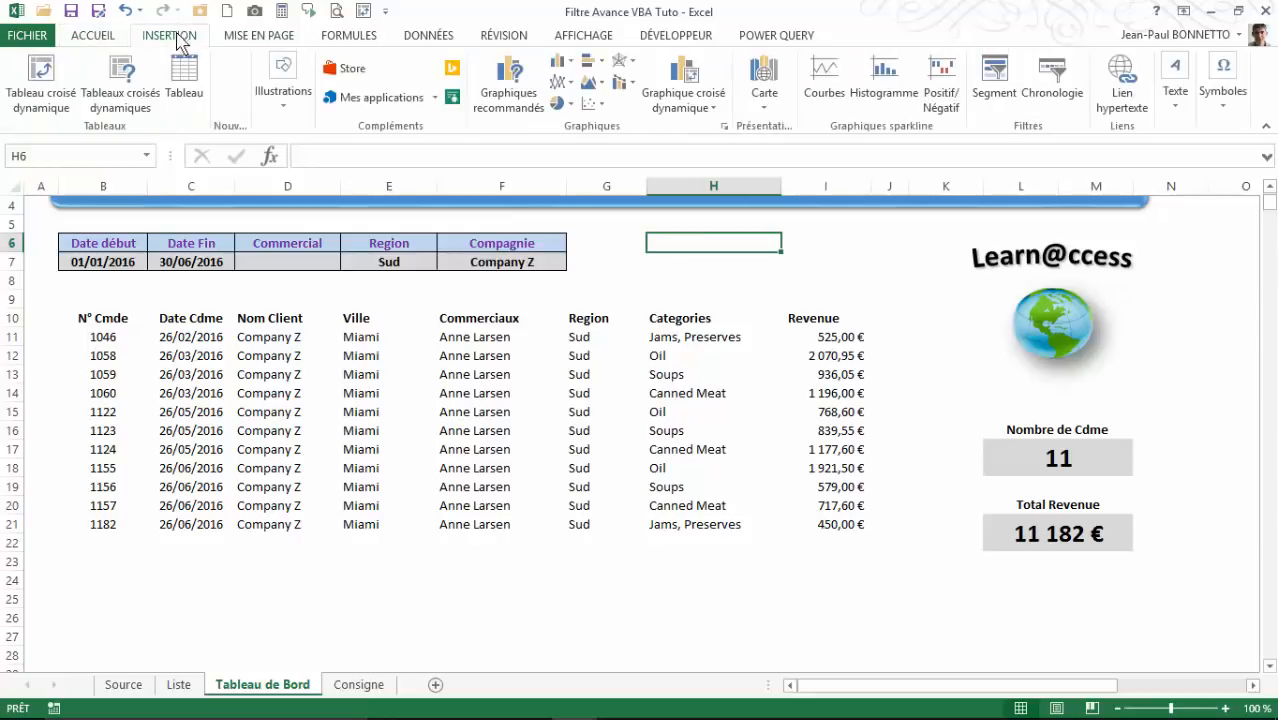
{"action": "left_click", "coordinate": [280, 100]}
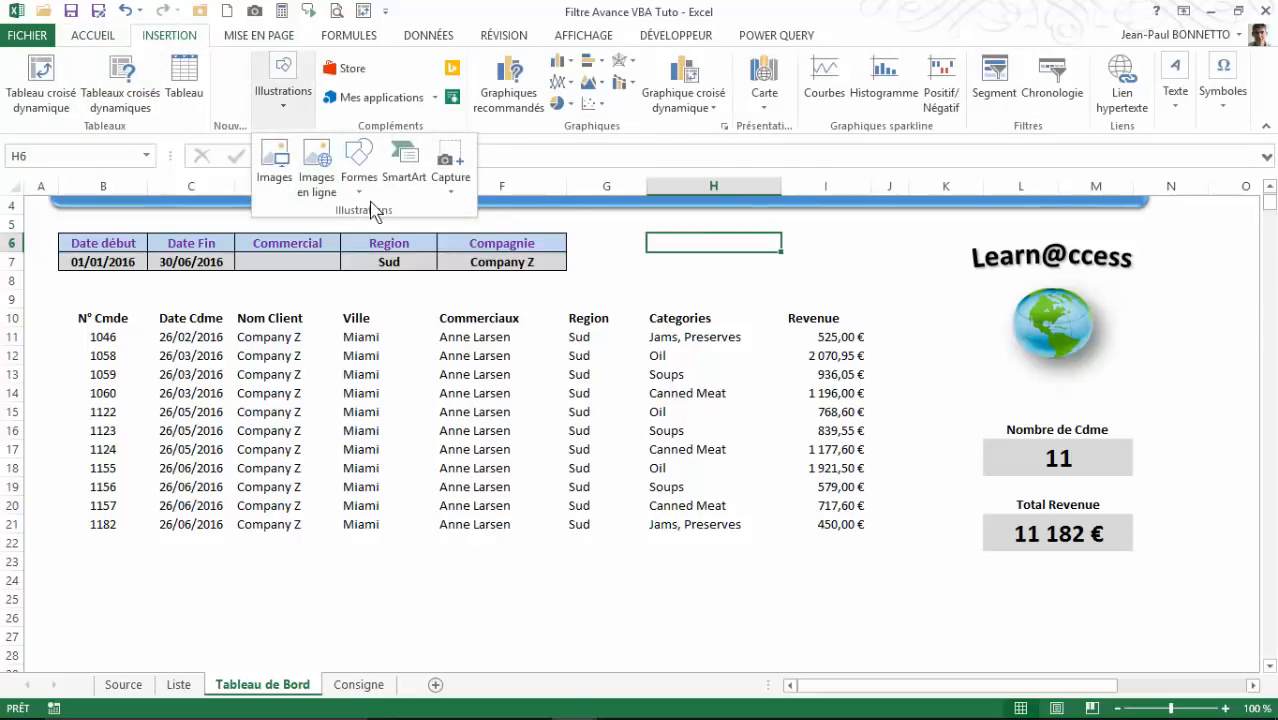
{"action": "left_click", "coordinate": [359, 160]}
{"action": "left_click", "coordinate": [408, 232]}
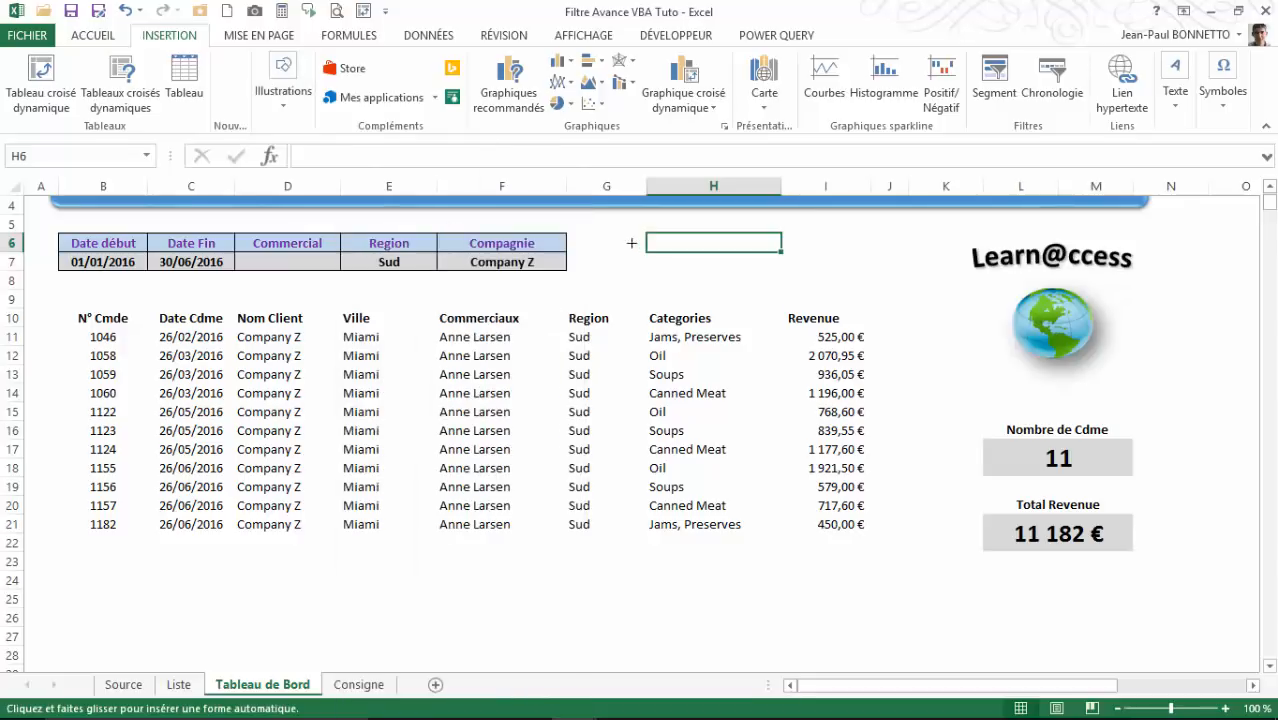
{"action": "left_click_drag", "start_coordinate": [645, 230], "coordinate": [779, 273]}
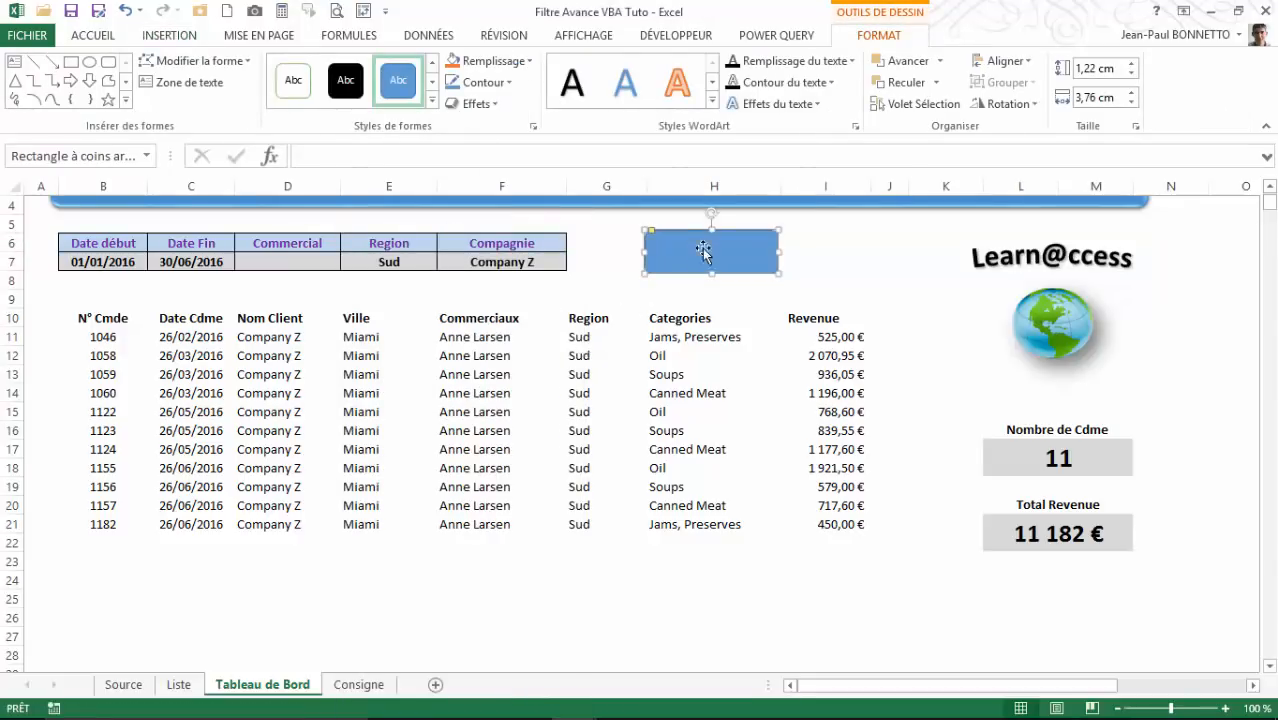
Step: Apply the glossy, shadowed orange preset style and a bevel effect to the new rounded rectangle
{"action": "left_click", "coordinate": [431, 100]}
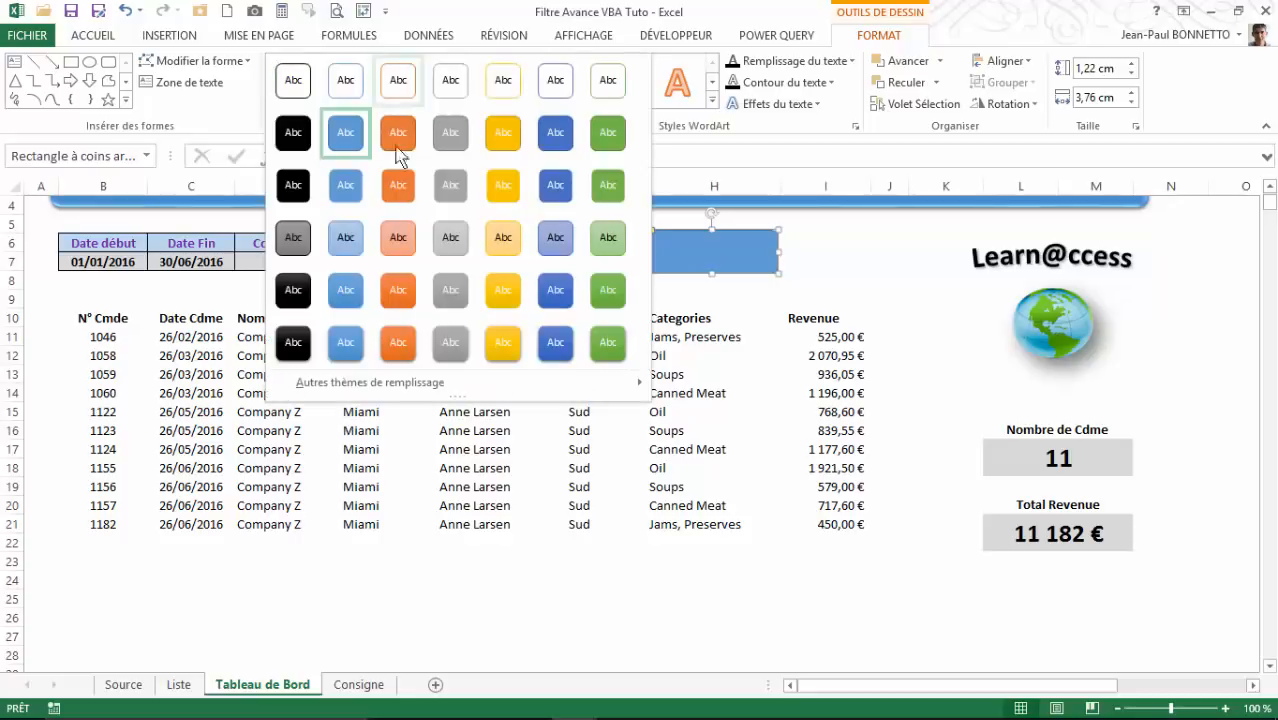
{"action": "left_click", "coordinate": [398, 342]}
{"action": "left_click", "coordinate": [472, 103]}
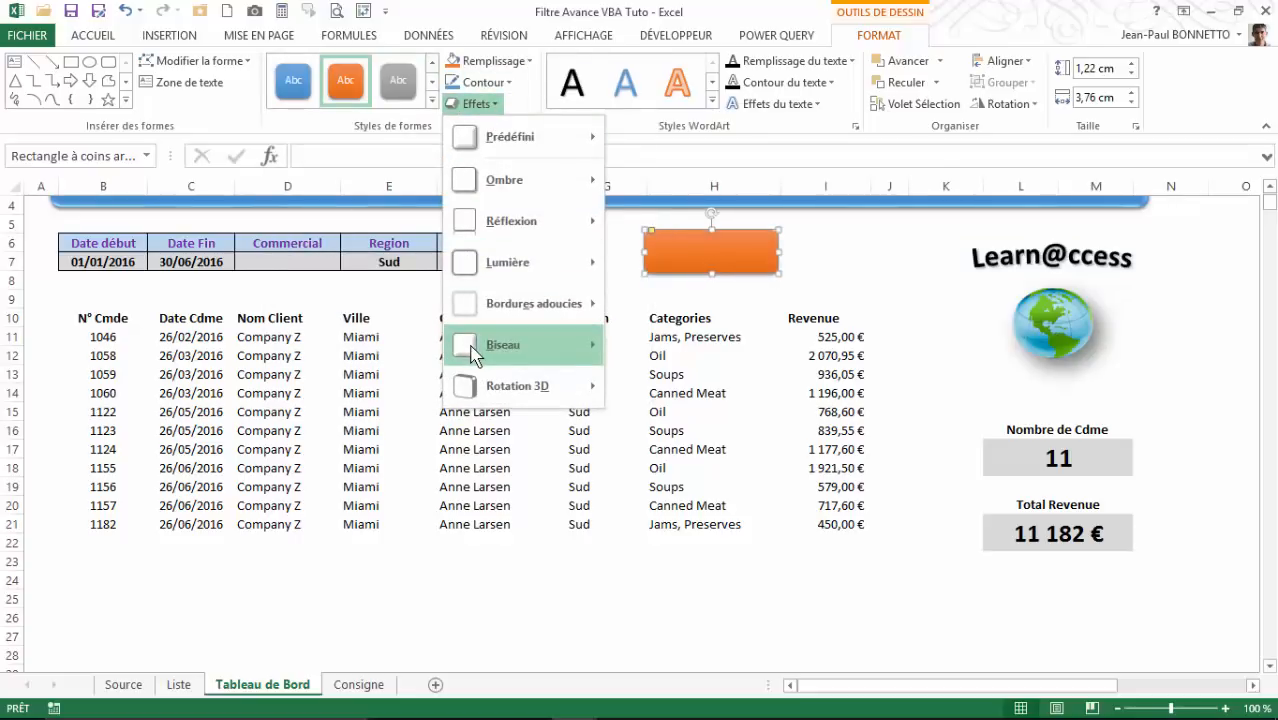
{"action": "mouse_move", "coordinate": [472, 346]}
{"action": "left_click", "coordinate": [632, 446]}
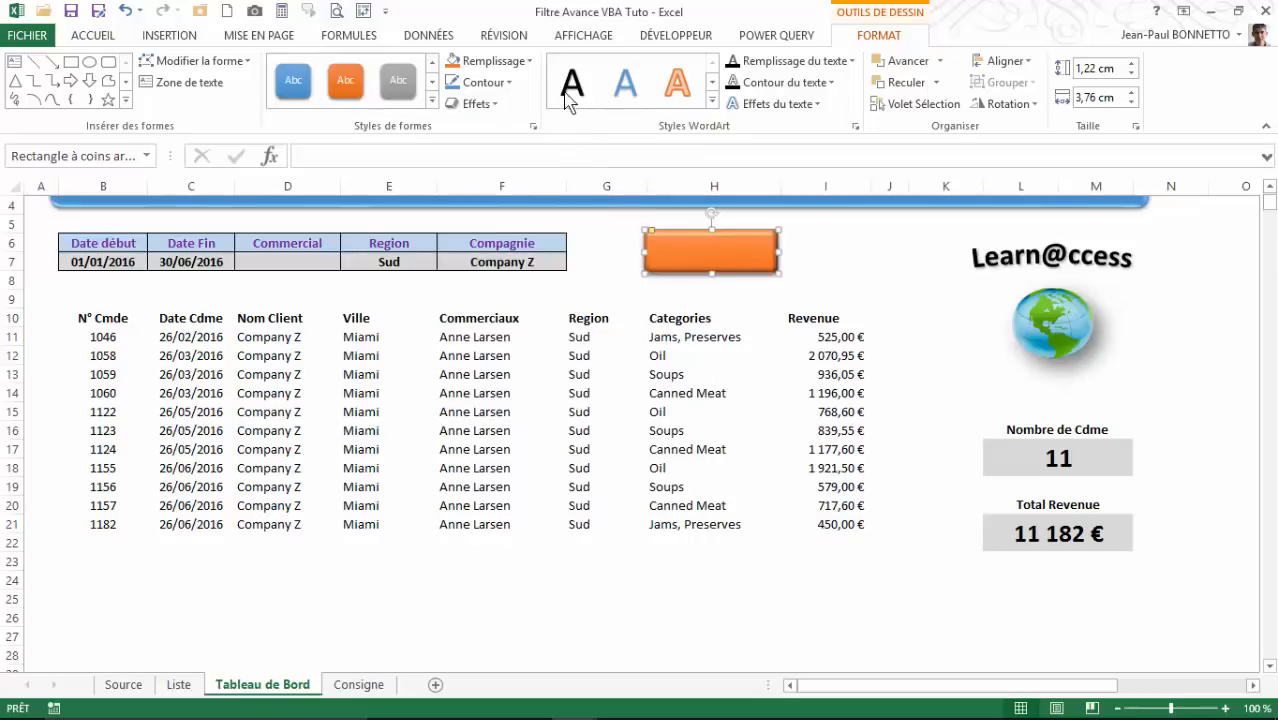
{"action": "left_click", "coordinate": [95, 36]}
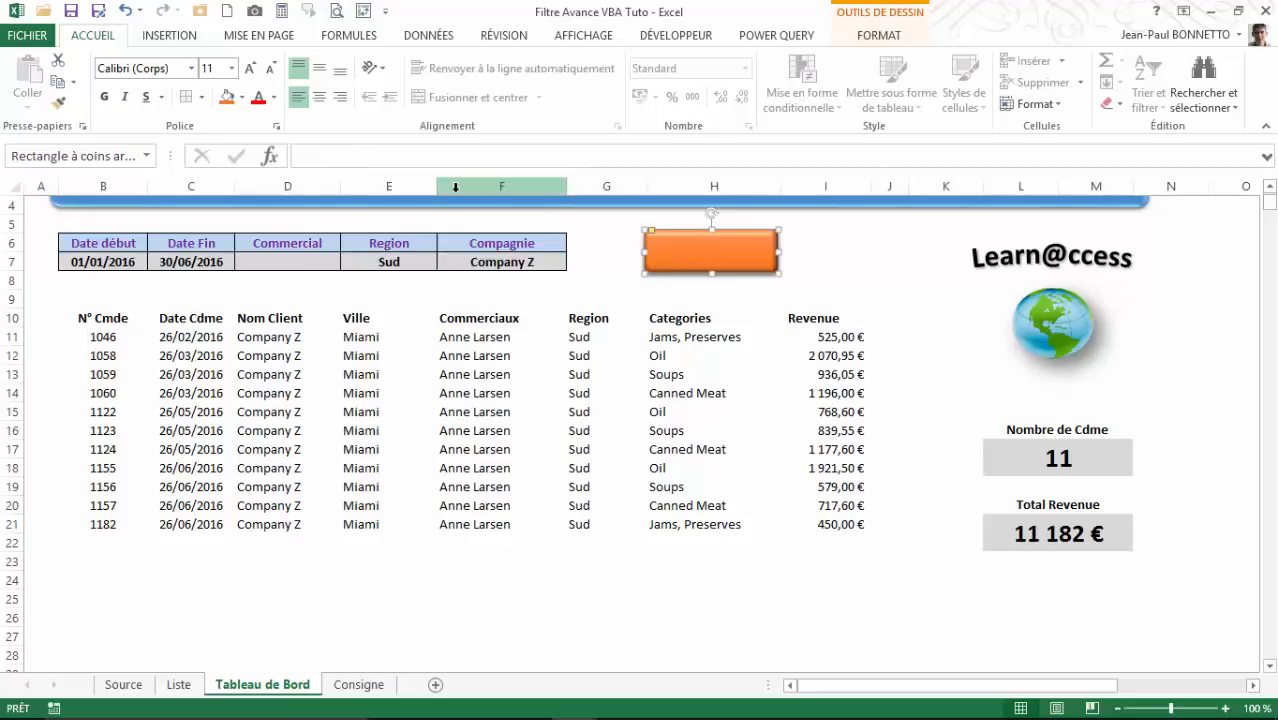
Step: Label the orange rounded rectangle "Filtrer", centred horizontally and vertically, in bold 18-point text
{"action": "type", "text": "Filtrer"}
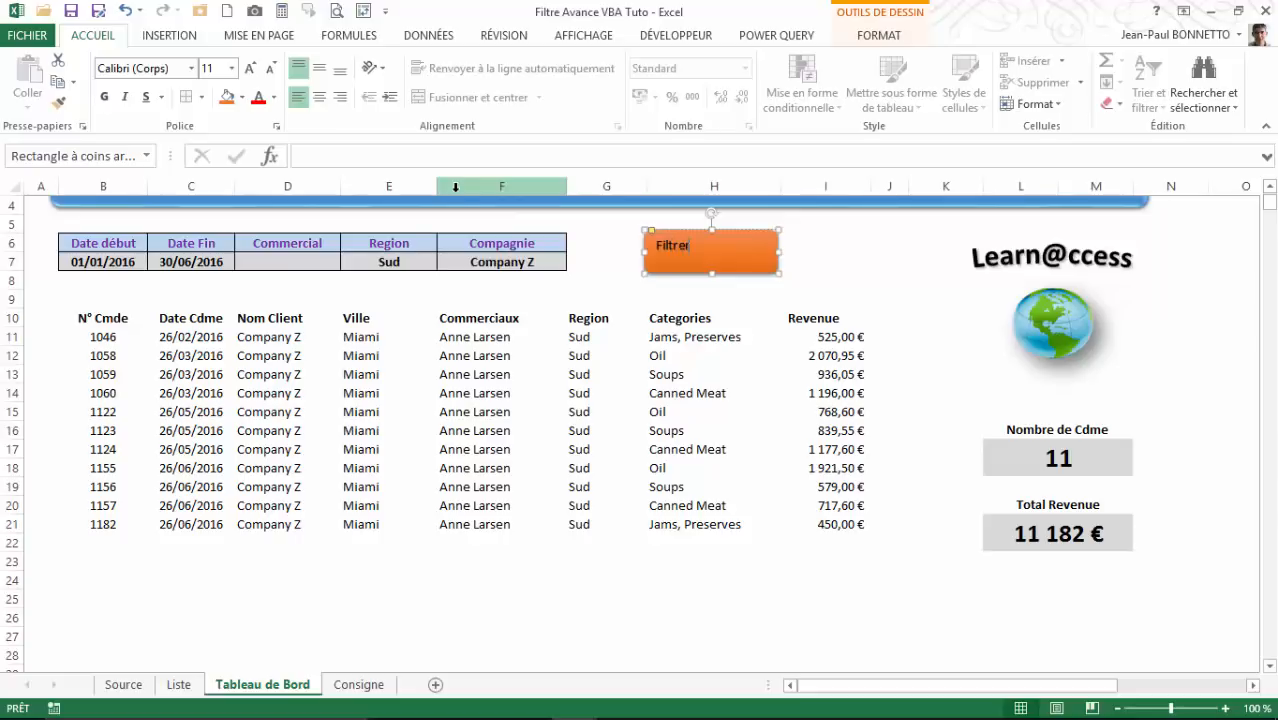
{"action": "left_click", "coordinate": [681, 273]}
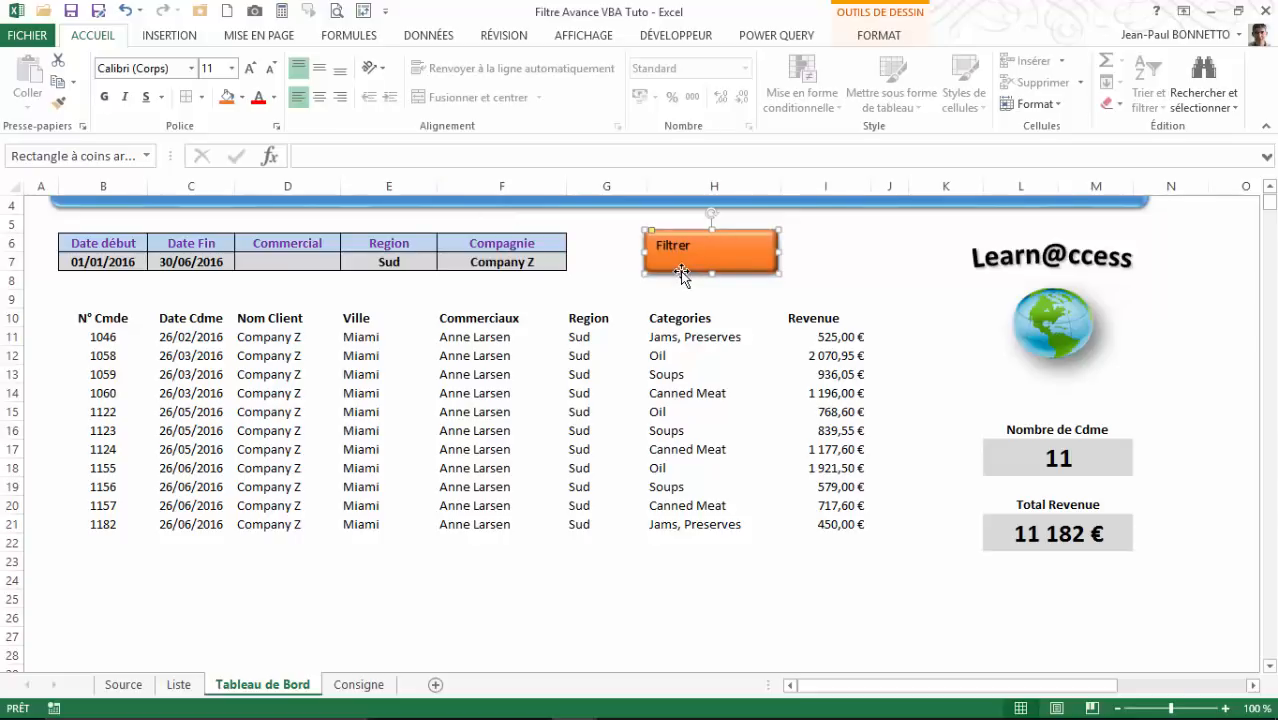
{"action": "left_click", "coordinate": [319, 67]}
{"action": "left_click", "coordinate": [319, 97]}
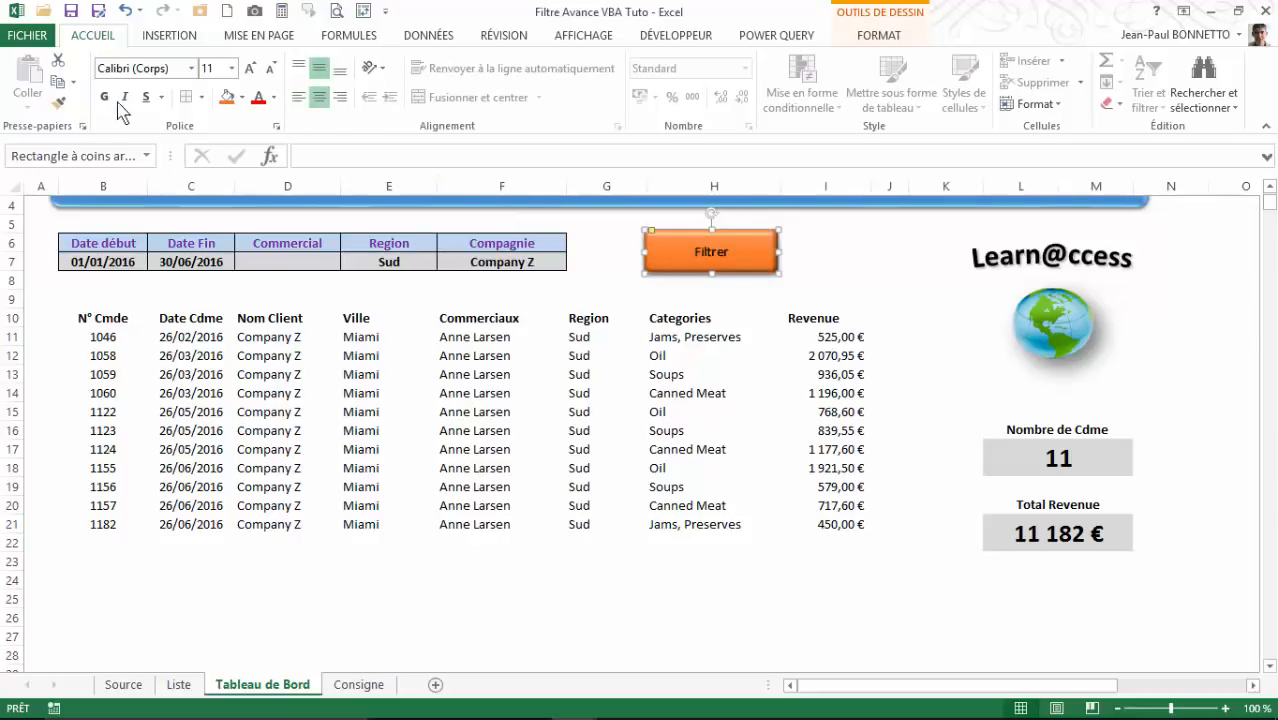
{"action": "left_click", "coordinate": [104, 97]}
{"action": "left_click", "coordinate": [249, 67]}
{"action": "left_click", "coordinate": [249, 67]}
{"action": "left_click", "coordinate": [249, 67]}
{"action": "left_click", "coordinate": [249, 67]}
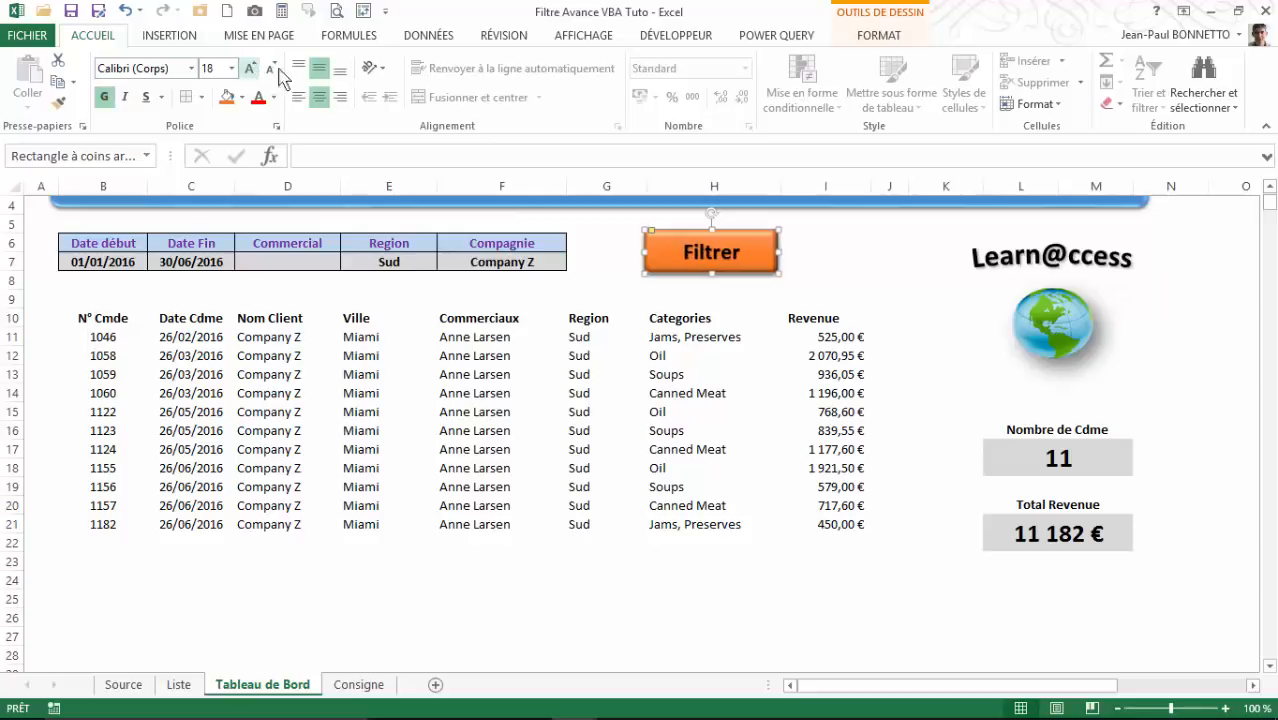
{"action": "left_click", "coordinate": [610, 282]}
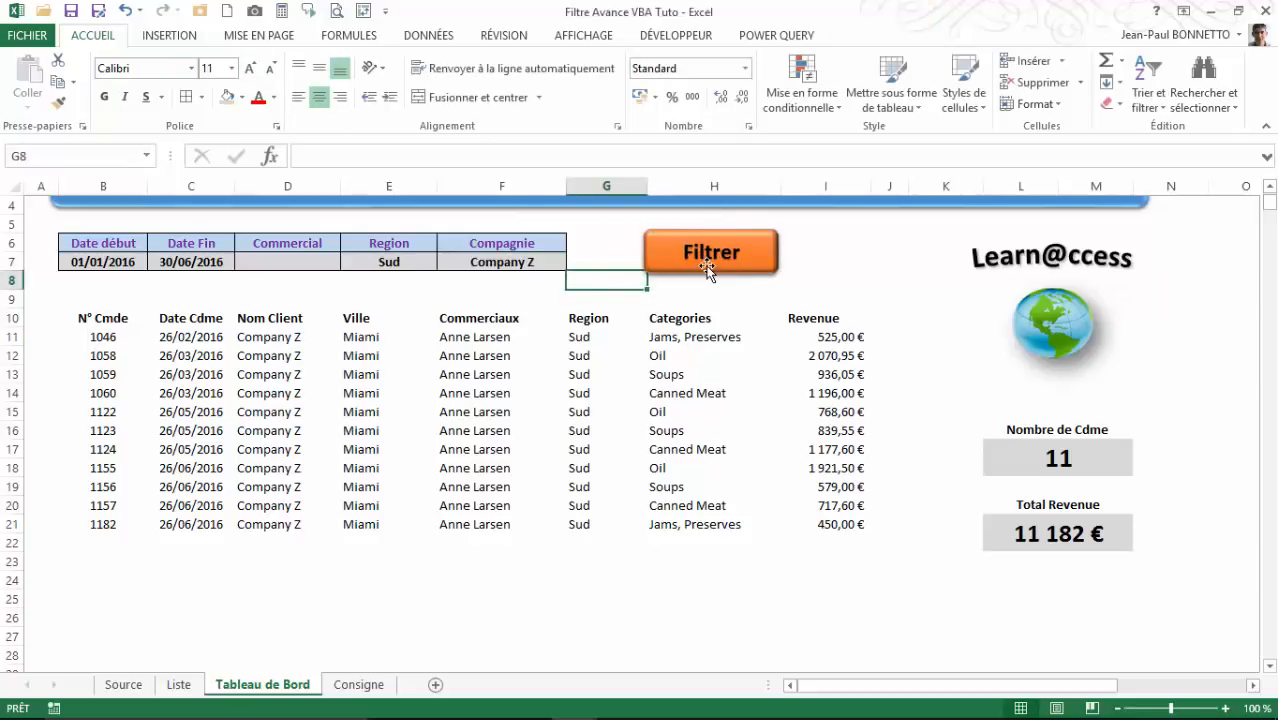
Step: Assign the FiltreData macro to the orange Filtrer shape on the dashboard
{"action": "left_click", "coordinate": [716, 254]}
{"action": "left_click", "coordinate": [633, 255]}
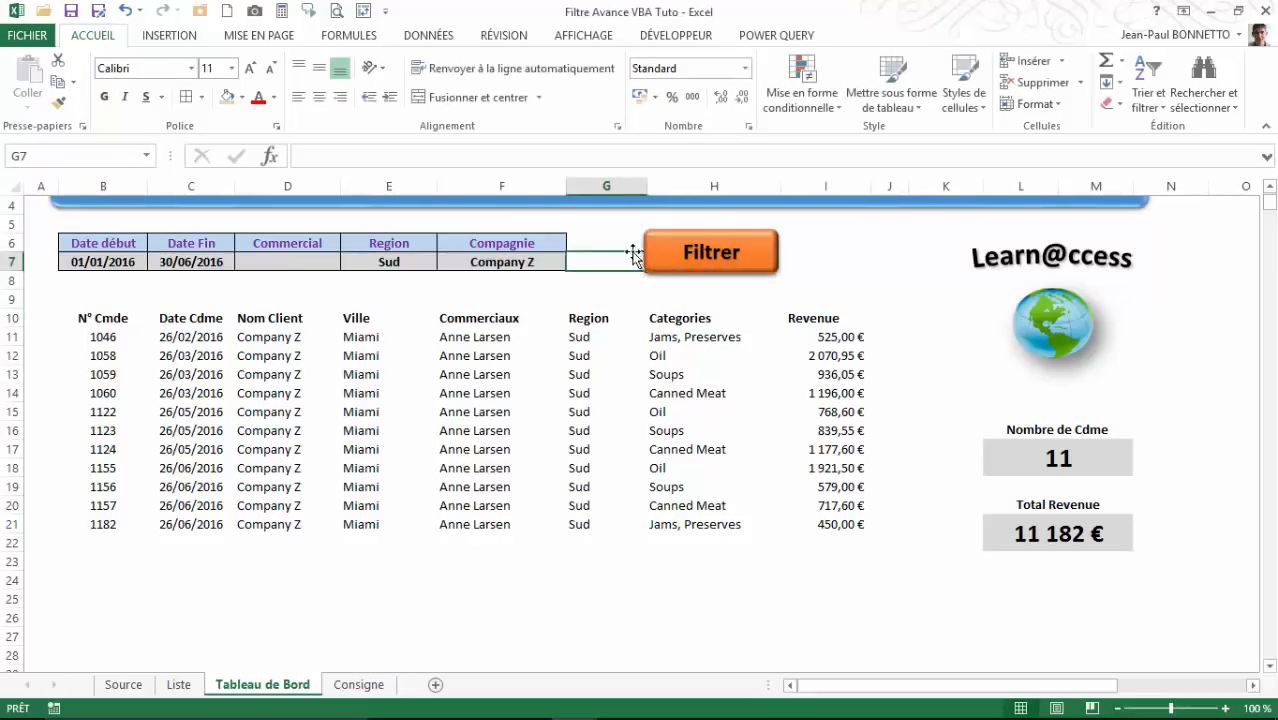
{"action": "right_click", "coordinate": [698, 262]}
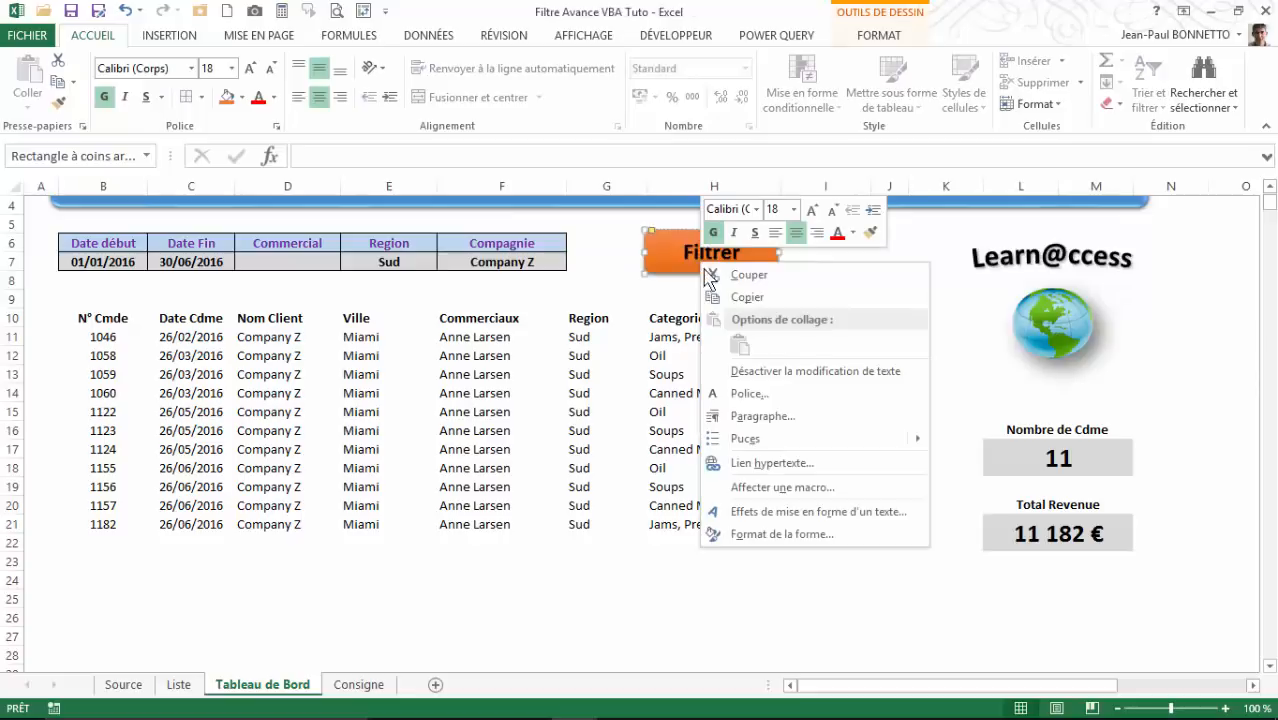
{"action": "left_click", "coordinate": [783, 487]}
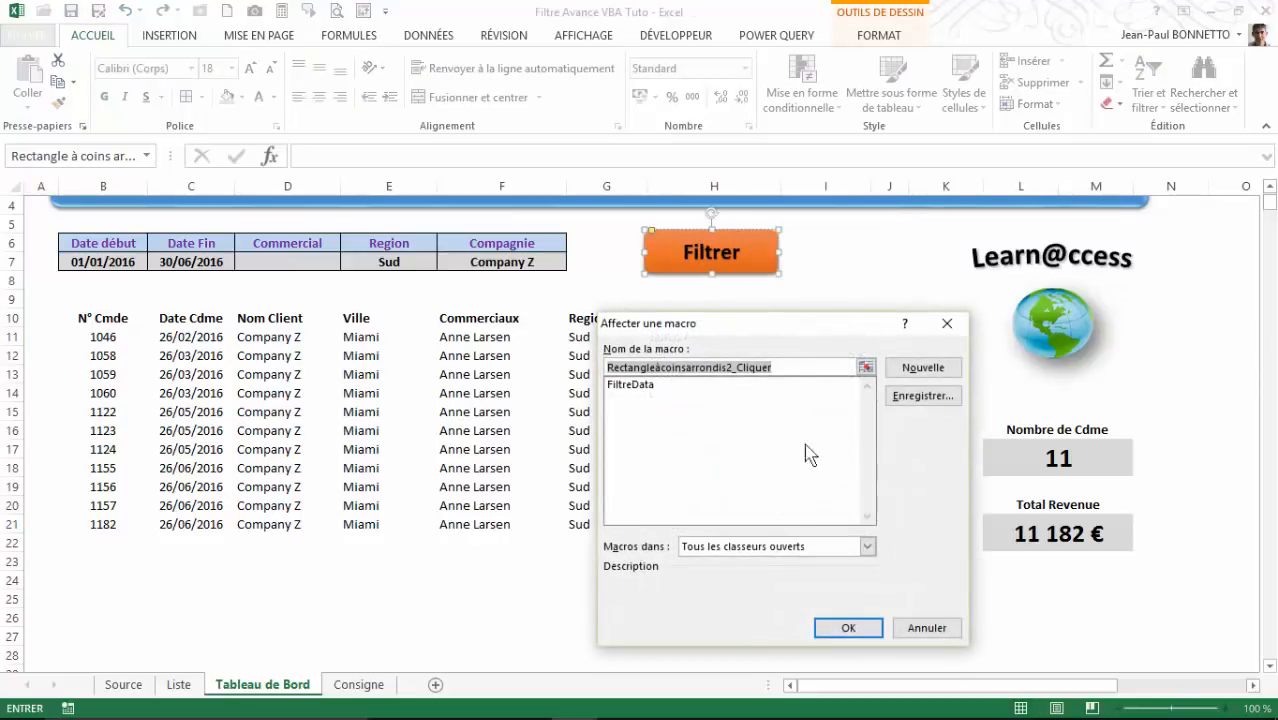
{"action": "left_click", "coordinate": [637, 390]}
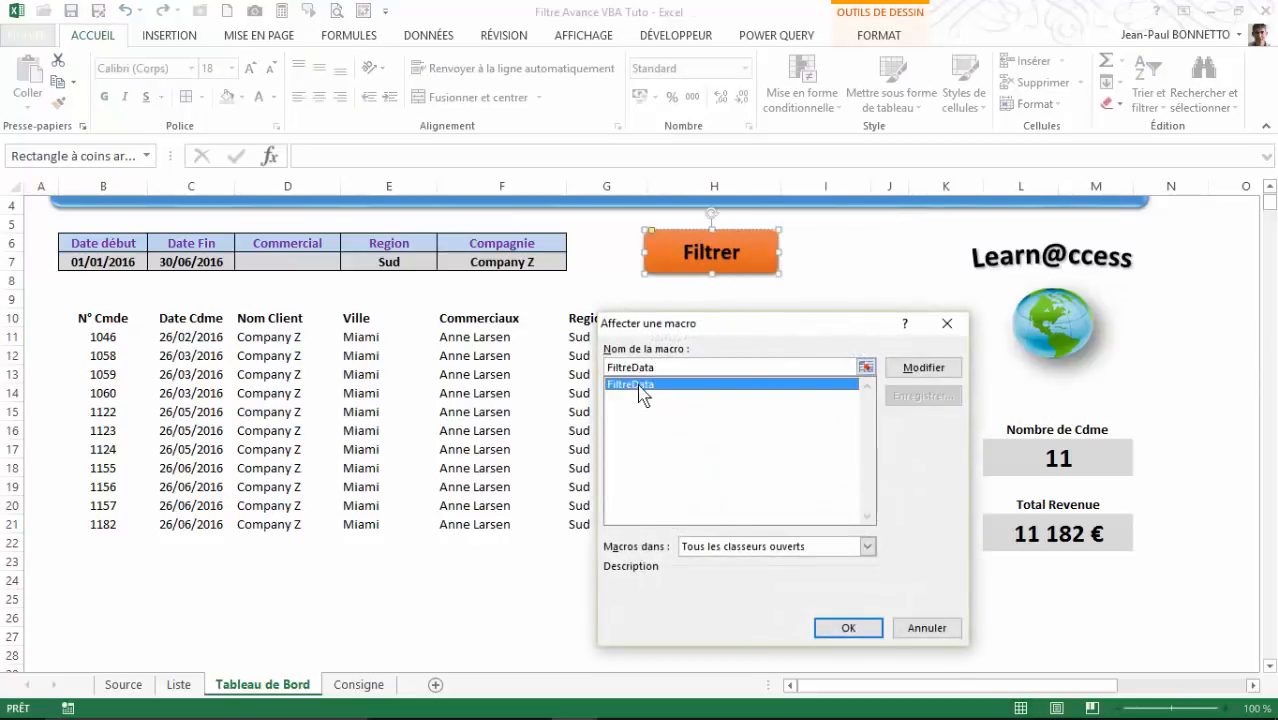
{"action": "left_click", "coordinate": [848, 627]}
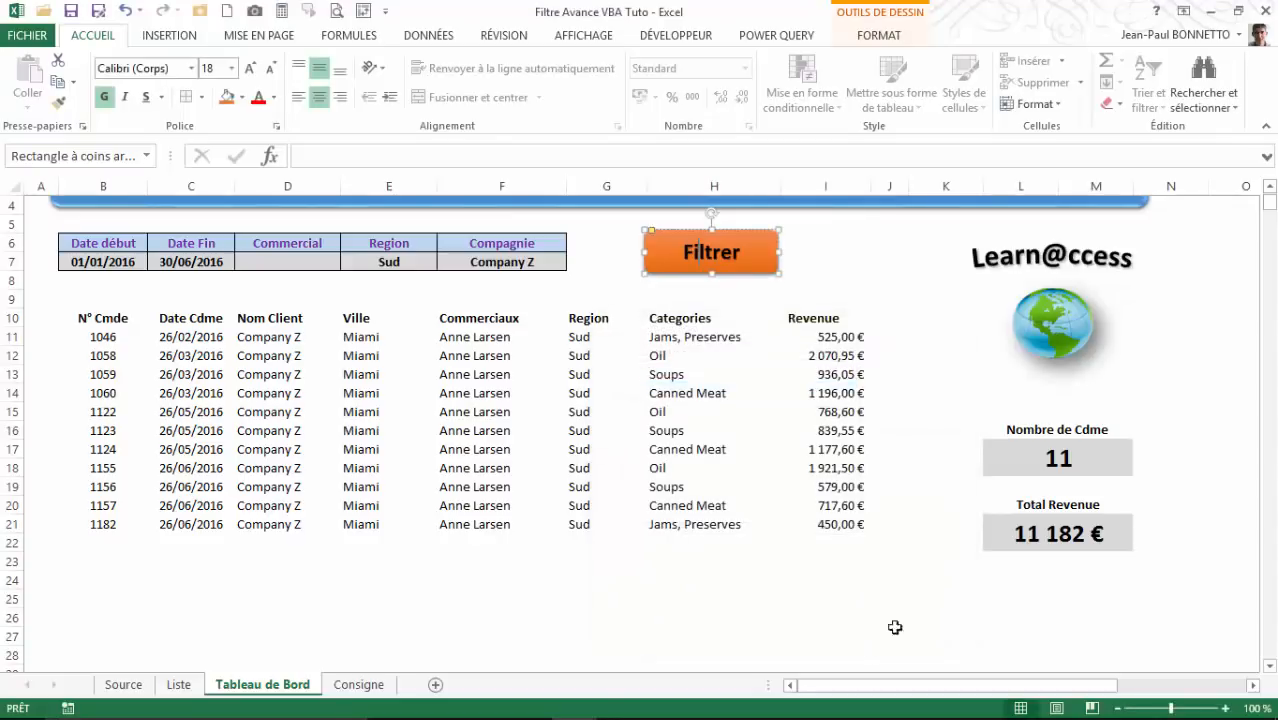
{"action": "left_click", "coordinate": [828, 275]}
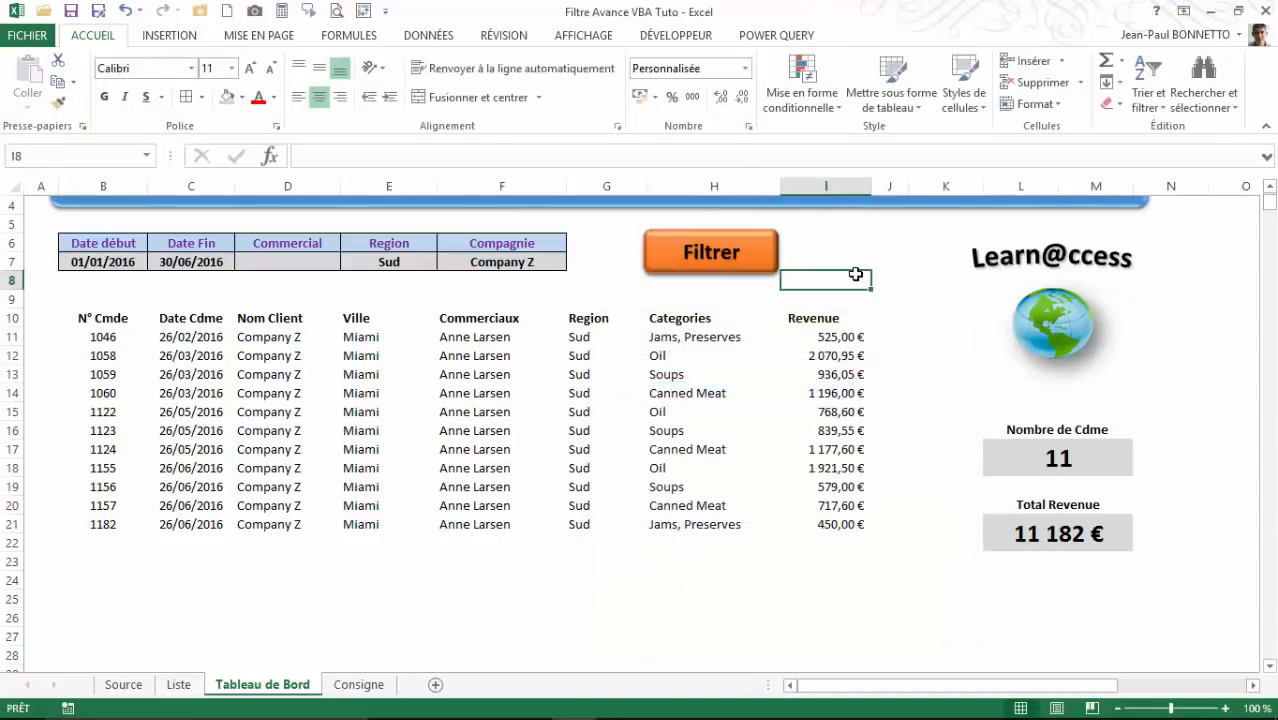
Step: Clear the Compagnie criterion in F7 and run the filter with the Filtrer button
{"action": "left_click", "coordinate": [390, 265]}
{"action": "left_click", "coordinate": [455, 262]}
{"action": "left_click", "coordinate": [395, 262]}
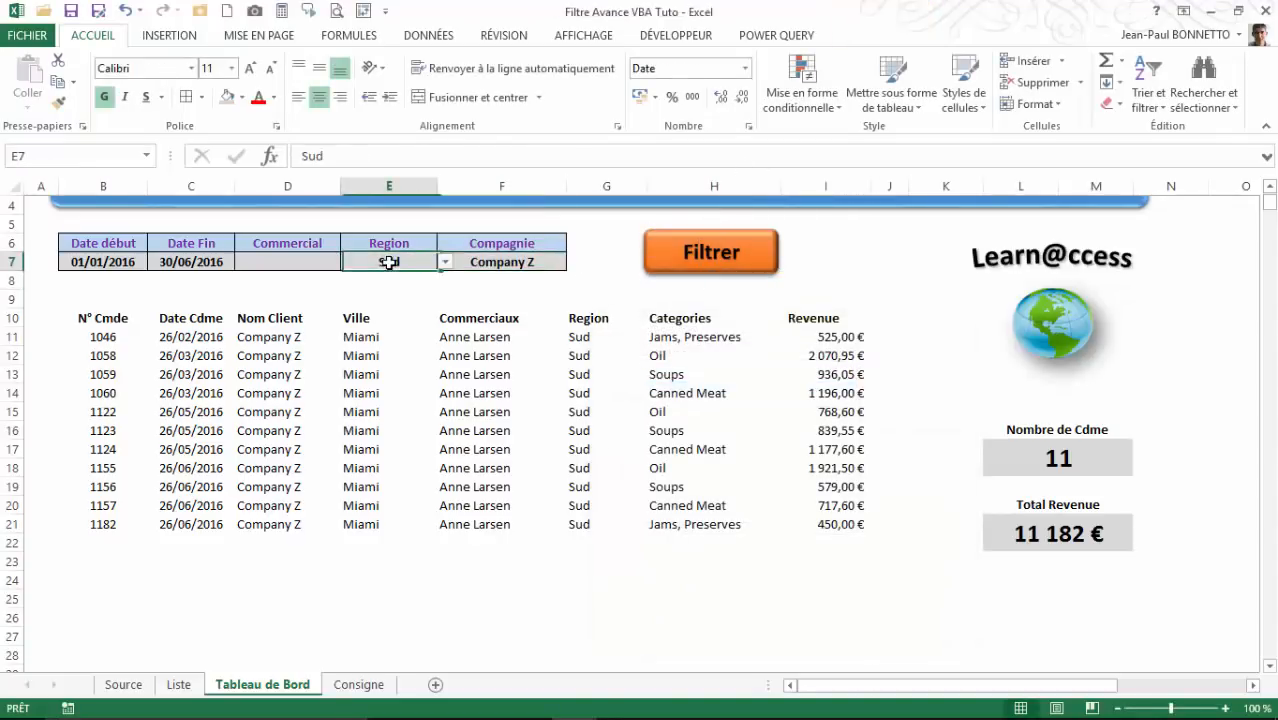
{"action": "left_click", "coordinate": [500, 261]}
{"action": "key", "text": "Delete"}
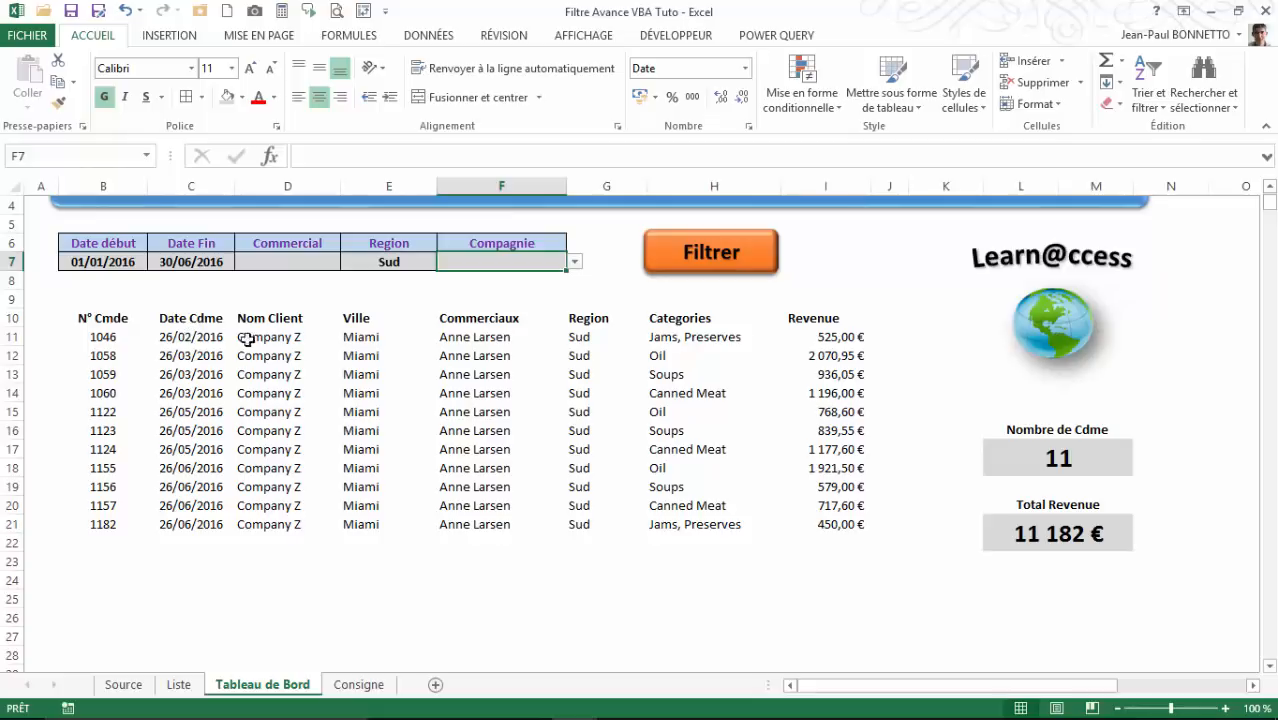
{"action": "left_click", "coordinate": [721, 266]}
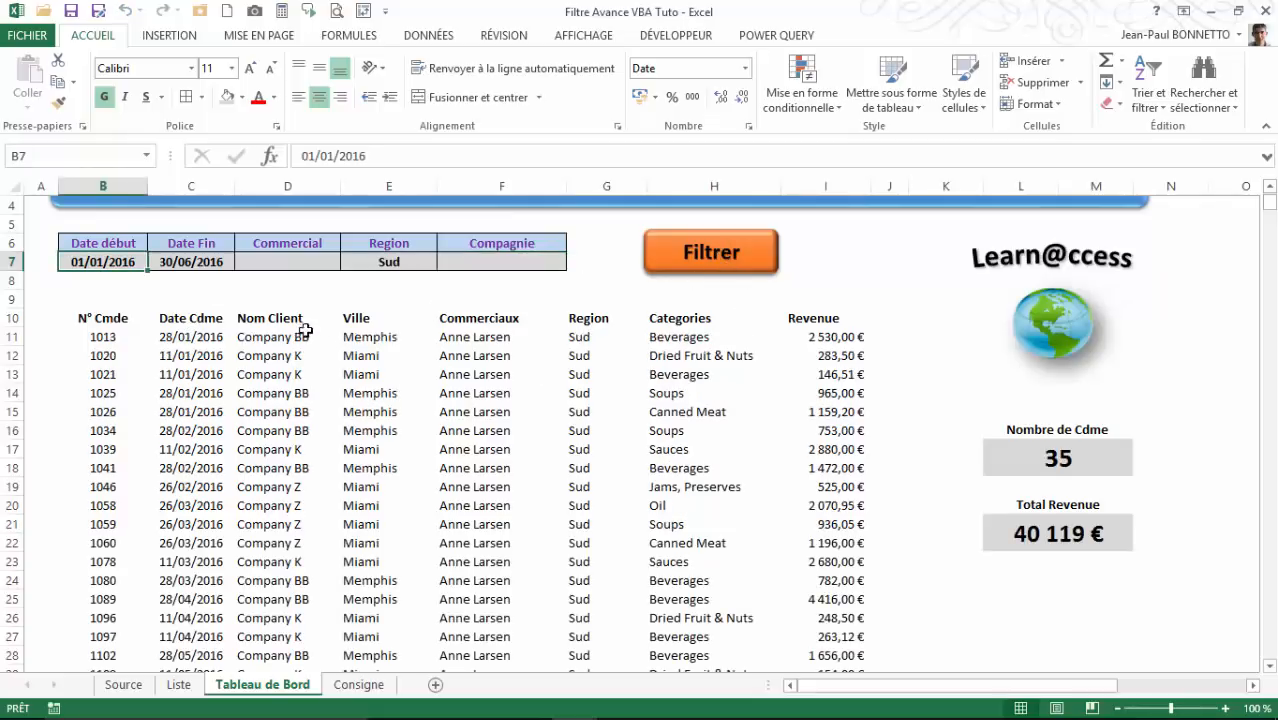
{"action": "scroll", "coordinate": [311, 330], "scroll_direction": "down", "scroll_amount": 19}
{"action": "scroll", "coordinate": [311, 330], "scroll_direction": "up", "scroll_amount": 7}
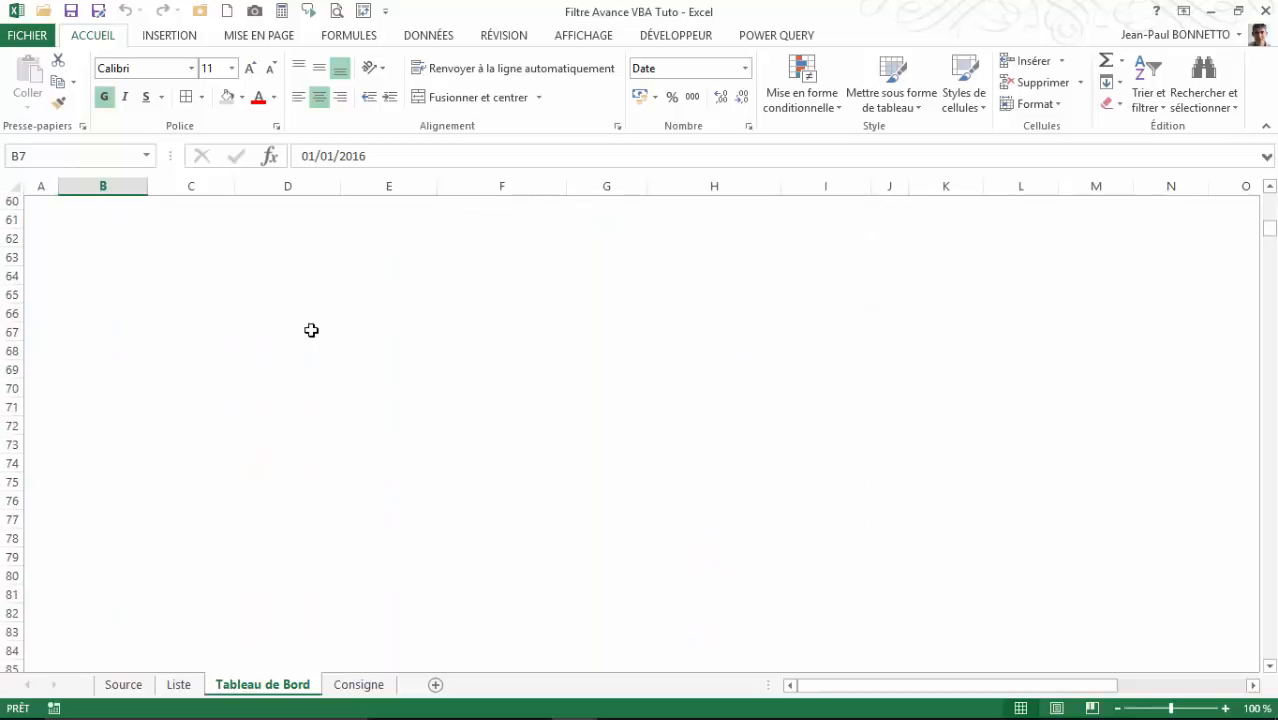
{"action": "scroll", "coordinate": [311, 330], "scroll_direction": "up", "scroll_amount": 5}
{"action": "scroll", "coordinate": [311, 330], "scroll_direction": "up", "scroll_amount": 8}
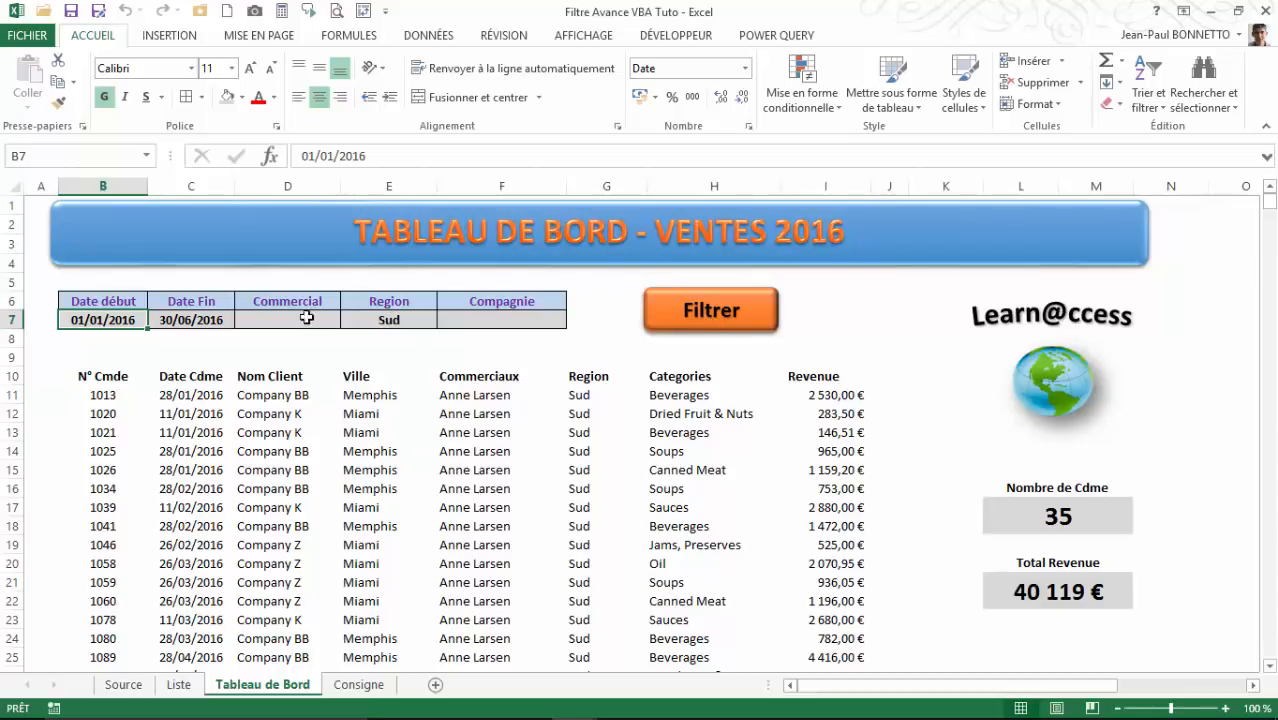
Step: Set the Date Fin criterion in C7 to 30/03/2016
{"action": "left_click", "coordinate": [195, 319]}
{"action": "left_click", "coordinate": [328, 157]}
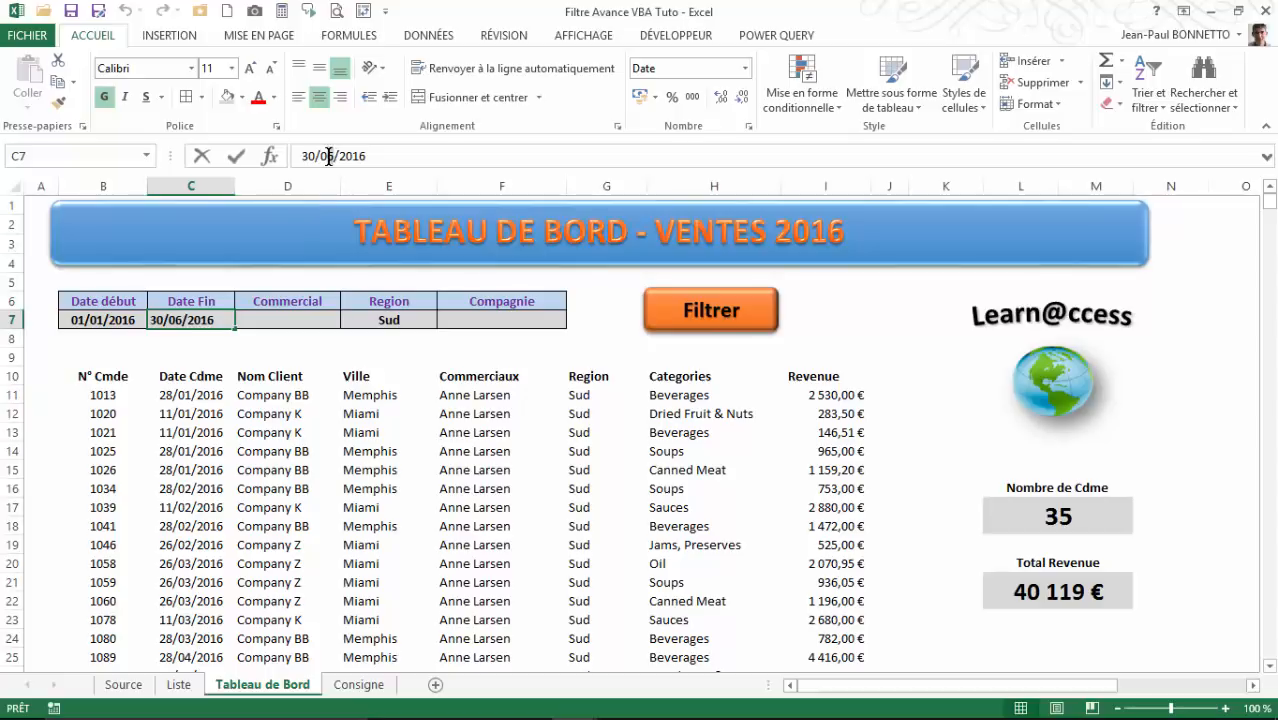
{"action": "double_click", "coordinate": [328, 157]}
{"action": "type", "text": "03"}
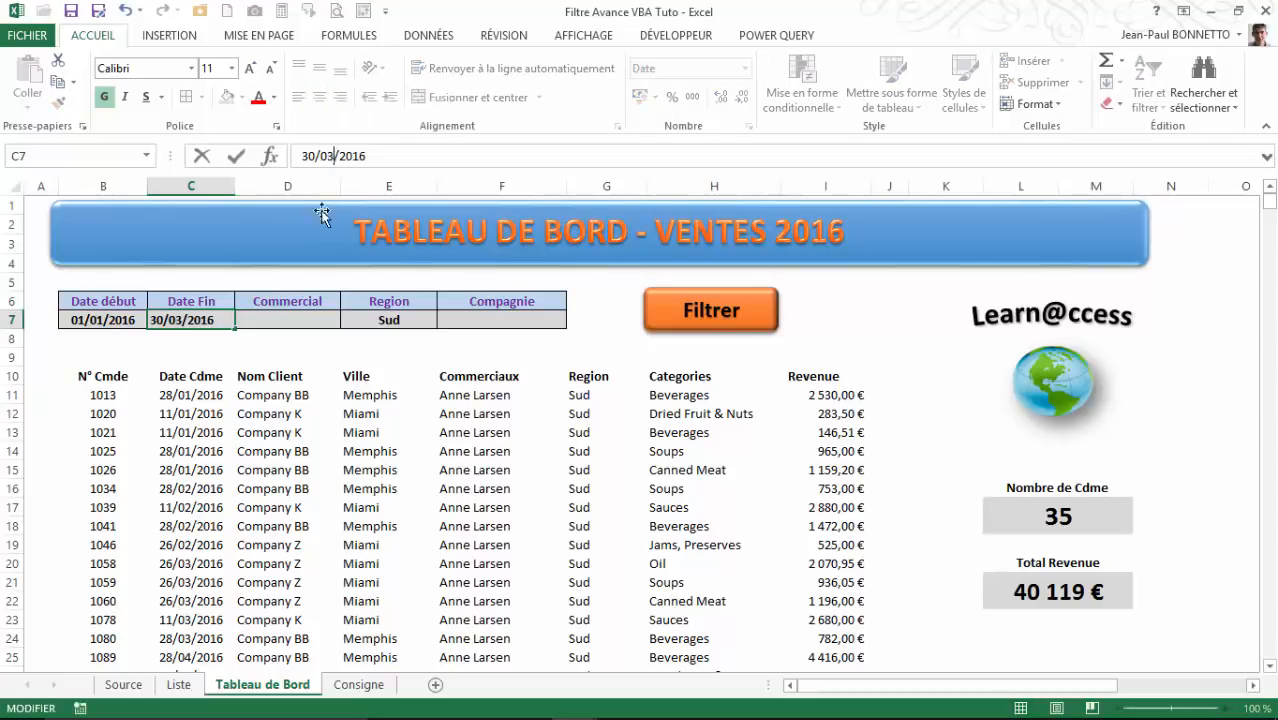
{"action": "left_click", "coordinate": [296, 418]}
{"action": "left_click", "coordinate": [82, 320]}
{"action": "left_click", "coordinate": [205, 318]}
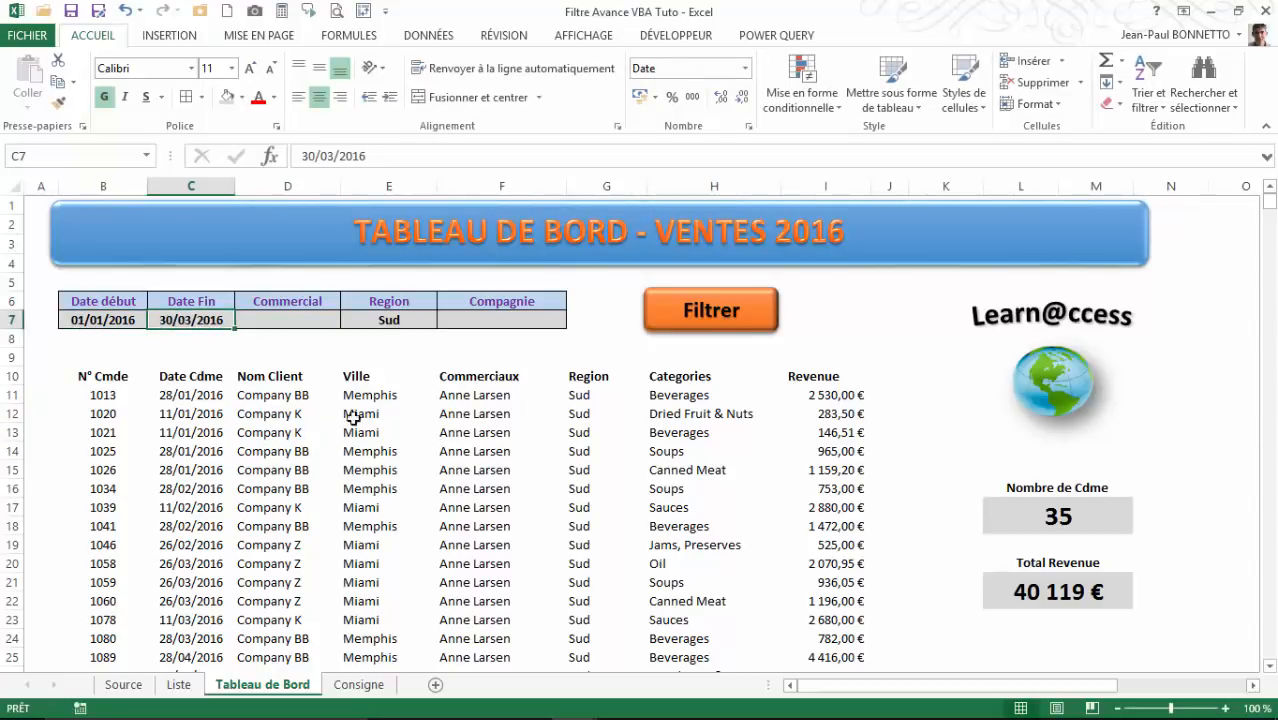
Step: Set the Region criterion in E7 to Nord using its list of allowed values
{"action": "left_click", "coordinate": [390, 317]}
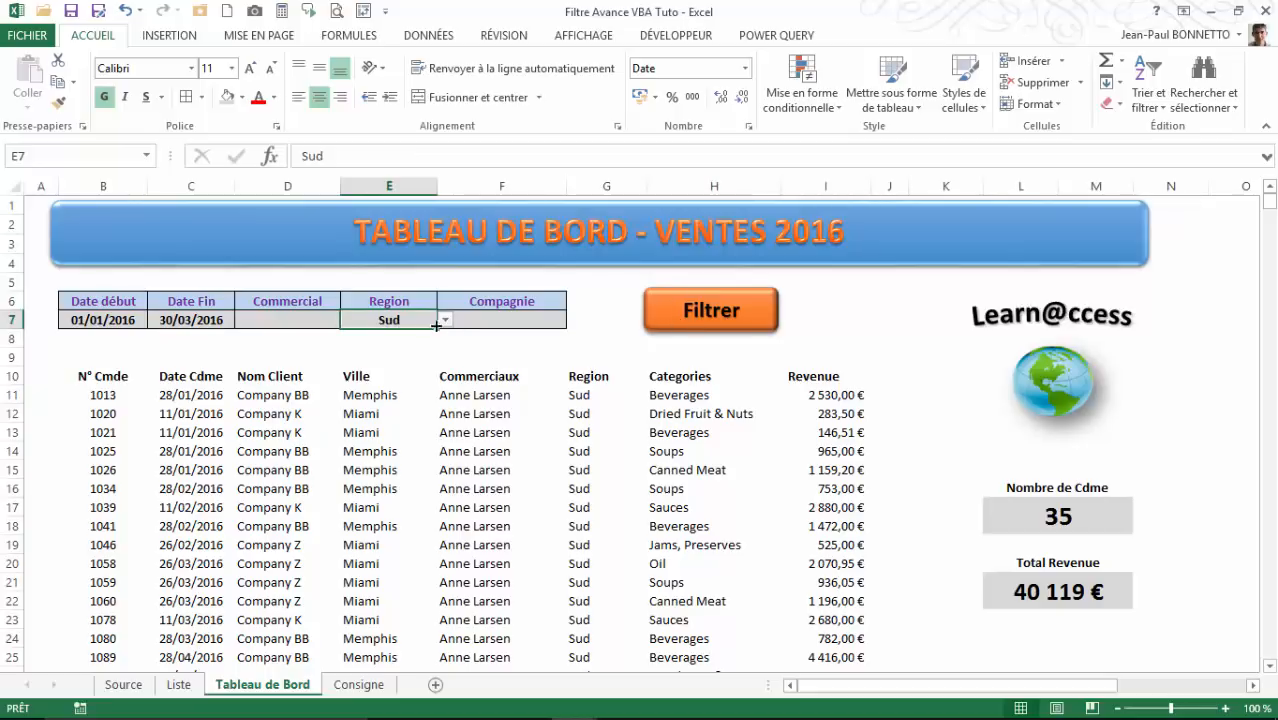
{"action": "left_click", "coordinate": [444, 320]}
{"action": "left_click", "coordinate": [360, 370]}
{"action": "left_click", "coordinate": [446, 319]}
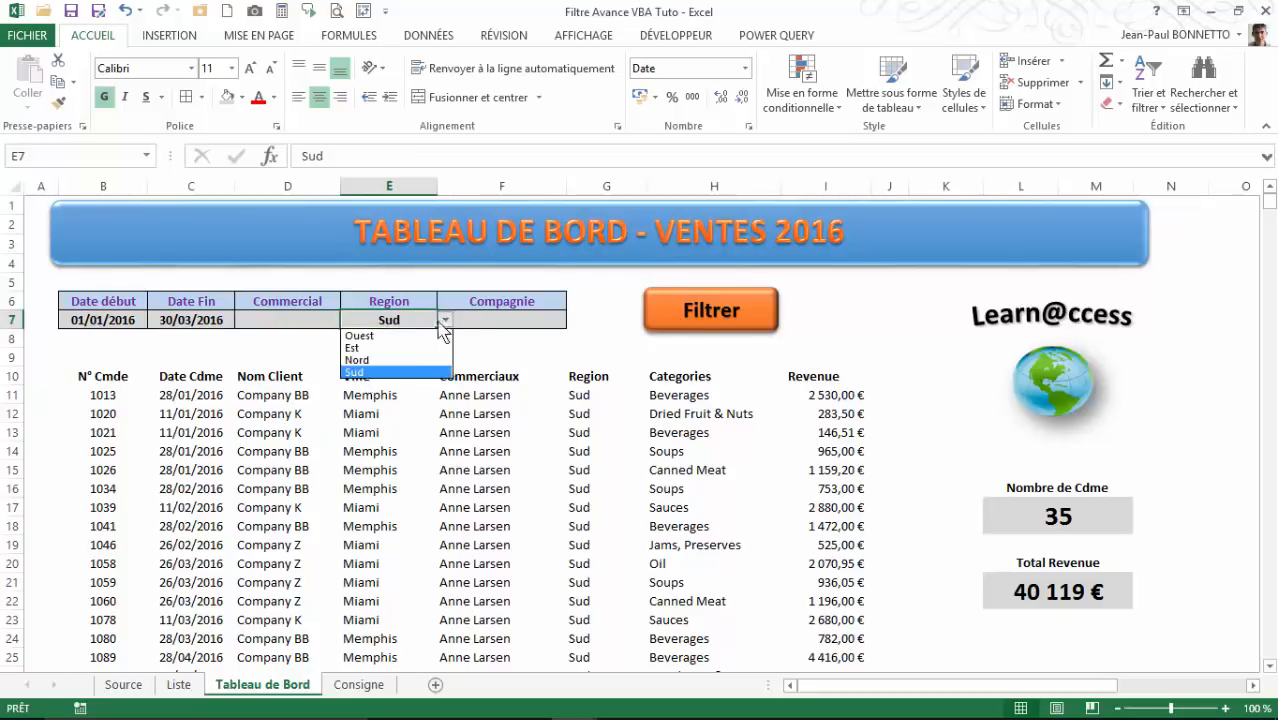
{"action": "left_click", "coordinate": [415, 361]}
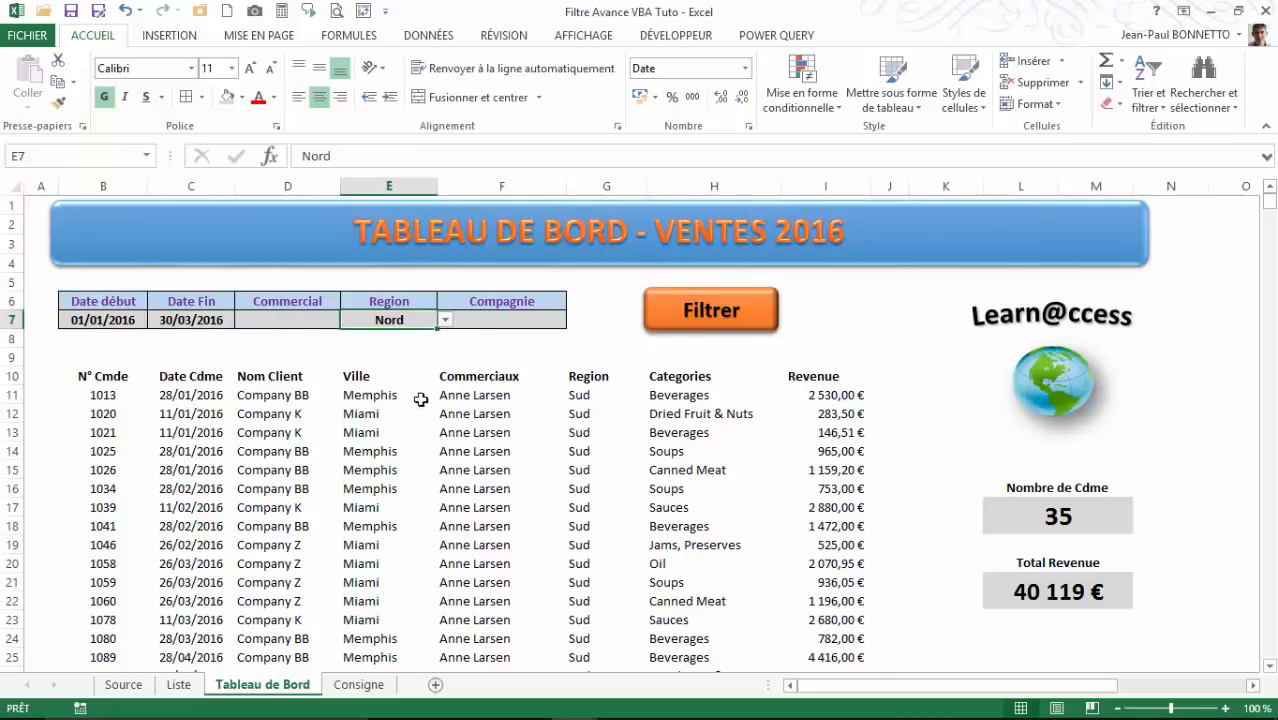
Step: Run the filter with the Filtrer button and check the extracted order dates against the criteria
{"action": "left_click", "coordinate": [703, 318]}
{"action": "scroll", "coordinate": [587, 524], "scroll_direction": "down", "scroll_amount": 2}
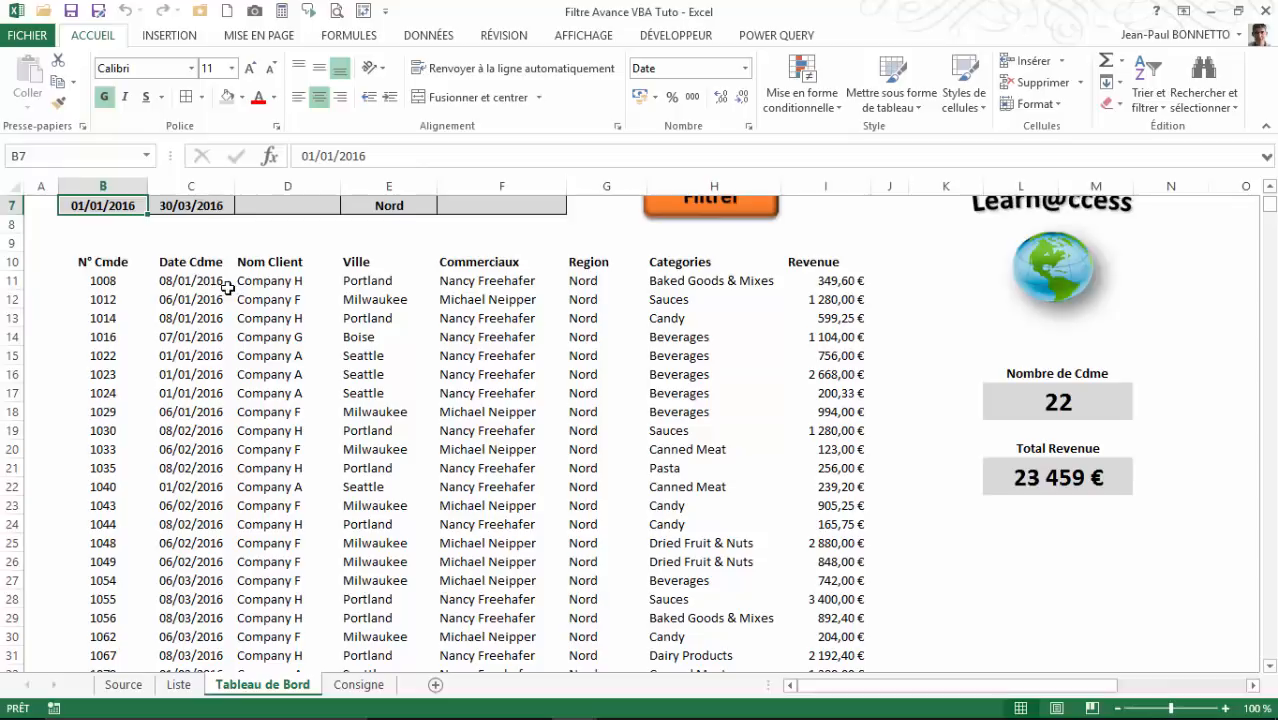
{"action": "left_click_drag", "start_coordinate": [168, 282], "coordinate": [184, 618]}
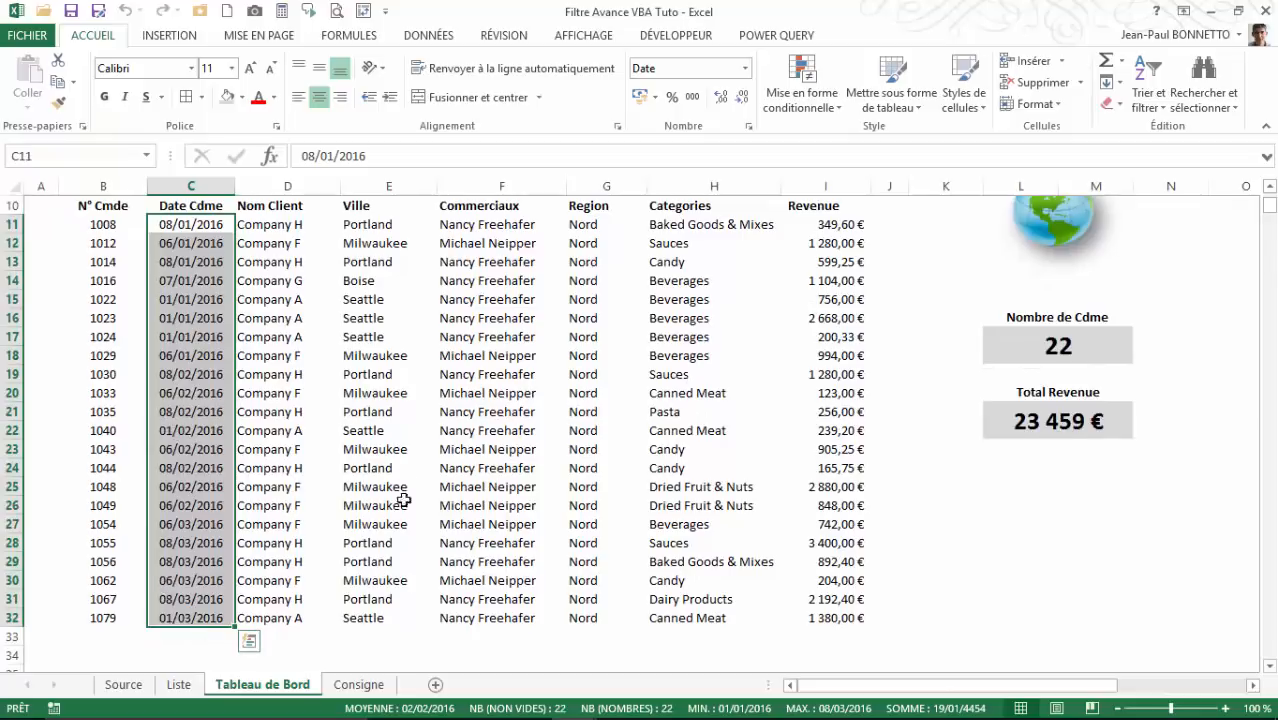
{"action": "scroll", "coordinate": [405, 468], "scroll_direction": "up", "scroll_amount": 3}
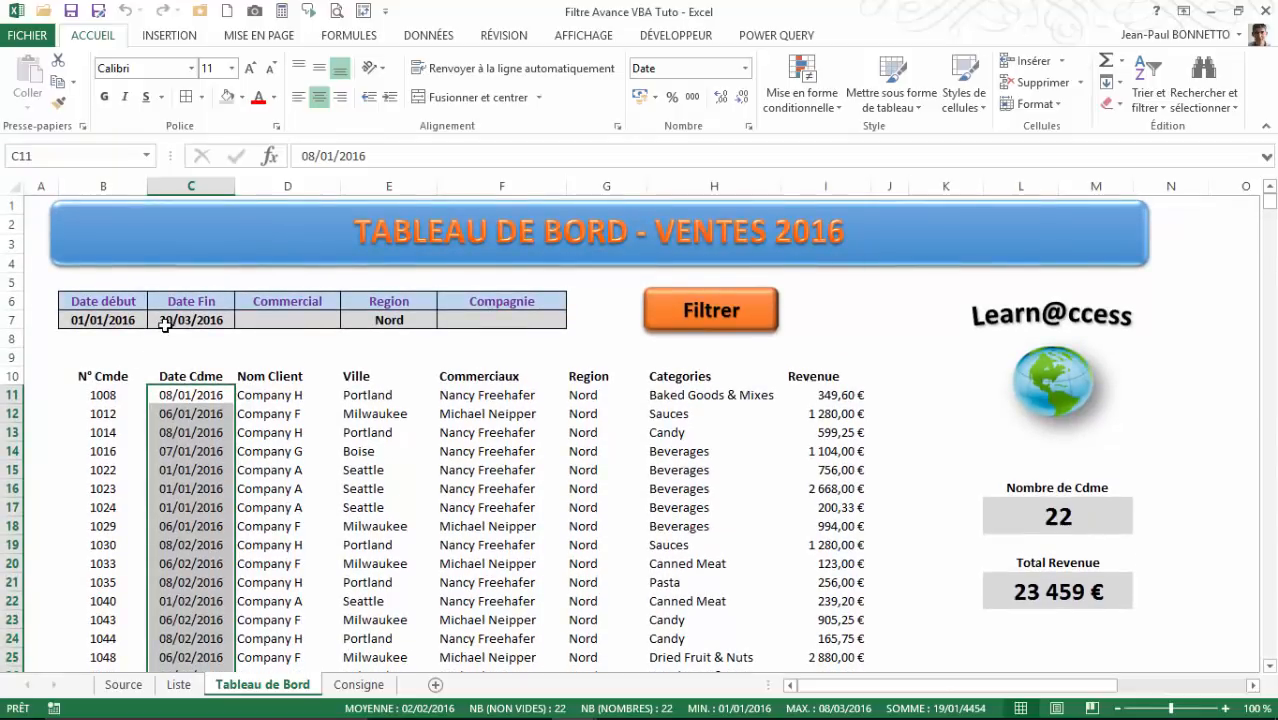
{"action": "left_click", "coordinate": [360, 430]}
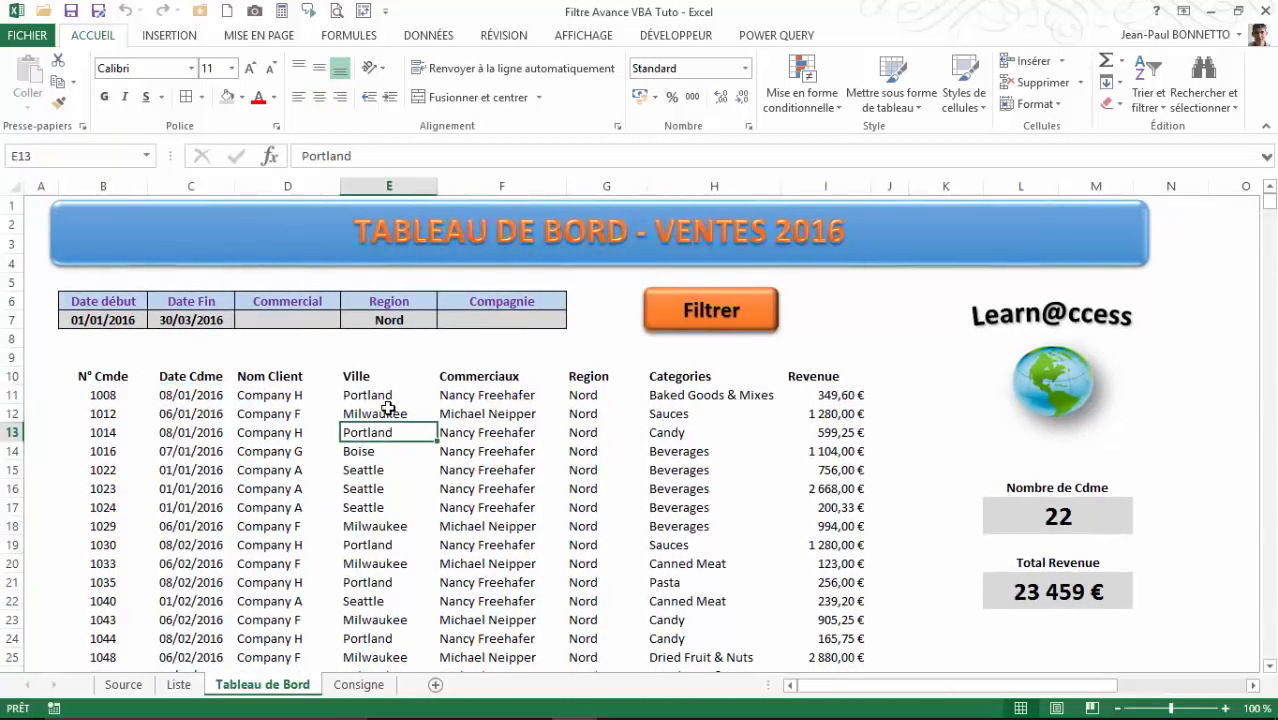
{"action": "scroll", "coordinate": [388, 408], "scroll_direction": "down", "scroll_amount": 1}
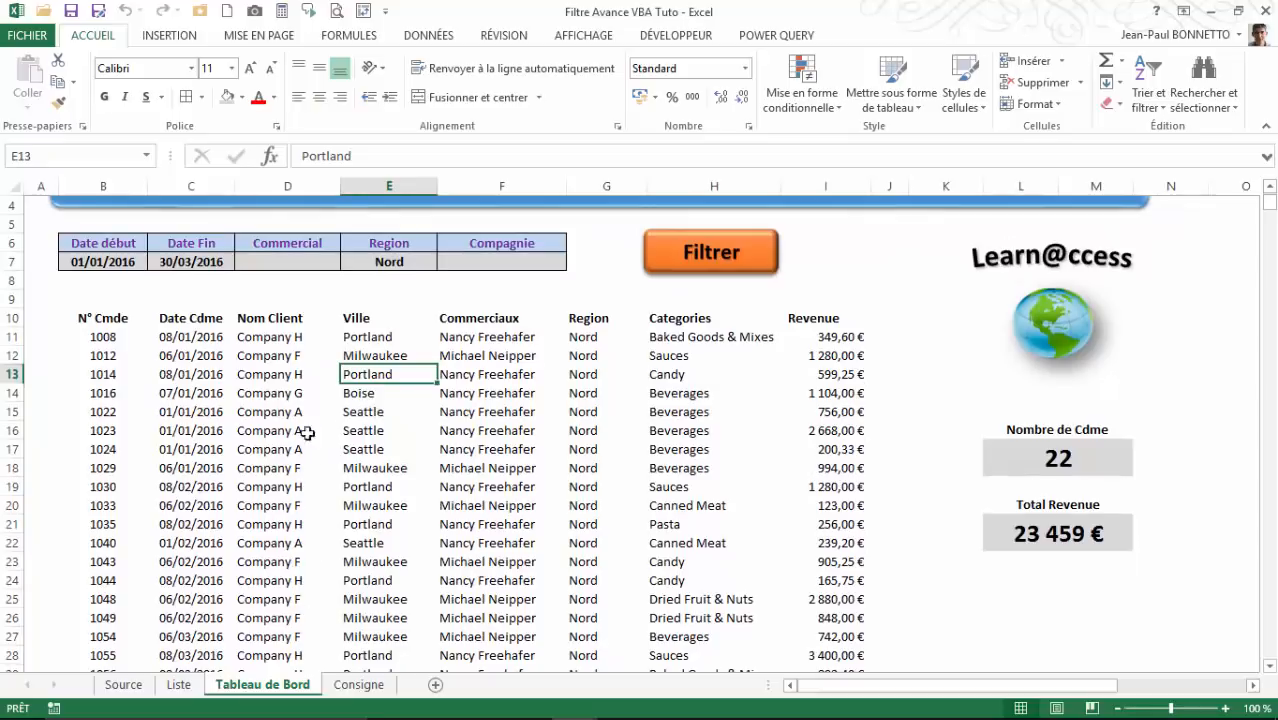
Step: Set the Compagnie criterion in F7 to Company F and run the filter with the Filtrer button
{"action": "left_click", "coordinate": [505, 262]}
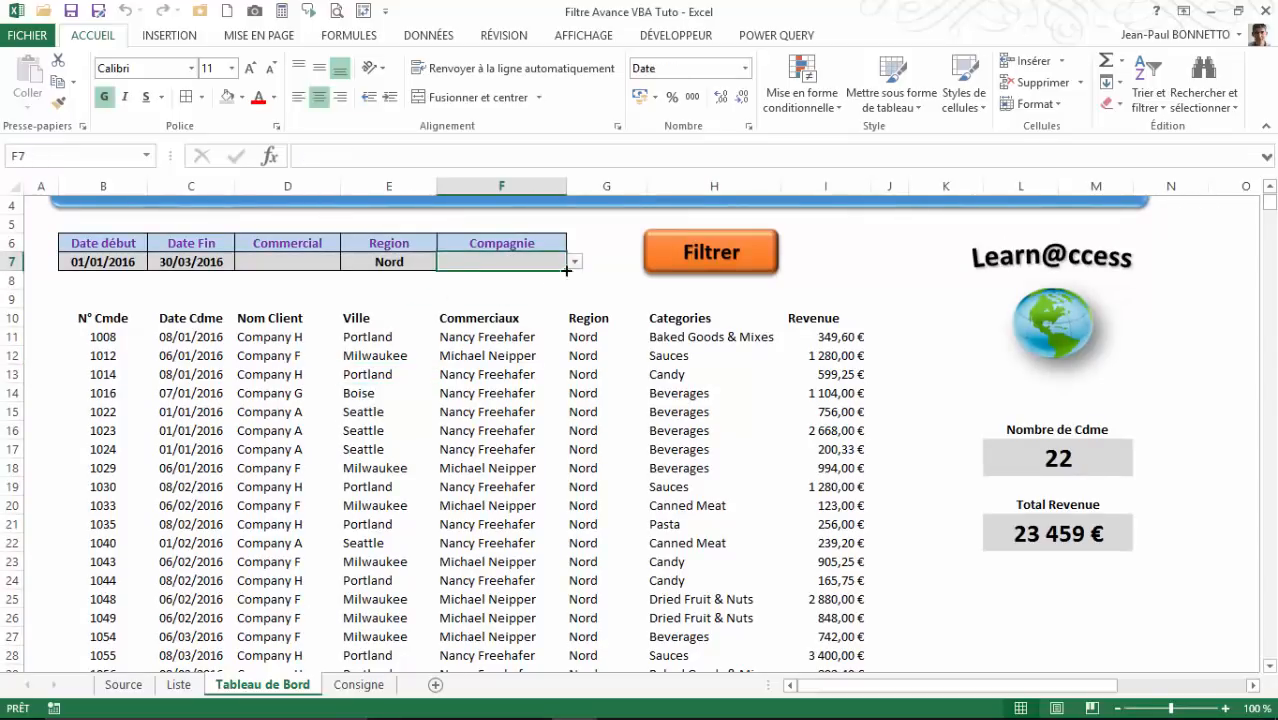
{"action": "left_click", "coordinate": [574, 261]}
{"action": "left_click", "coordinate": [468, 350]}
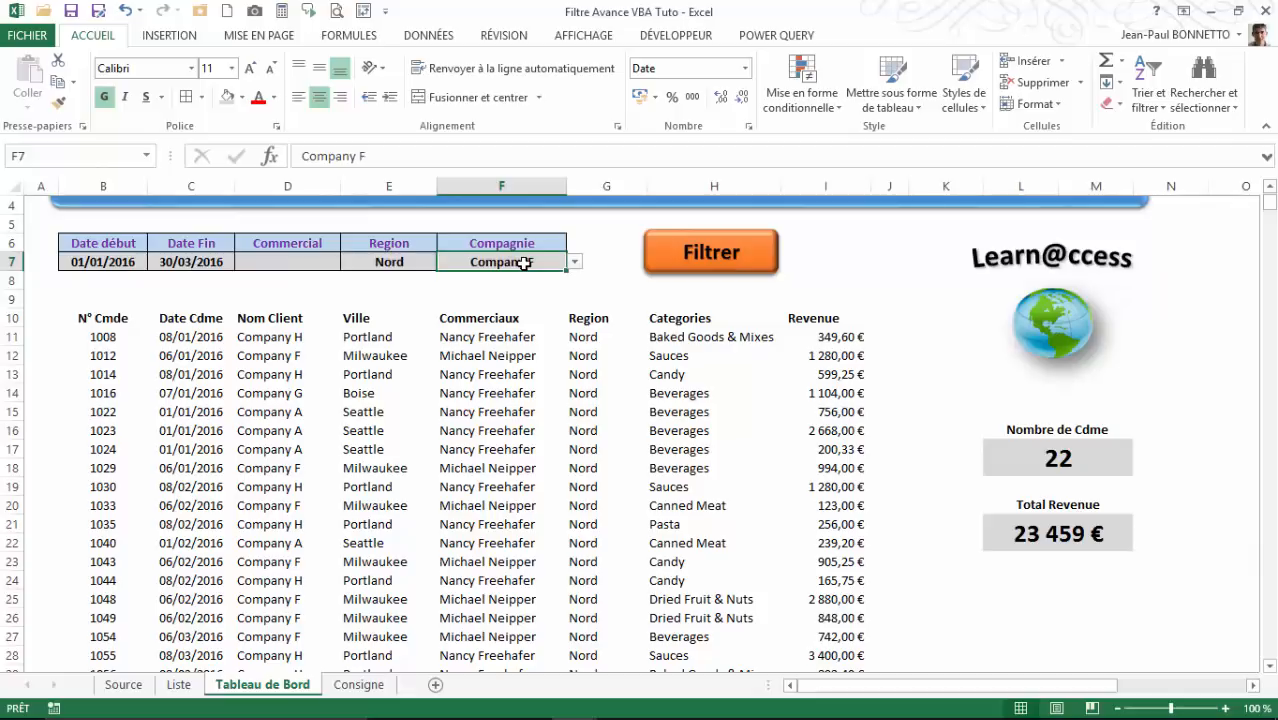
{"action": "left_click", "coordinate": [710, 262]}
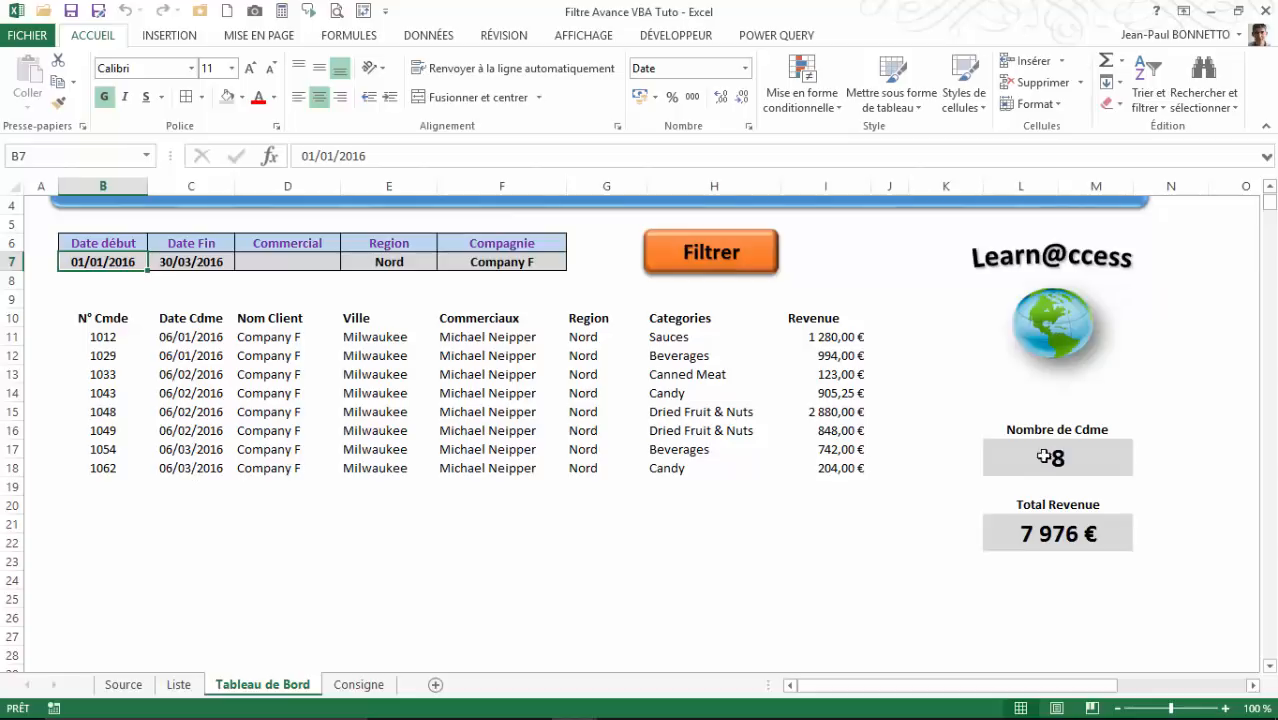
{"action": "left_click", "coordinate": [690, 352]}
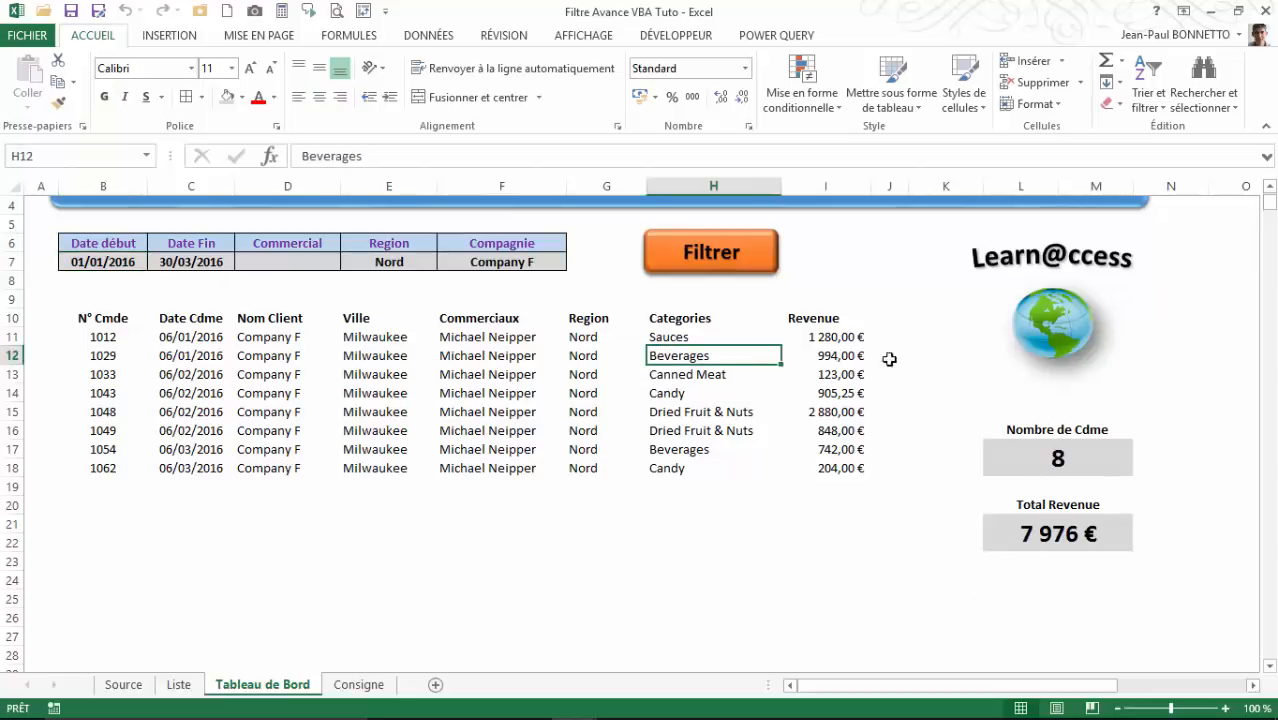
Step: Change the summed range in the Total Revenue formula in L21 to I11:I50000
{"action": "left_click", "coordinate": [1058, 457]}
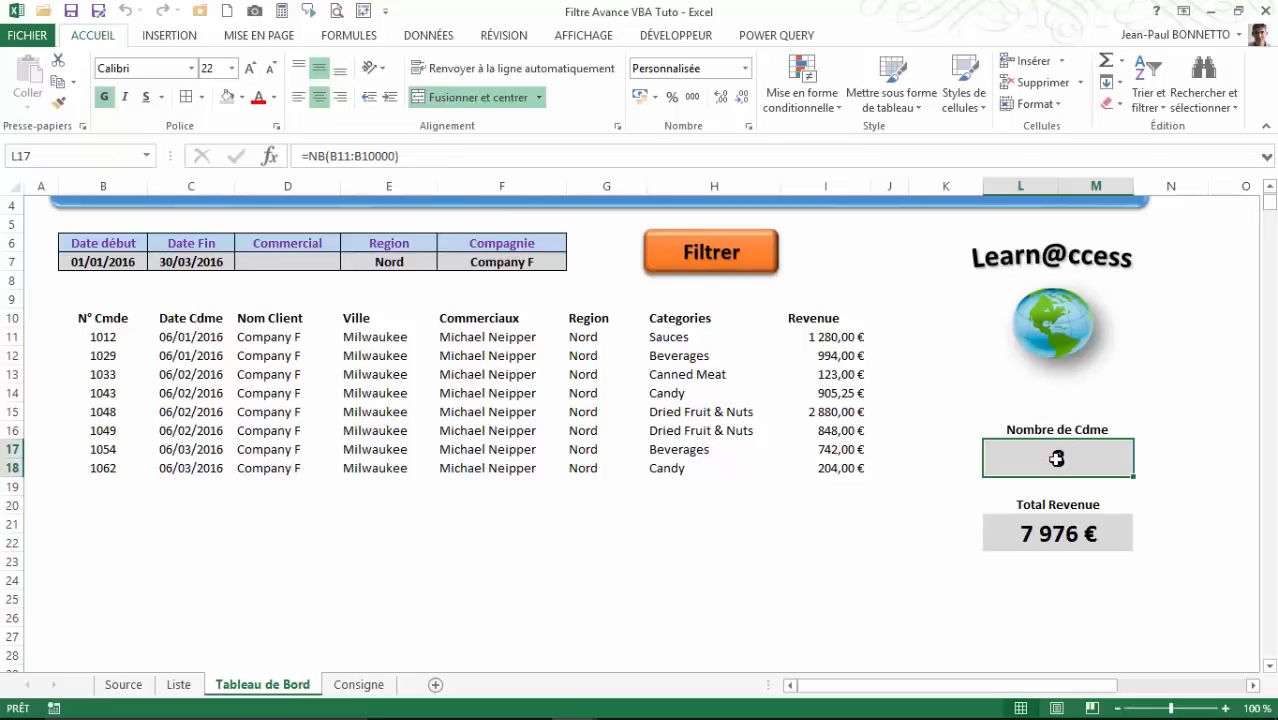
{"action": "left_click", "coordinate": [1042, 538]}
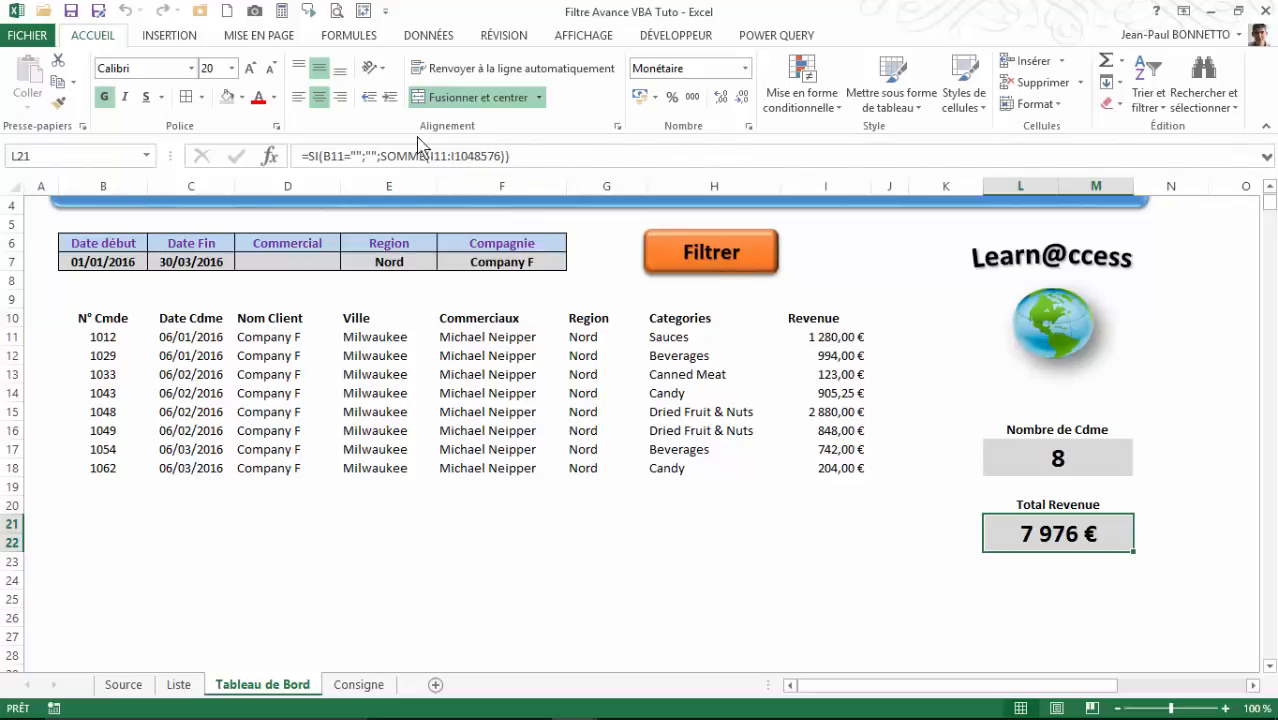
{"action": "left_click_drag", "start_coordinate": [500, 157], "coordinate": [452, 157]}
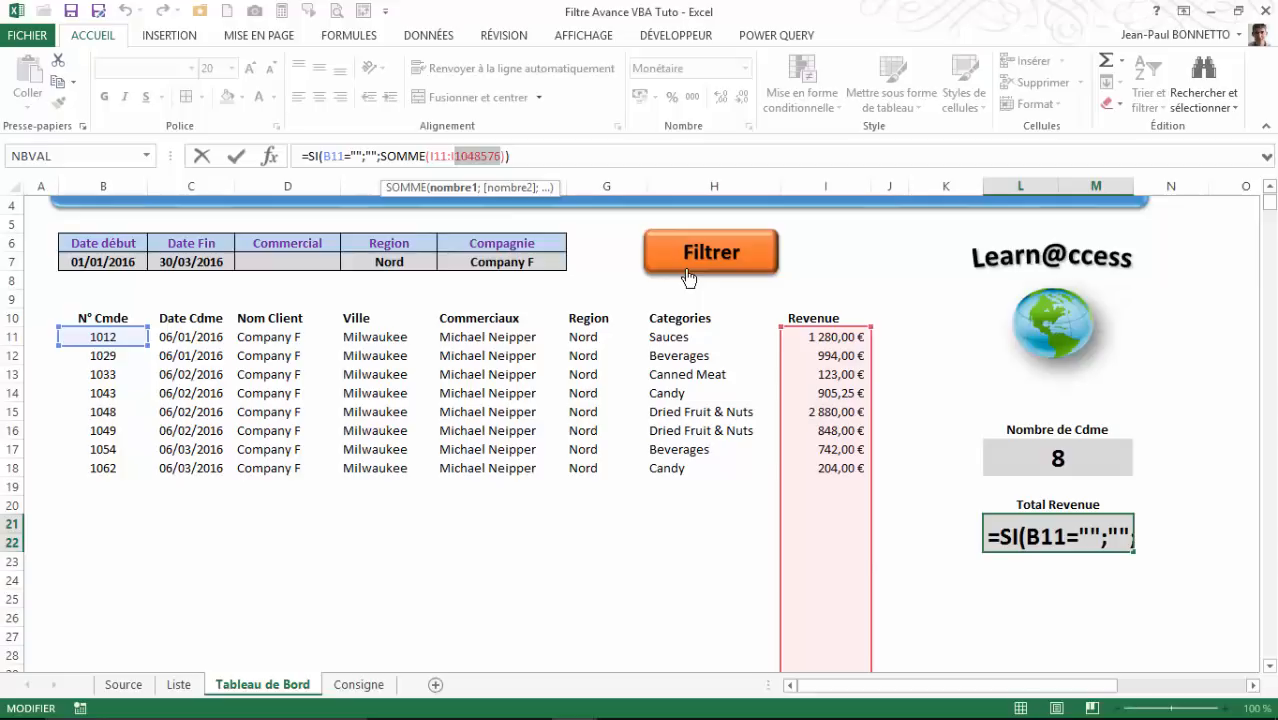
{"action": "type", "text": "50000"}
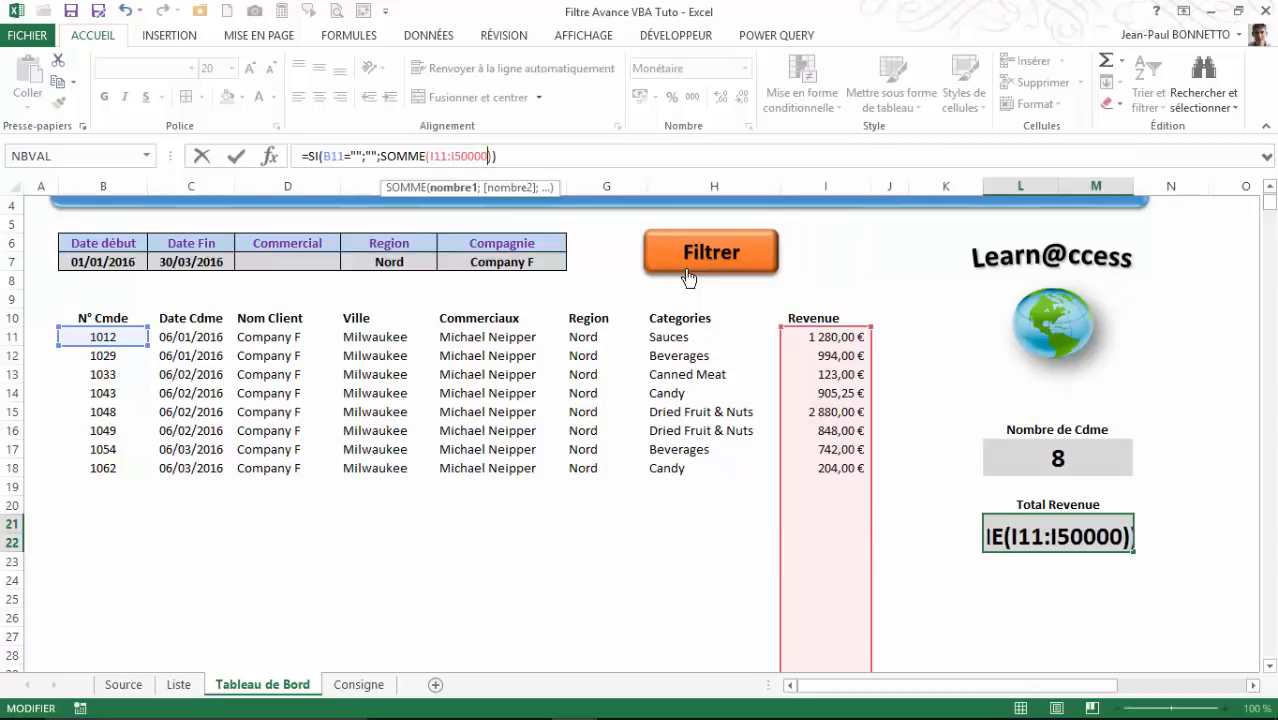
{"action": "left_click", "coordinate": [573, 162]}
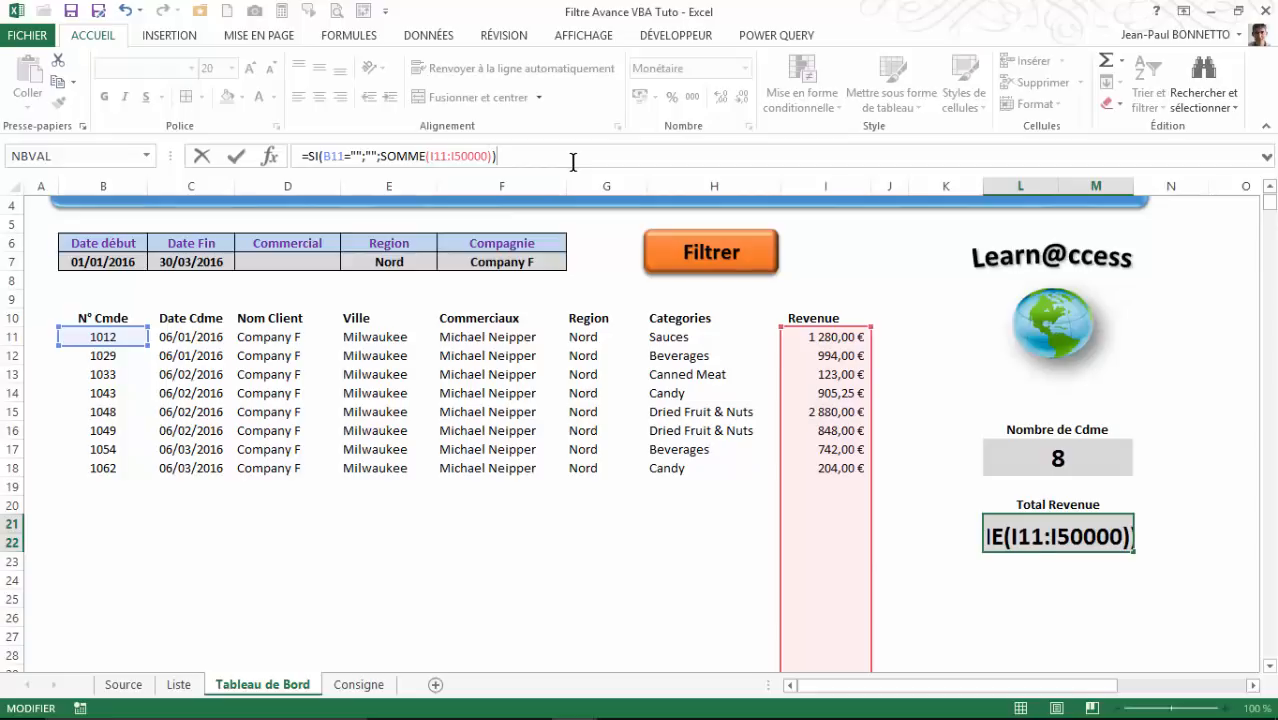
{"action": "key", "text": "Return"}
{"action": "key", "text": "Up"}
Step: Check the sum of the extracted Revenue values in I11:I18 against the Total Revenue cell
{"action": "left_click_drag", "start_coordinate": [807, 337], "coordinate": [826, 356]}
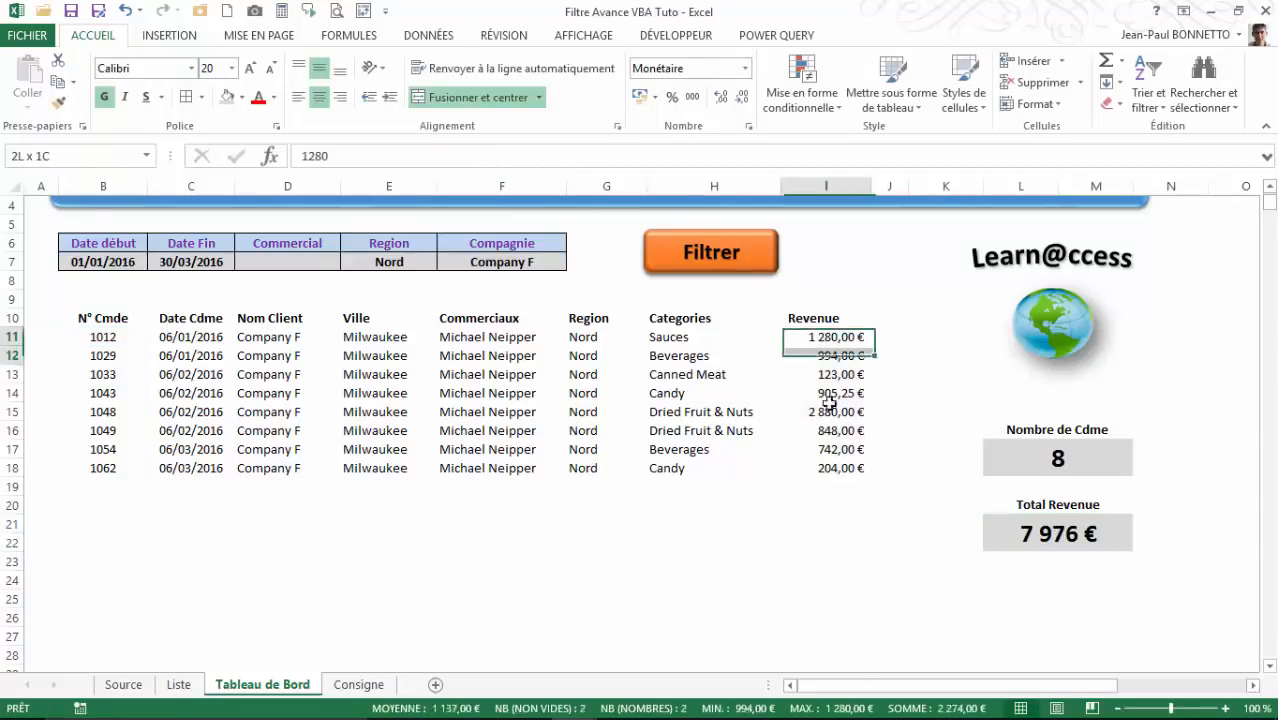
{"action": "left_click_drag", "start_coordinate": [830, 402], "coordinate": [830, 470]}
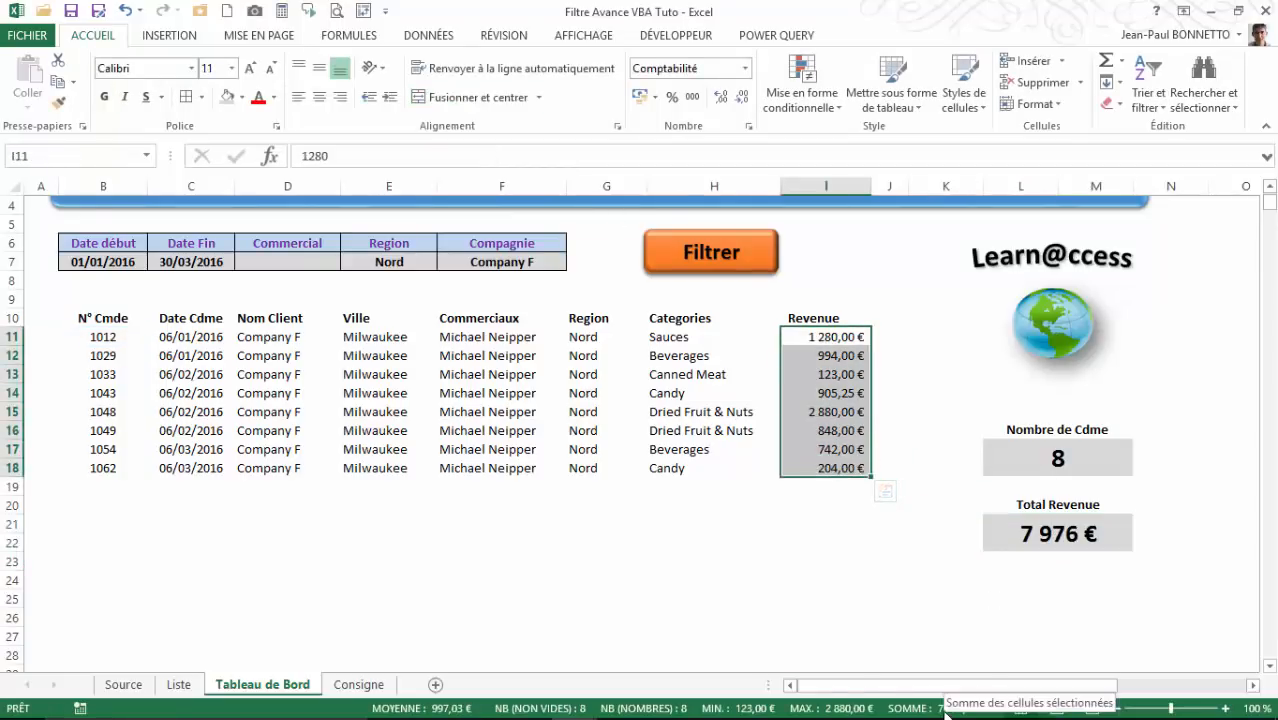
{"action": "left_click", "coordinate": [824, 356]}
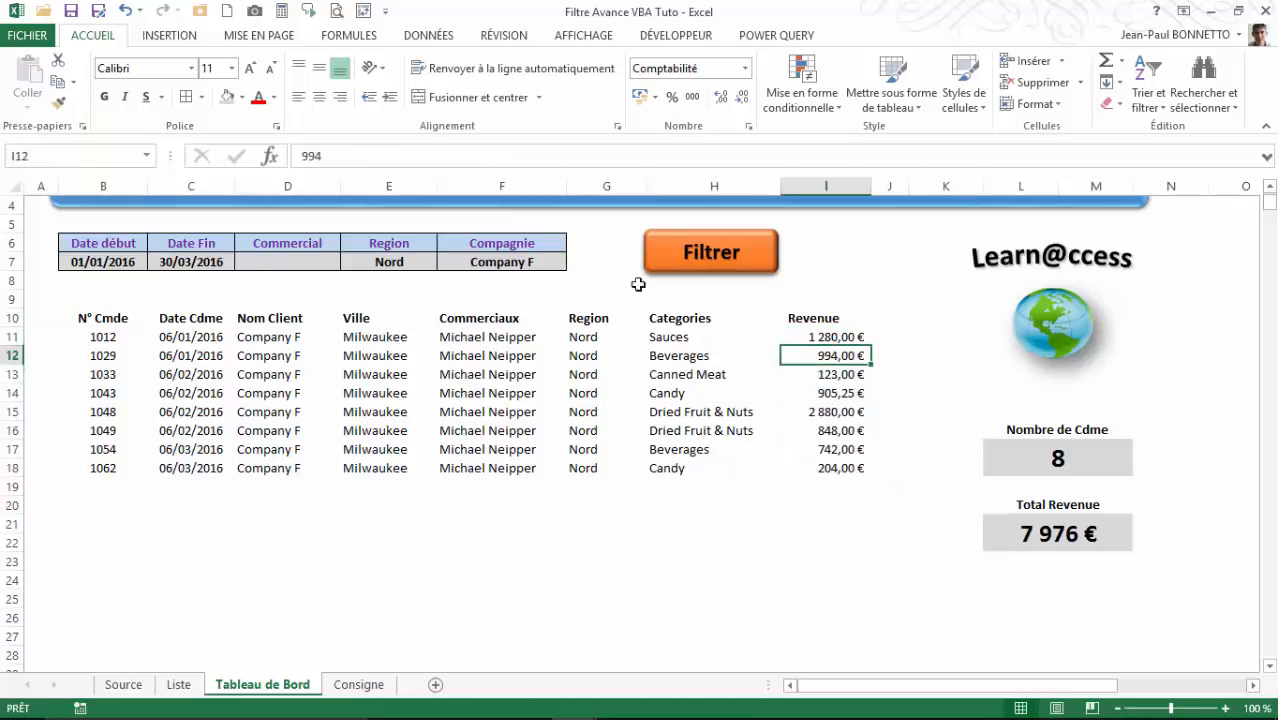
{"action": "left_click", "coordinate": [127, 261]}
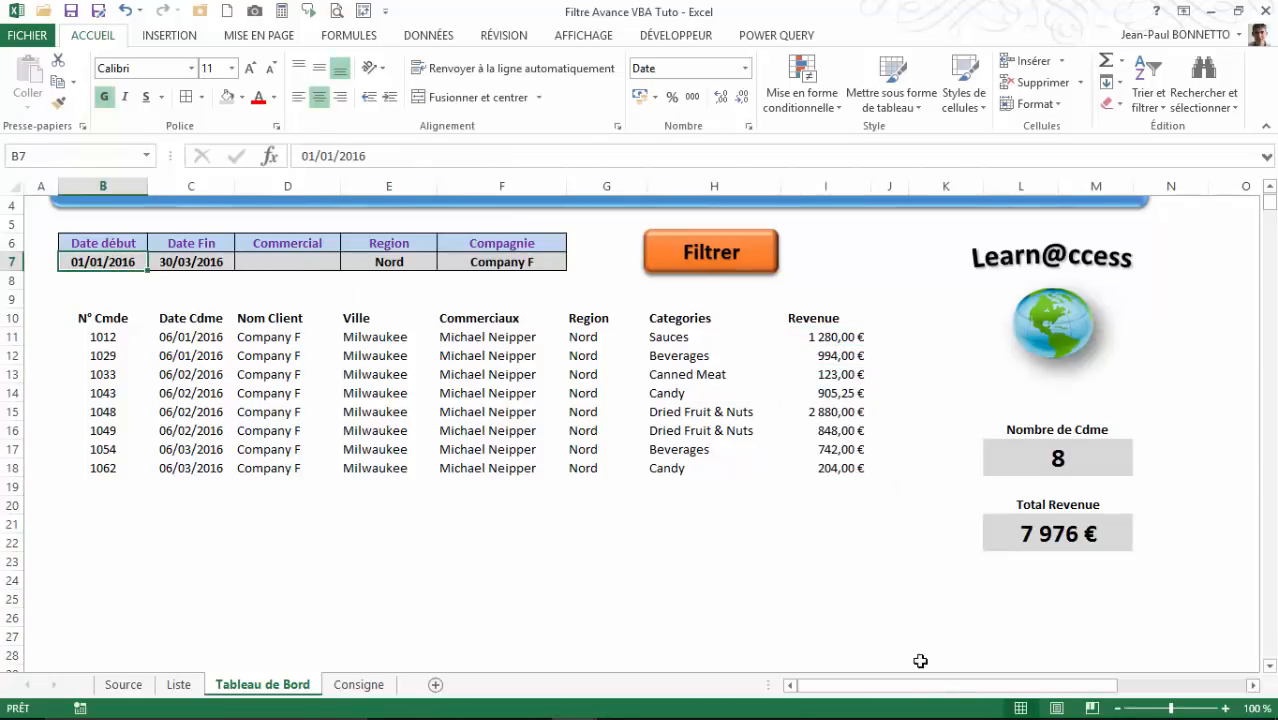
{"action": "left_click_drag", "start_coordinate": [915, 685], "coordinate": [871, 681]}
{"action": "left_click", "coordinate": [285, 262]}
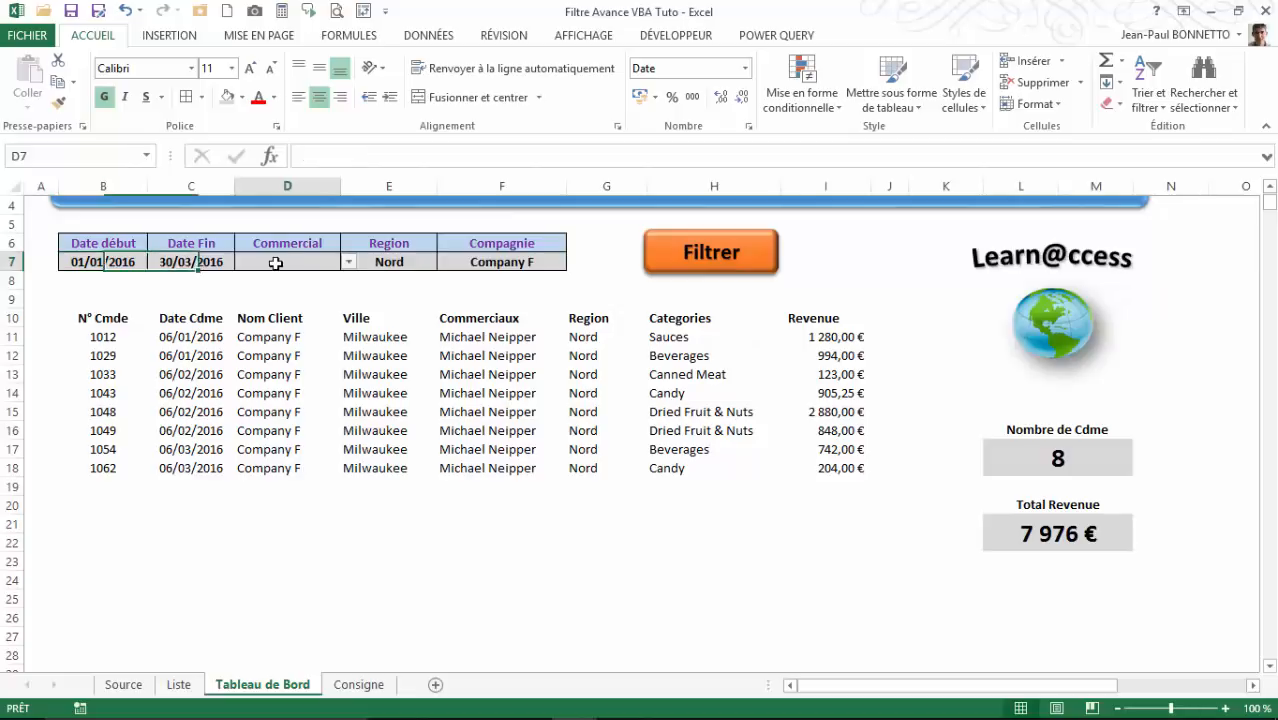
{"action": "left_click", "coordinate": [347, 262]}
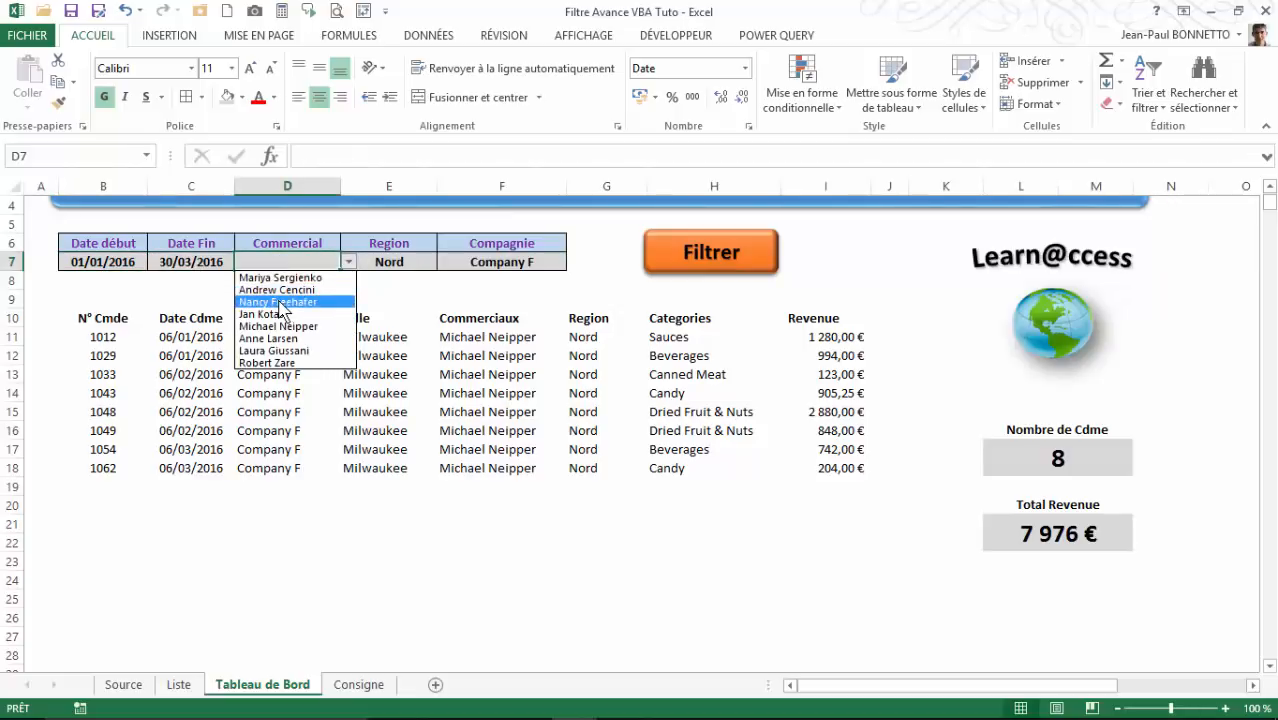
{"action": "key", "text": "Escape"}
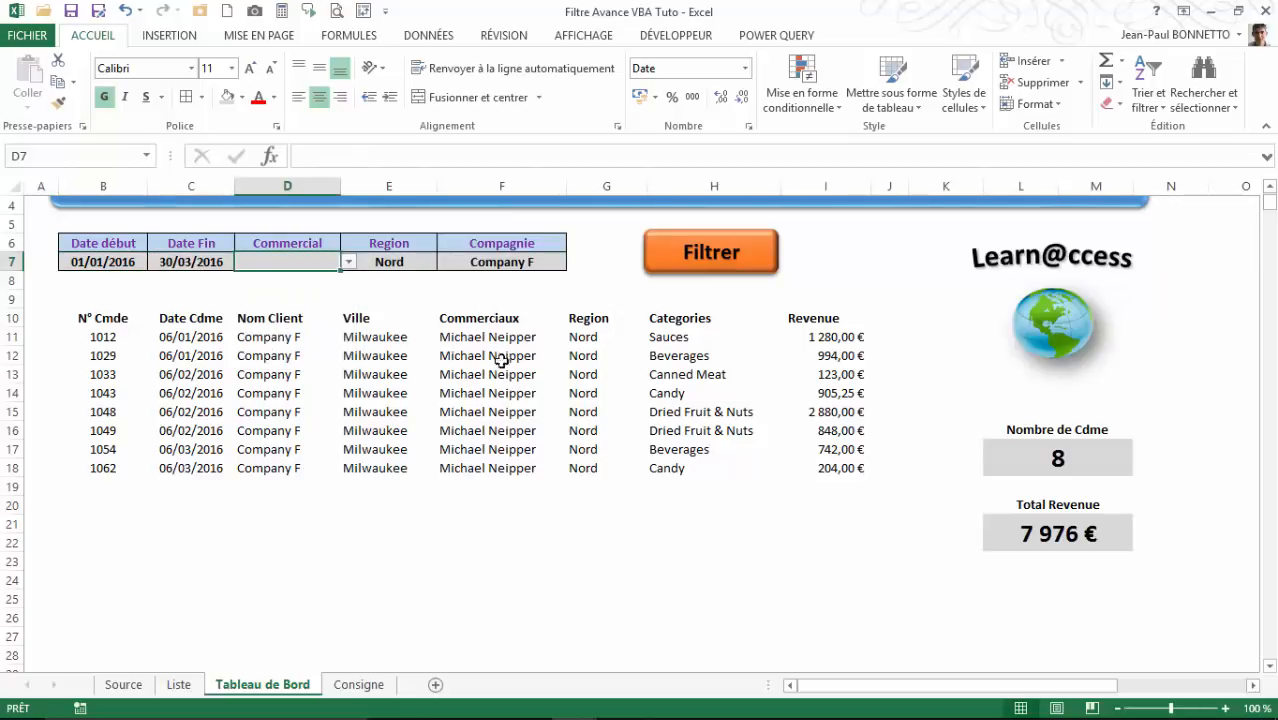
Step: Clear the Compagnie and Region criteria in F7 and E7 and run the filter with the Filtrer button
{"action": "left_click", "coordinate": [498, 262]}
{"action": "key", "text": "Delete"}
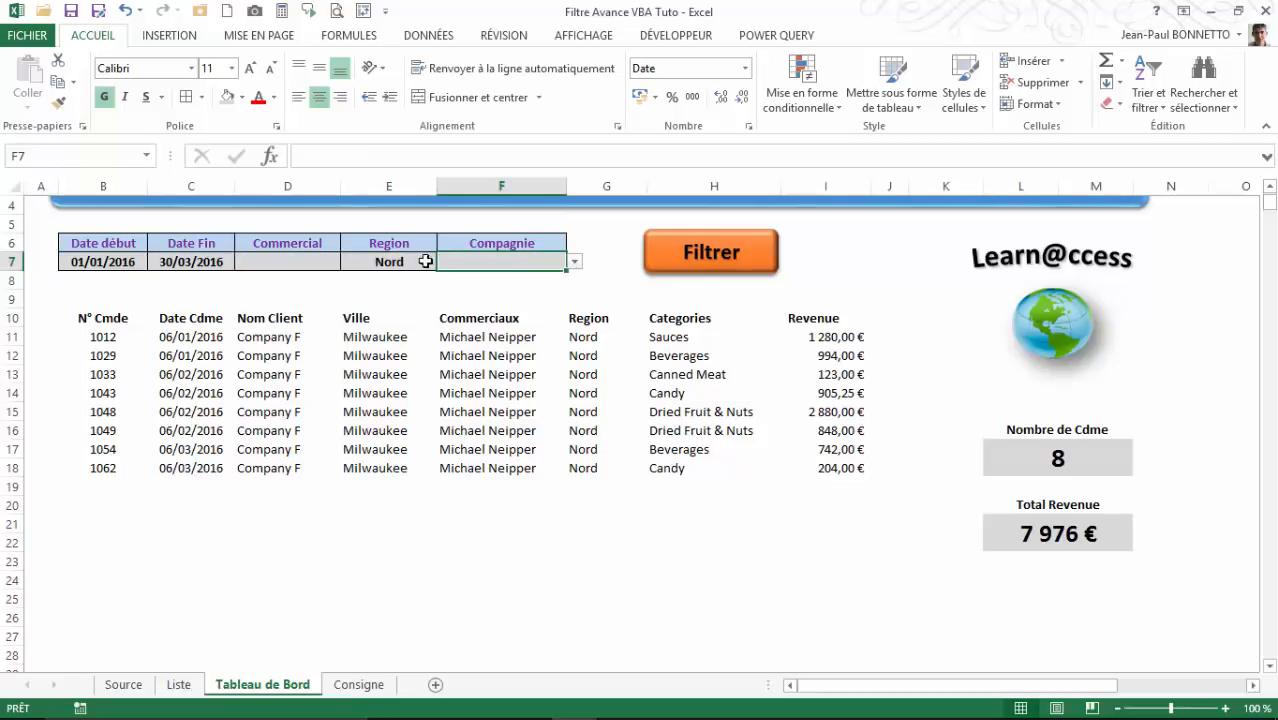
{"action": "left_click", "coordinate": [383, 262]}
{"action": "key", "text": "Delete"}
{"action": "left_click", "coordinate": [709, 276]}
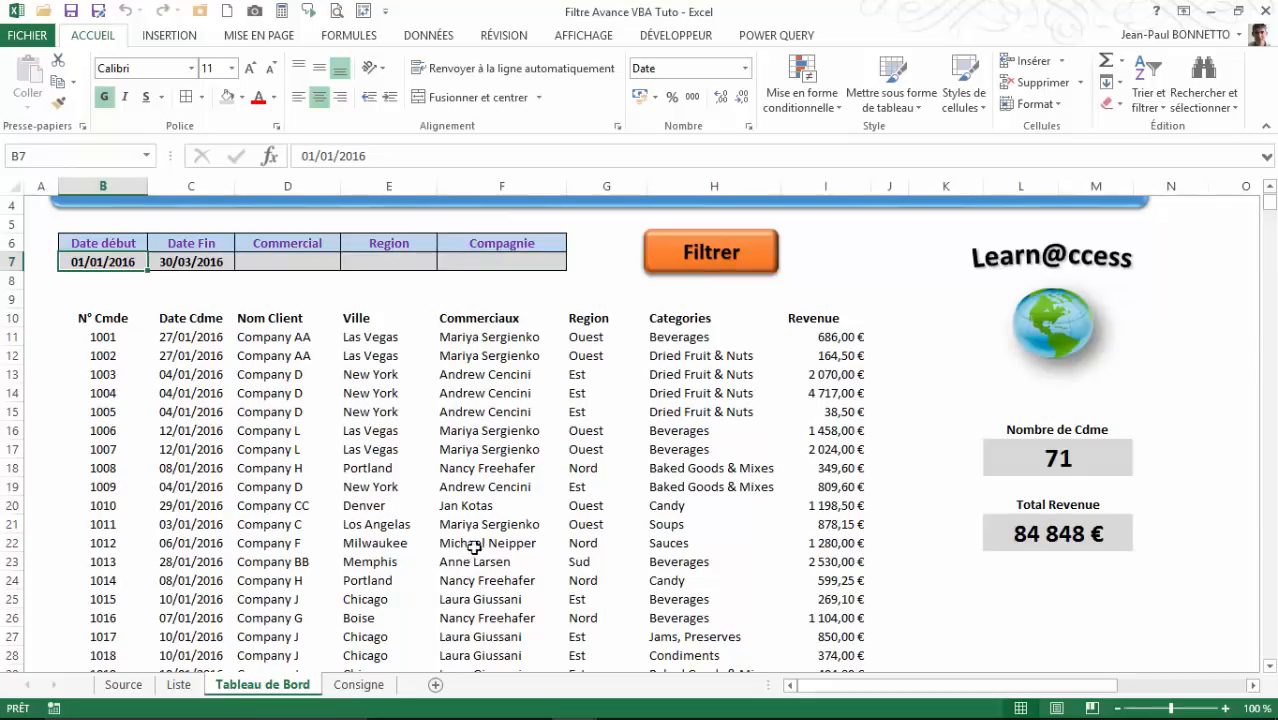
Step: Filter the orders by the seventh salesperson in the Commercial criterion's list and check the criteria range in Q5:U6
{"action": "left_click", "coordinate": [313, 263]}
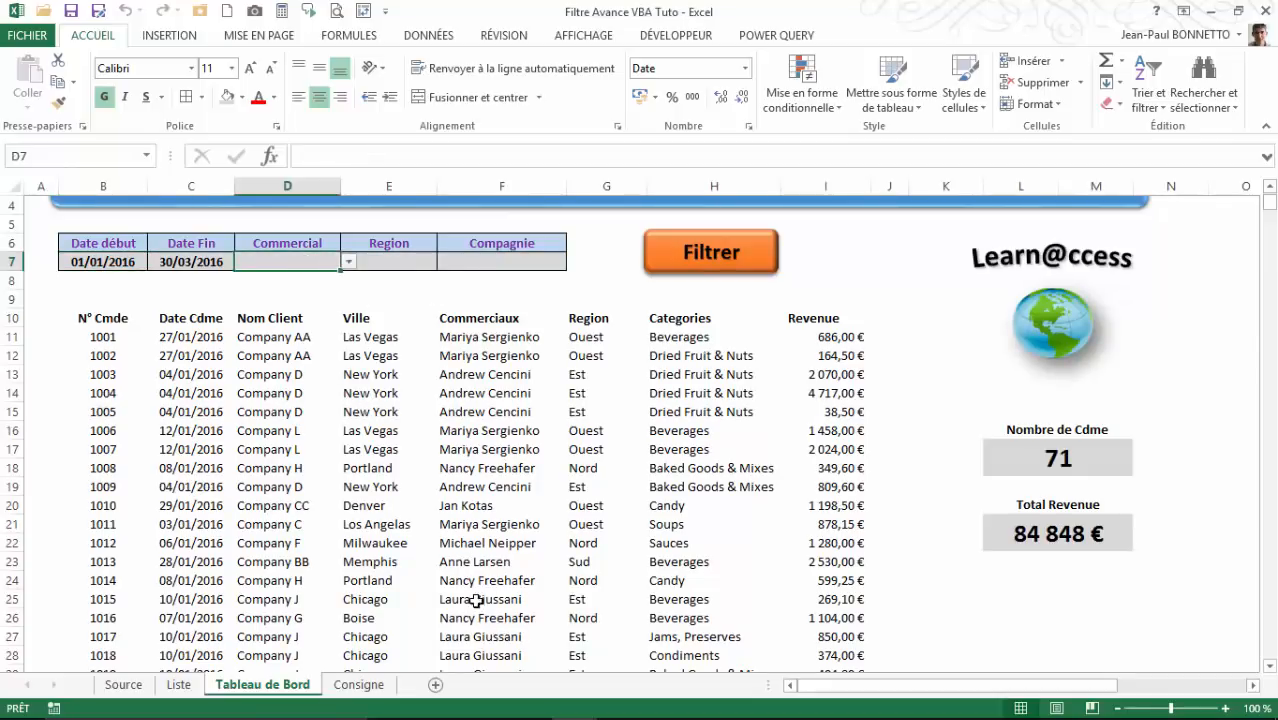
{"action": "left_click", "coordinate": [349, 261]}
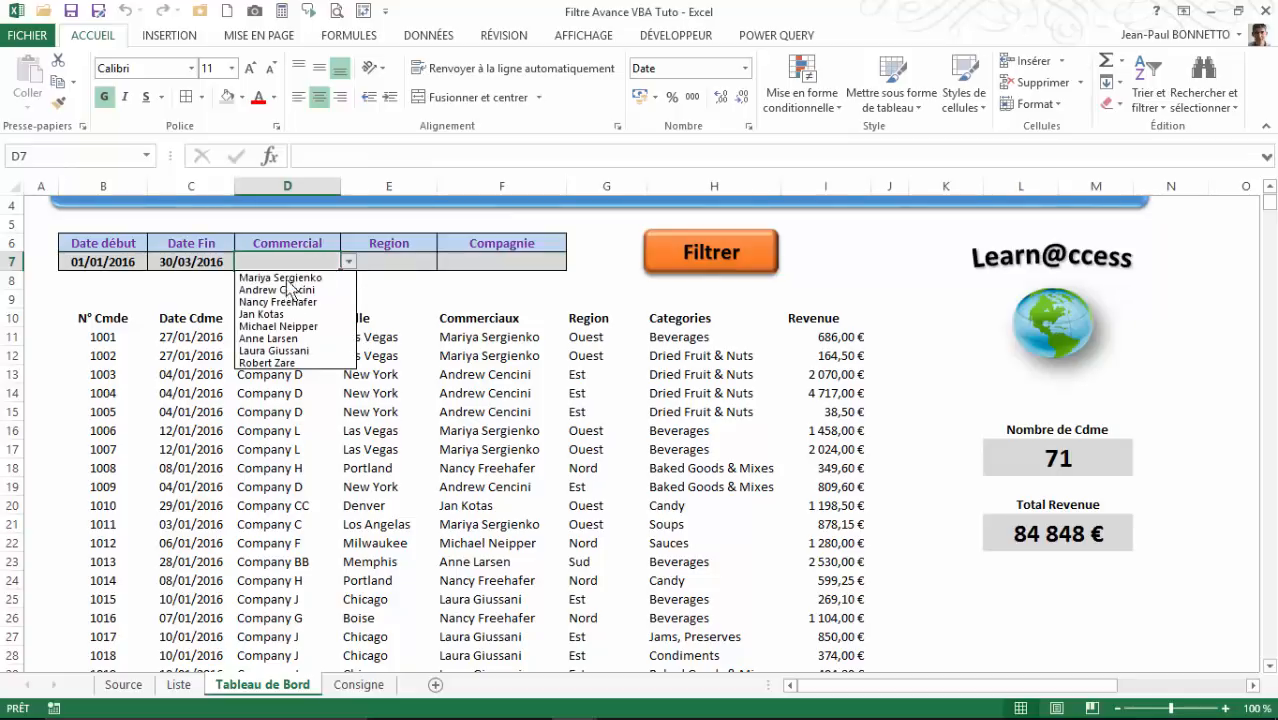
{"action": "left_click", "coordinate": [276, 350]}
{"action": "left_click", "coordinate": [732, 262]}
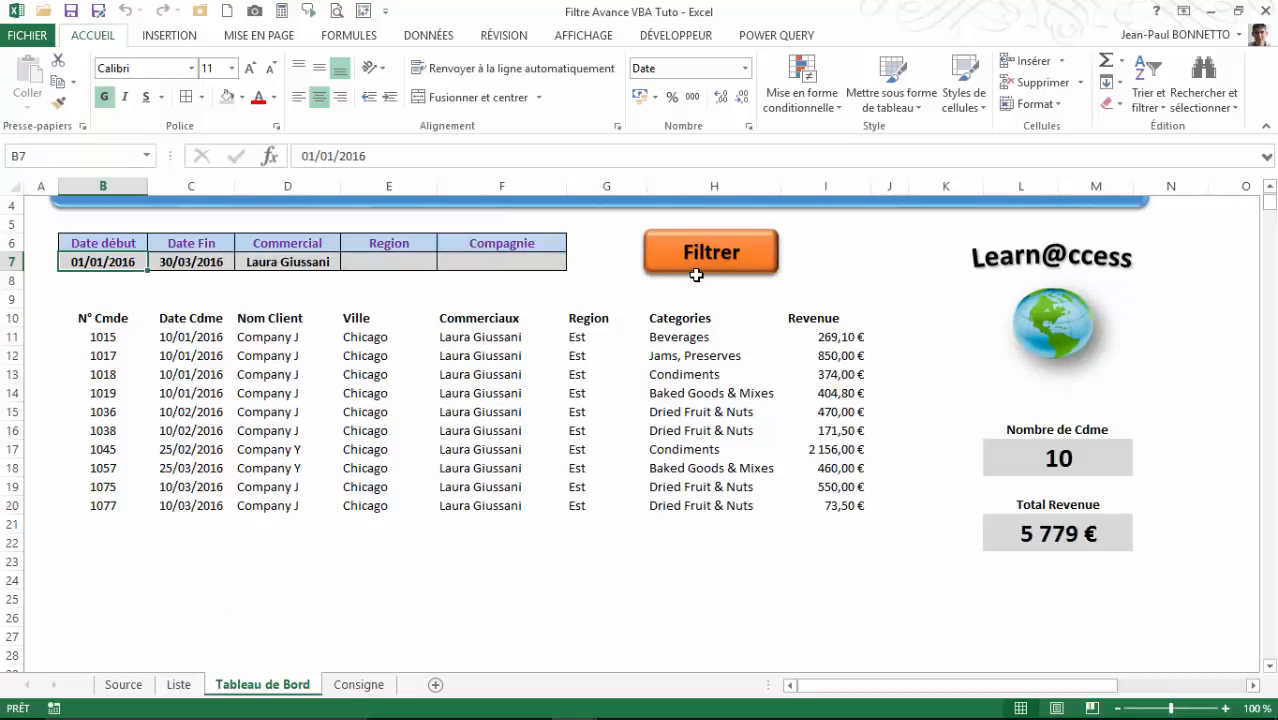
{"action": "left_click_drag", "start_coordinate": [950, 686], "coordinate": [1078, 686]}
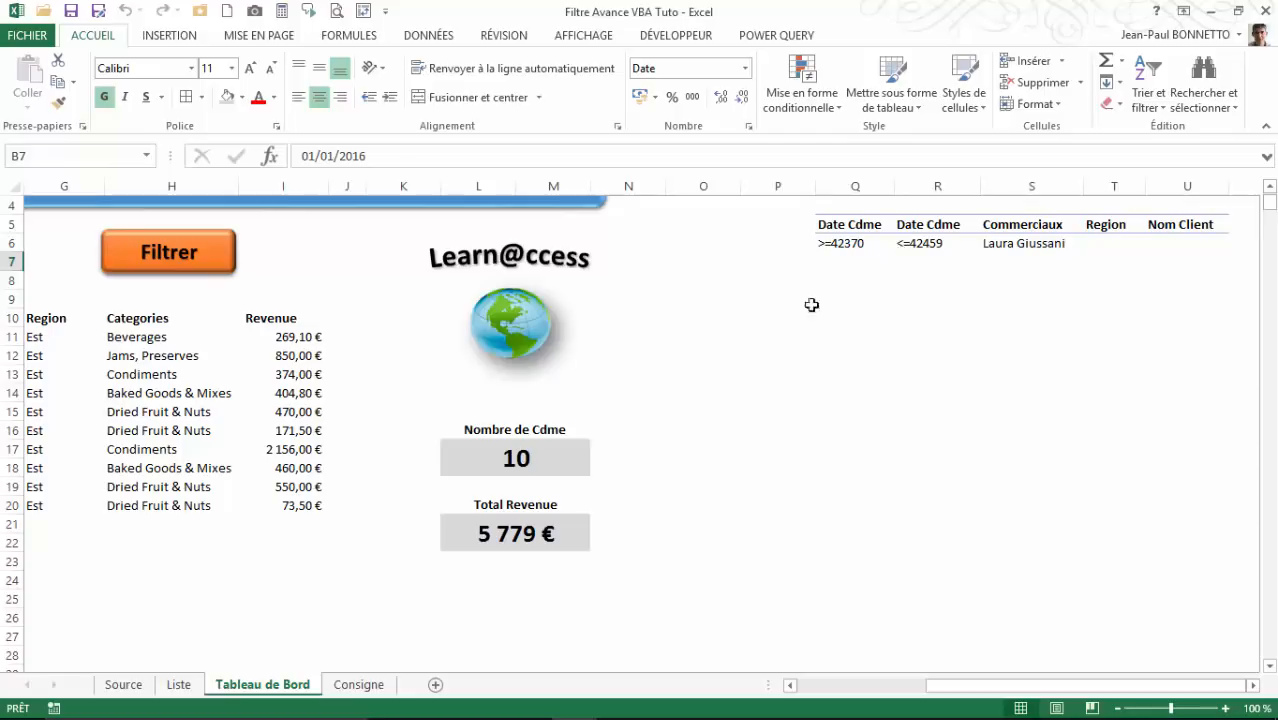
{"action": "left_click_drag", "start_coordinate": [956, 688], "coordinate": [845, 685]}
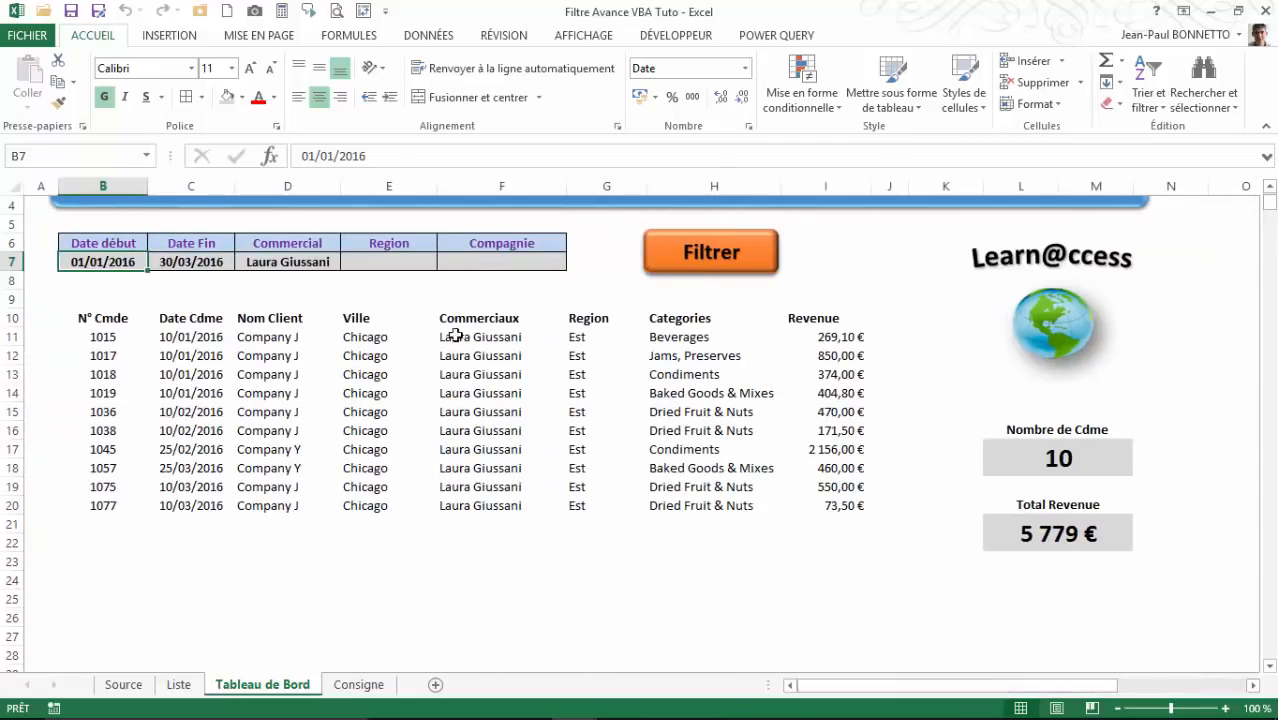
Step: Start recording a macro named EffaceData, stored in this workbook
{"action": "left_click", "coordinate": [848, 259]}
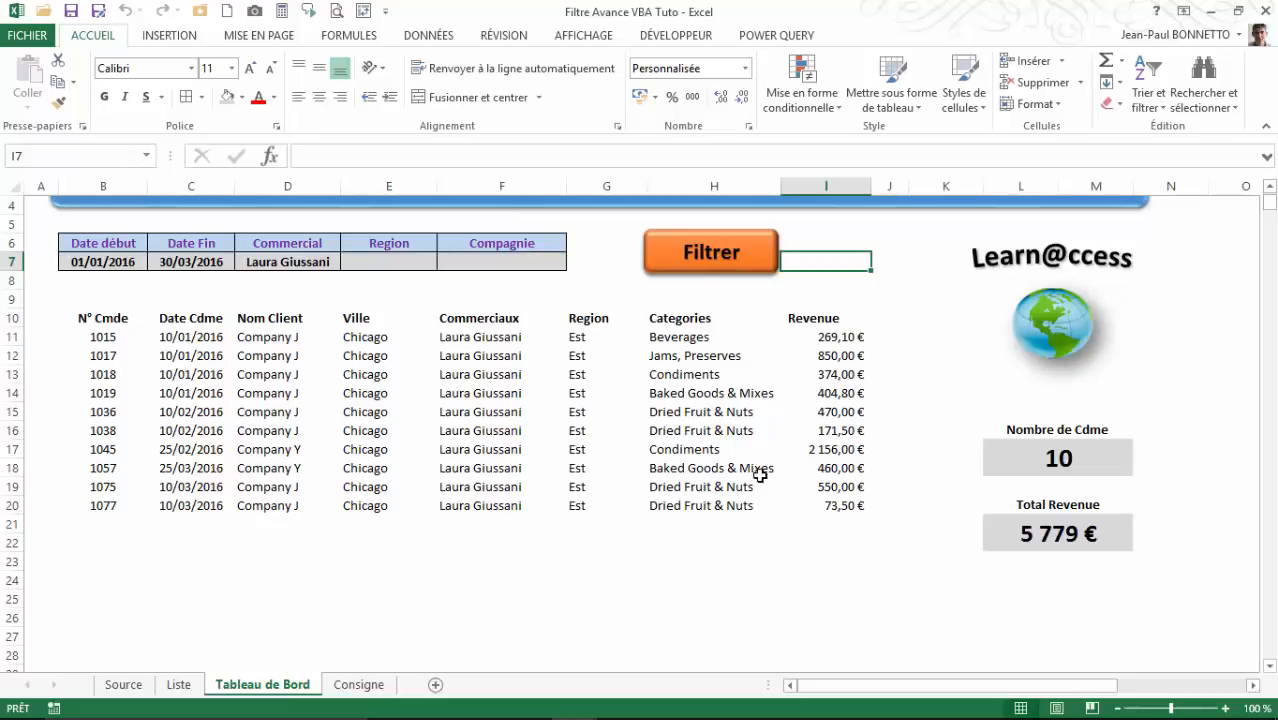
{"action": "left_click_drag", "start_coordinate": [866, 242], "coordinate": [919, 266]}
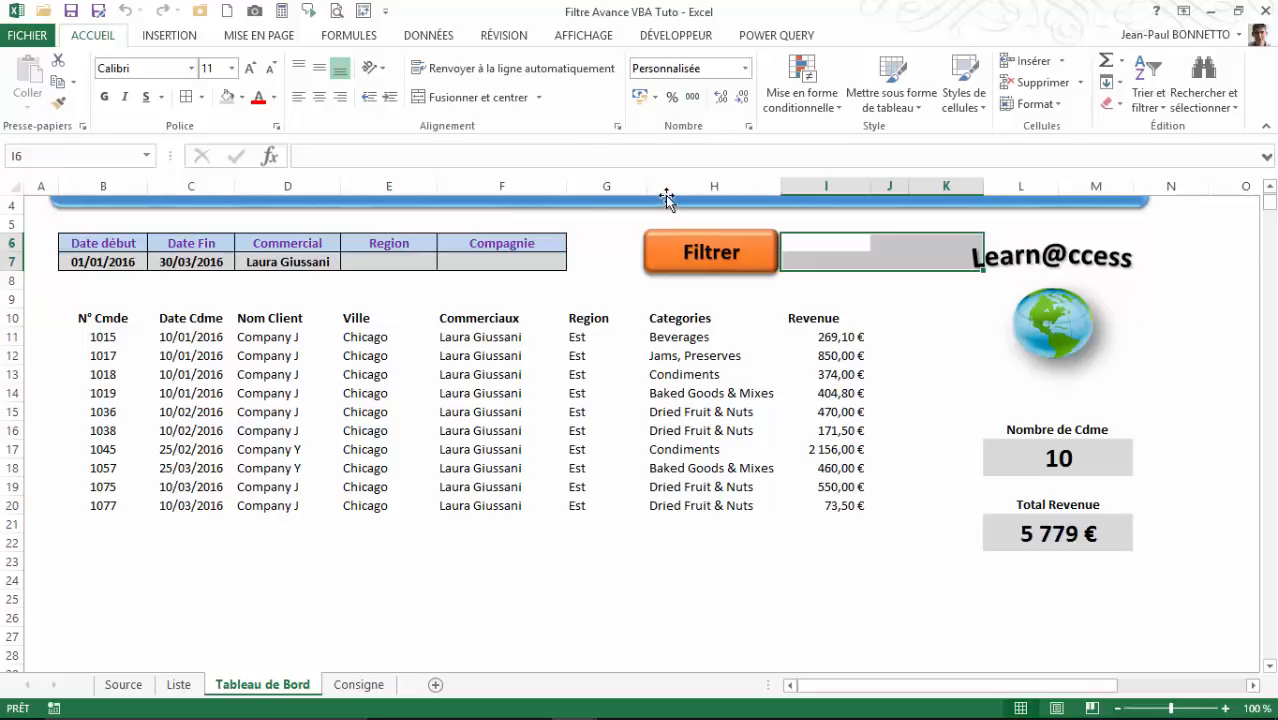
{"action": "left_click", "coordinate": [676, 36]}
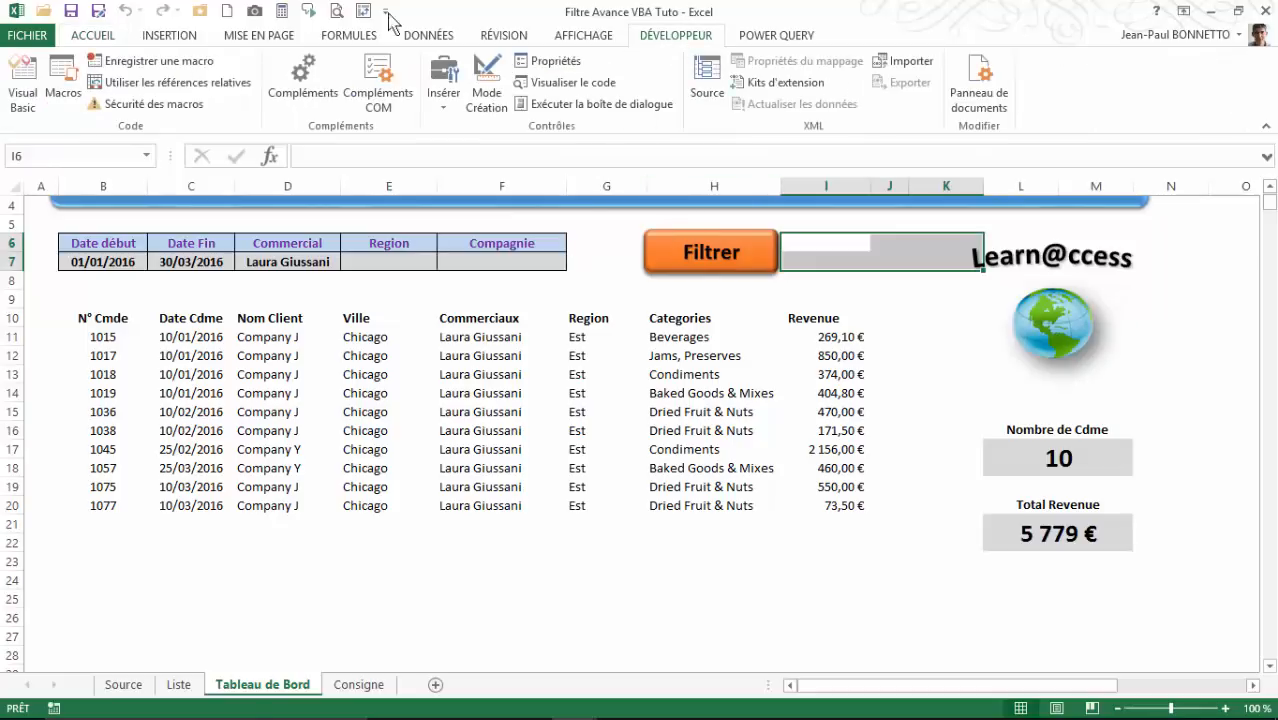
{"action": "left_click", "coordinate": [160, 66]}
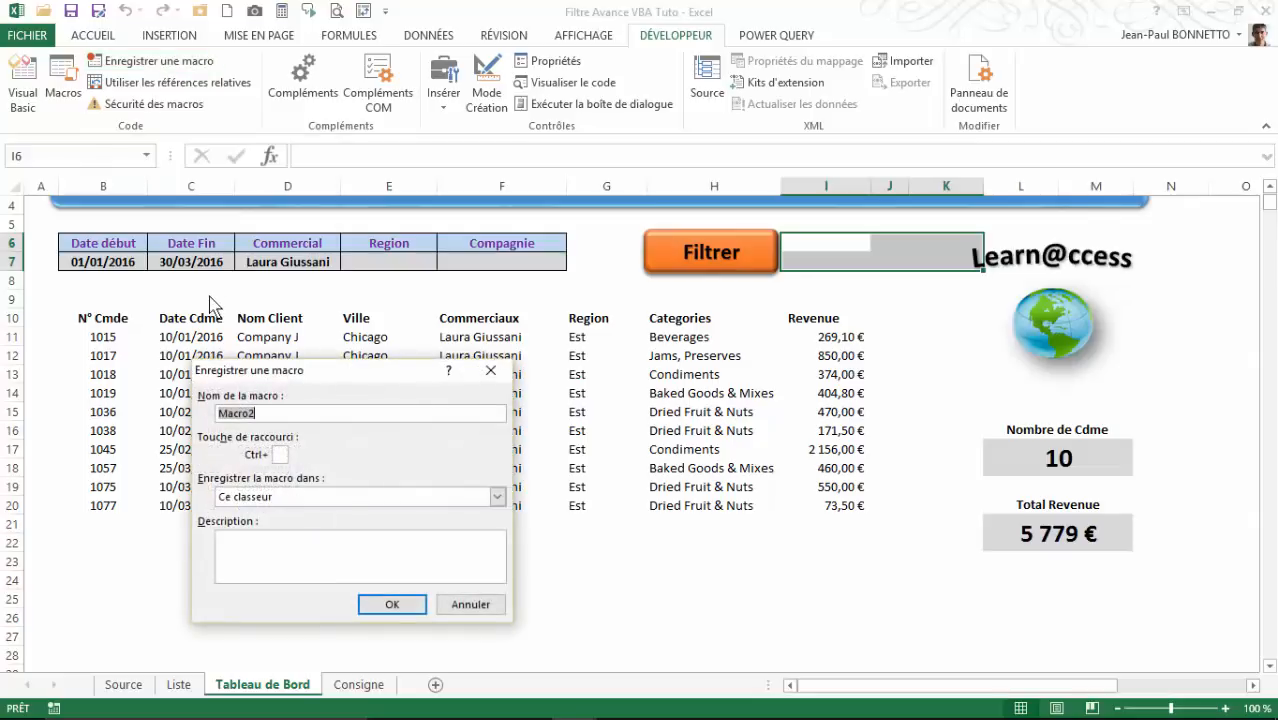
{"action": "type", "text": "EffaceData"}
{"action": "left_click", "coordinate": [410, 606]}
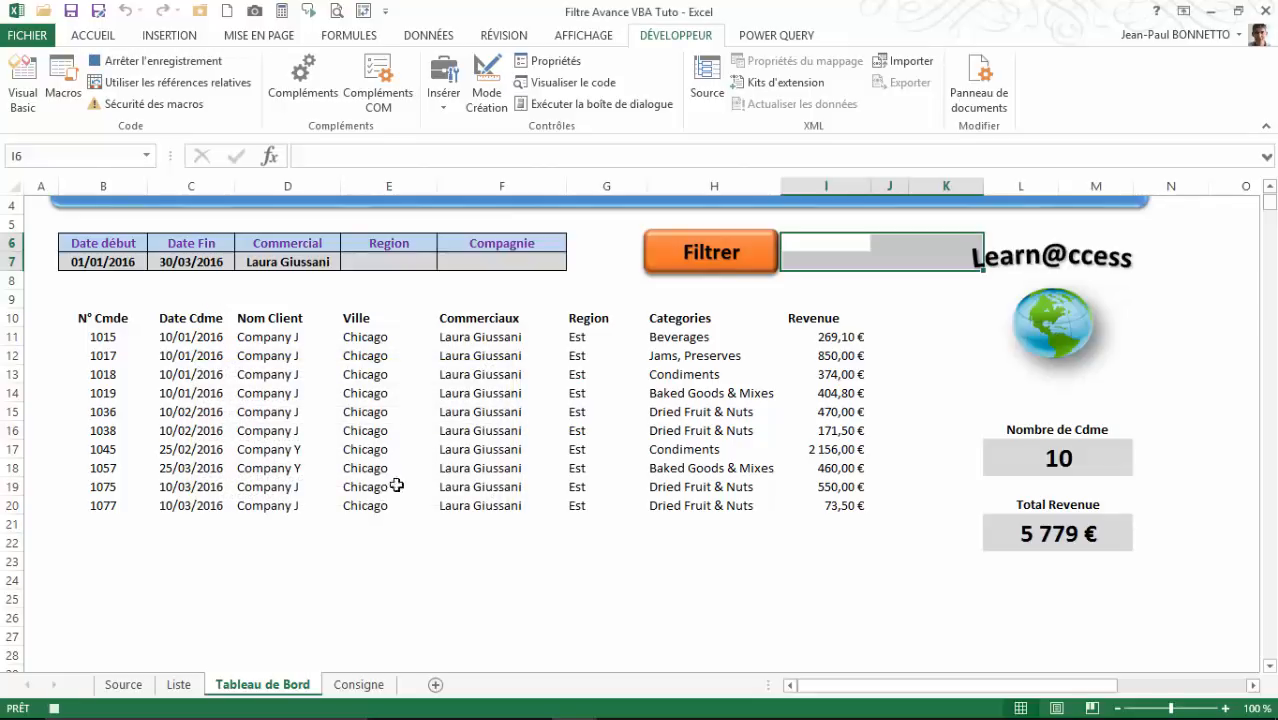
Step: Clear all contents and formatting from B11:I289 below the extraction headers and stop the macro recording
{"action": "left_click", "coordinate": [99, 335]}
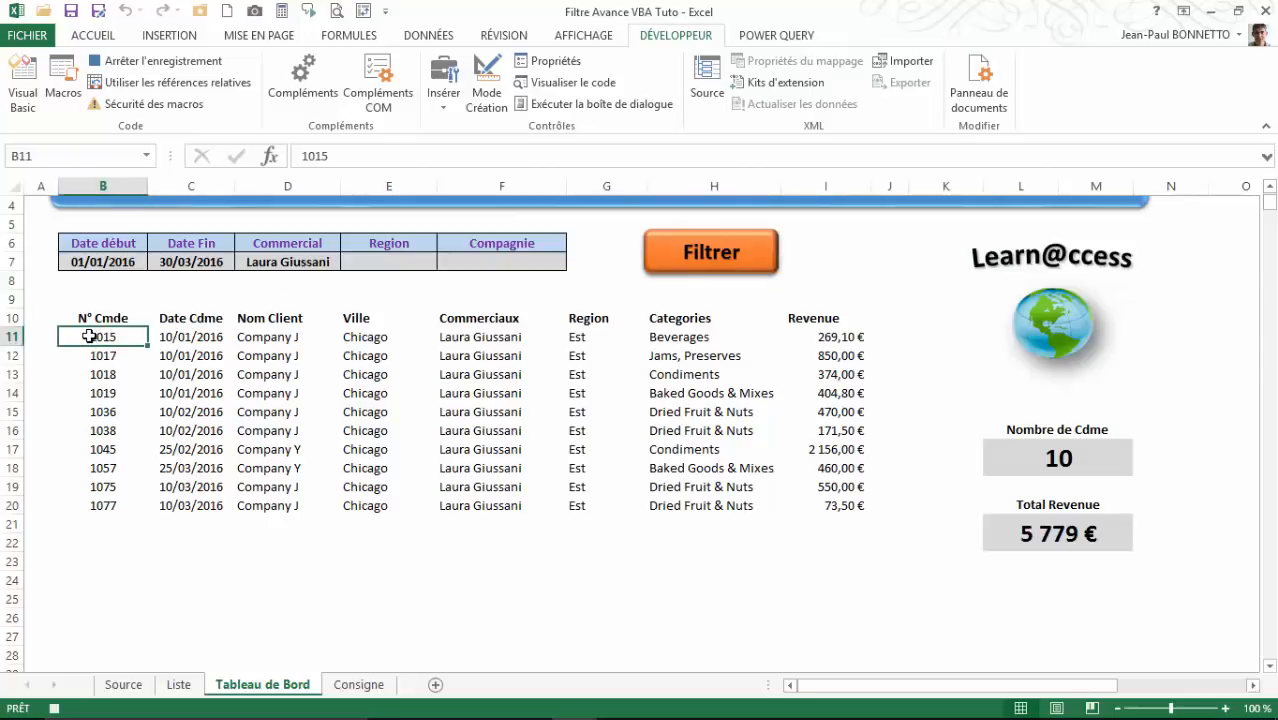
{"action": "left_click_drag", "start_coordinate": [215, 349], "coordinate": [839, 282]}
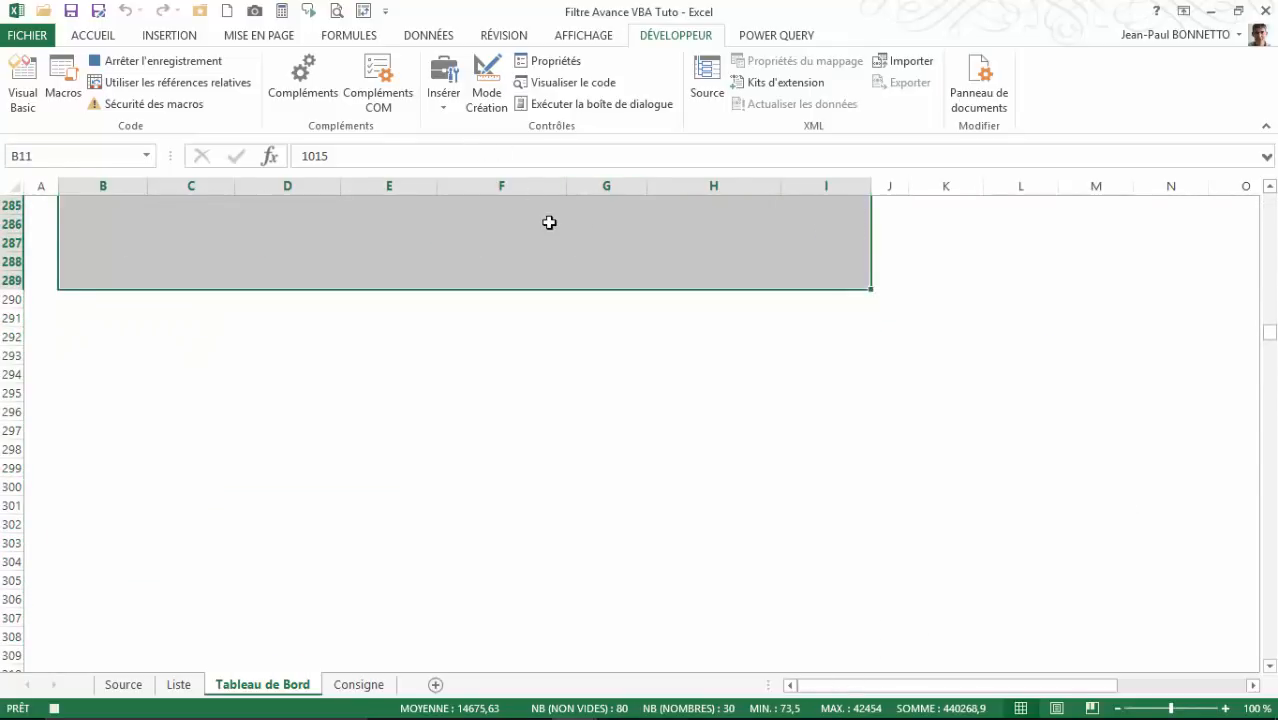
{"action": "scroll", "coordinate": [288, 302], "scroll_direction": "up", "scroll_amount": 7}
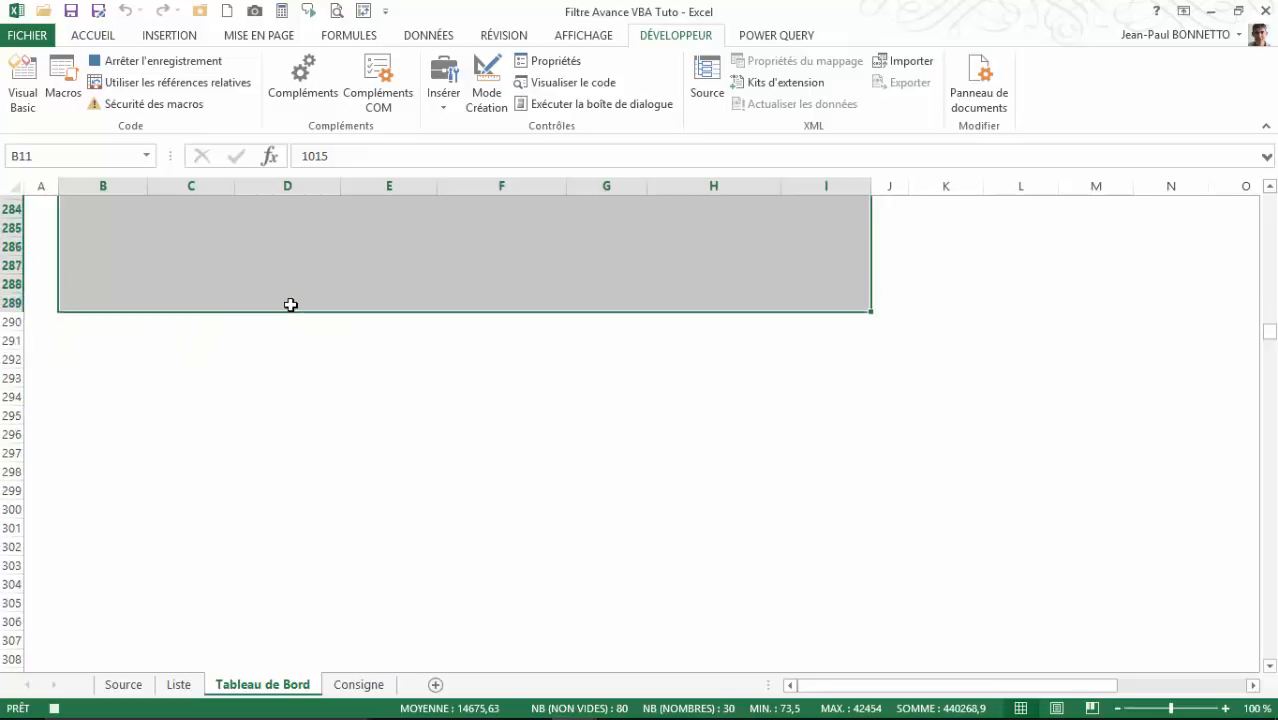
{"action": "left_click", "coordinate": [100, 35]}
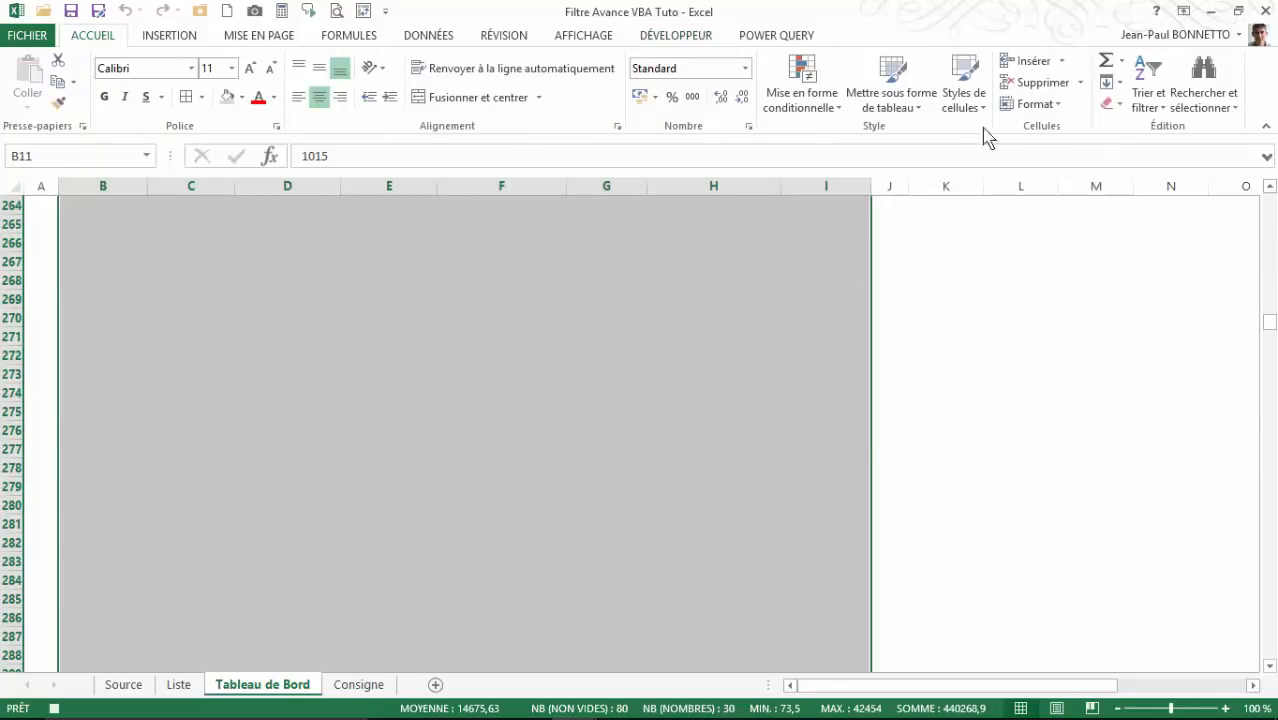
{"action": "left_click", "coordinate": [1122, 106]}
{"action": "left_click", "coordinate": [1115, 126]}
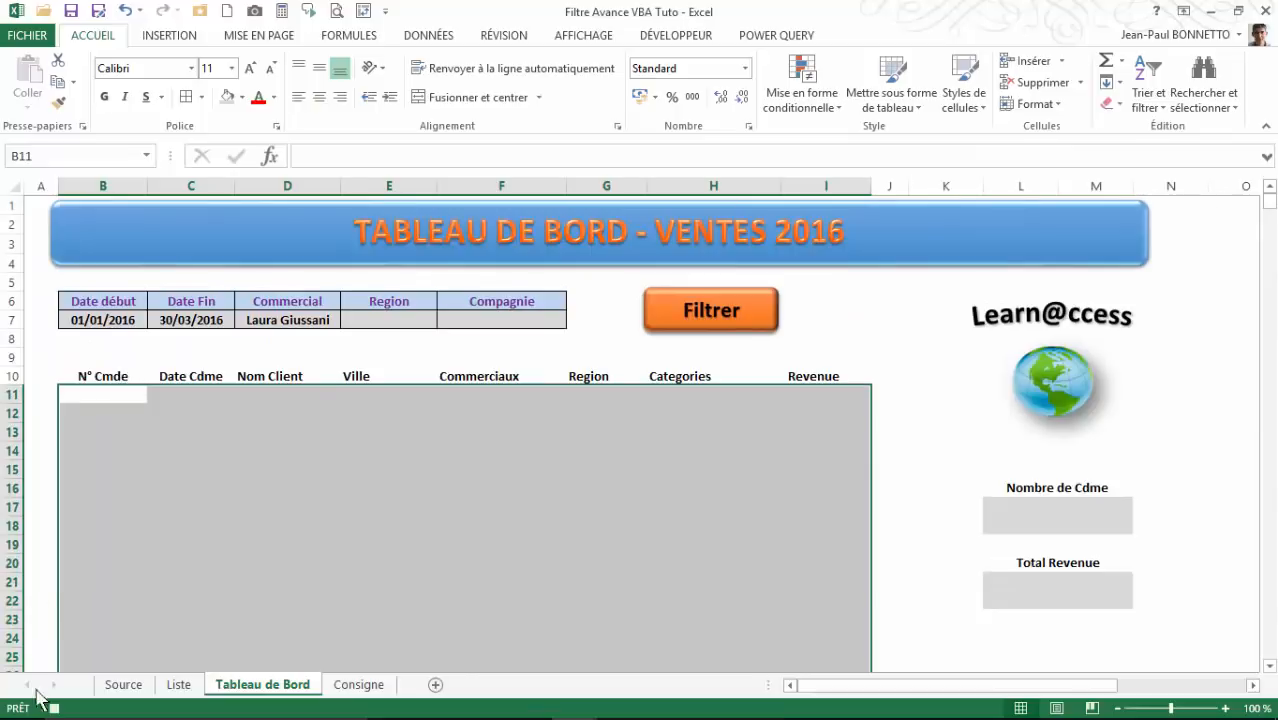
{"action": "left_click", "coordinate": [579, 352]}
{"action": "left_click", "coordinate": [690, 35]}
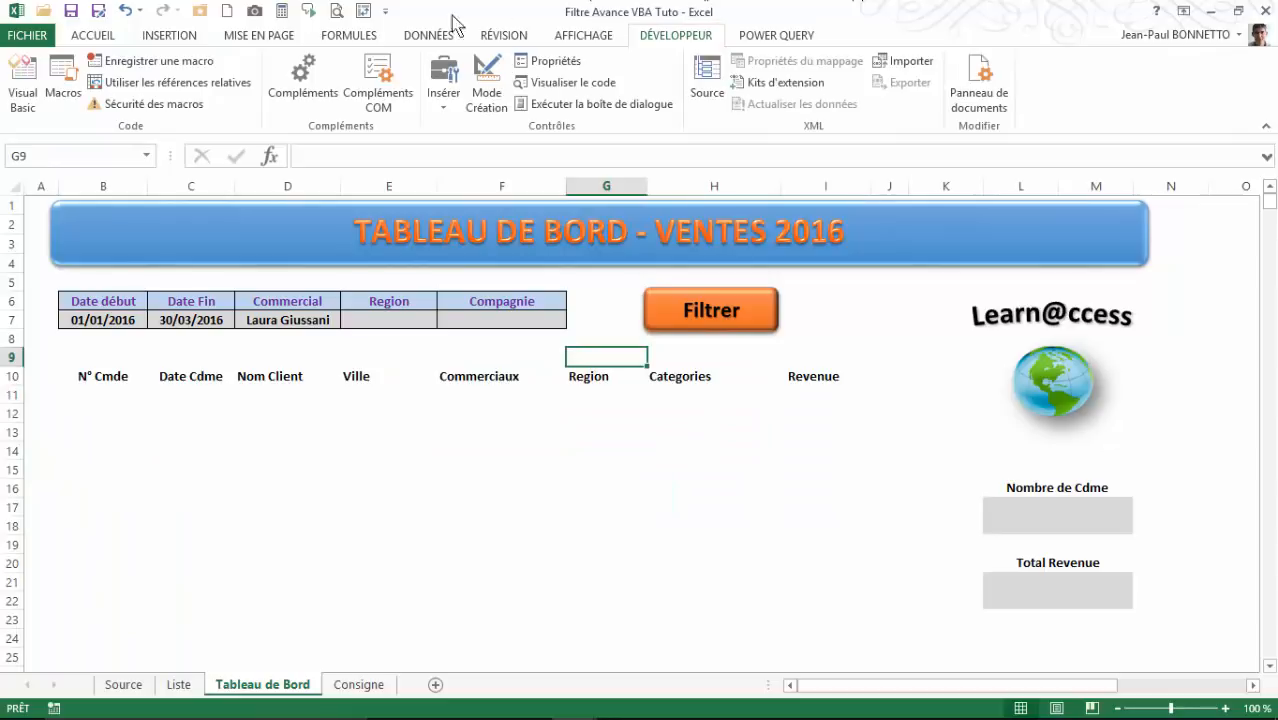
Step: Extend the range cleared by the EffaceData macro's code to B11:I50000
{"action": "left_click", "coordinate": [22, 85]}
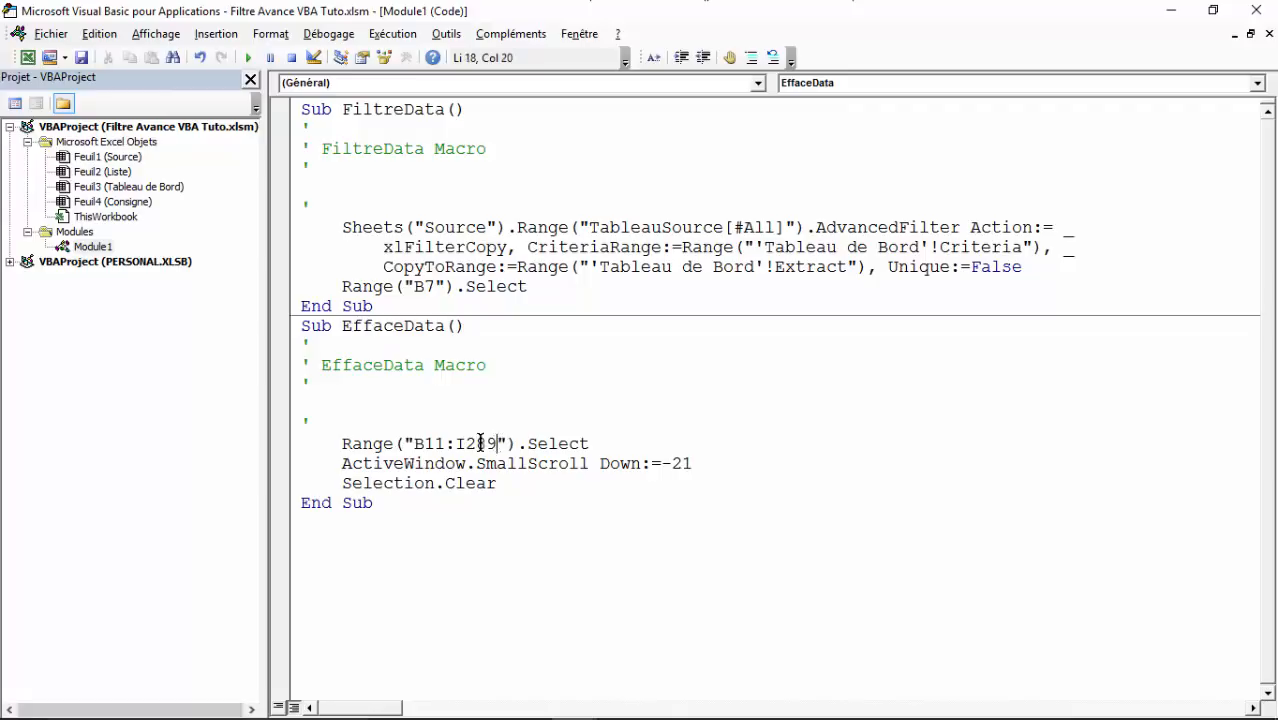
{"action": "left_click_drag", "start_coordinate": [496, 443], "coordinate": [466, 443]}
{"action": "type", "text": "10000"}
{"action": "left_click_drag", "start_coordinate": [486, 443], "coordinate": [468, 443]}
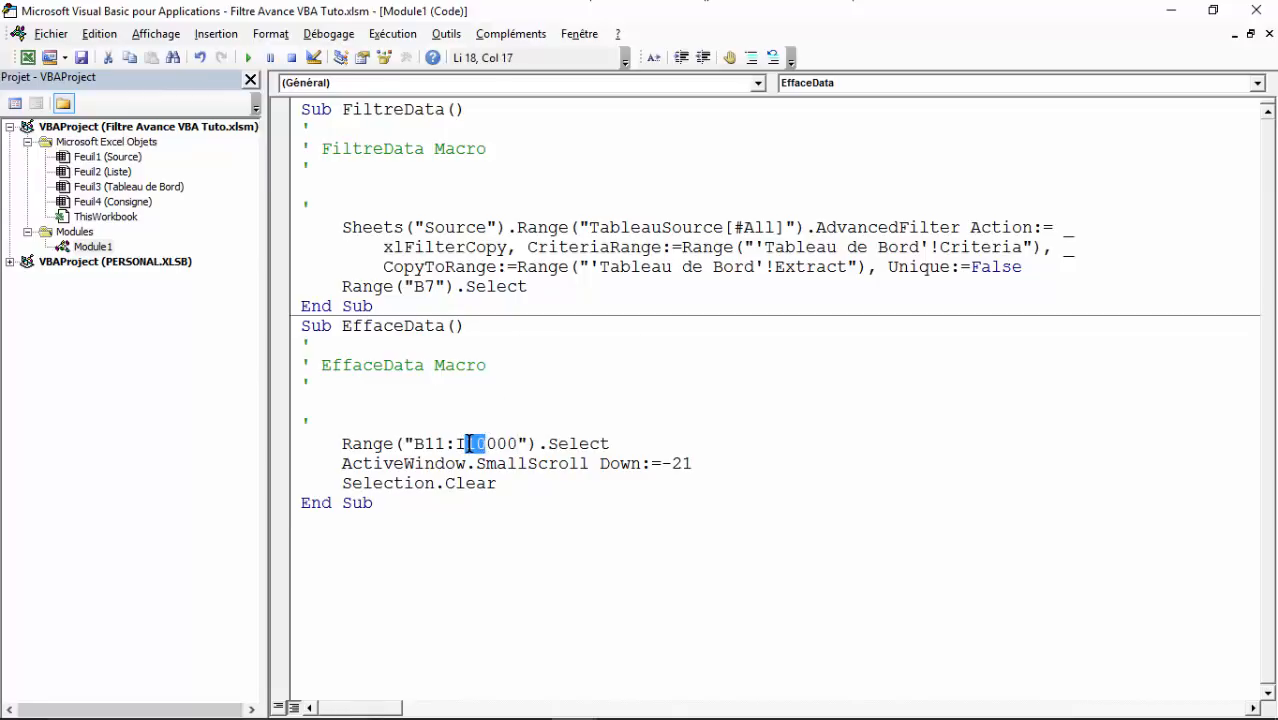
{"action": "type", "text": "50"}
{"action": "left_click", "coordinate": [534, 389]}
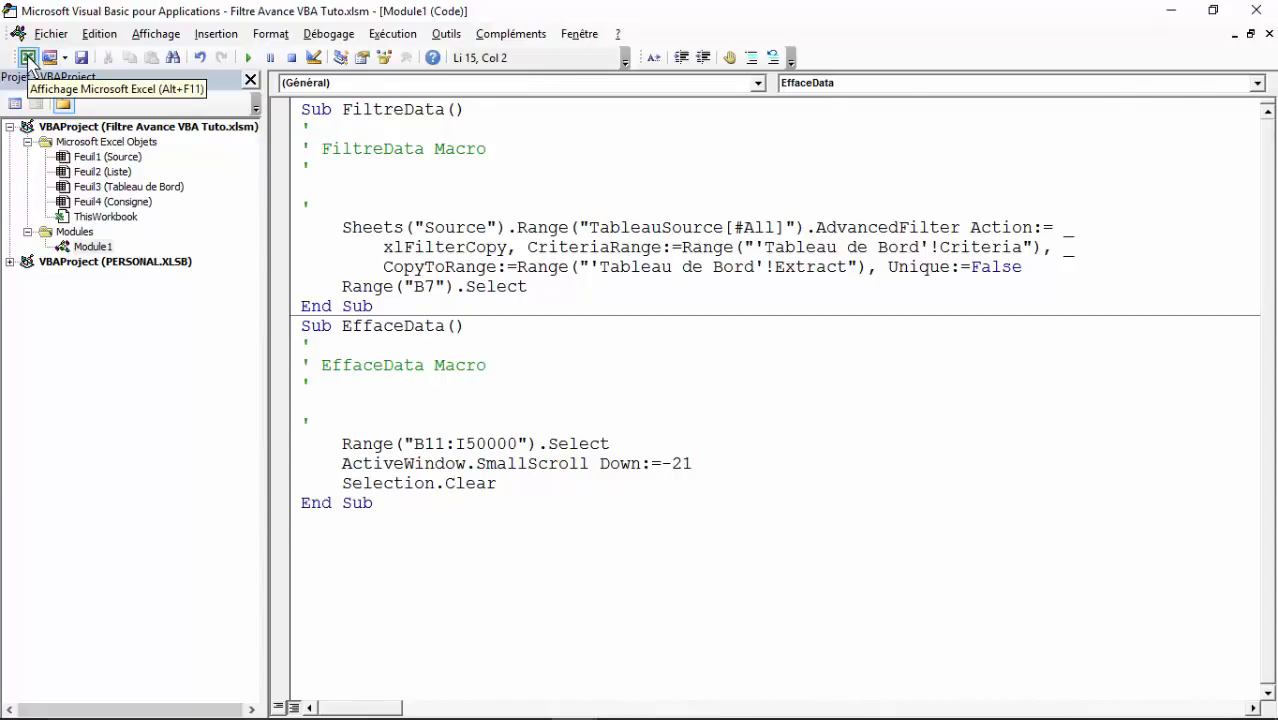
Step: Return to the Excel dashboard sheet and draw a rounded rectangle about 3.1 cm by 1.27 cm beside the Filtrer button
{"action": "left_click", "coordinate": [28, 57]}
{"action": "left_click", "coordinate": [882, 302]}
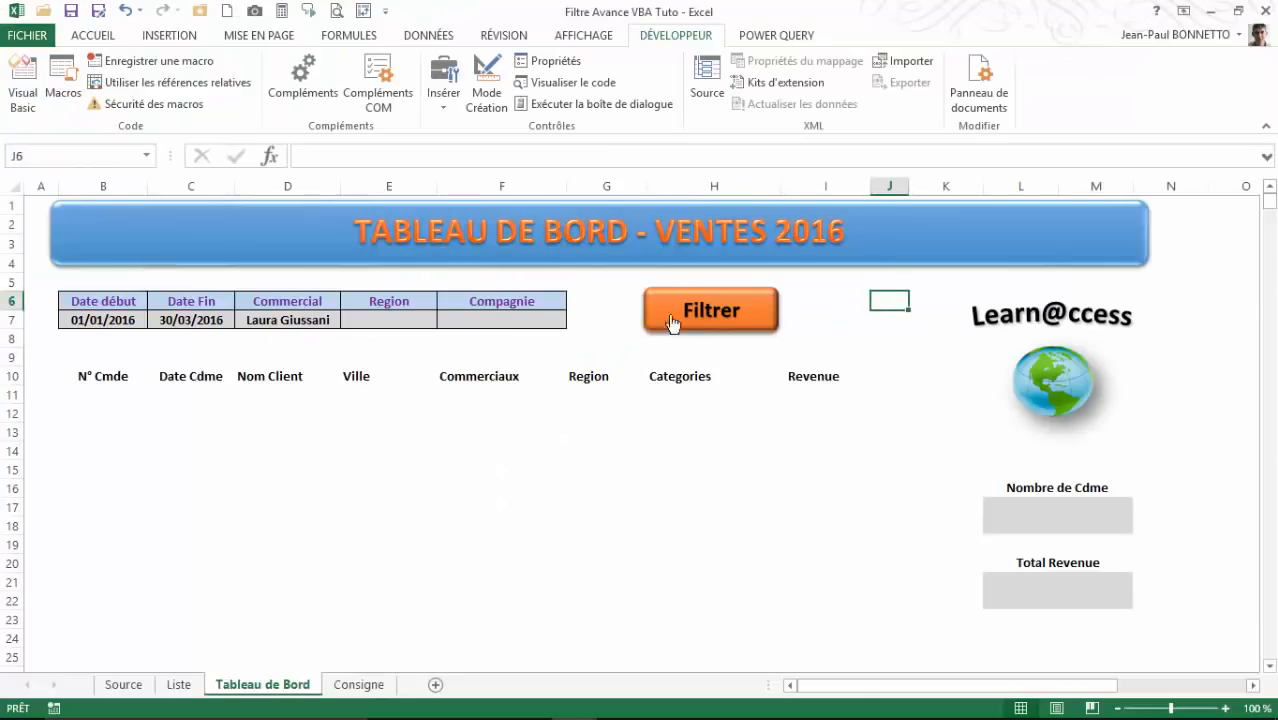
{"action": "left_click", "coordinate": [169, 35]}
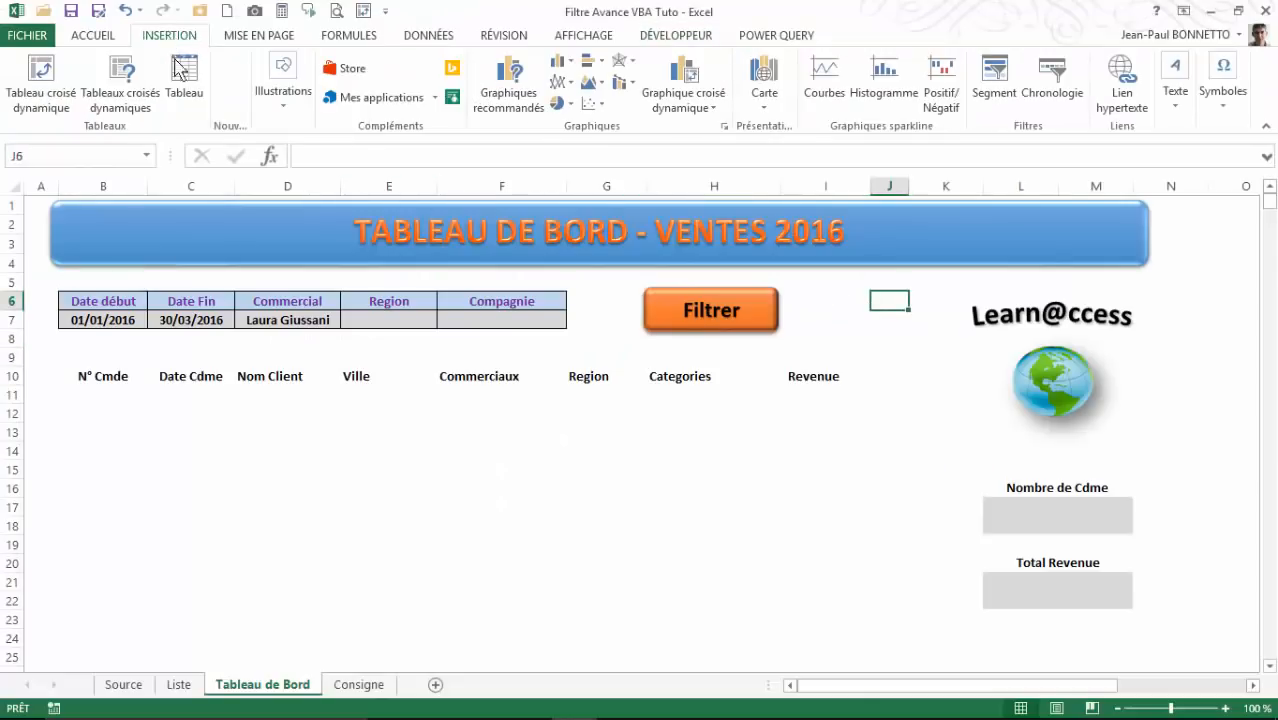
{"action": "left_click", "coordinate": [283, 100]}
{"action": "left_click", "coordinate": [356, 185]}
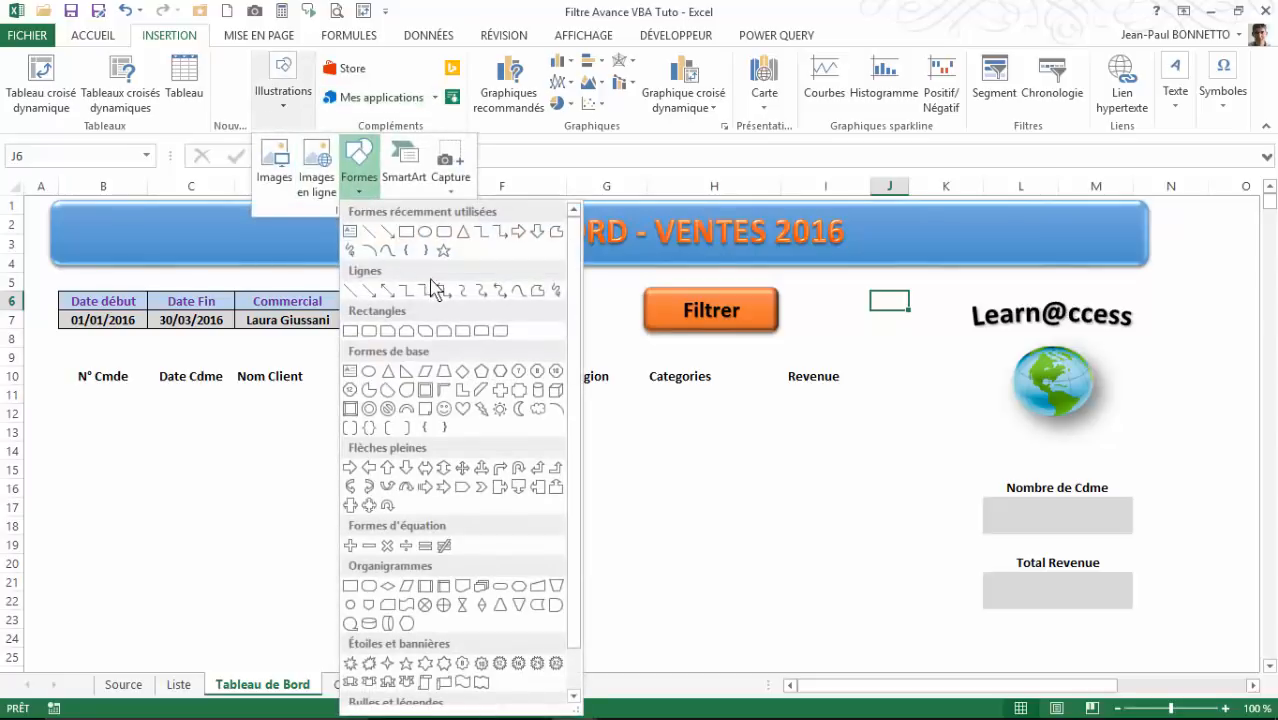
{"action": "left_click", "coordinate": [440, 242]}
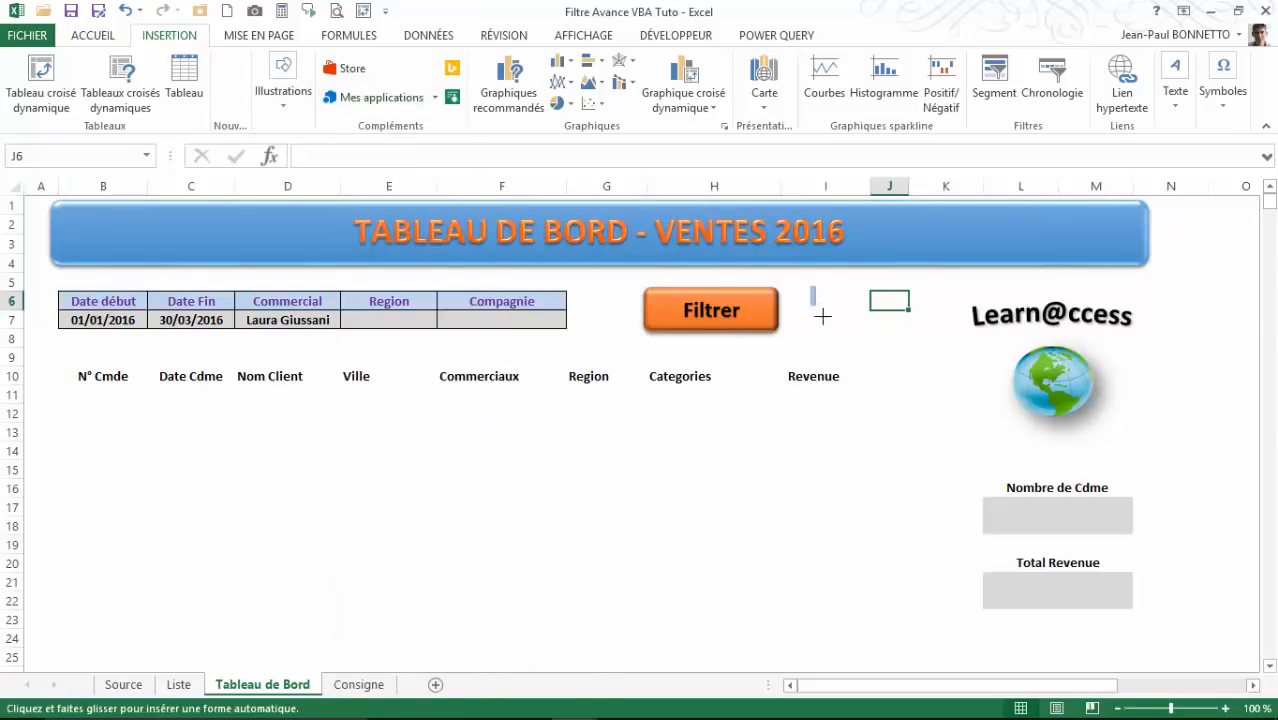
{"action": "left_click_drag", "start_coordinate": [822, 316], "coordinate": [926, 332]}
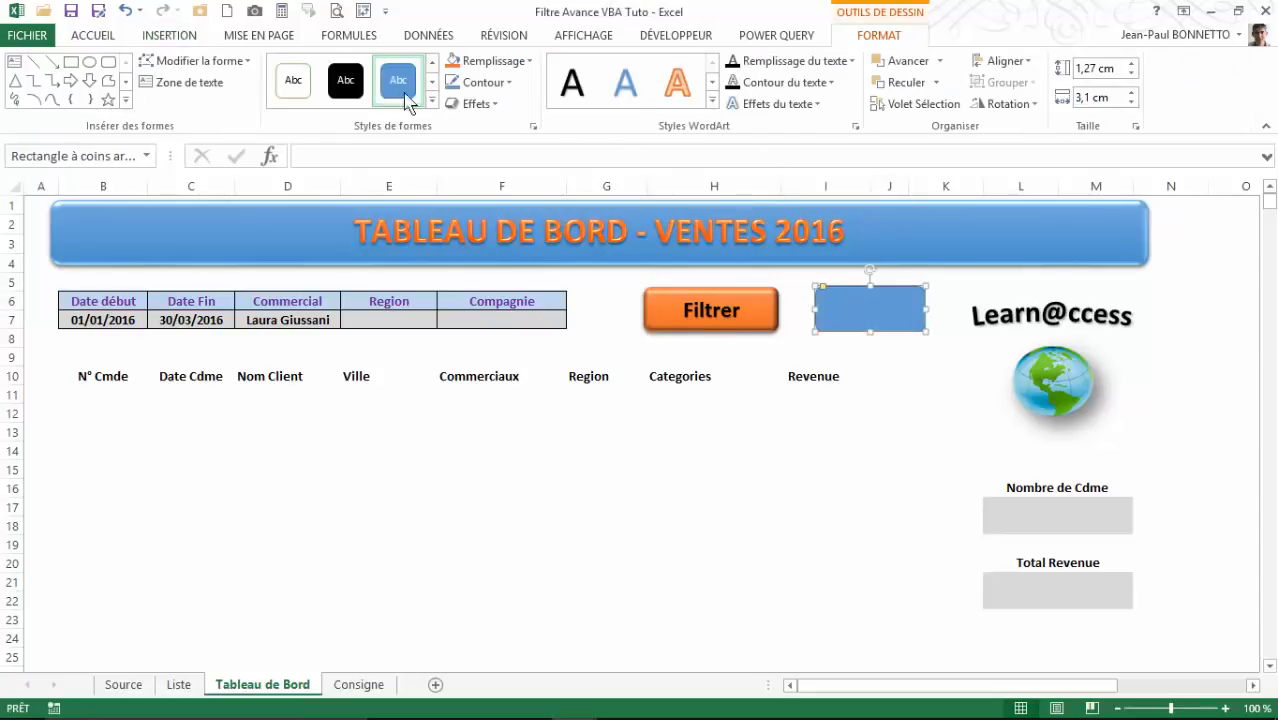
Step: Give the new rounded rectangle the fifth-row orange shape style and the second bevel (Biseau) preset
{"action": "left_click", "coordinate": [432, 101]}
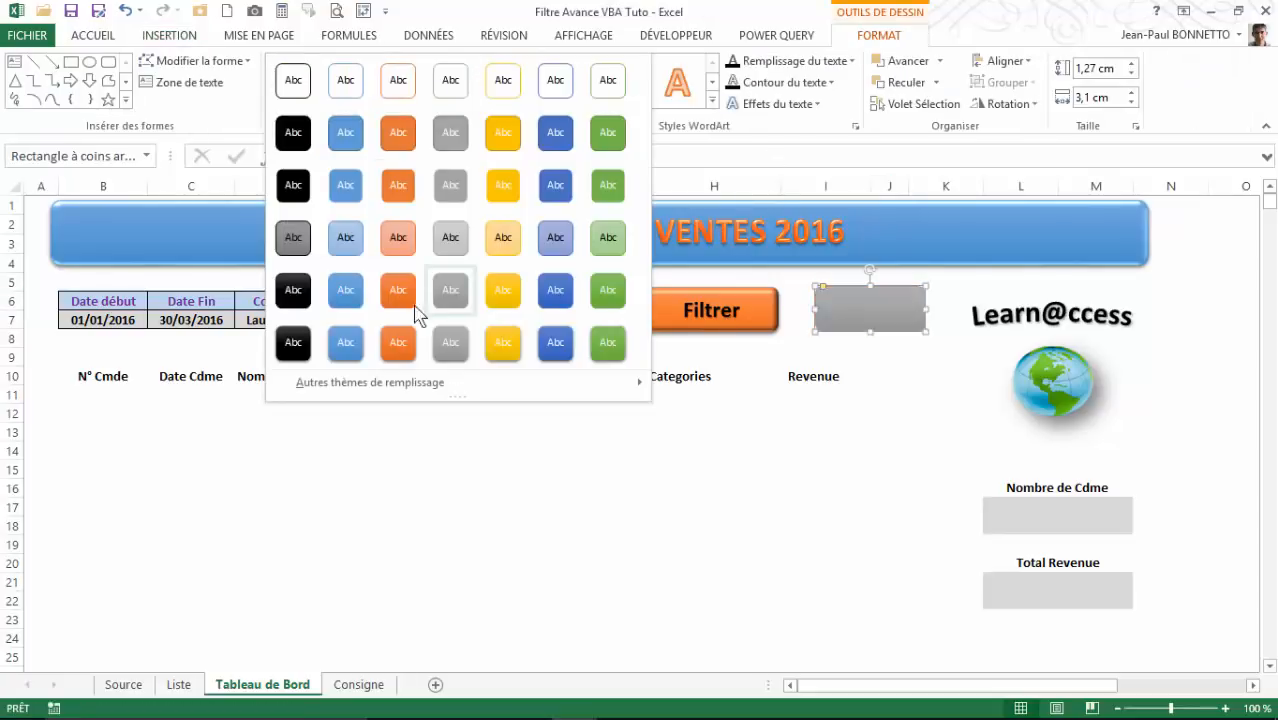
{"action": "left_click", "coordinate": [415, 310]}
{"action": "left_click", "coordinate": [476, 103]}
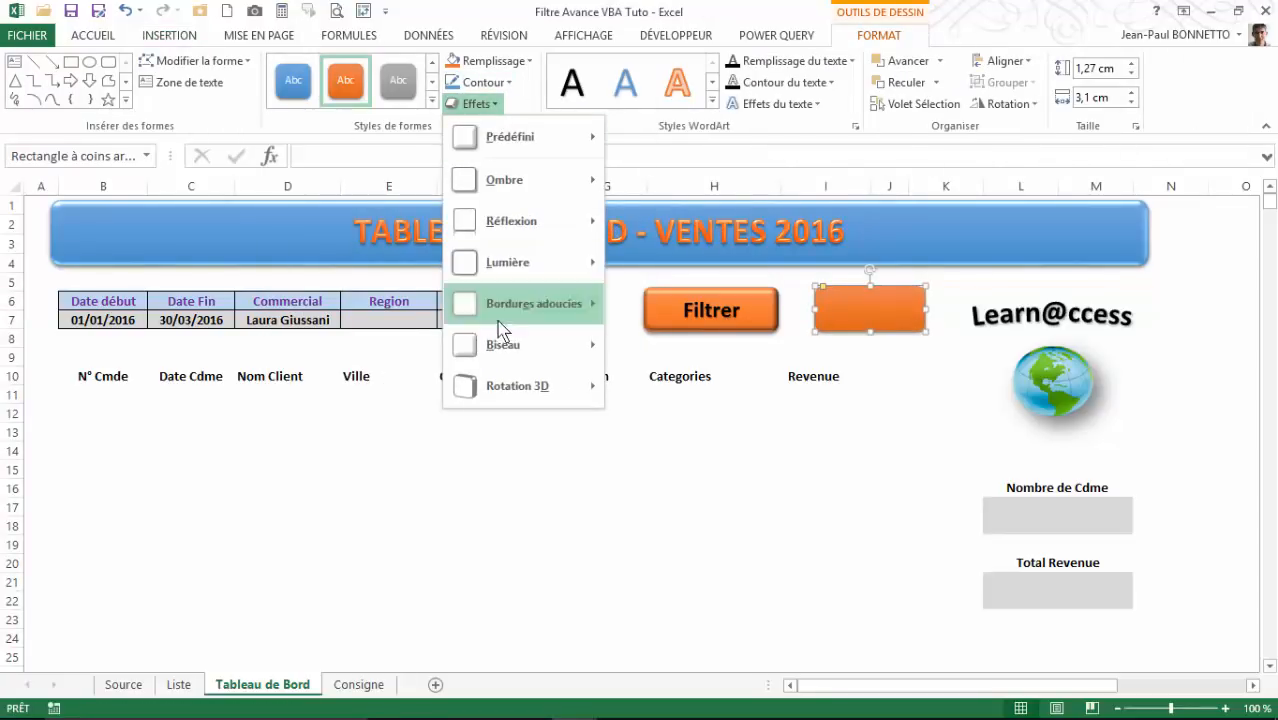
{"action": "mouse_move", "coordinate": [503, 344]}
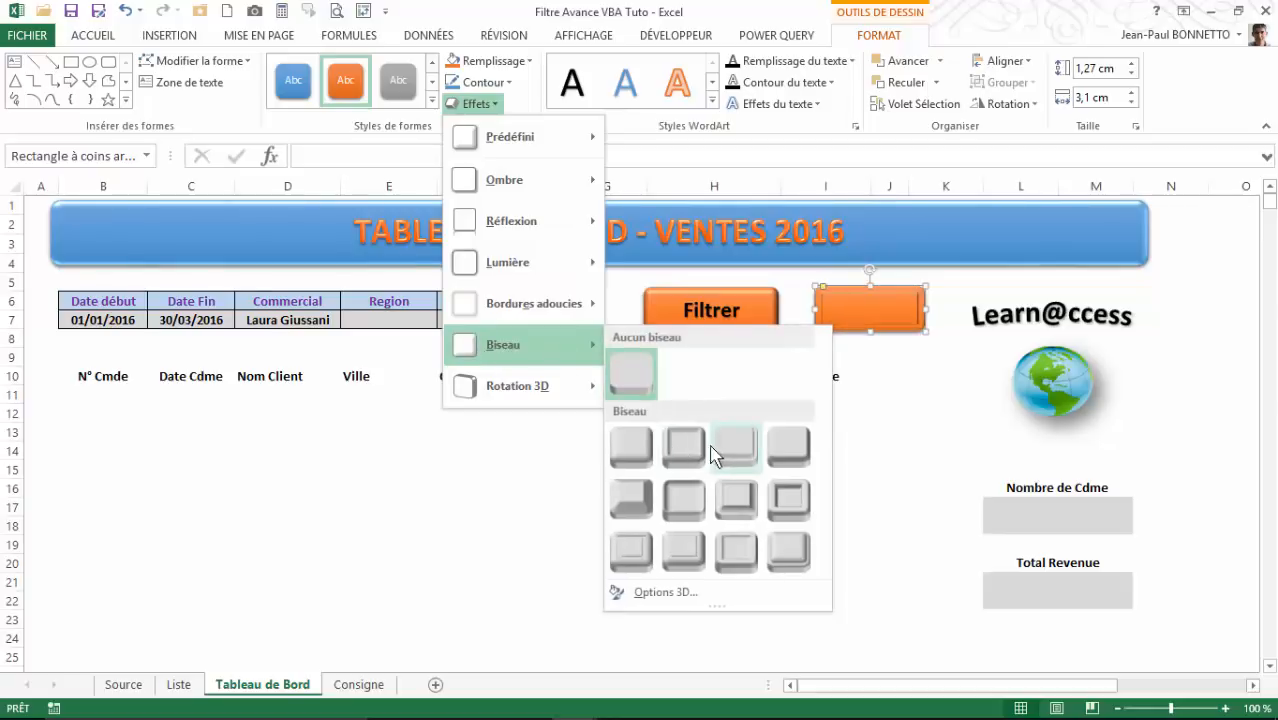
{"action": "left_click", "coordinate": [684, 447]}
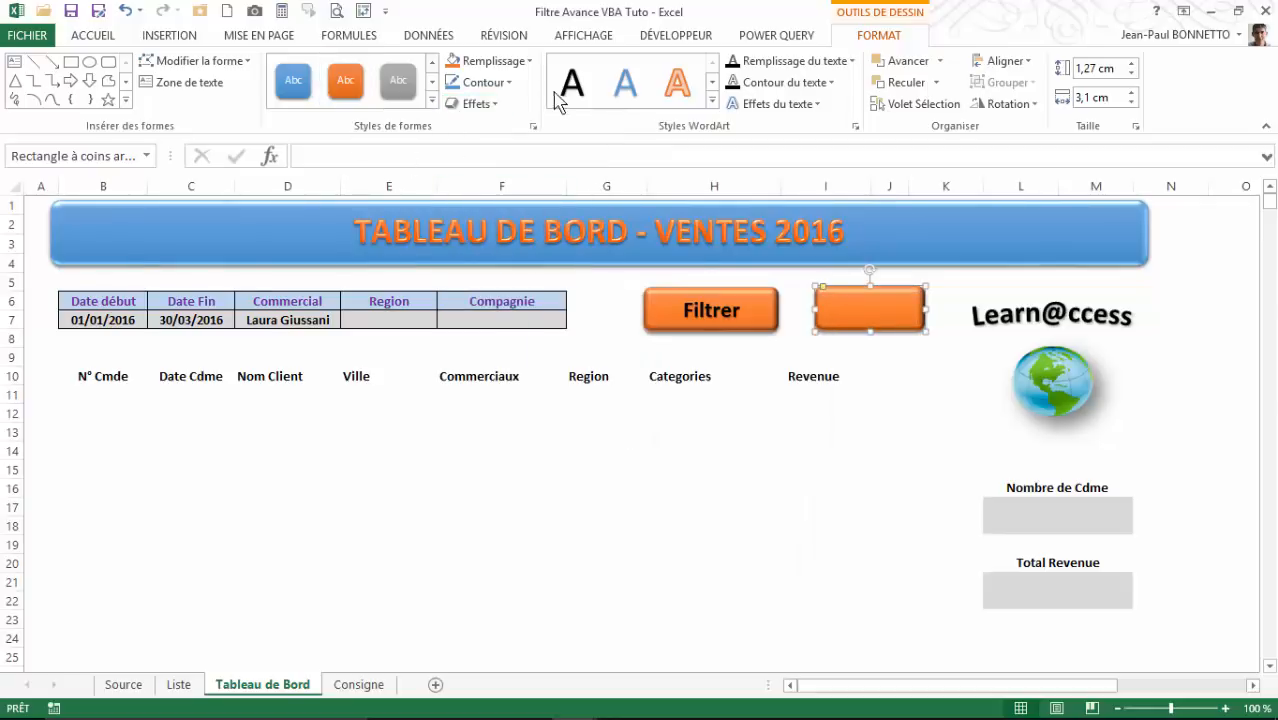
Step: Label the new shape Efface and make its text bold and black
{"action": "left_click", "coordinate": [93, 33]}
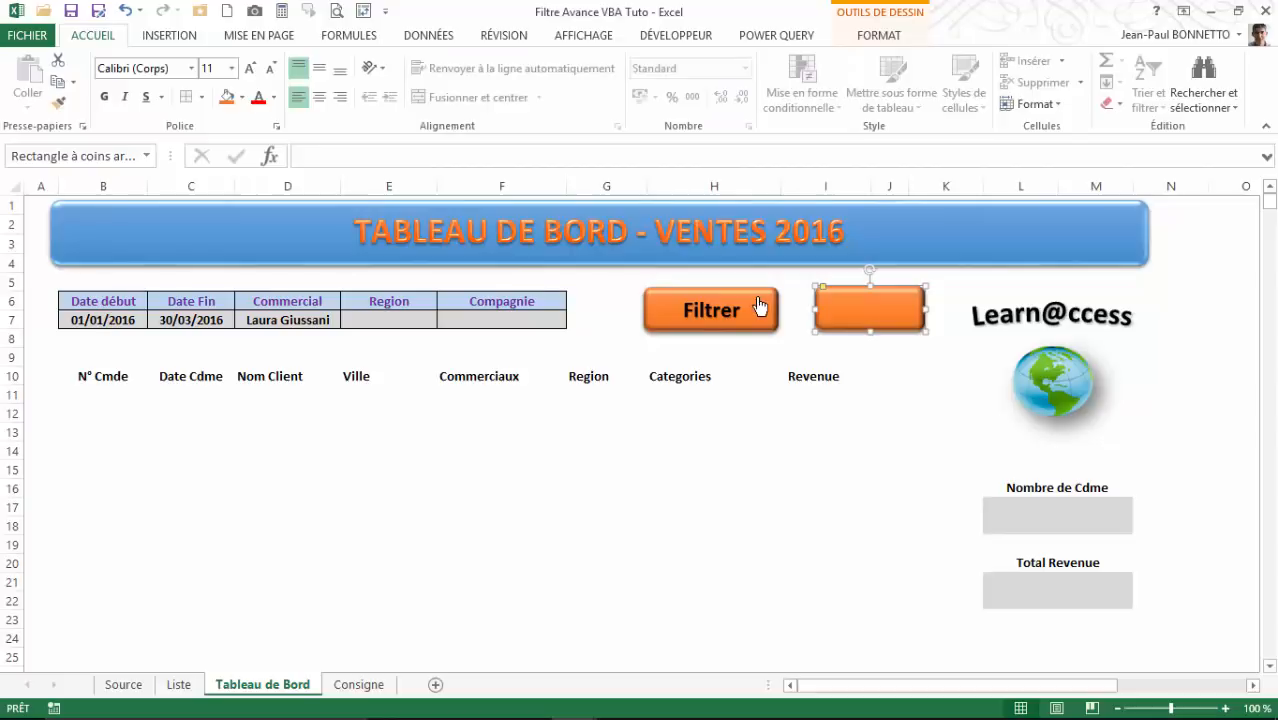
{"action": "type", "text": "Efface"}
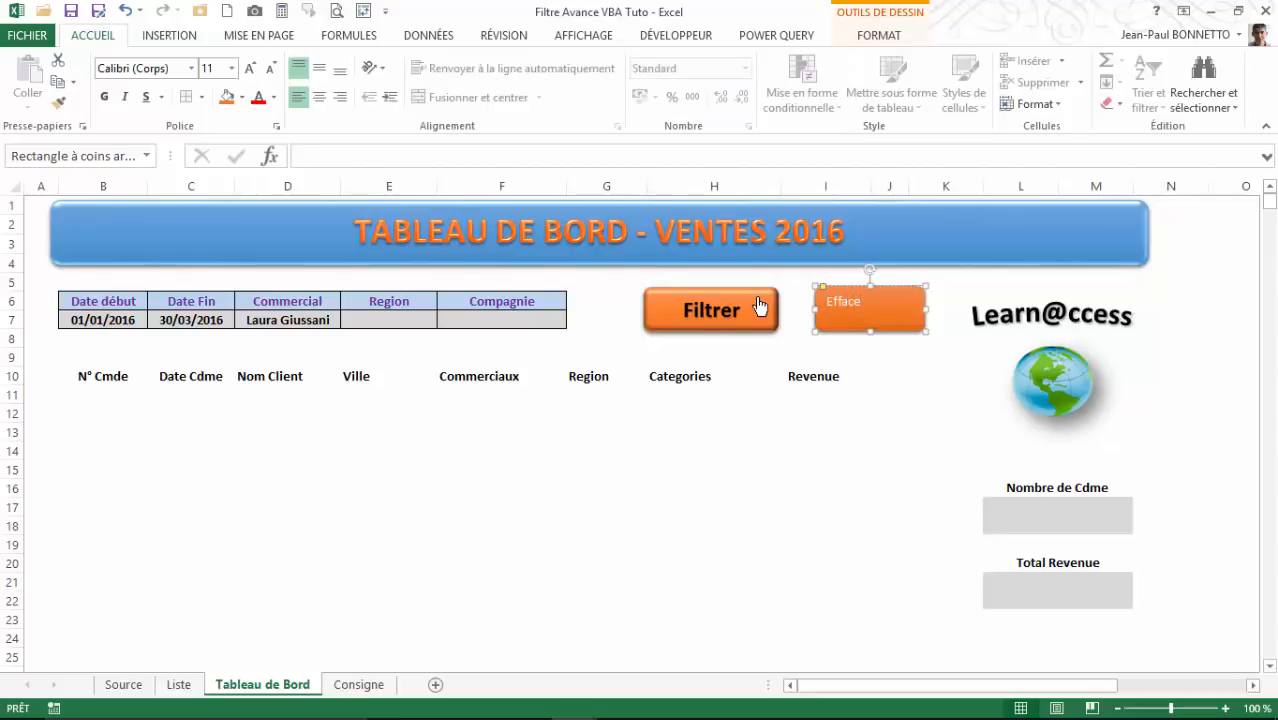
{"action": "left_click", "coordinate": [851, 290]}
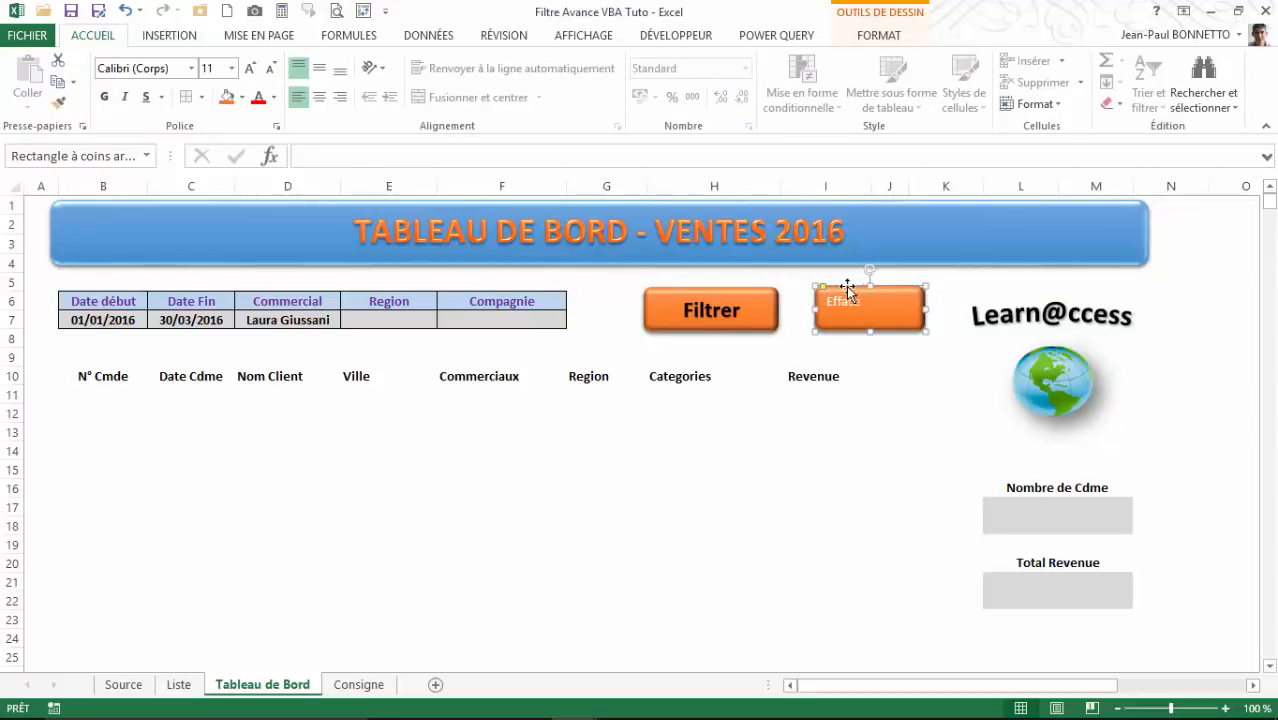
{"action": "left_click", "coordinate": [104, 97]}
{"action": "left_click", "coordinate": [271, 98]}
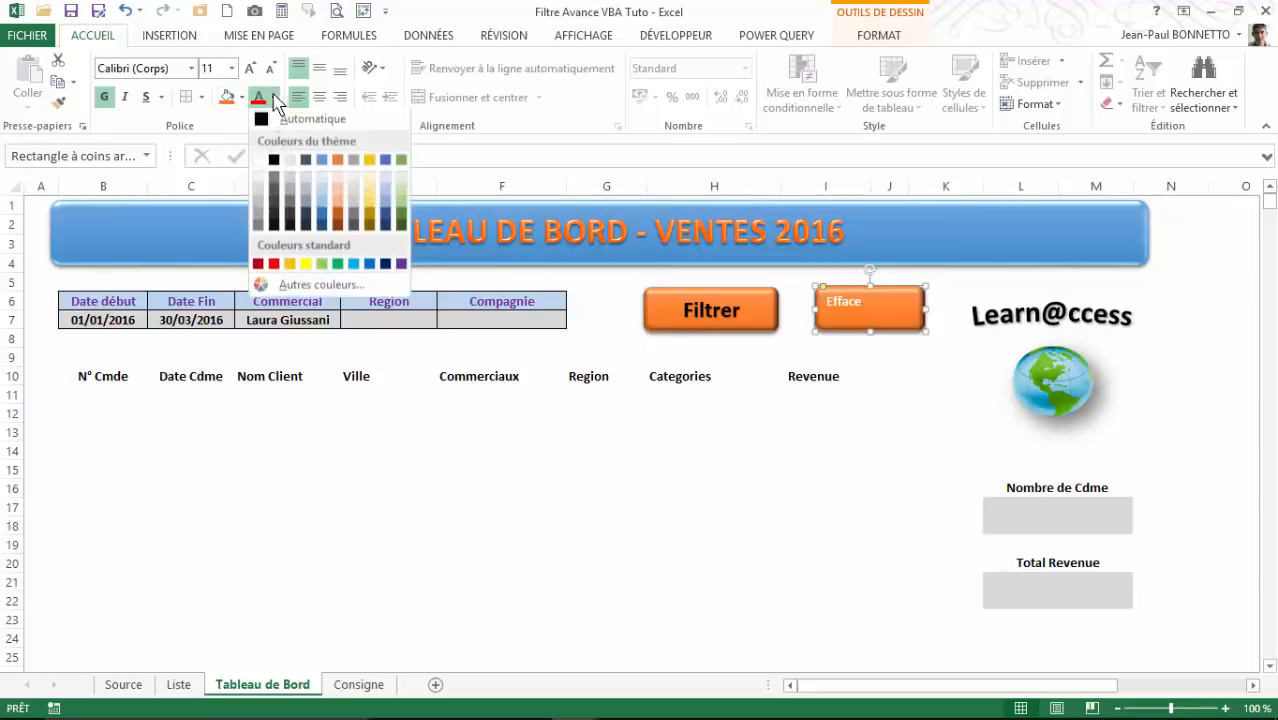
{"action": "left_click", "coordinate": [276, 152]}
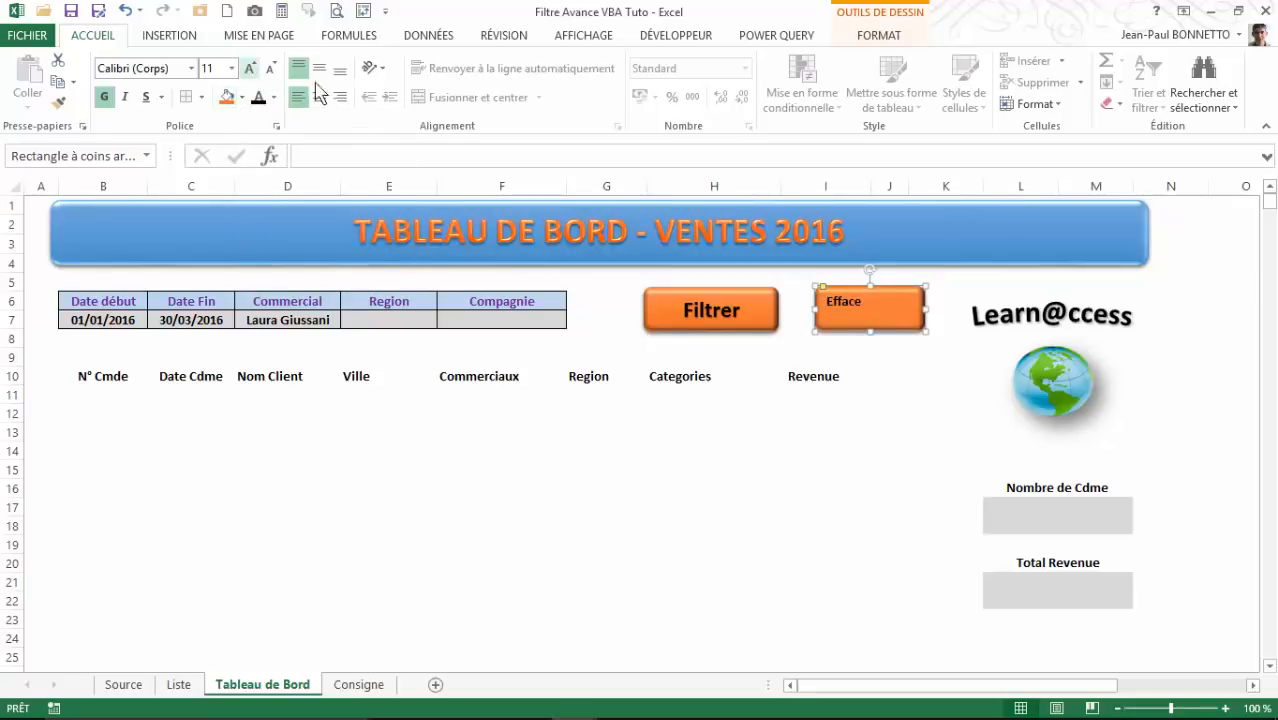
Step: Center the Efface label horizontally and vertically in its shape and enlarge the font to size 20
{"action": "left_click", "coordinate": [319, 67]}
{"action": "left_click", "coordinate": [319, 97]}
{"action": "left_click", "coordinate": [250, 72]}
{"action": "left_click", "coordinate": [250, 72]}
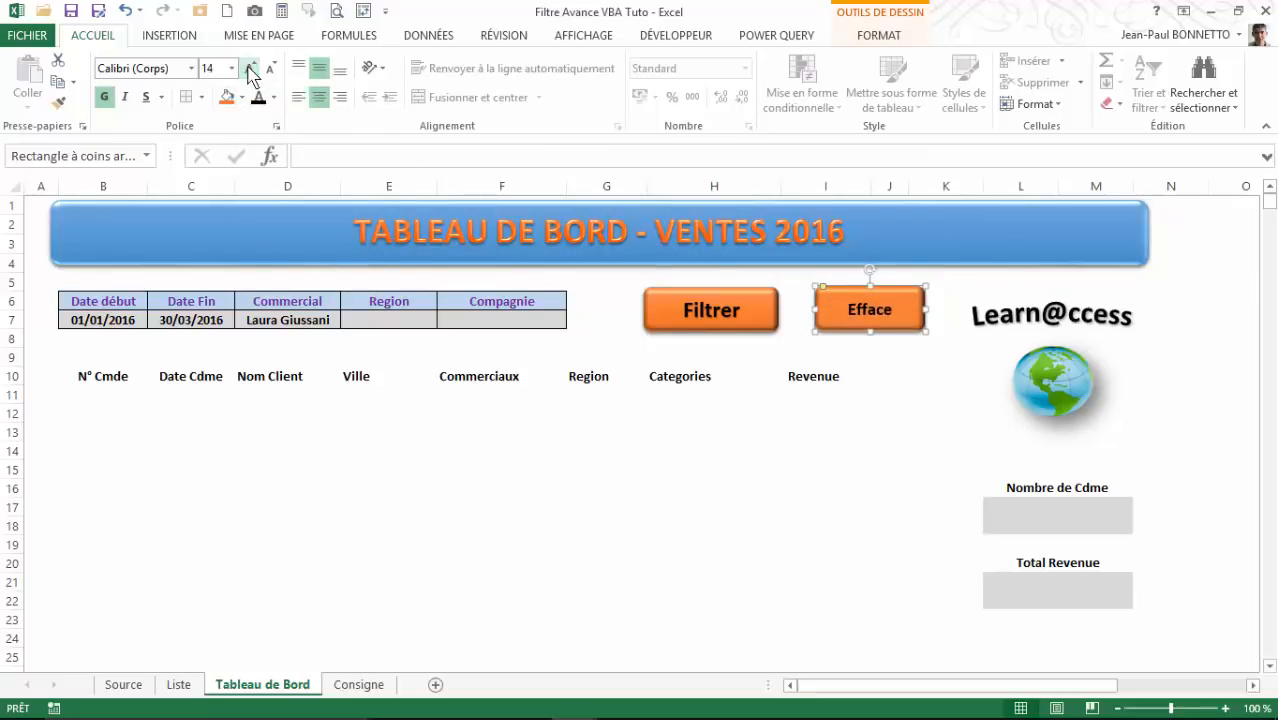
{"action": "left_click", "coordinate": [250, 72]}
{"action": "left_click", "coordinate": [250, 72]}
{"action": "left_click", "coordinate": [250, 72]}
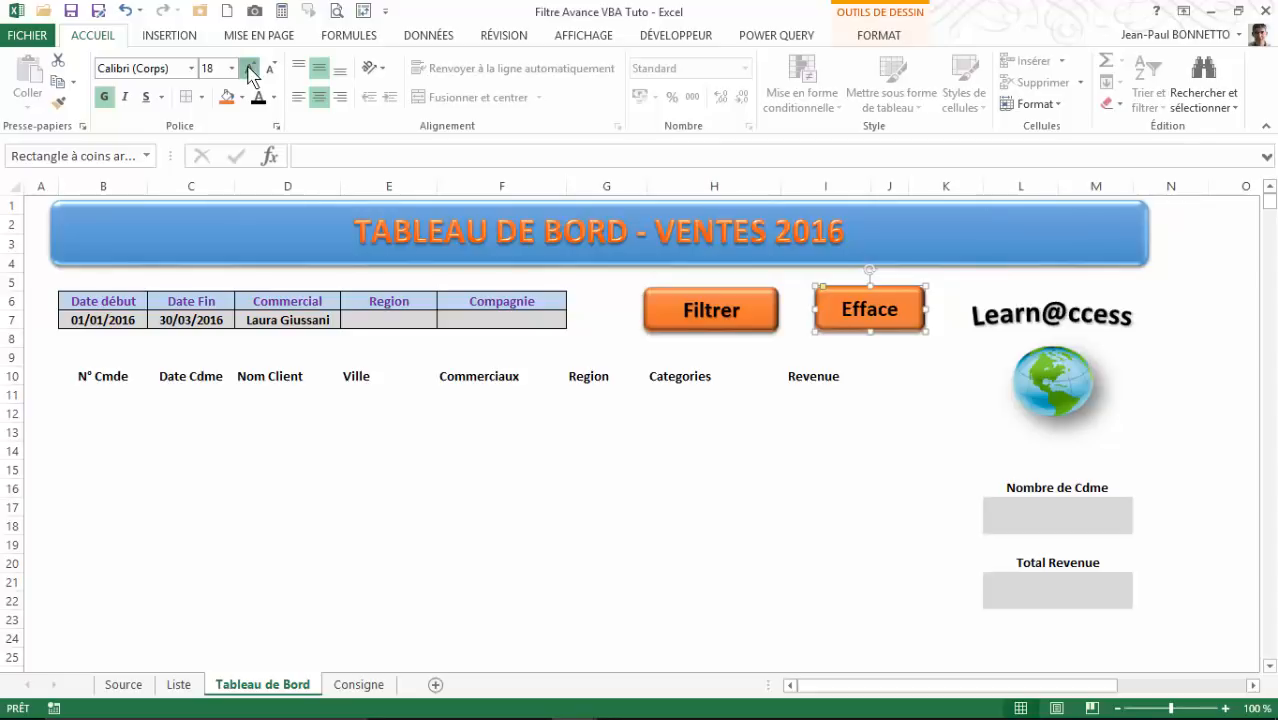
{"action": "left_click", "coordinate": [794, 434]}
Step: Nudge the Efface button slightly downward to line it up with the Filtrer button
{"action": "right_click", "coordinate": [838, 333]}
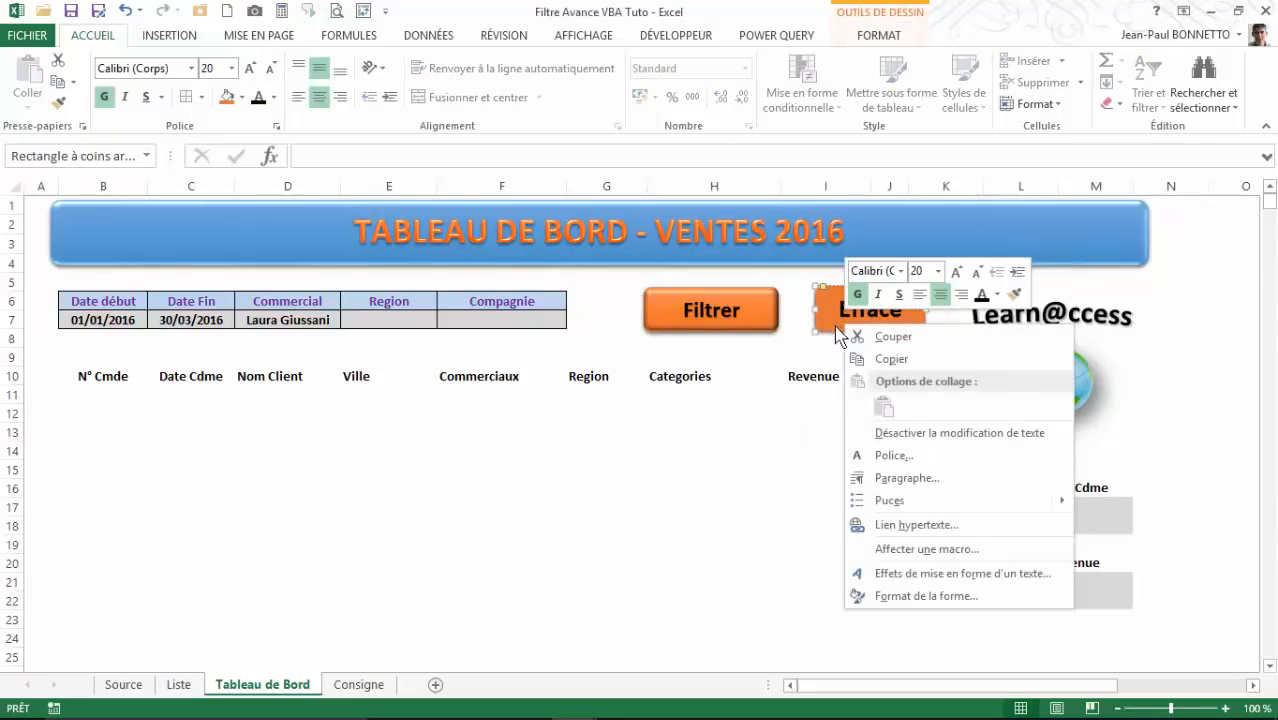
{"action": "key", "text": "Escape"}
{"action": "left_click_drag", "start_coordinate": [837, 331], "coordinate": [837, 333]}
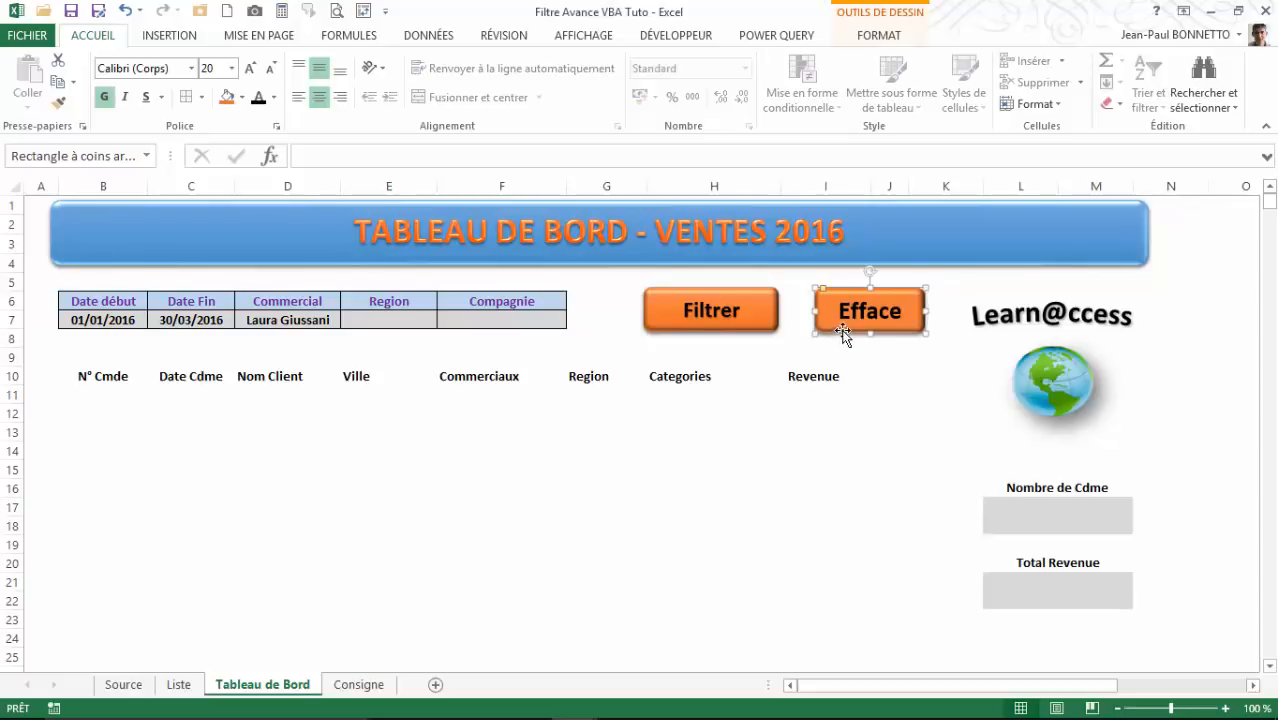
Step: Assign the EffaceData macro to the Efface button and deselect the button
{"action": "right_click", "coordinate": [846, 325]}
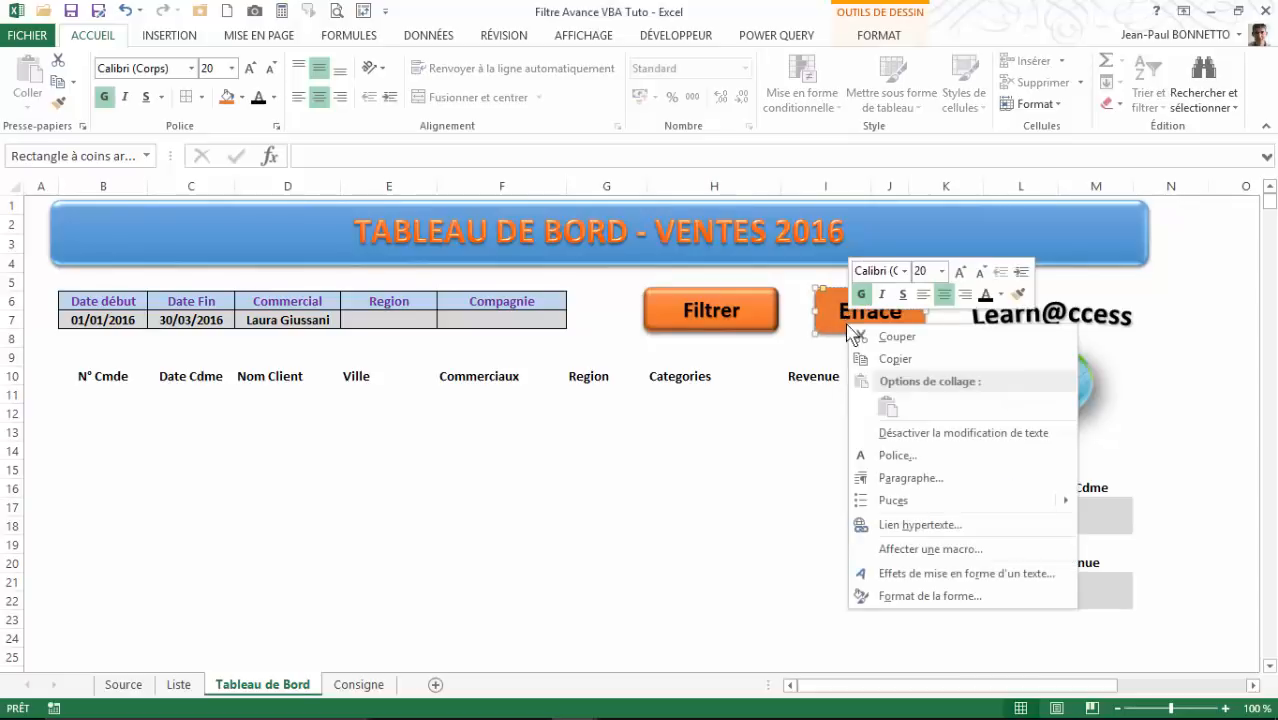
{"action": "left_click", "coordinate": [917, 552]}
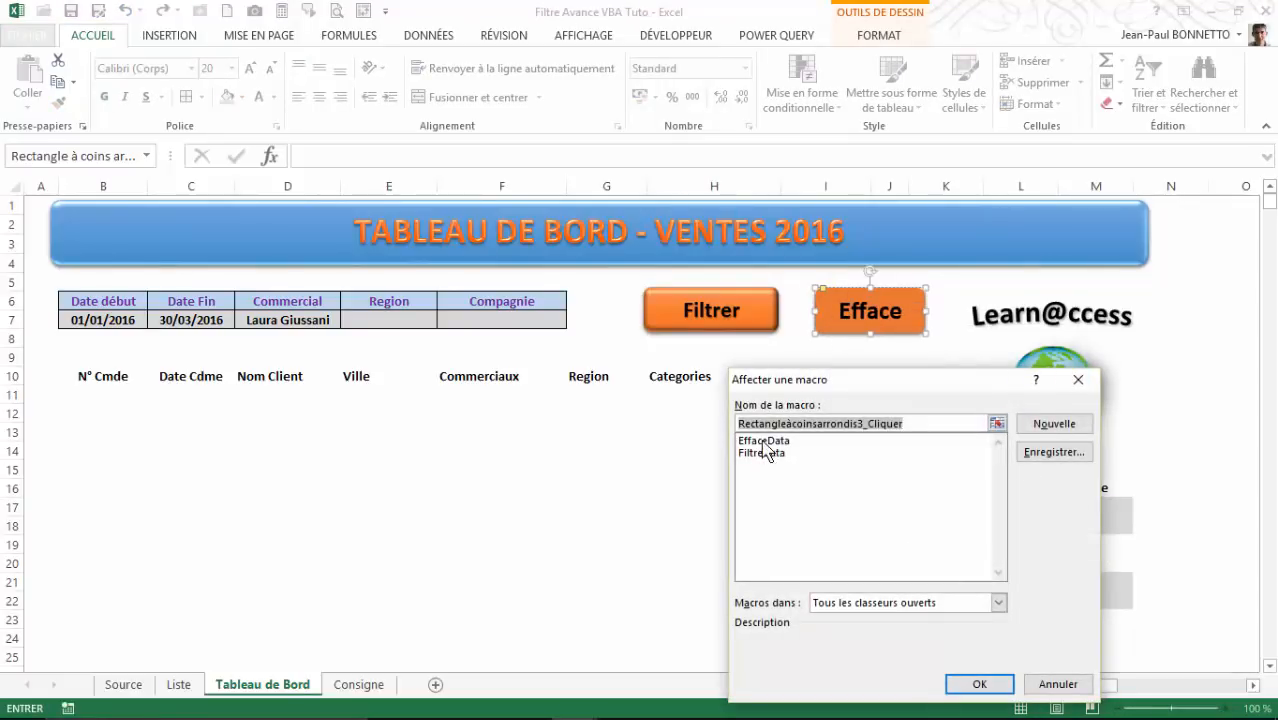
{"action": "left_click", "coordinate": [765, 441]}
{"action": "left_click", "coordinate": [979, 684]}
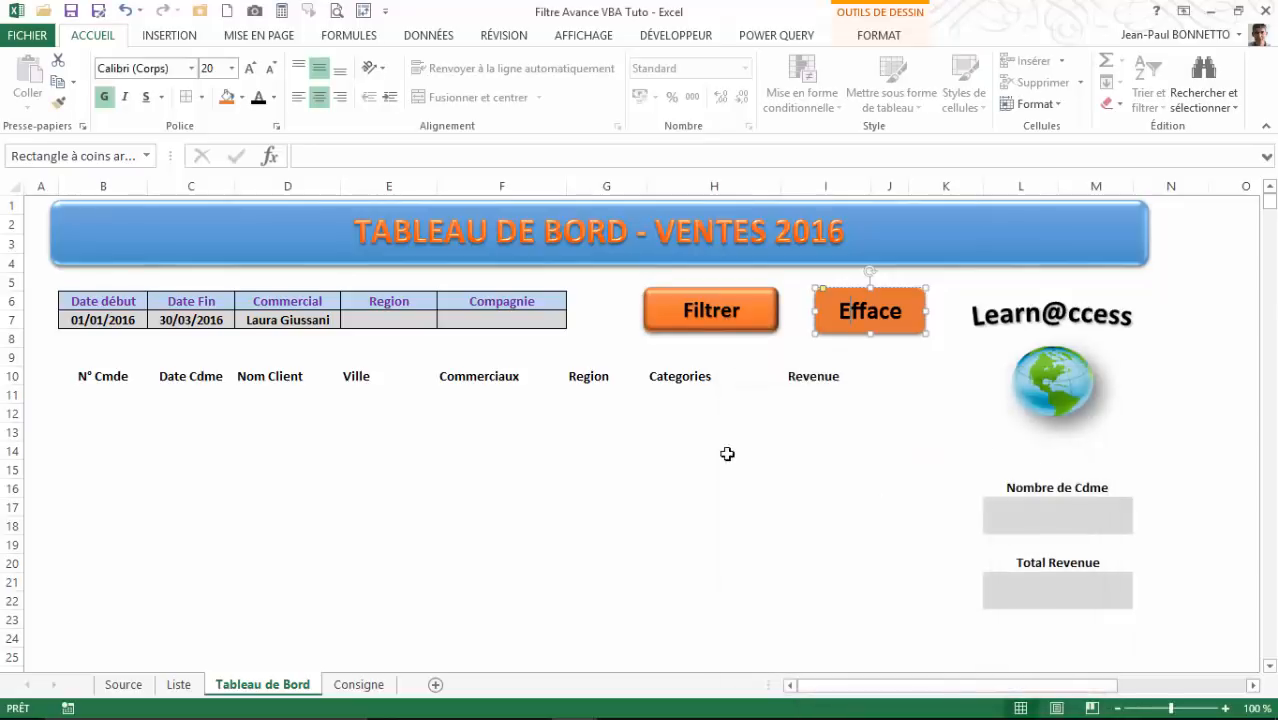
{"action": "left_click", "coordinate": [727, 451]}
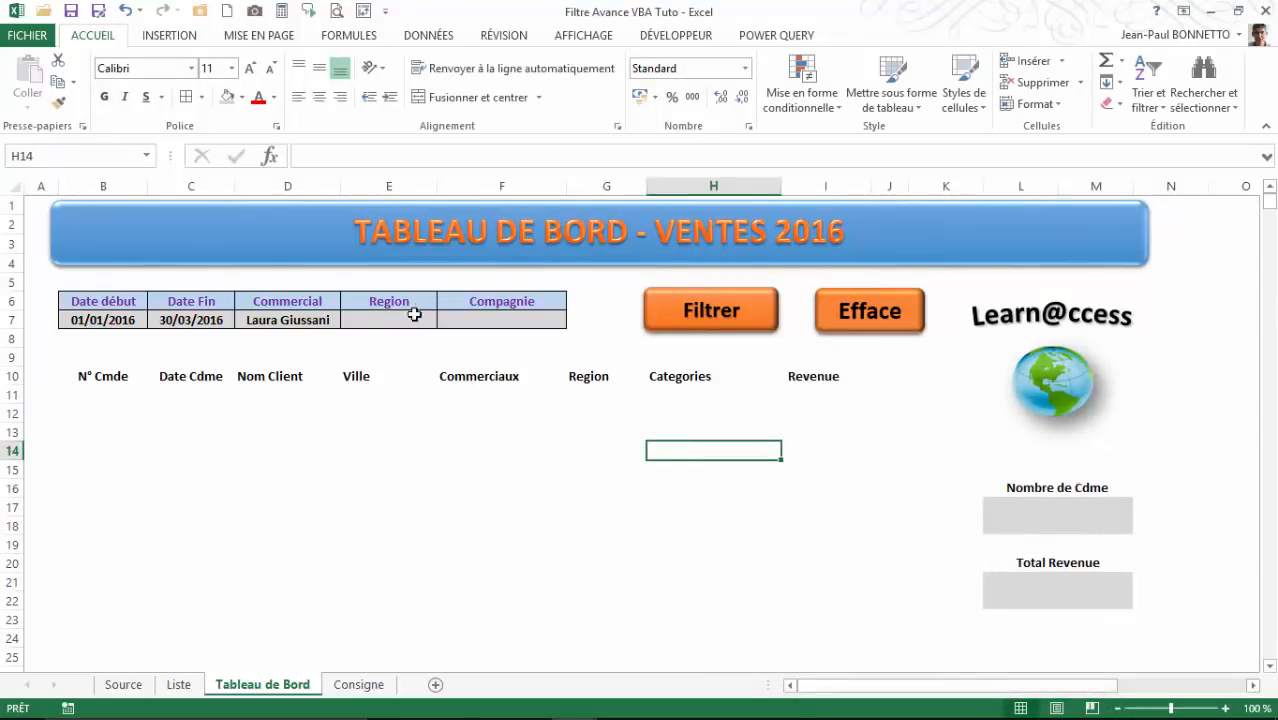
Step: Clear the Commercial criterion in D7 and extract the matching orders with the Filtrer button
{"action": "left_click", "coordinate": [305, 321]}
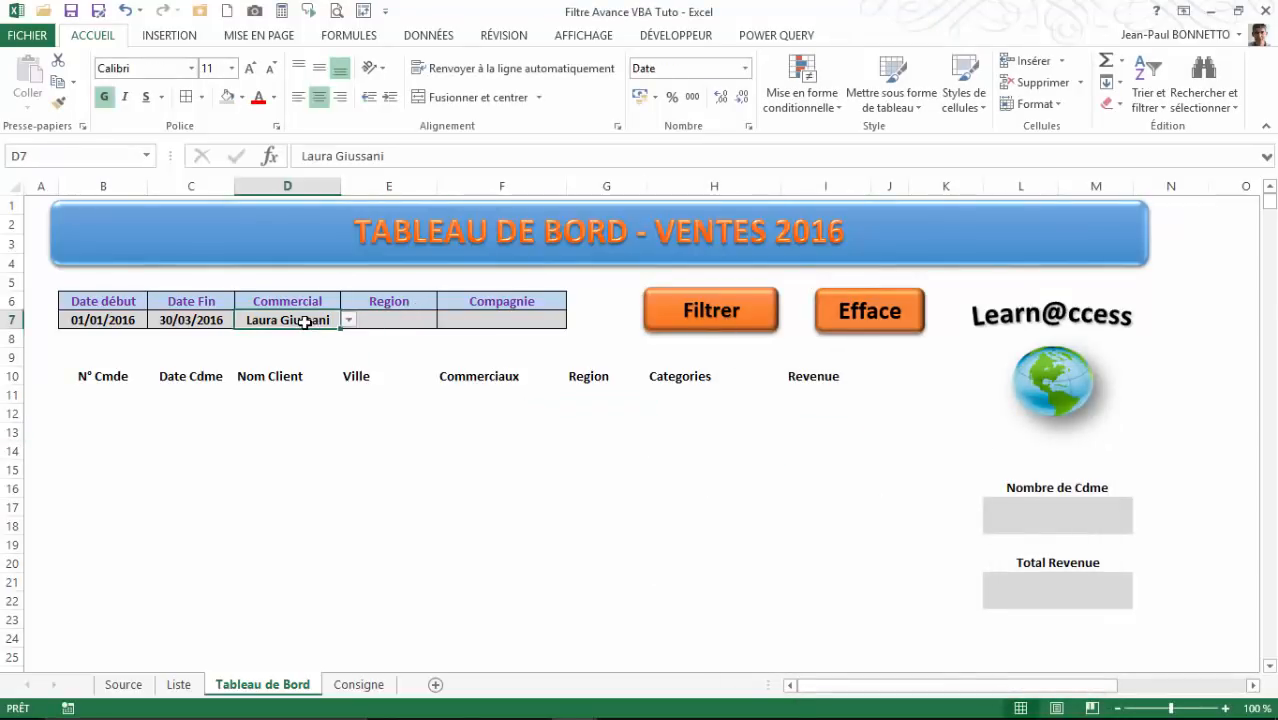
{"action": "key", "text": "Delete"}
{"action": "left_click", "coordinate": [710, 311]}
{"action": "scroll", "coordinate": [253, 477], "scroll_direction": "down", "scroll_amount": 3}
{"action": "scroll", "coordinate": [271, 461], "scroll_direction": "up", "scroll_amount": 2}
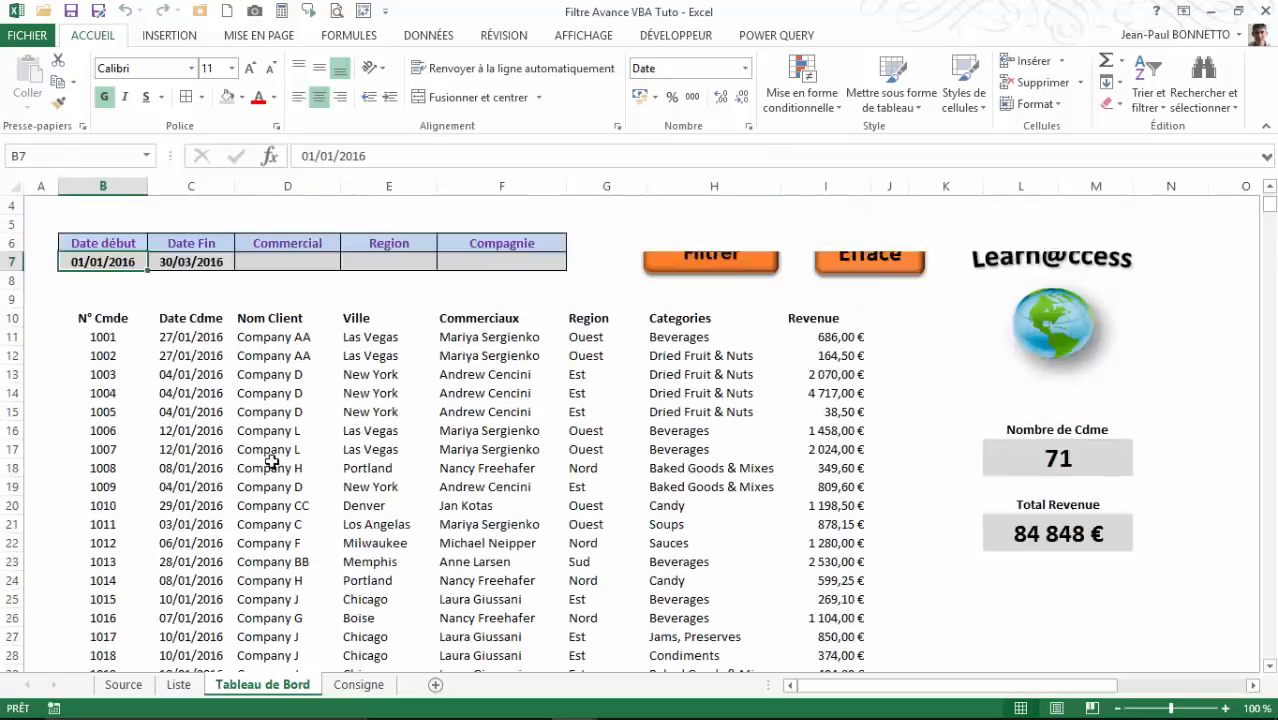
{"action": "scroll", "coordinate": [271, 461], "scroll_direction": "up", "scroll_amount": 1}
Step: Test the Efface button by clearing the extracted orders, filtering them again and clearing them once more
{"action": "left_click", "coordinate": [842, 308]}
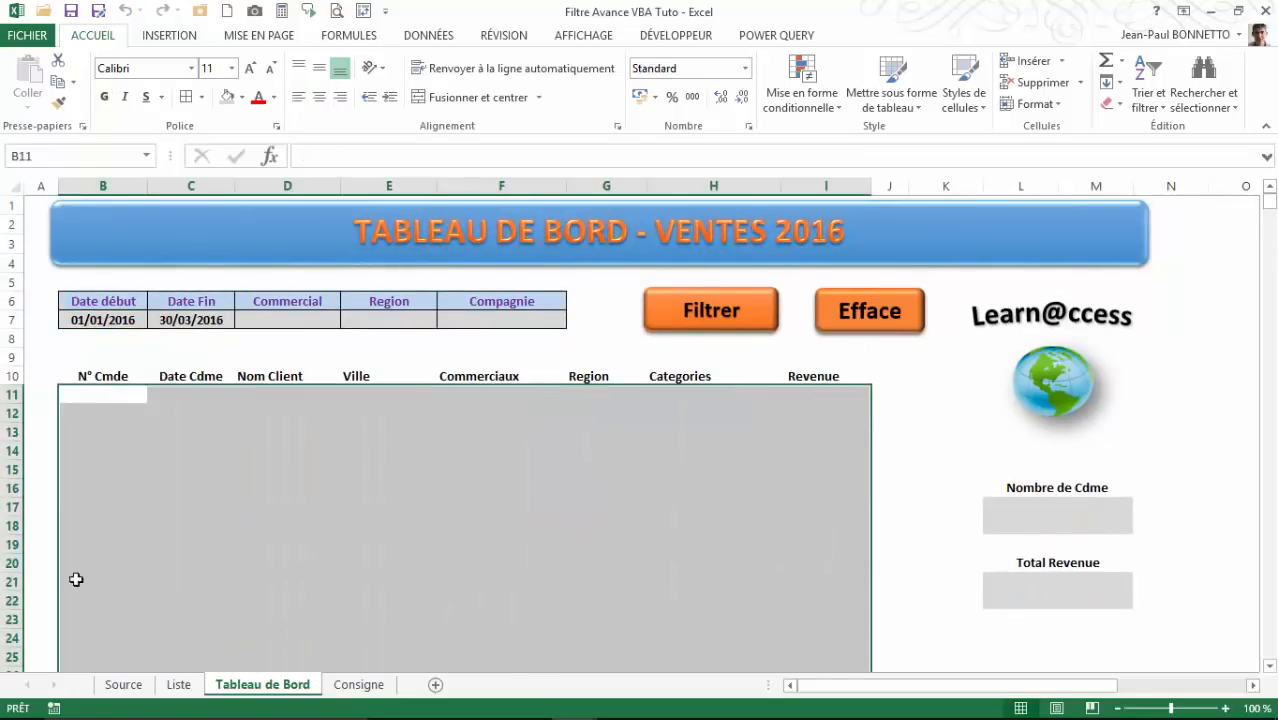
{"action": "left_click", "coordinate": [122, 378]}
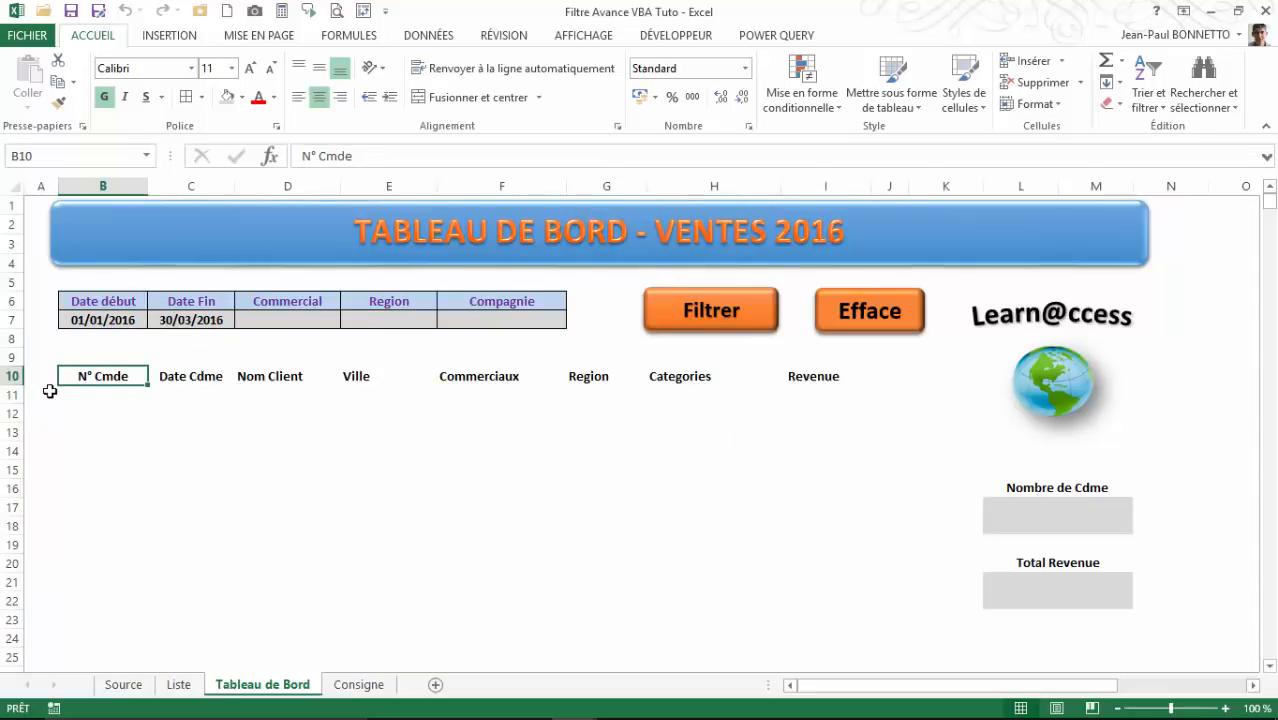
{"action": "left_click", "coordinate": [103, 411]}
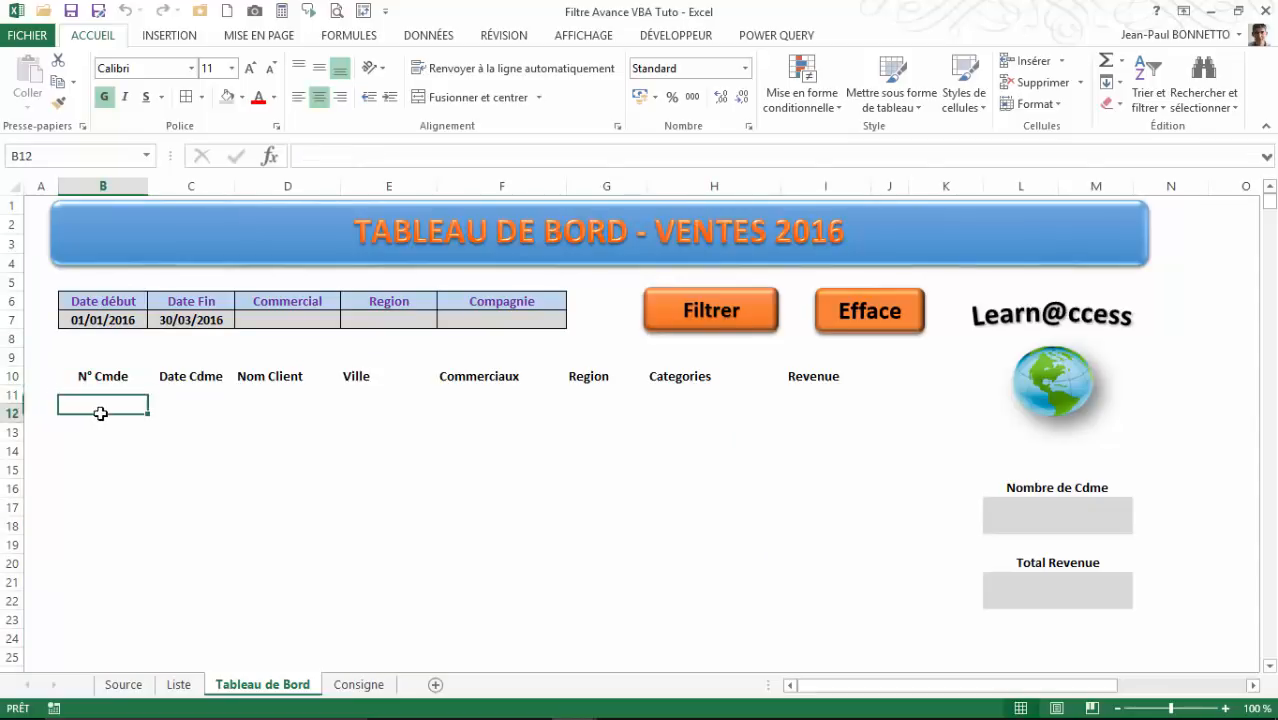
{"action": "left_click", "coordinate": [675, 330]}
{"action": "left_click", "coordinate": [869, 324]}
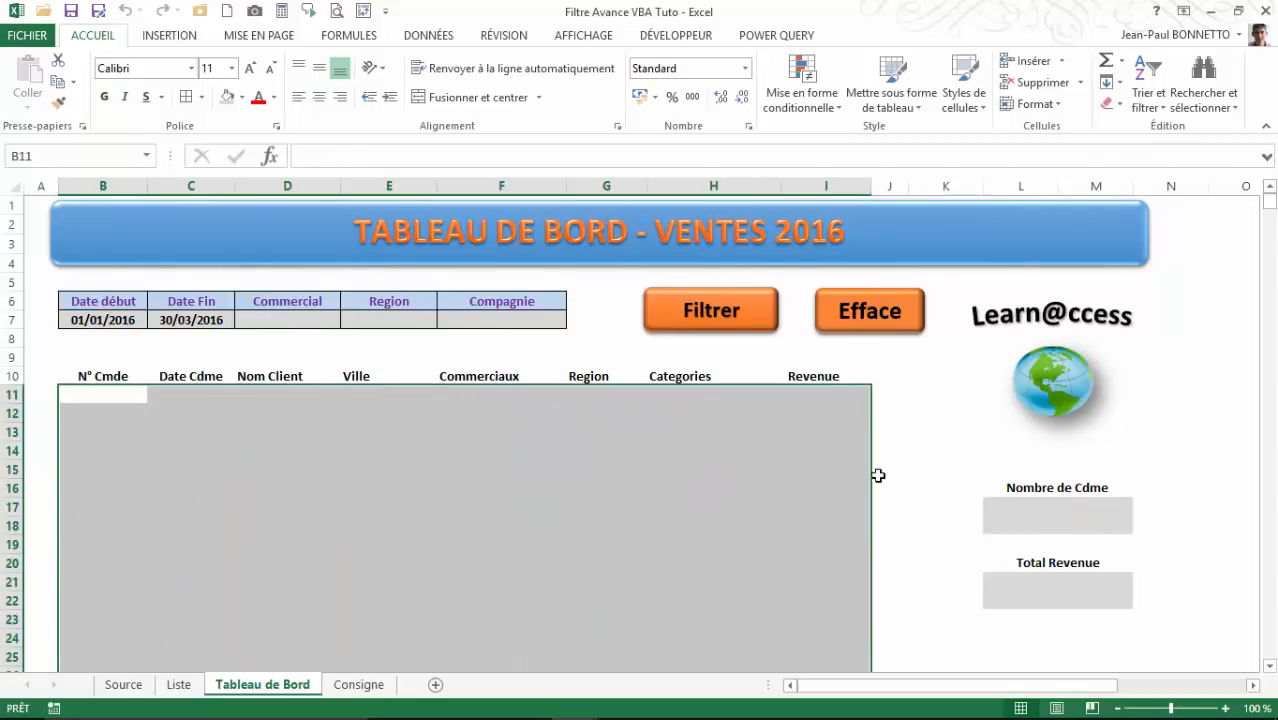
Step: Add the line Range("B7").Select after Selection.Clear in the EffaceData macro's VBA code
{"action": "left_click", "coordinate": [676, 35]}
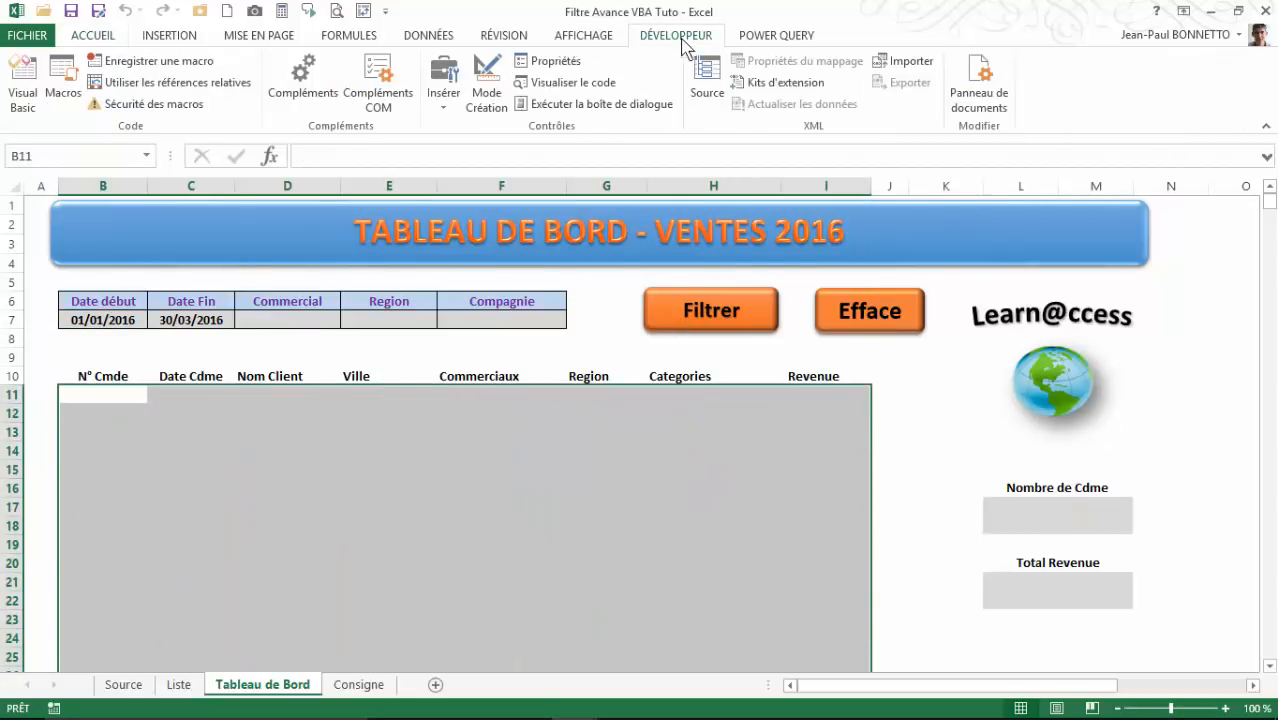
{"action": "left_click", "coordinate": [30, 100]}
{"action": "left_click", "coordinate": [526, 487]}
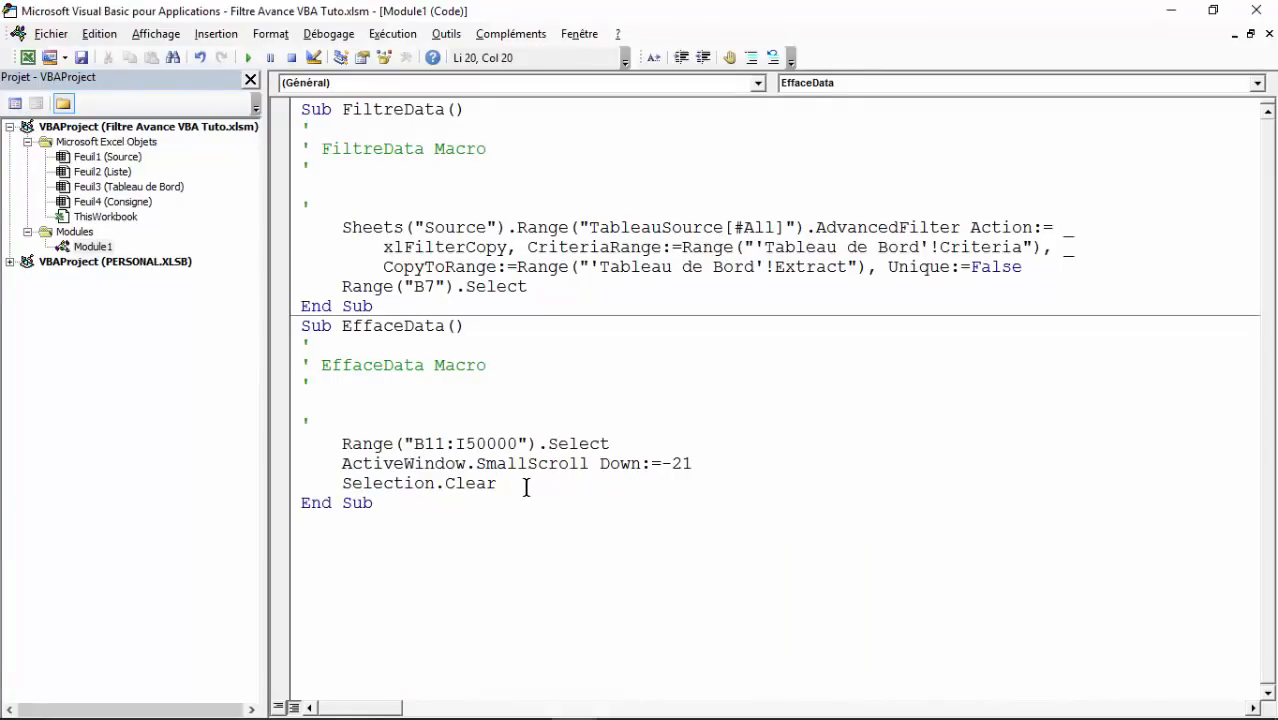
{"action": "key", "text": "Return"}
{"action": "type", "text": "Ran"}
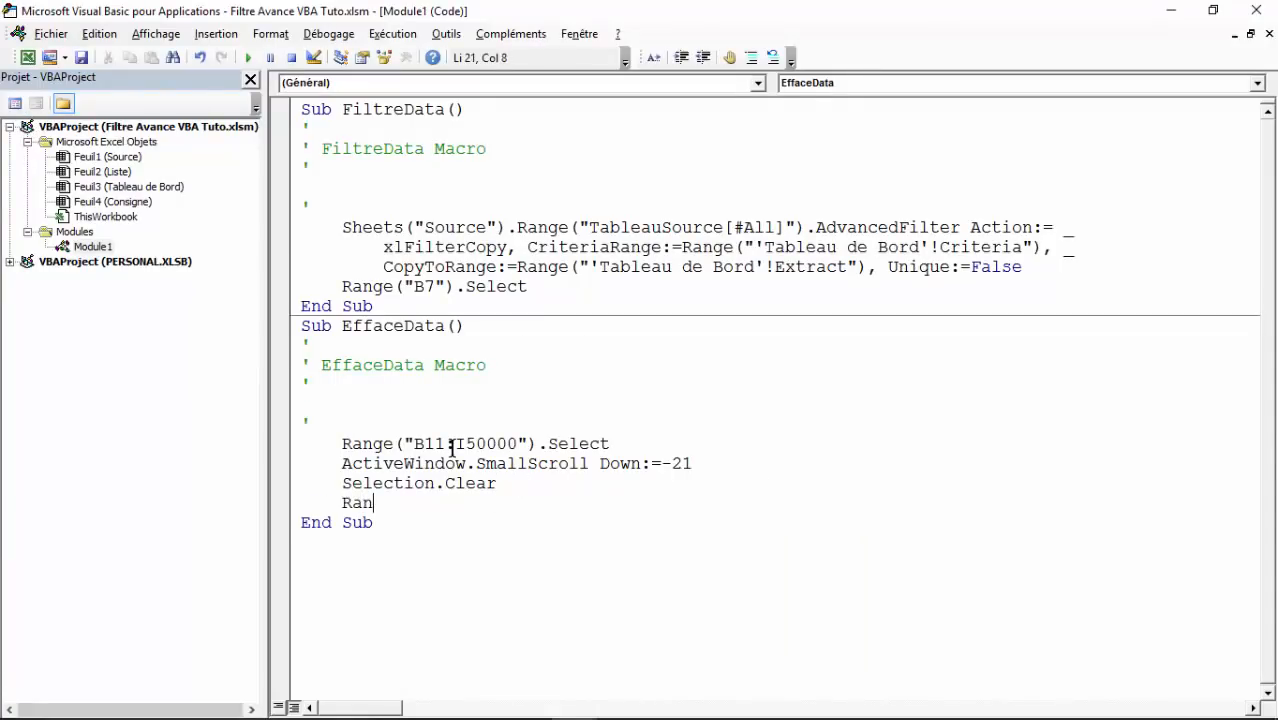
{"action": "type", "text": "ge(\"B7"}
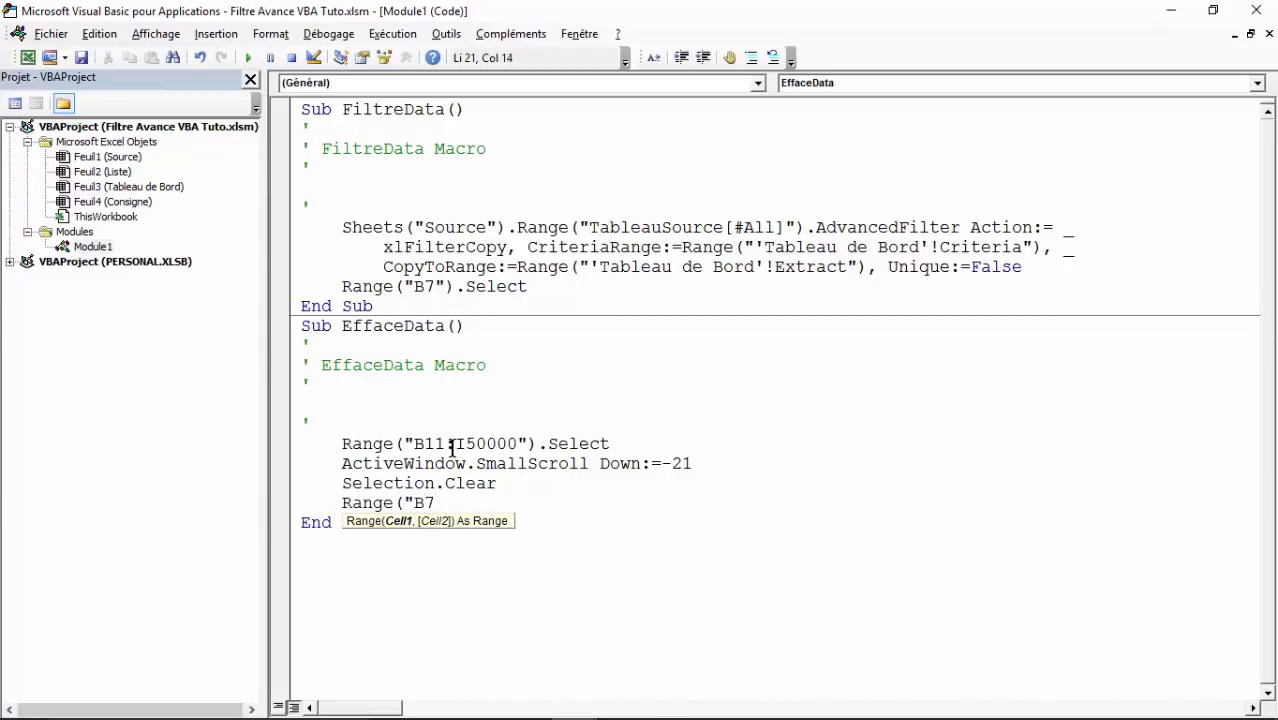
{"action": "type", "text": "\""}
{"action": "type", "text": ")"}
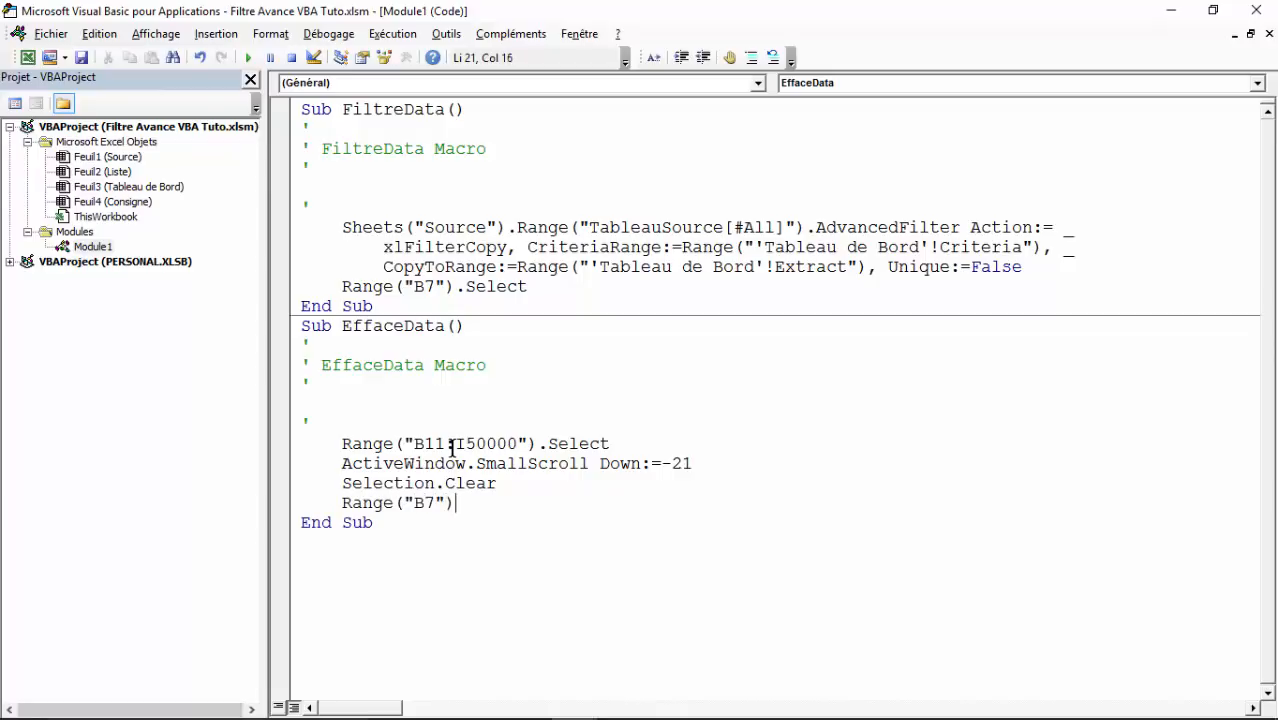
{"action": "type", "text": ".select"}
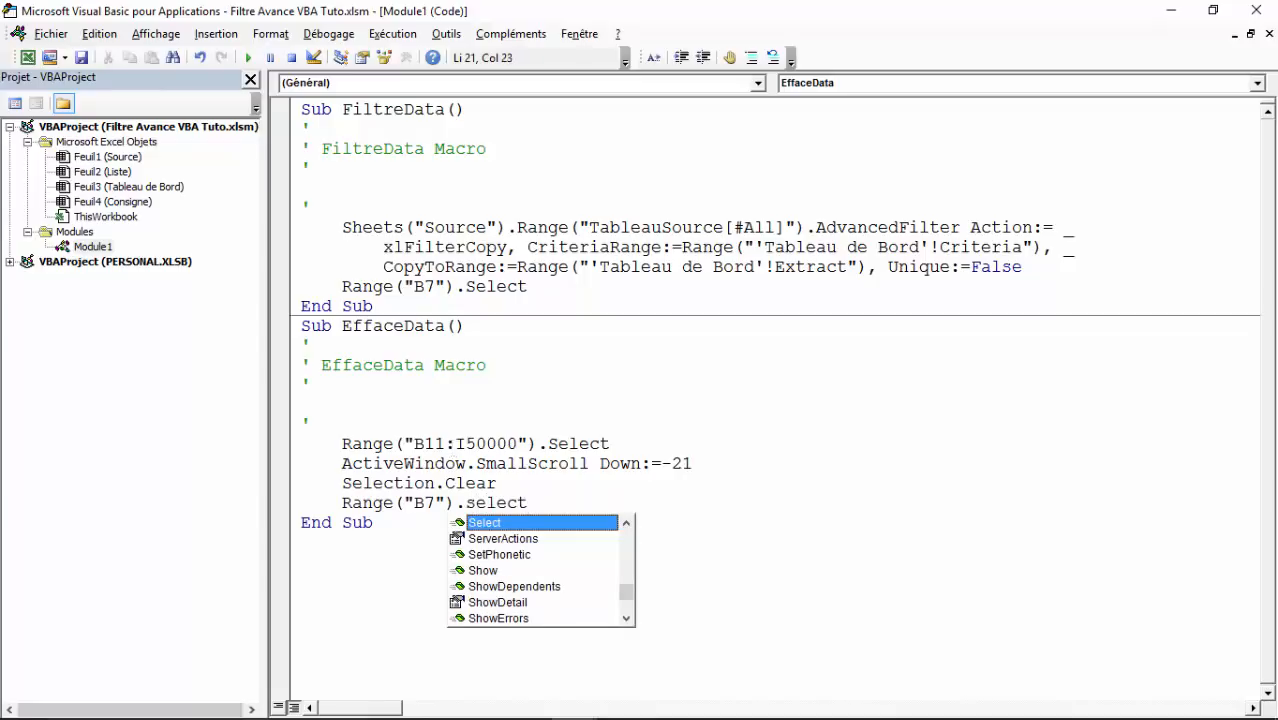
{"action": "left_click", "coordinate": [461, 403]}
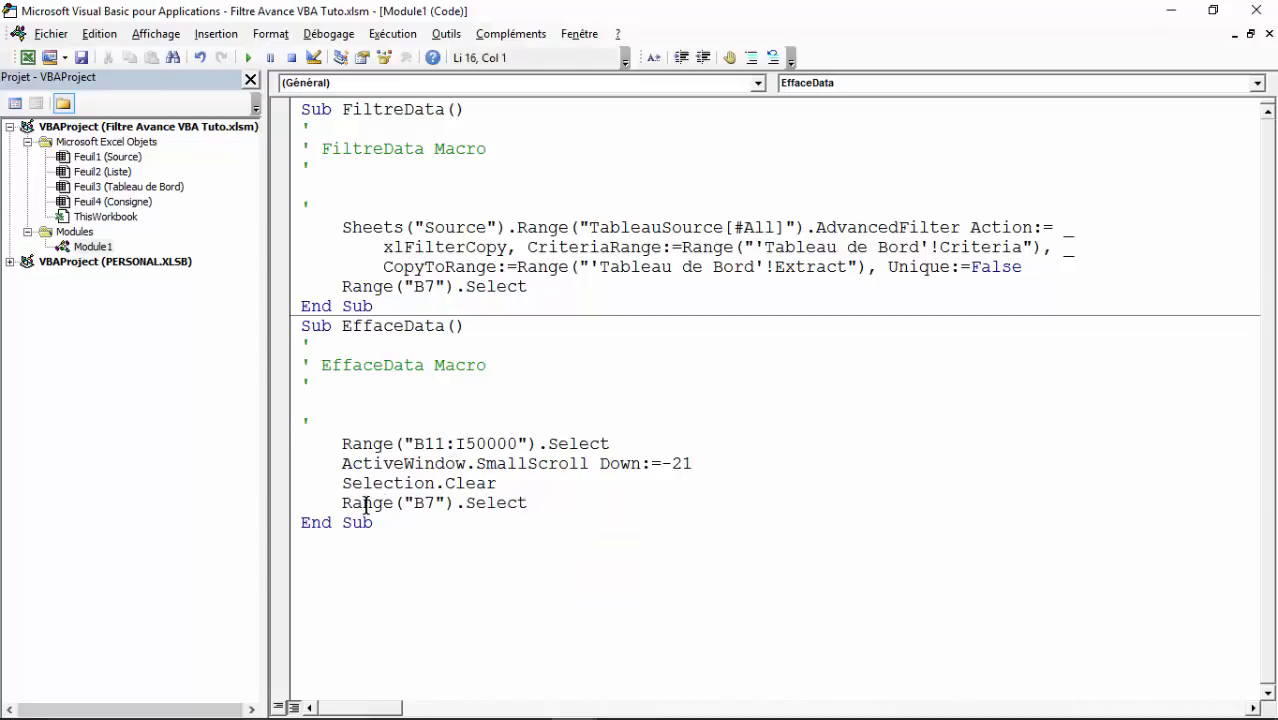
Step: Switch back to the Excel dashboard and test the Efface button by clearing the orders, filtering them and clearing them again
{"action": "left_click", "coordinate": [28, 58]}
{"action": "left_click", "coordinate": [817, 322]}
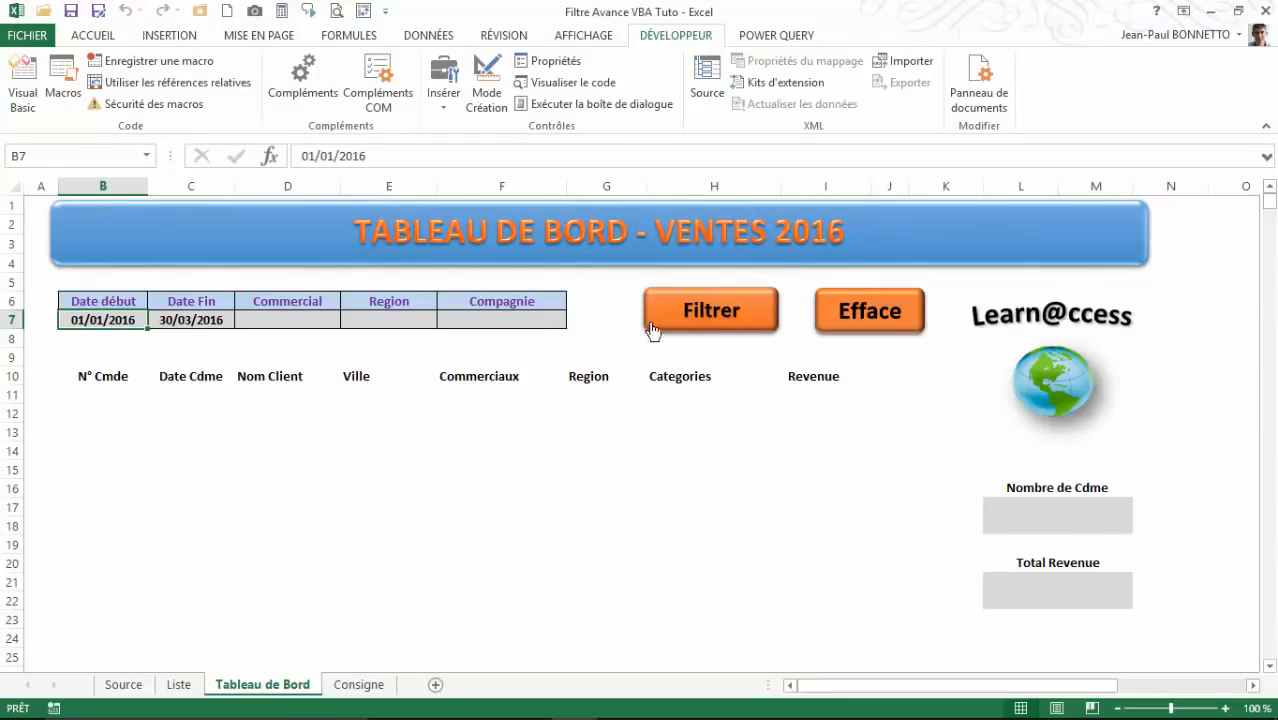
{"action": "left_click", "coordinate": [690, 322]}
{"action": "left_click", "coordinate": [890, 326]}
Step: Examine the dashboard's criteria cells B7 to F7, the advanced filter command and the extraction headers in row 10
{"action": "left_click", "coordinate": [165, 320]}
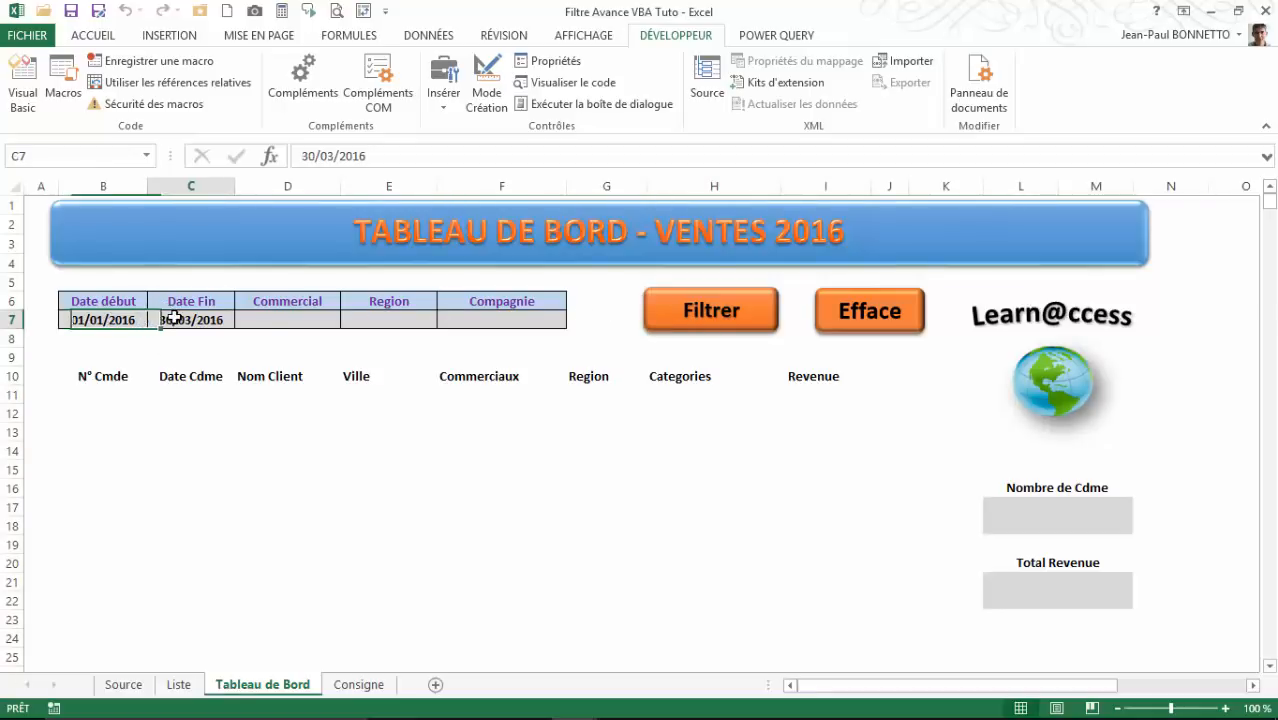
{"action": "left_click", "coordinate": [95, 320]}
{"action": "left_click", "coordinate": [251, 320]}
{"action": "left_click", "coordinate": [389, 320]}
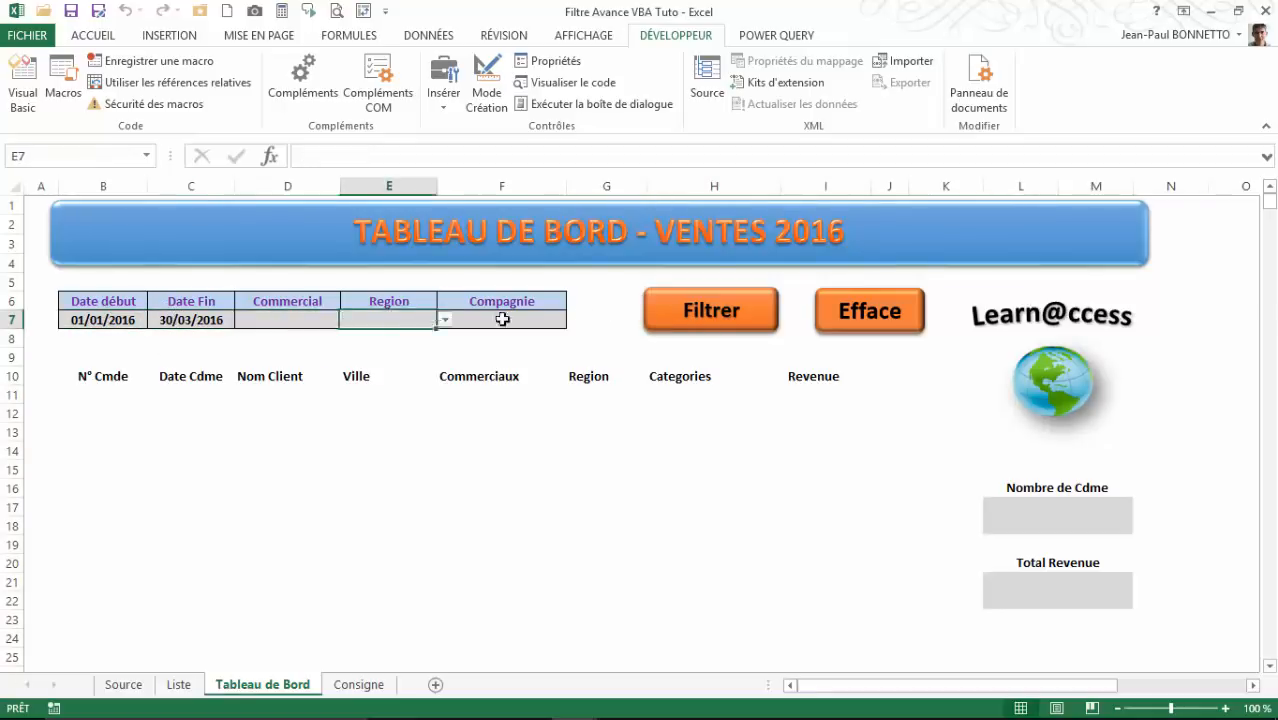
{"action": "left_click", "coordinate": [499, 320]}
{"action": "left_click", "coordinate": [103, 327]}
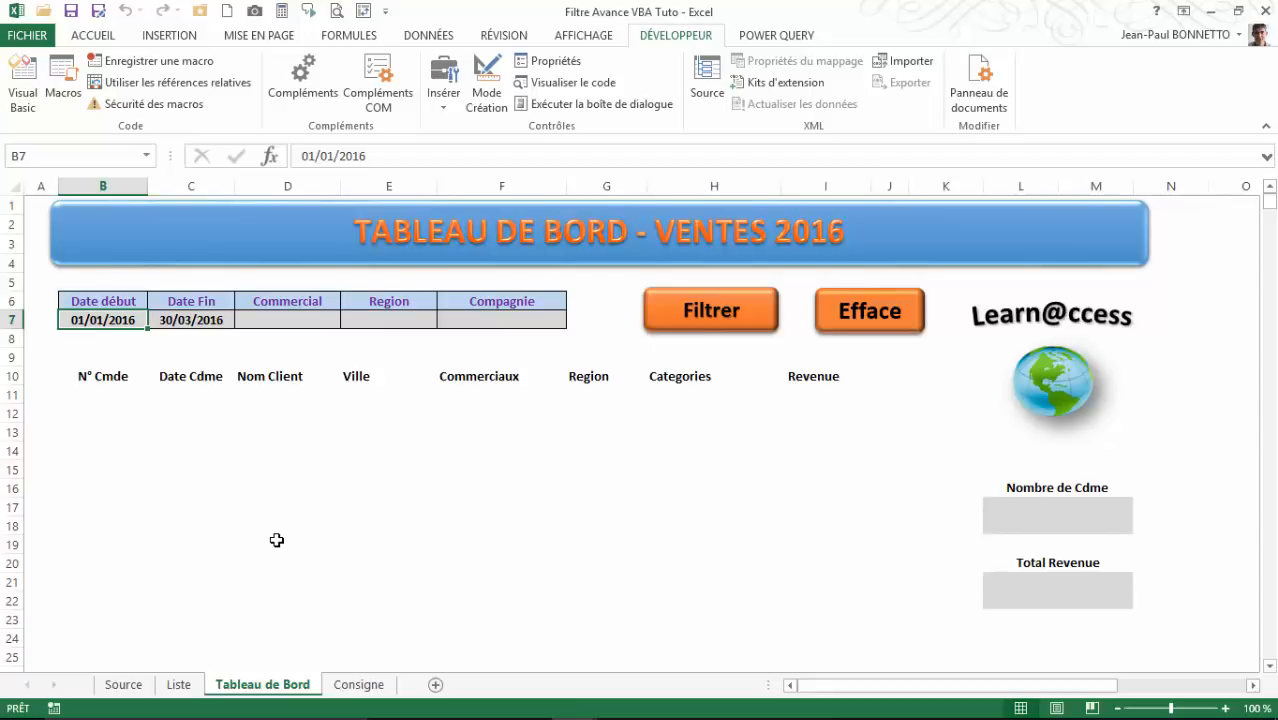
{"action": "left_click", "coordinate": [424, 36]}
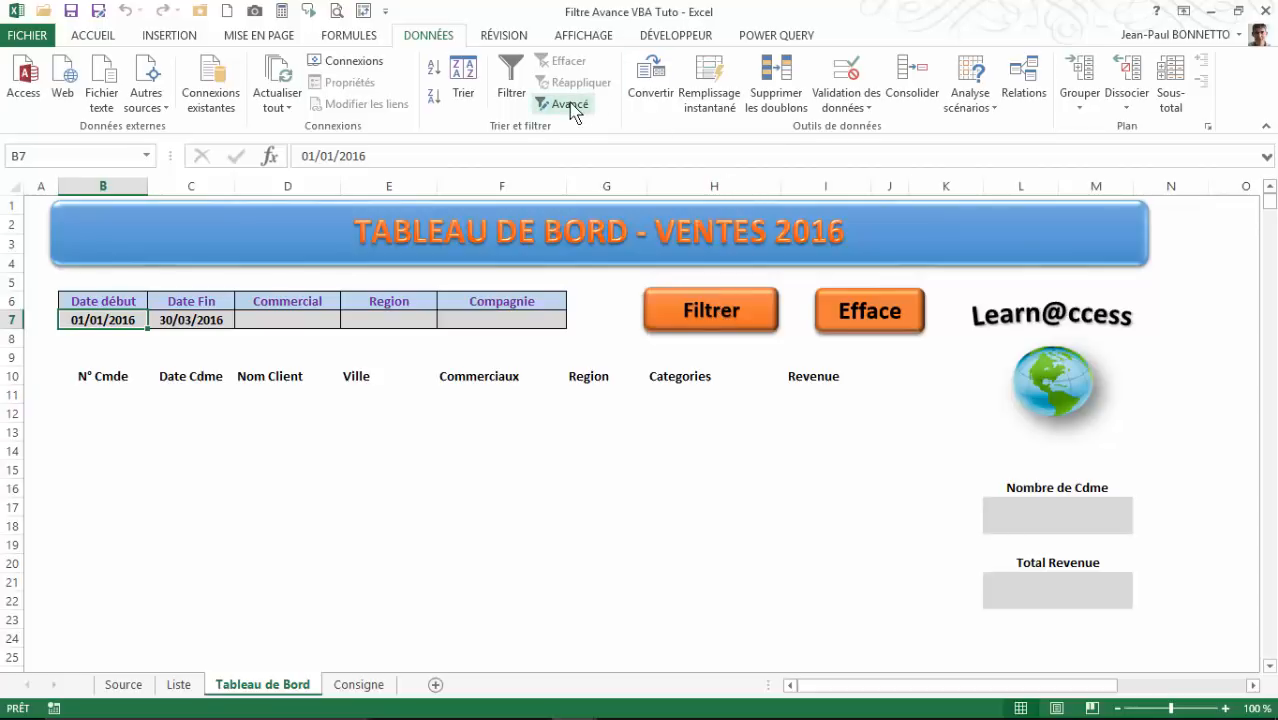
{"action": "left_click", "coordinate": [390, 377]}
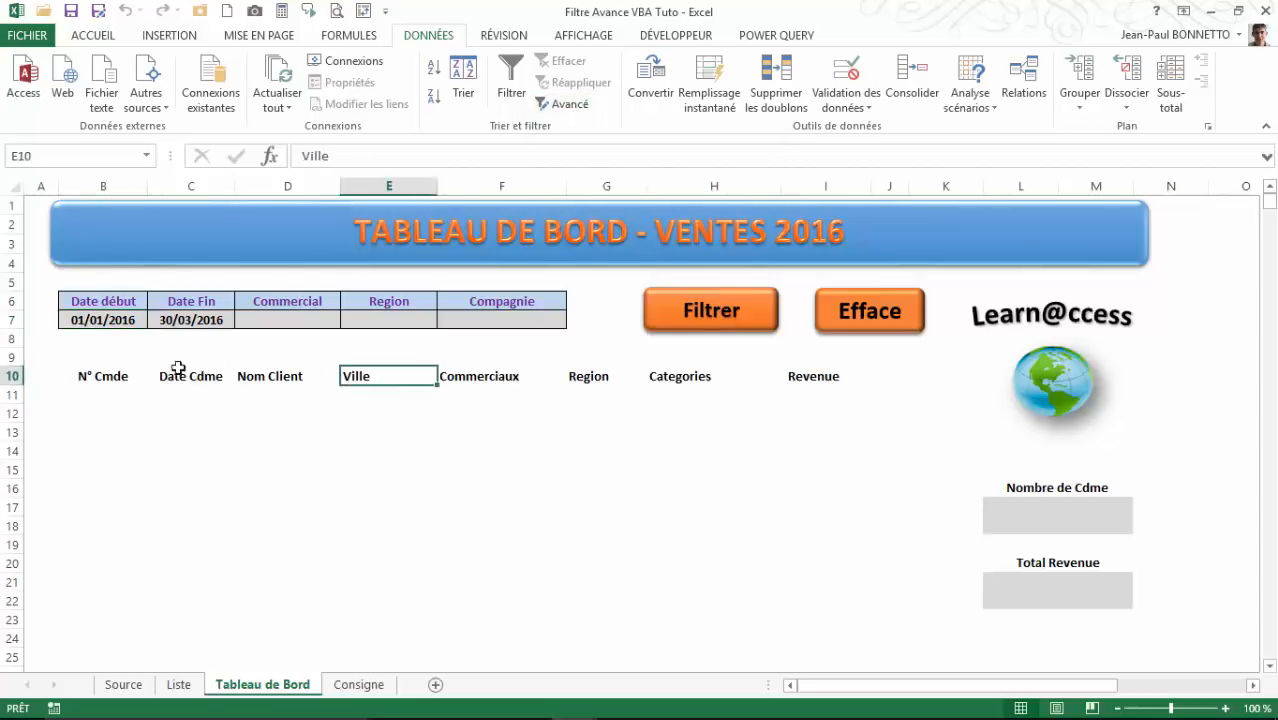
Step: Set the Compagnie criterion in F7 to Company L and extract the matching orders with the Filtrer button
{"action": "left_click", "coordinate": [203, 320]}
{"action": "left_click", "coordinate": [365, 320]}
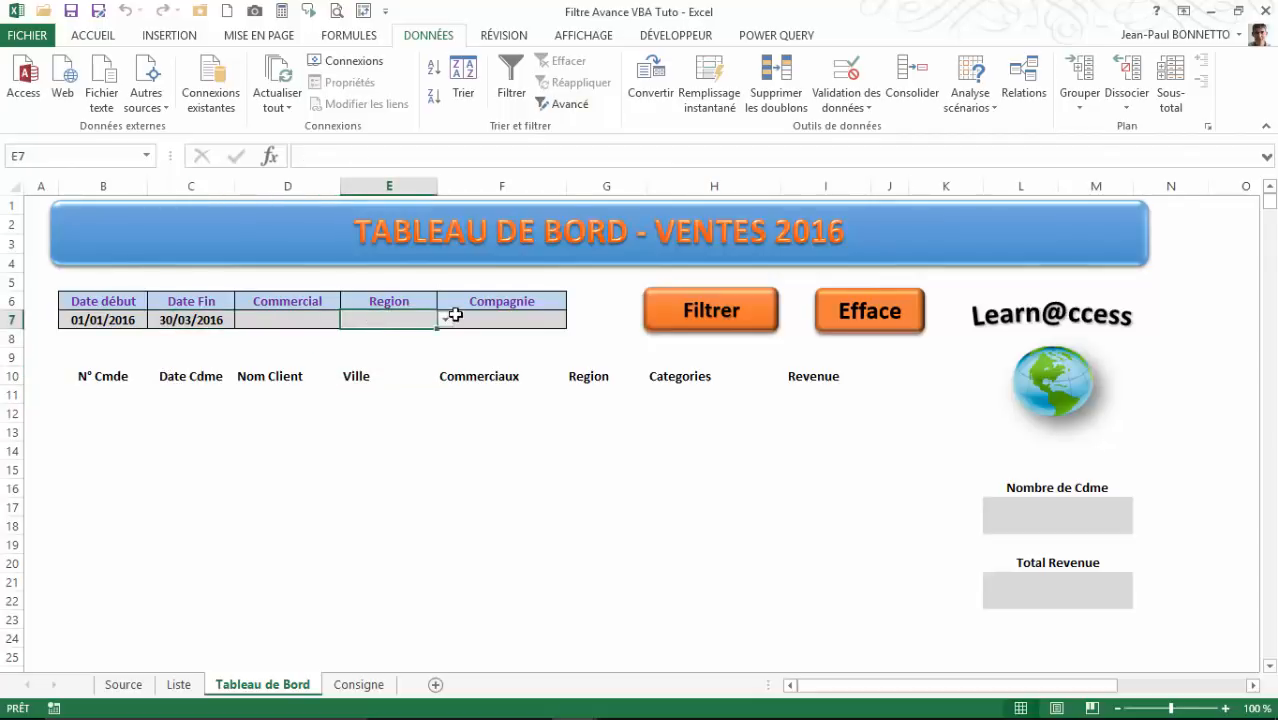
{"action": "left_click", "coordinate": [522, 320]}
{"action": "left_click", "coordinate": [575, 320]}
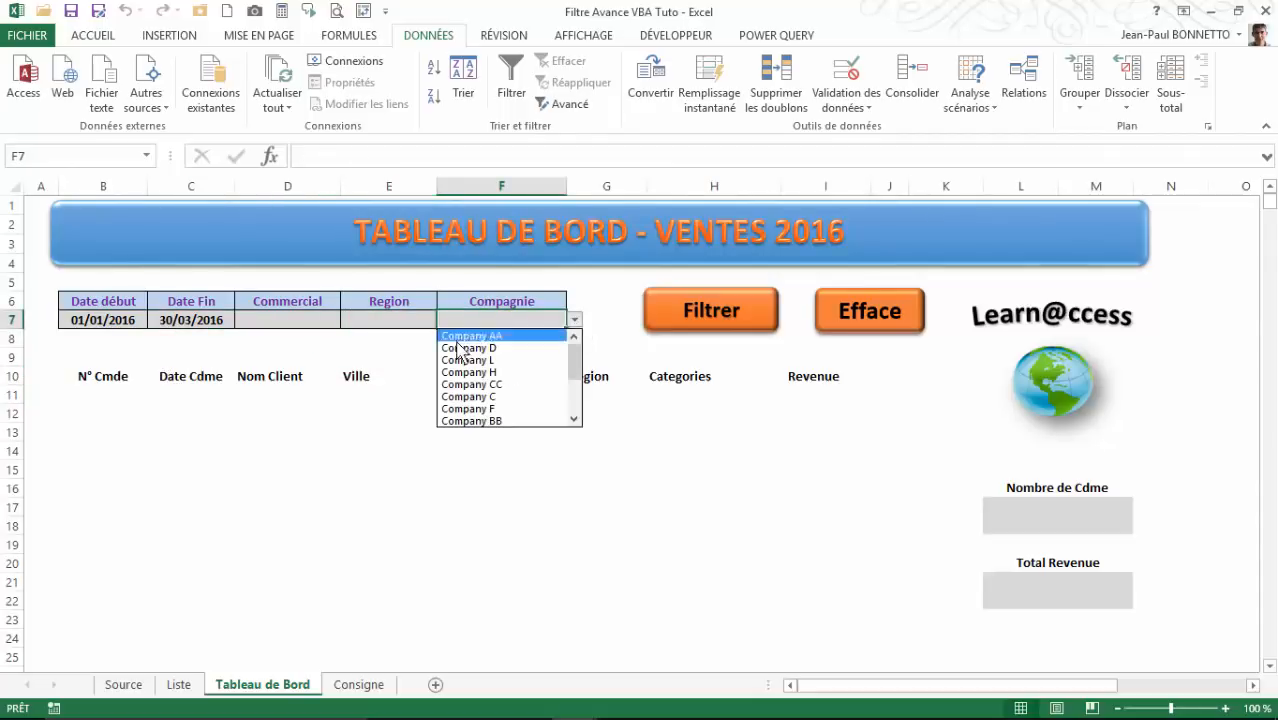
{"action": "left_click", "coordinate": [470, 361]}
{"action": "left_click", "coordinate": [763, 319]}
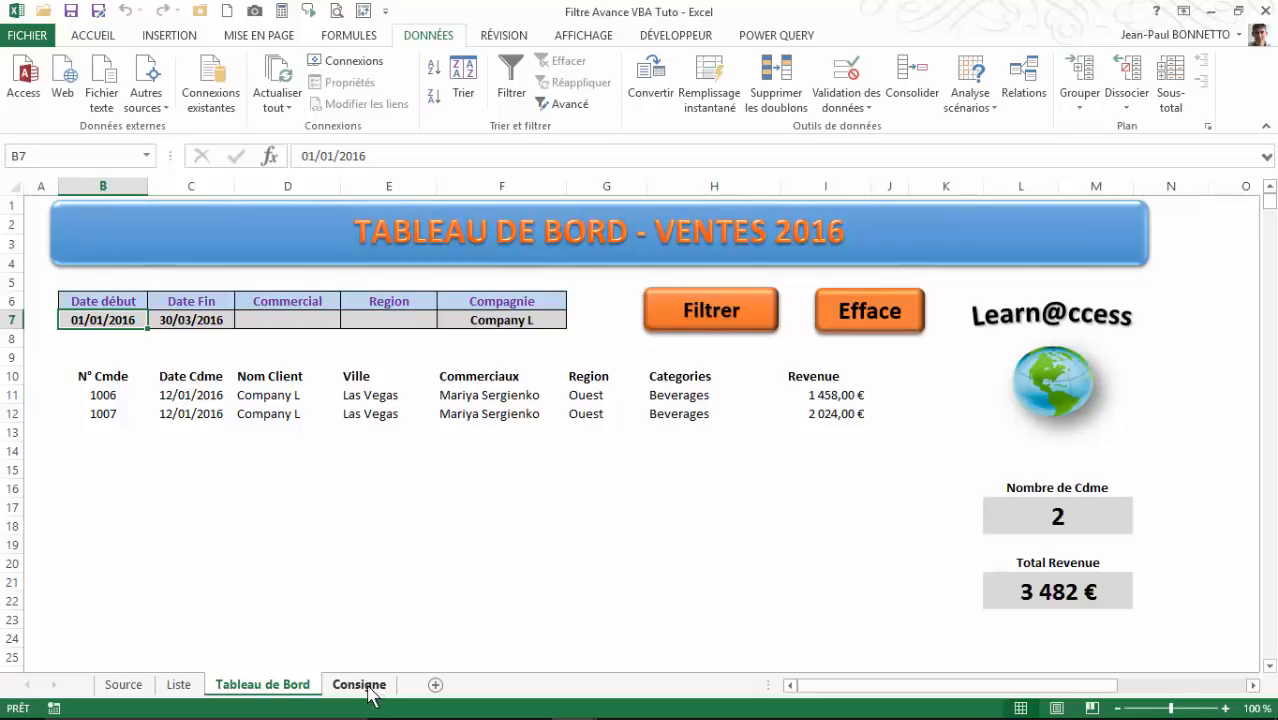
{"action": "left_click", "coordinate": [120, 377]}
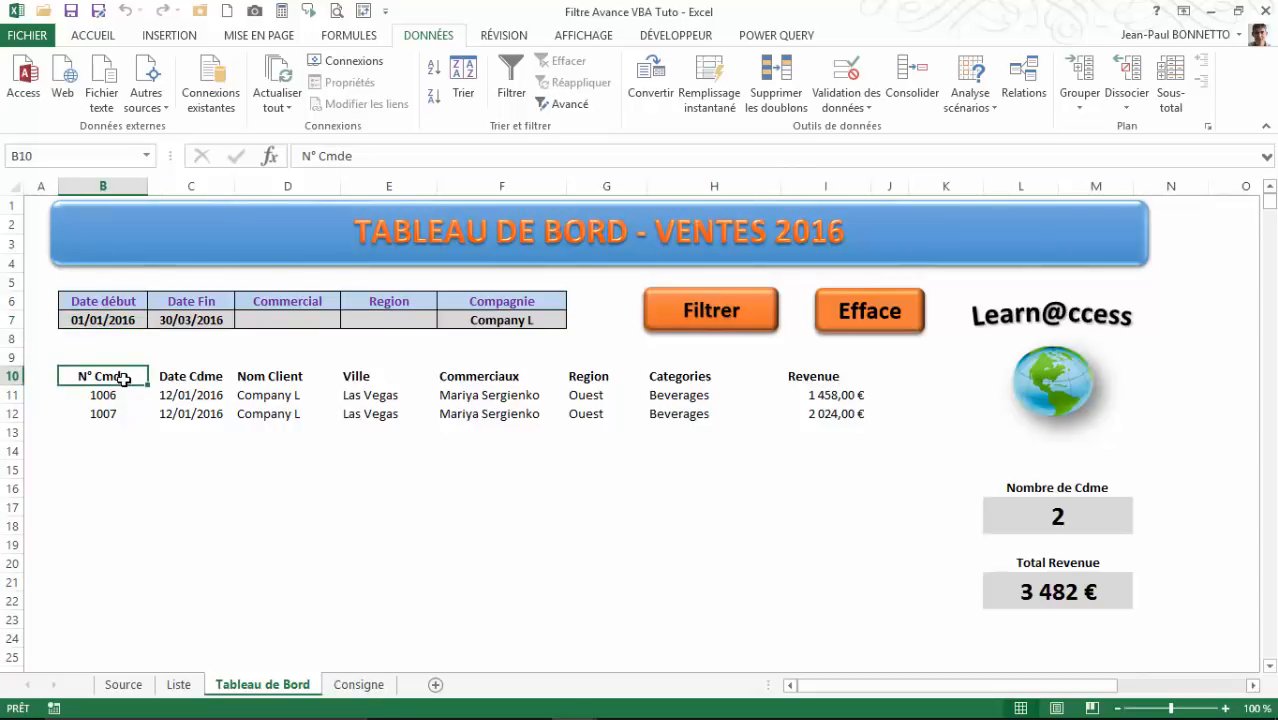